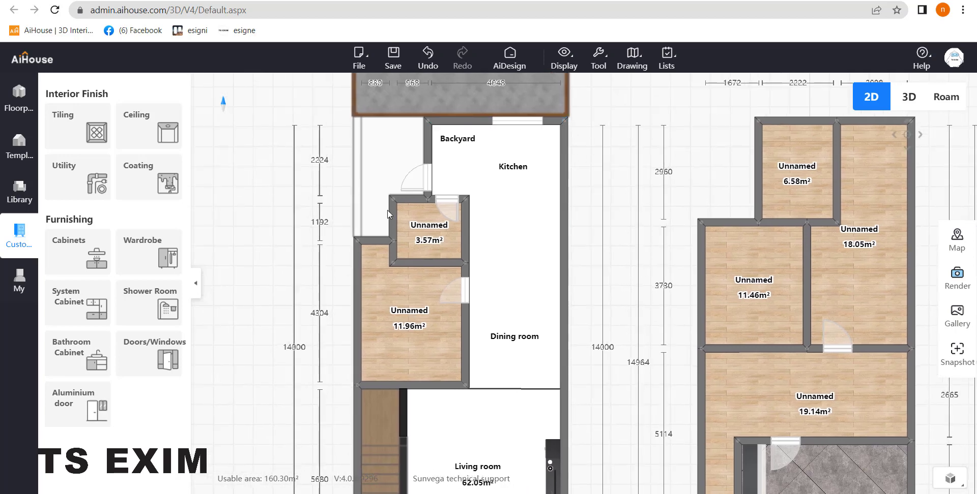
Place a structural column in the kitchen's upper-right corner, flush with the inner faces of both walls
{"action": "left_click", "coordinate": [15, 93]}
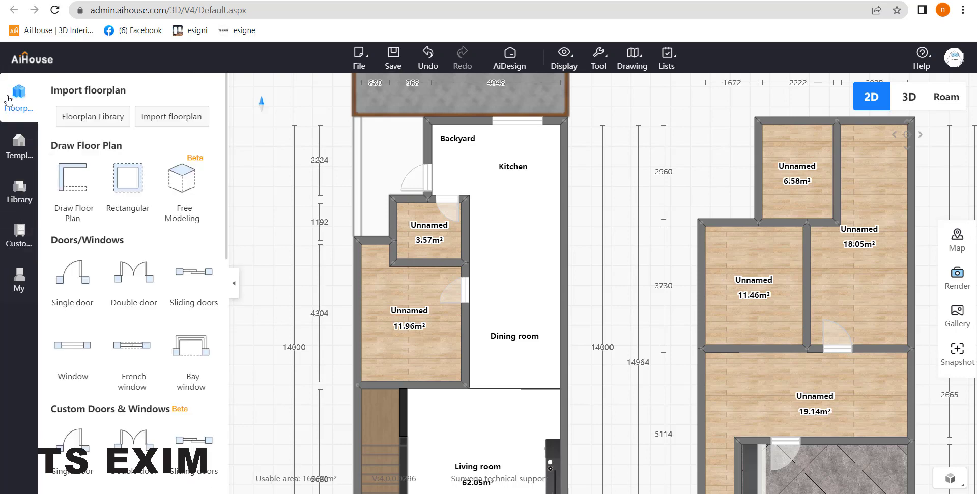
{"action": "scroll", "coordinate": [187, 327], "scroll_direction": "down", "scroll_amount": 5}
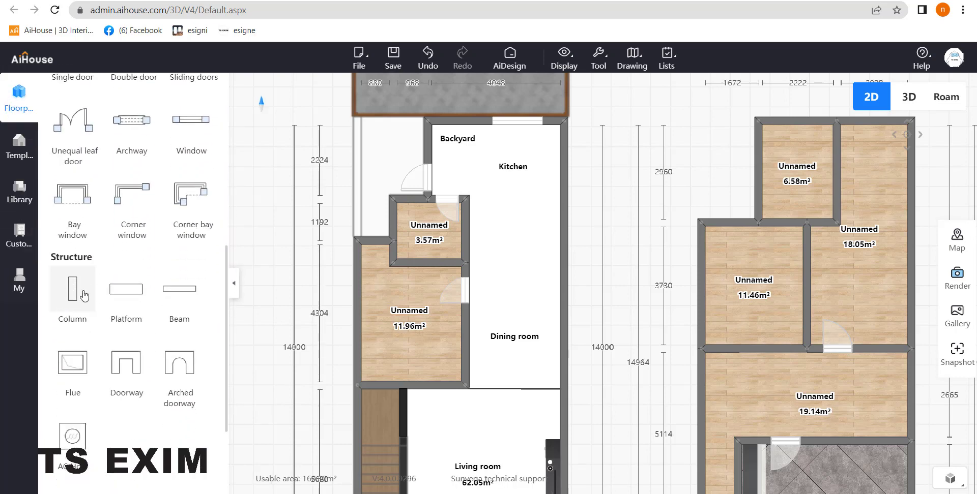
{"action": "left_click", "coordinate": [53, 296]}
{"action": "left_click", "coordinate": [556, 135]}
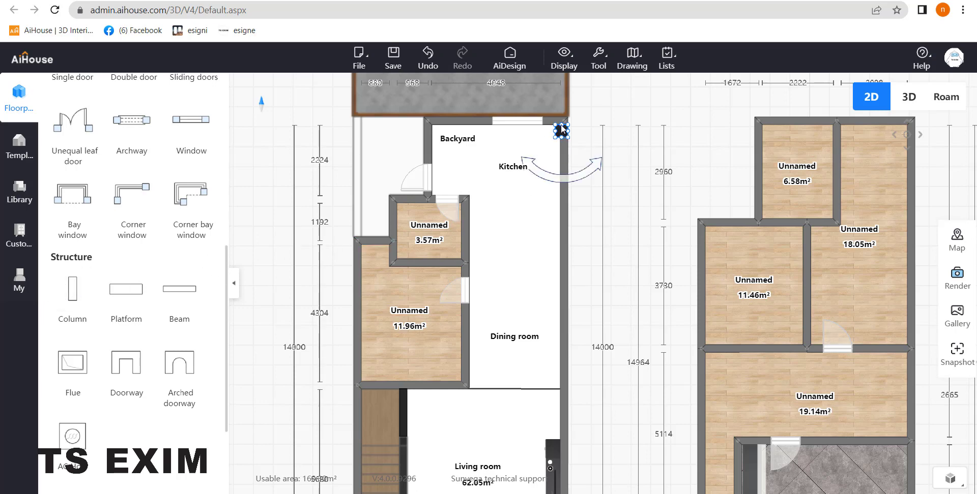
{"action": "scroll", "coordinate": [578, 133], "scroll_direction": "up", "scroll_amount": 4}
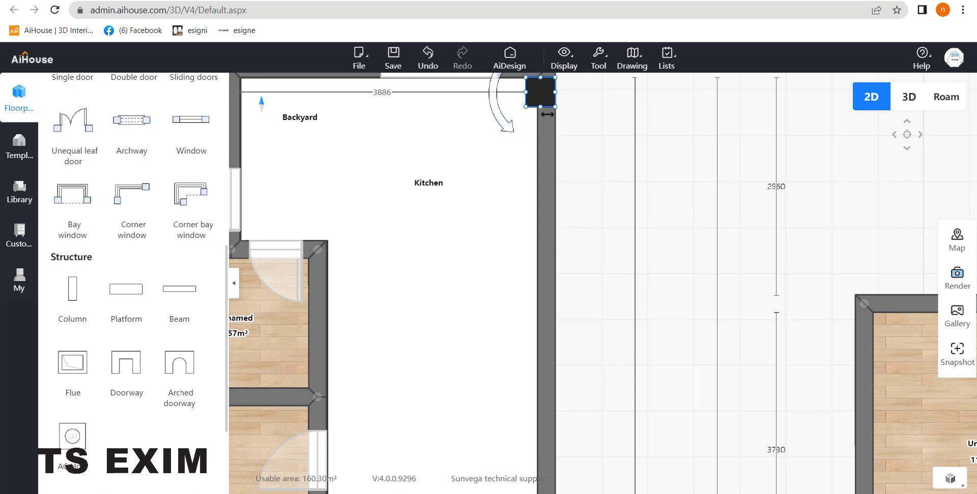
{"action": "left_click_drag", "start_coordinate": [547, 113], "coordinate": [512, 92]}
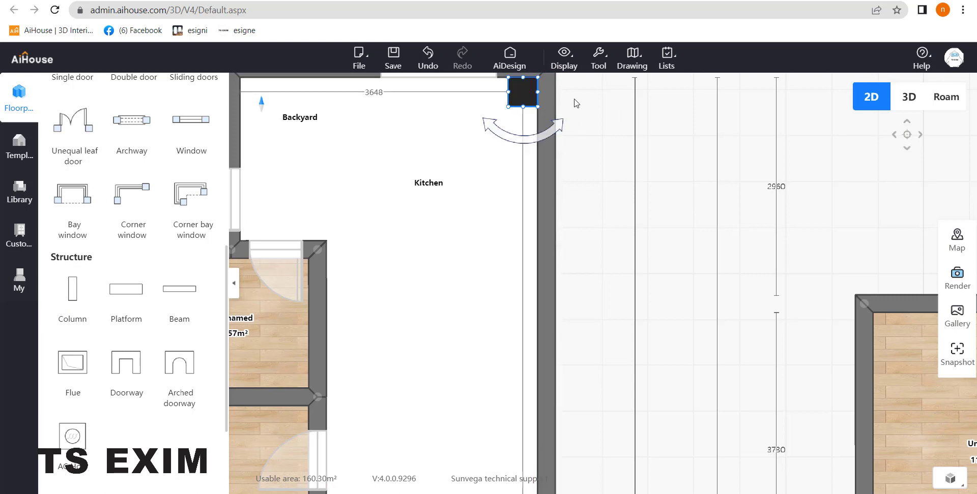
Review the size and elevation settings of the kitchen corner column
{"action": "left_click_drag", "start_coordinate": [576, 114], "coordinate": [583, 158]}
{"action": "left_click", "coordinate": [531, 135]}
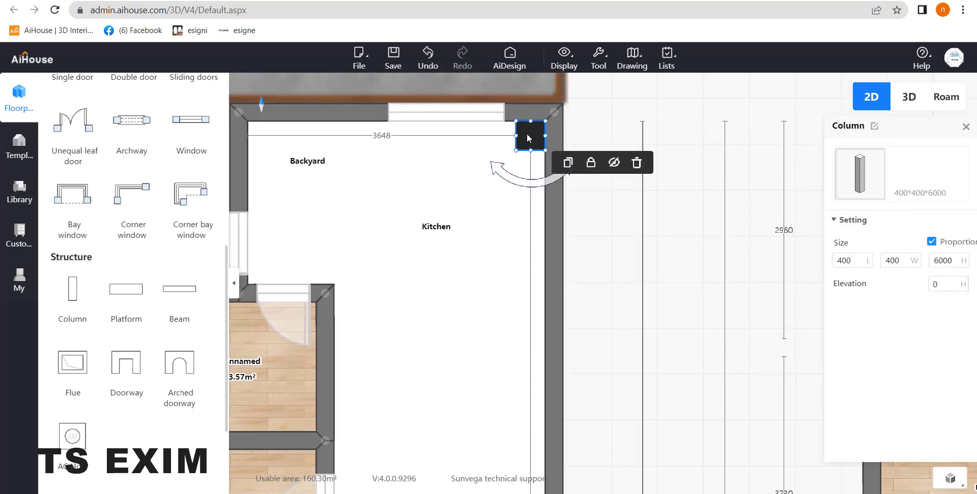
{"action": "left_click_drag", "start_coordinate": [876, 131], "coordinate": [702, 114]}
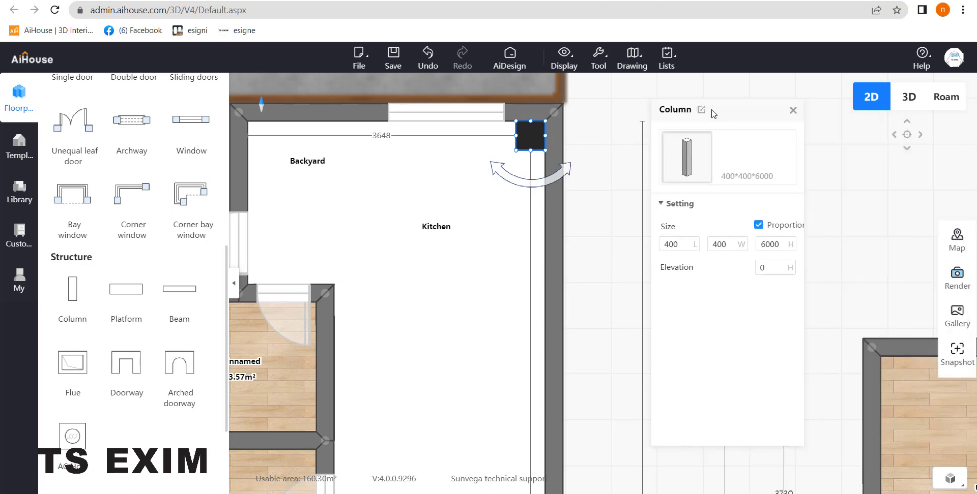
{"action": "left_click", "coordinate": [679, 243]}
{"action": "left_click", "coordinate": [769, 243]}
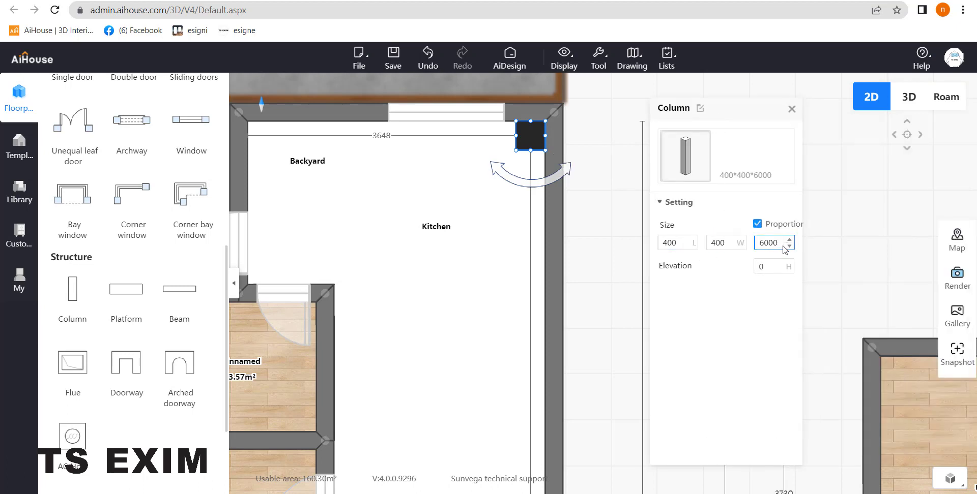
{"action": "left_click", "coordinate": [793, 167]}
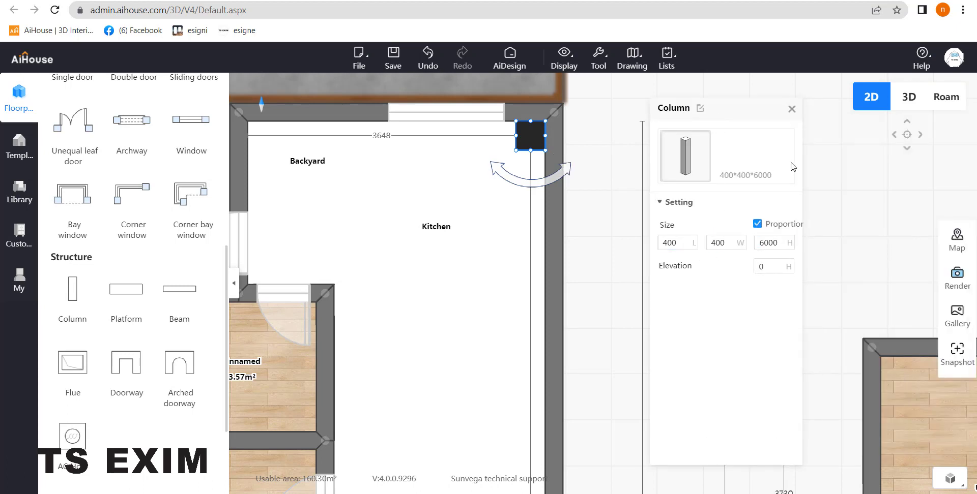
{"action": "left_click", "coordinate": [792, 109]}
Switch to the Roam view and inspect the column beside the kitchen window
{"action": "left_click_drag", "start_coordinate": [662, 218], "coordinate": [722, 217]}
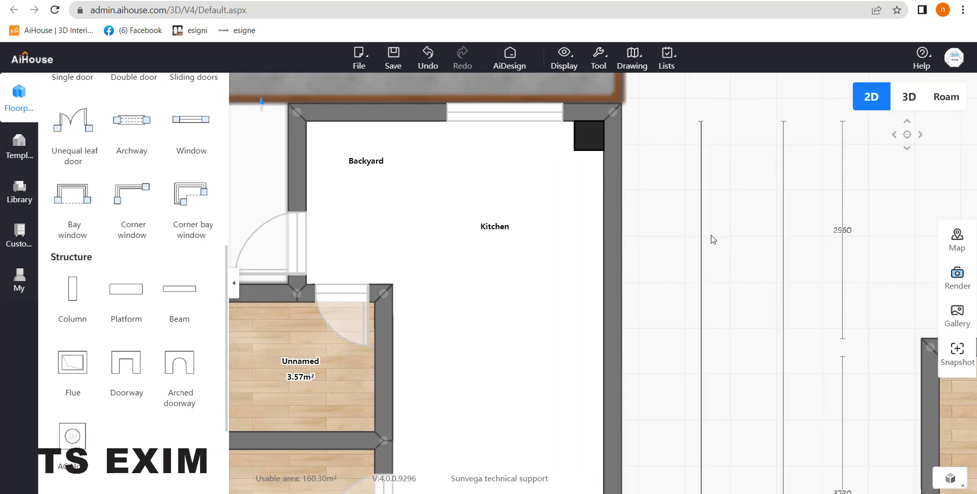
{"action": "left_click", "coordinate": [942, 108]}
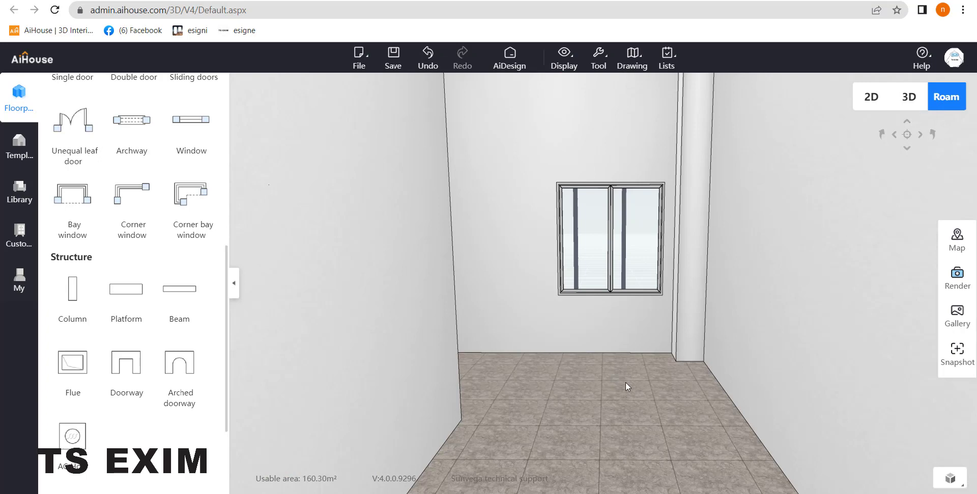
{"action": "left_click_drag", "start_coordinate": [624, 382], "coordinate": [646, 374]}
{"action": "left_click", "coordinate": [707, 196]}
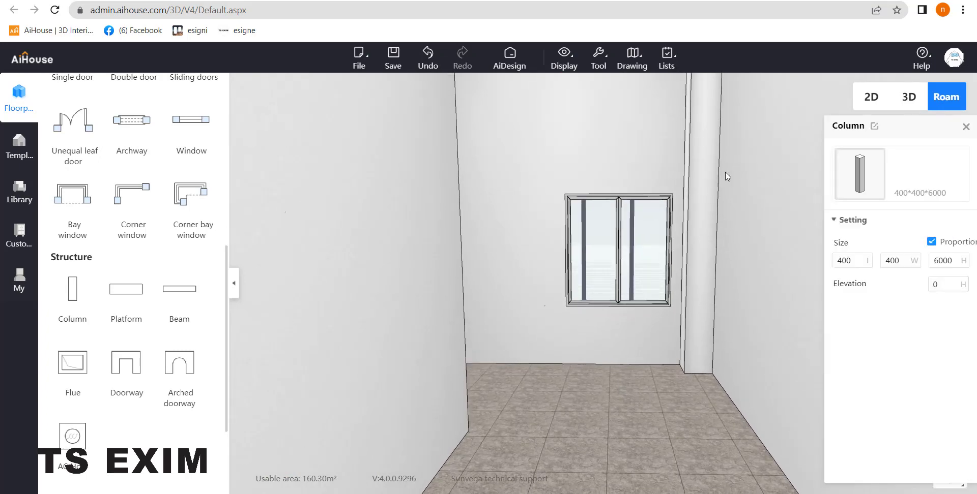
{"action": "left_click", "coordinate": [741, 195]}
{"action": "left_click", "coordinate": [791, 109]}
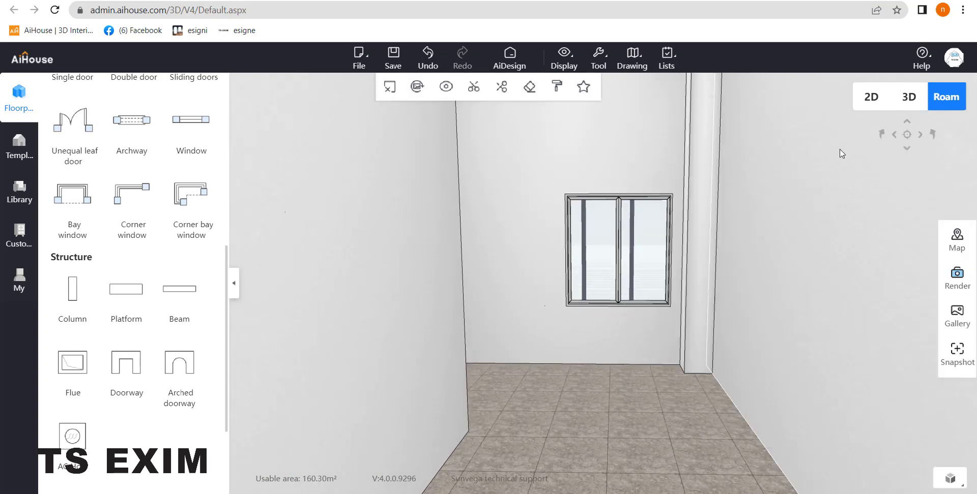
Start kitchen cabinet design and move the roam viewpoint close to the window wall and corner column
{"action": "left_click", "coordinate": [20, 233]}
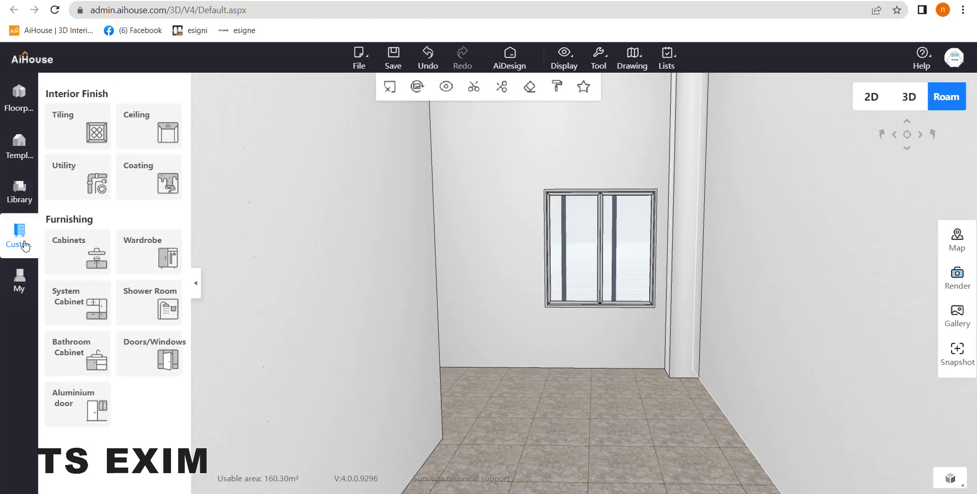
{"action": "left_click", "coordinate": [77, 250]}
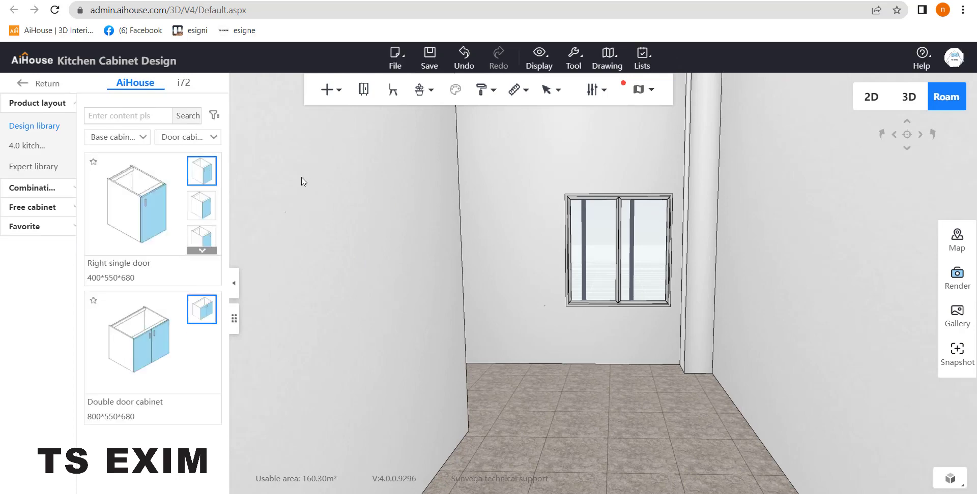
{"action": "left_click_drag", "start_coordinate": [406, 263], "coordinate": [500, 337]}
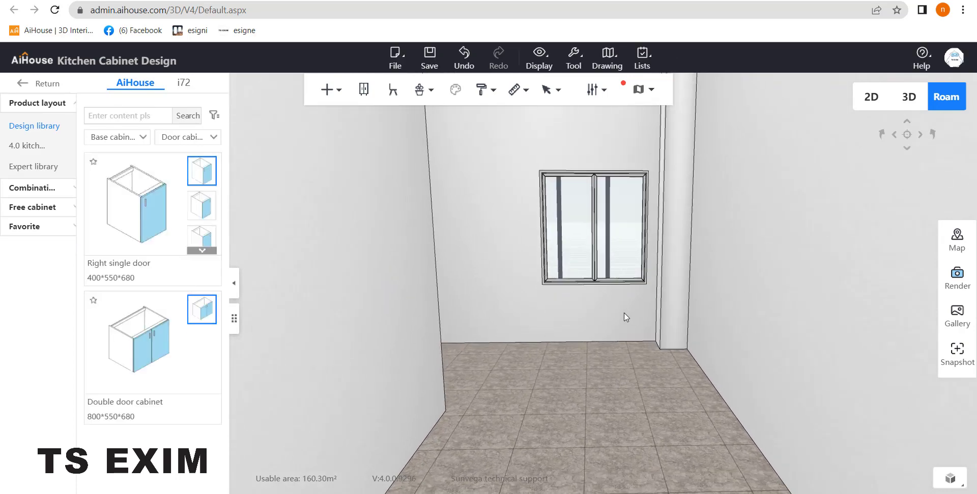
{"action": "left_click", "coordinate": [958, 241]}
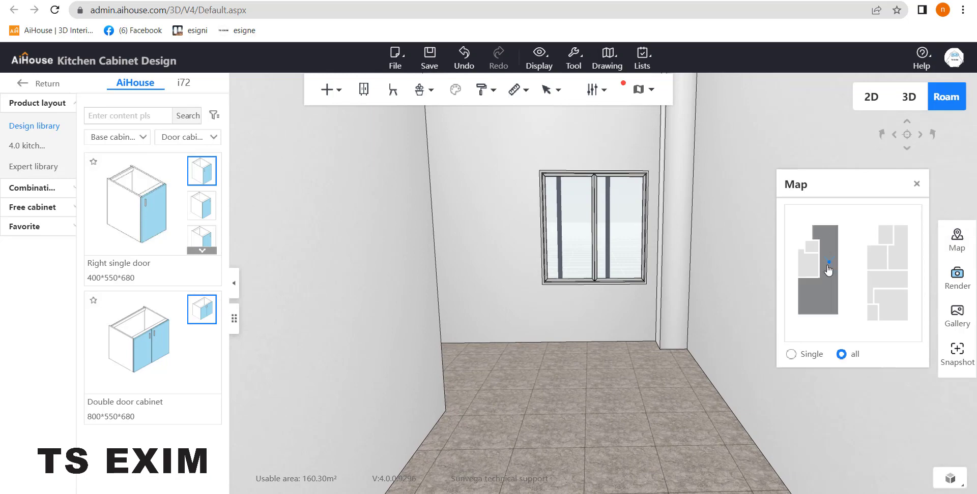
{"action": "left_click", "coordinate": [826, 234]}
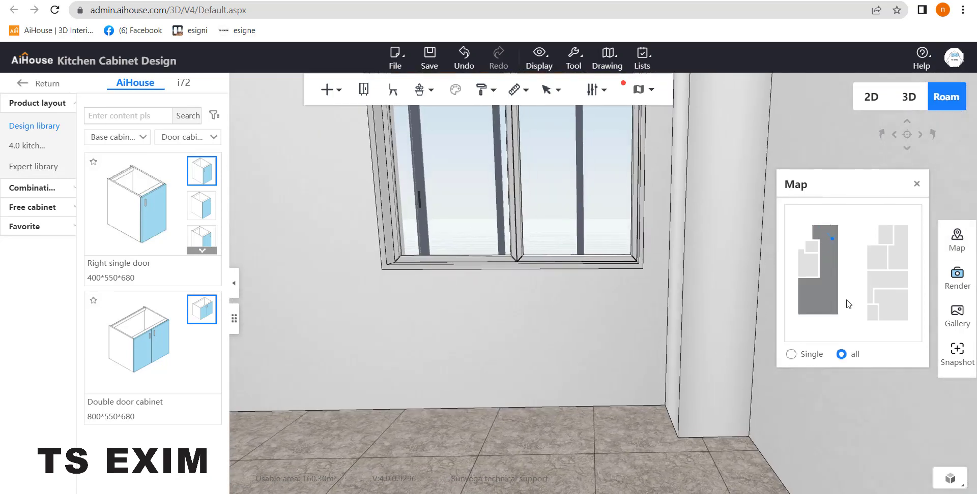
{"action": "left_click", "coordinate": [916, 184]}
{"action": "left_click_drag", "start_coordinate": [872, 316], "coordinate": [546, 255]}
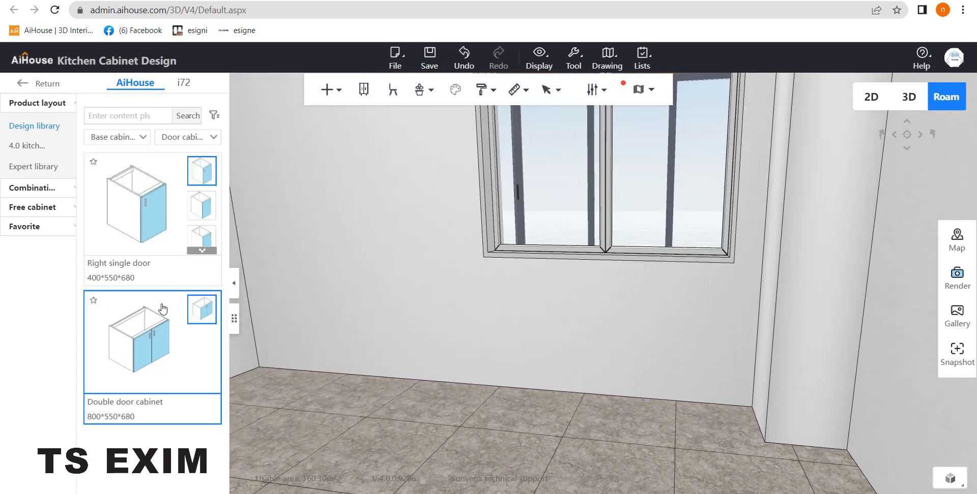
Place the 1100*550*680 right-corner, right-door variant of the corner base cabinet against the column beneath the window
{"action": "left_click", "coordinate": [196, 140]}
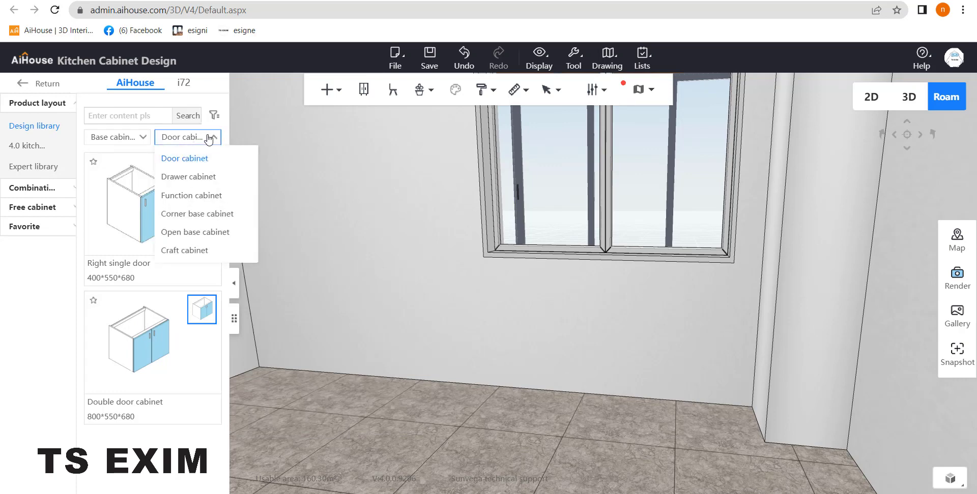
{"action": "left_click", "coordinate": [200, 214]}
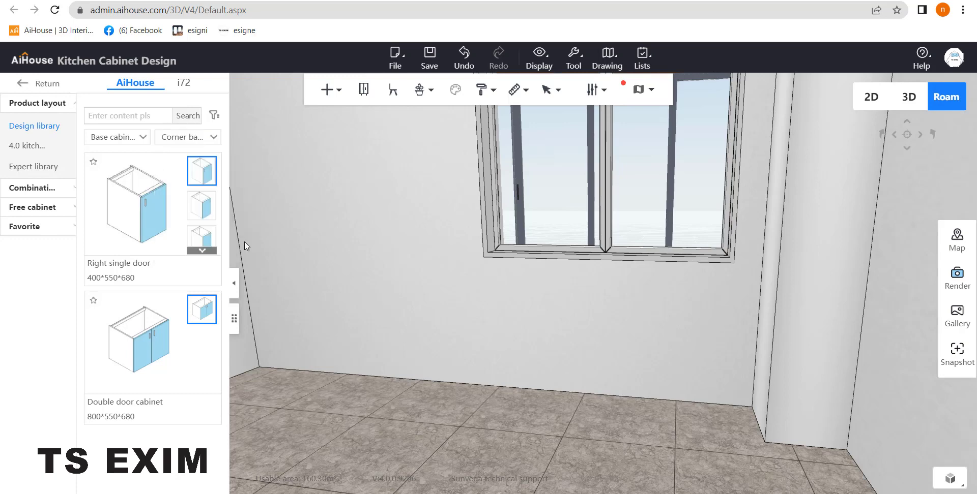
{"action": "left_click_drag", "start_coordinate": [316, 323], "coordinate": [354, 335]}
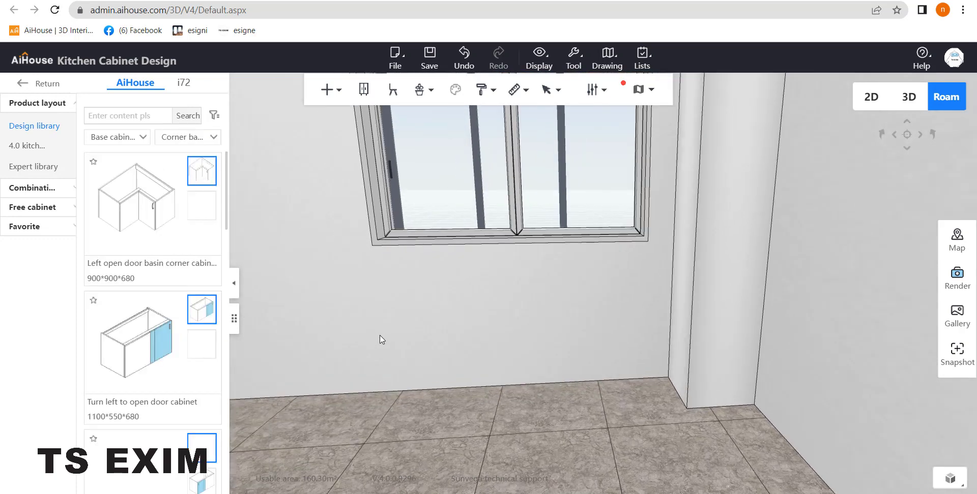
{"action": "scroll", "coordinate": [226, 218], "scroll_direction": "down", "scroll_amount": 4}
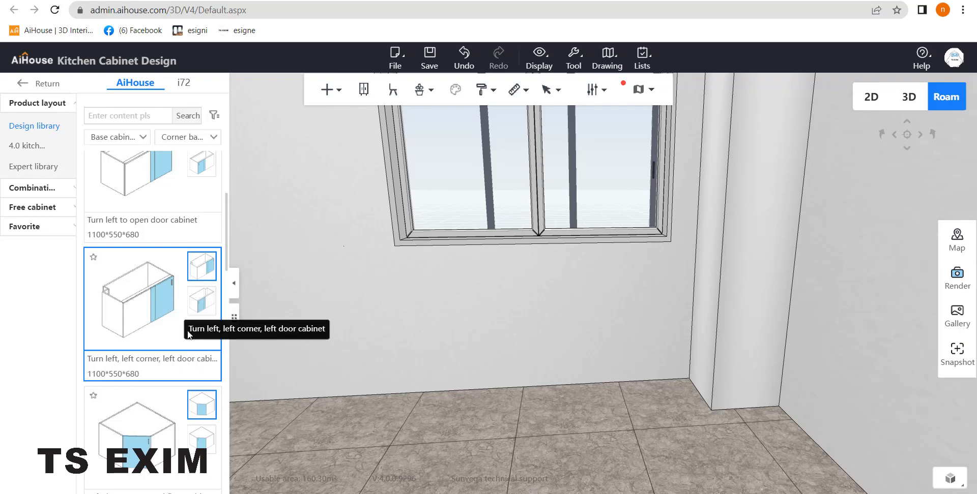
{"action": "left_click", "coordinate": [202, 304]}
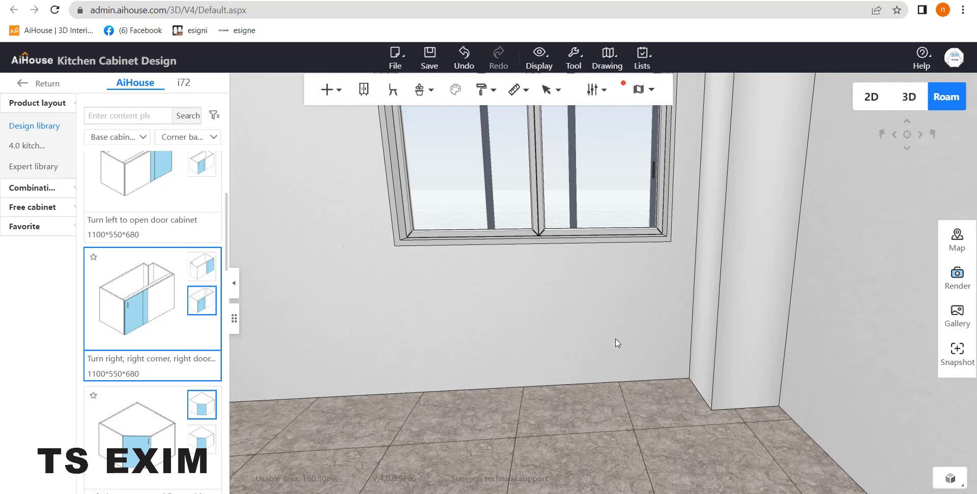
{"action": "left_click", "coordinate": [682, 308]}
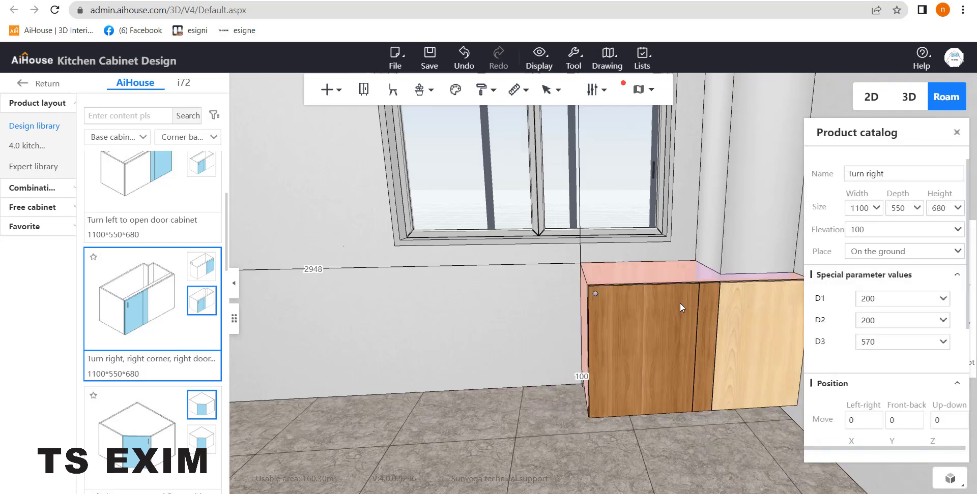
Examine how the corner cabinet fits around the column and review its size and placement settings
{"action": "left_click_drag", "start_coordinate": [681, 308], "coordinate": [420, 289]}
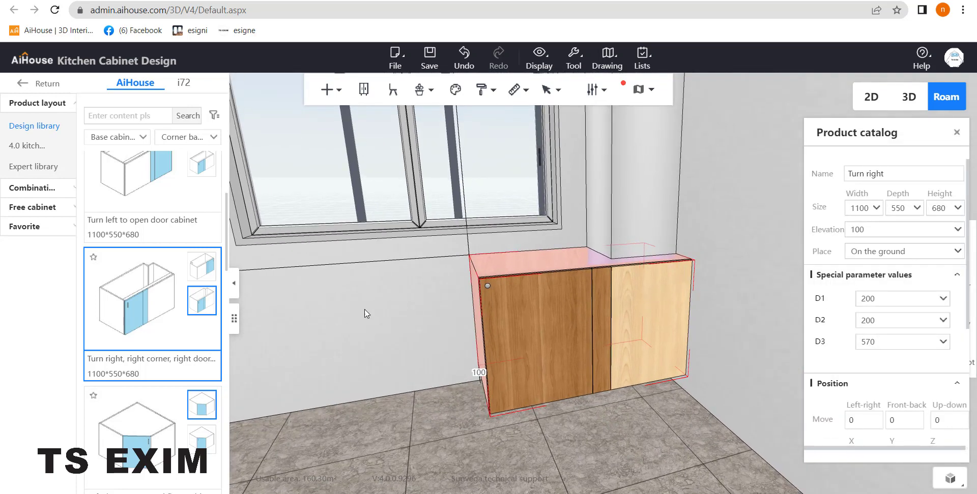
{"action": "left_click", "coordinate": [582, 217]}
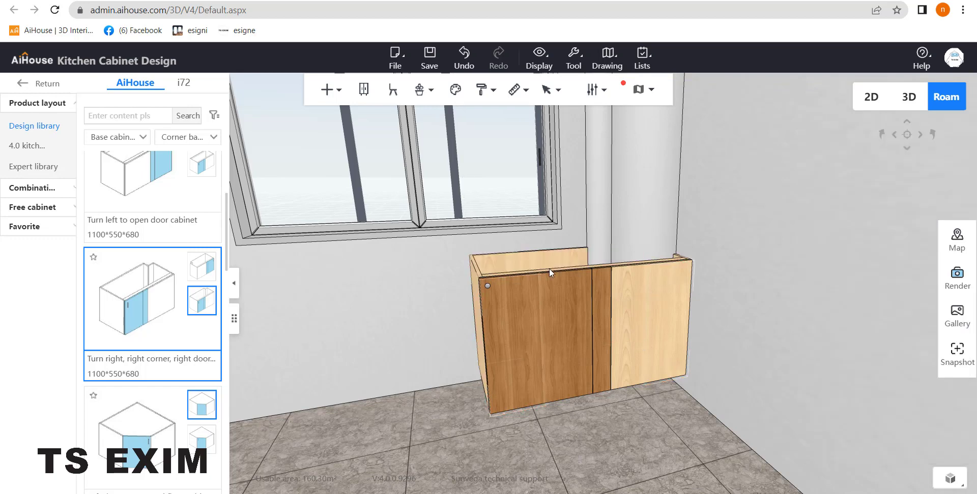
{"action": "left_click", "coordinate": [508, 267]}
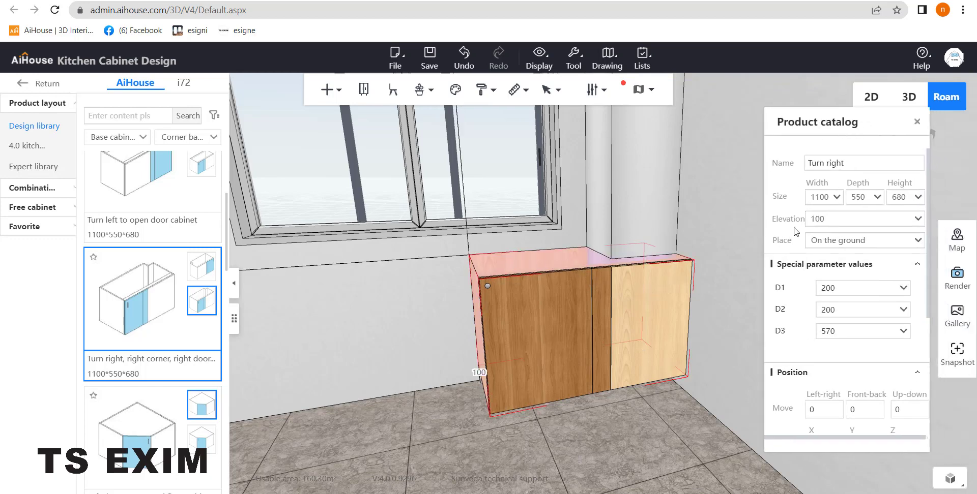
{"action": "left_click", "coordinate": [716, 222]}
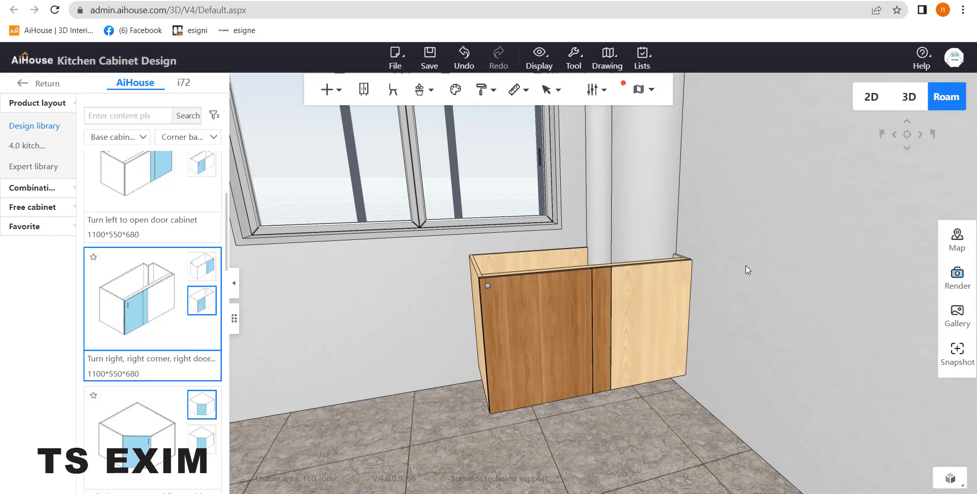
{"action": "scroll", "coordinate": [642, 251], "scroll_direction": "up", "scroll_amount": 3}
{"action": "scroll", "coordinate": [642, 252], "scroll_direction": "up", "scroll_amount": 2}
{"action": "left_click_drag", "start_coordinate": [643, 255], "coordinate": [709, 328]}
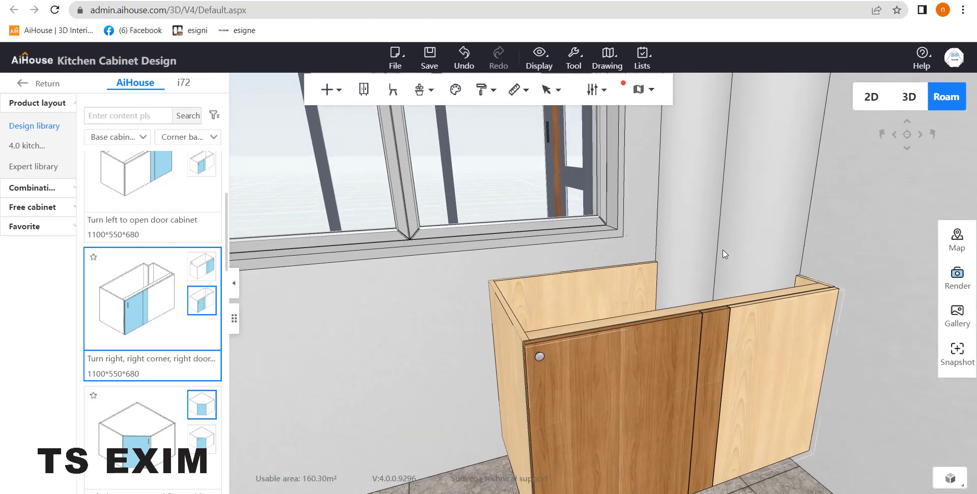
{"action": "left_click_drag", "start_coordinate": [724, 253], "coordinate": [730, 296]}
Review the door leaf settings of the corner cabinet's swing door
{"action": "left_click", "coordinate": [605, 349]}
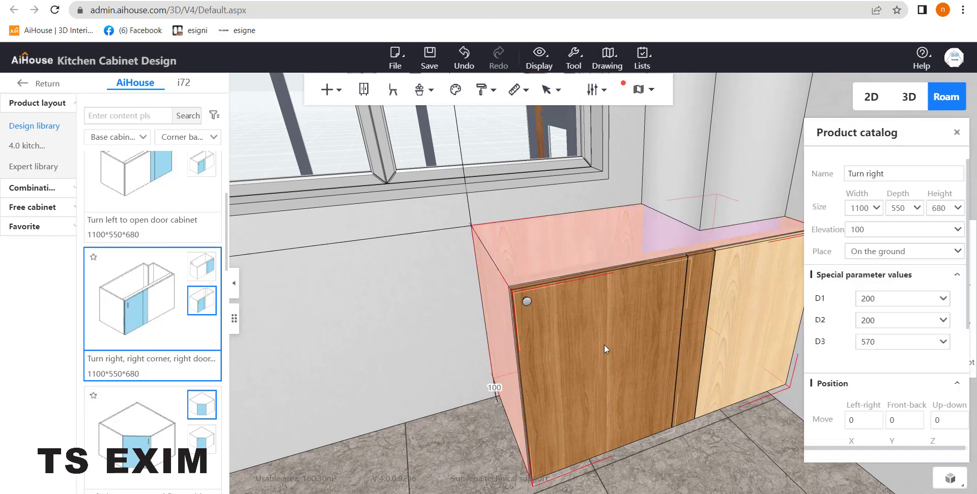
{"action": "left_click", "coordinate": [597, 330]}
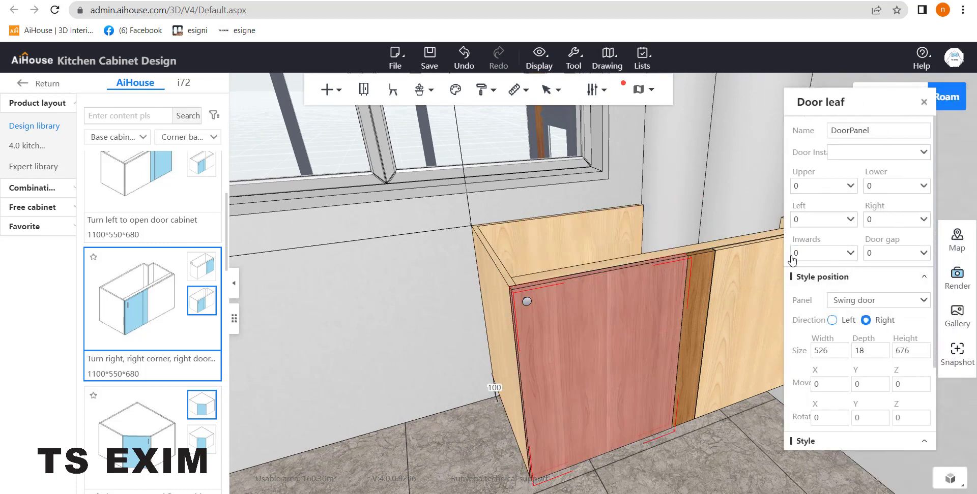
{"action": "left_click", "coordinate": [592, 225]}
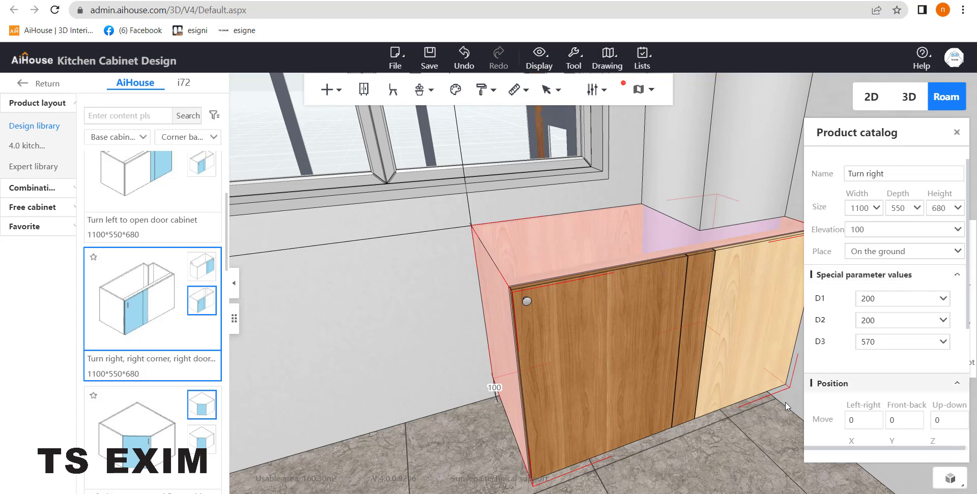
Set the corner cabinet's special parameters D1 and D2 to 400 so the notch fits around the column
{"action": "left_click_drag", "start_coordinate": [786, 402], "coordinate": [867, 374]}
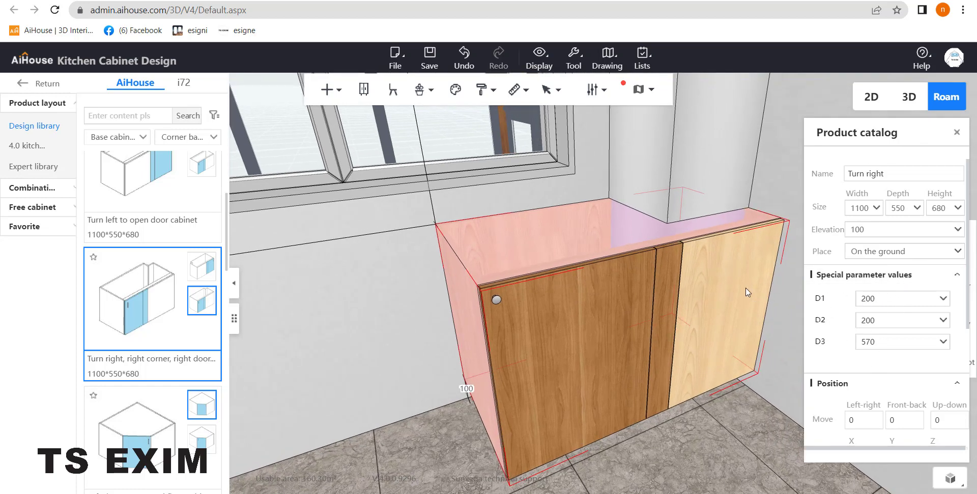
{"action": "left_click", "coordinate": [863, 304]}
{"action": "key", "text": "BackSpace"}
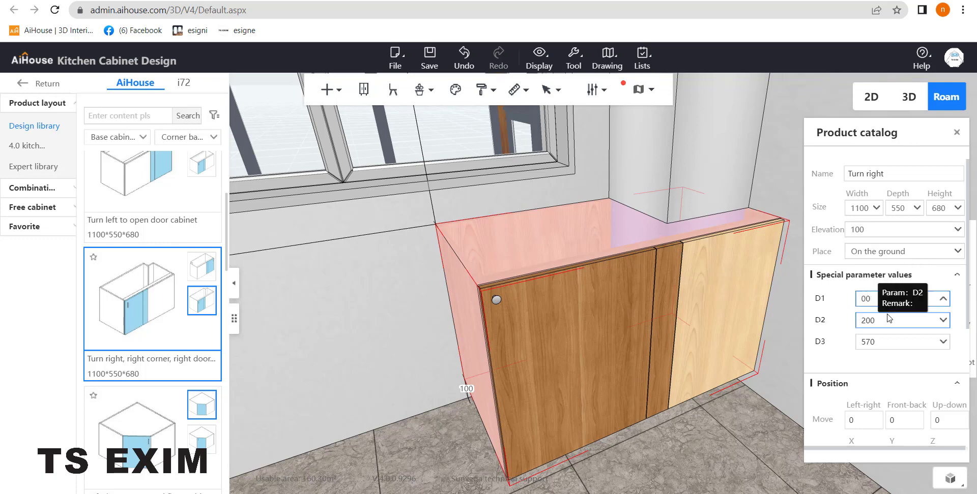
{"action": "left_click", "coordinate": [863, 320]}
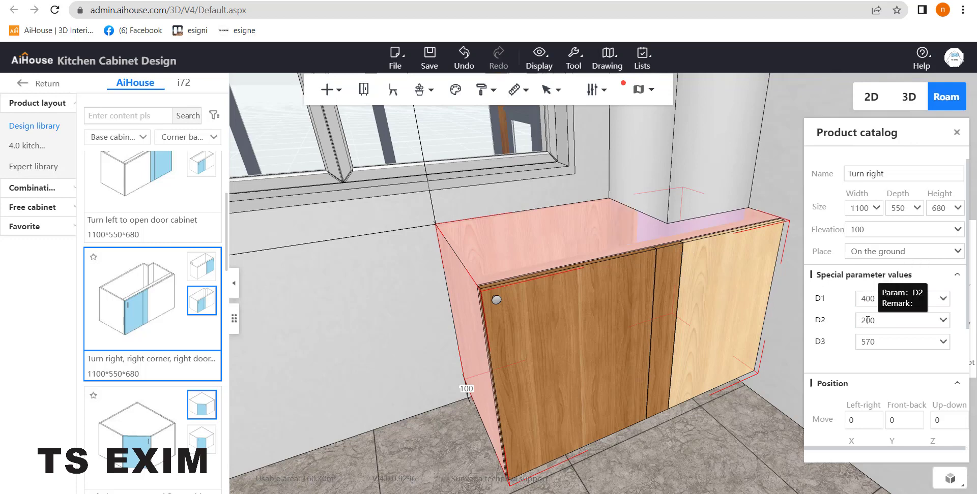
{"action": "left_click", "coordinate": [866, 321]}
{"action": "key", "text": "BackSpace"}
{"action": "key", "text": "Return"}
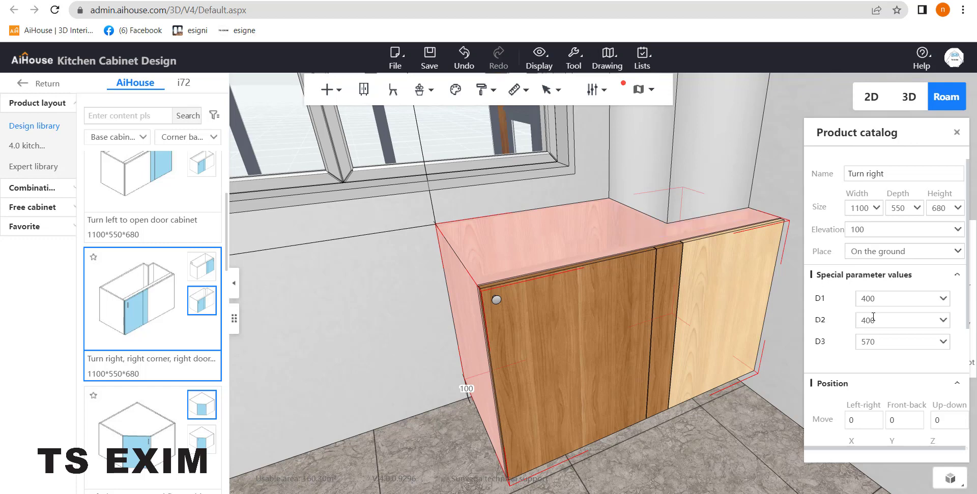
{"action": "left_click", "coordinate": [773, 196]}
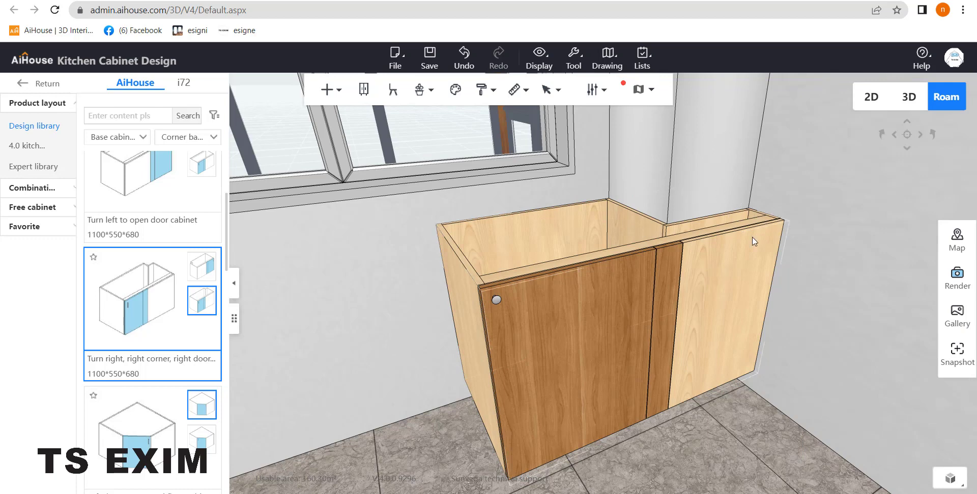
Face the empty room corner beside the door and list the high cabinets in the design library
{"action": "left_click_drag", "start_coordinate": [826, 289], "coordinate": [817, 283]}
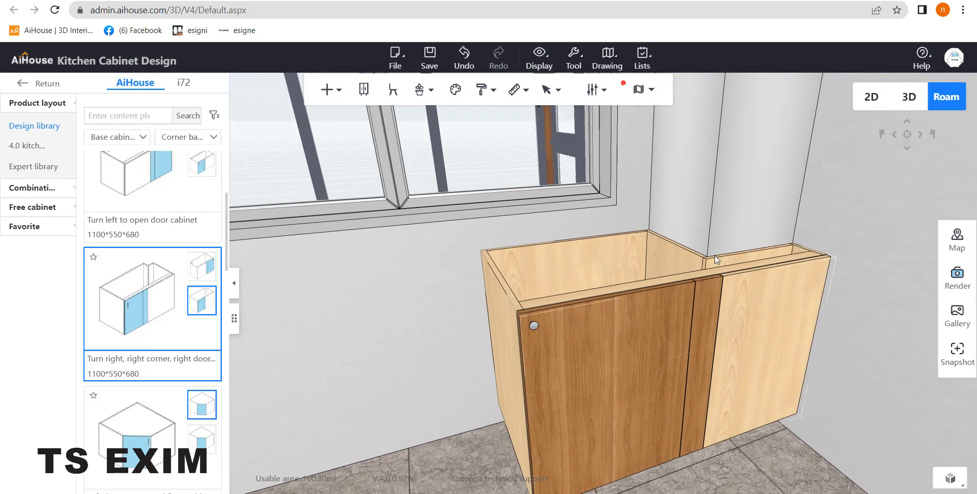
{"action": "left_click_drag", "start_coordinate": [872, 344], "coordinate": [730, 347]}
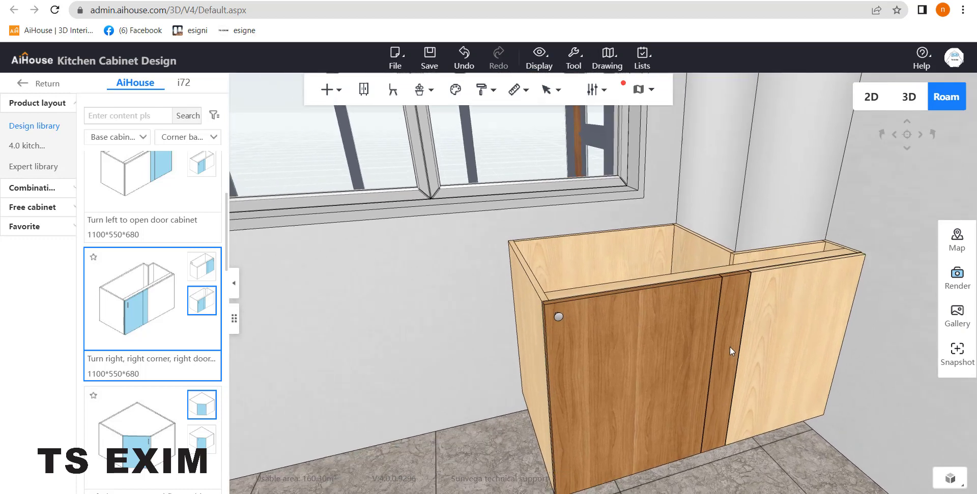
{"action": "scroll", "coordinate": [694, 346], "scroll_direction": "down", "scroll_amount": 3}
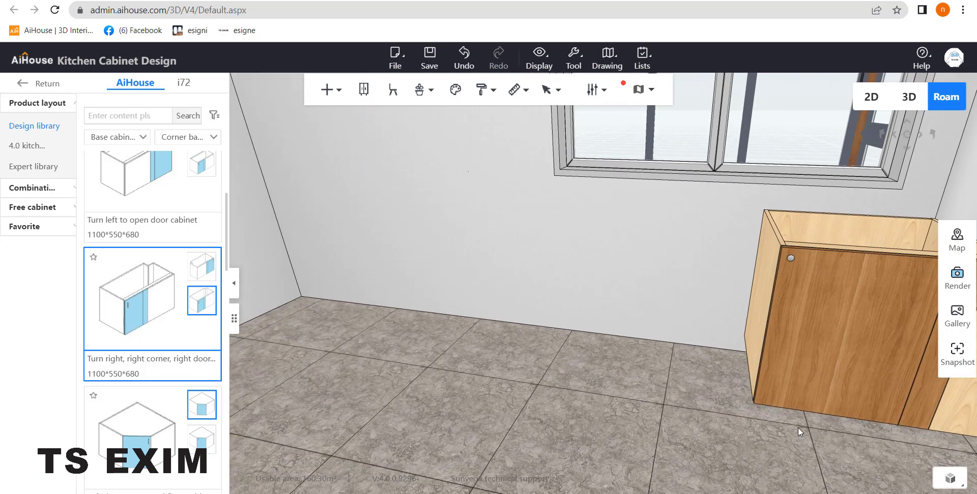
{"action": "left_click_drag", "start_coordinate": [798, 428], "coordinate": [737, 428]}
{"action": "left_click_drag", "start_coordinate": [527, 315], "coordinate": [661, 232]}
{"action": "scroll", "coordinate": [624, 341], "scroll_direction": "down", "scroll_amount": 3}
{"action": "scroll", "coordinate": [595, 361], "scroll_direction": "down", "scroll_amount": 3}
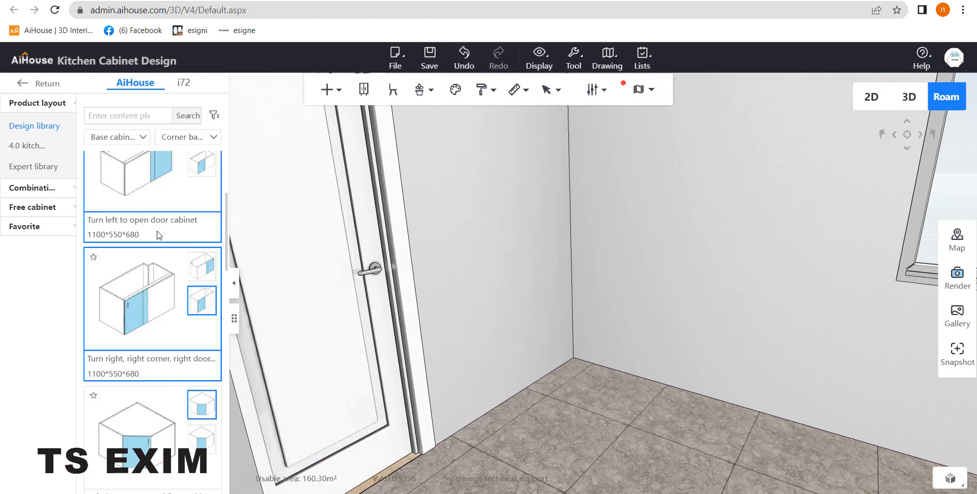
{"action": "scroll", "coordinate": [158, 234], "scroll_direction": "up", "scroll_amount": 3}
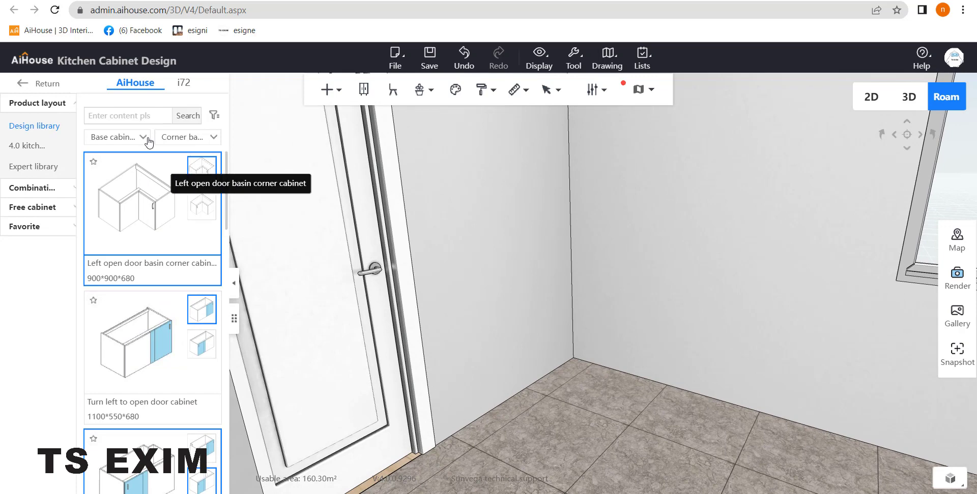
{"action": "left_click", "coordinate": [119, 136]}
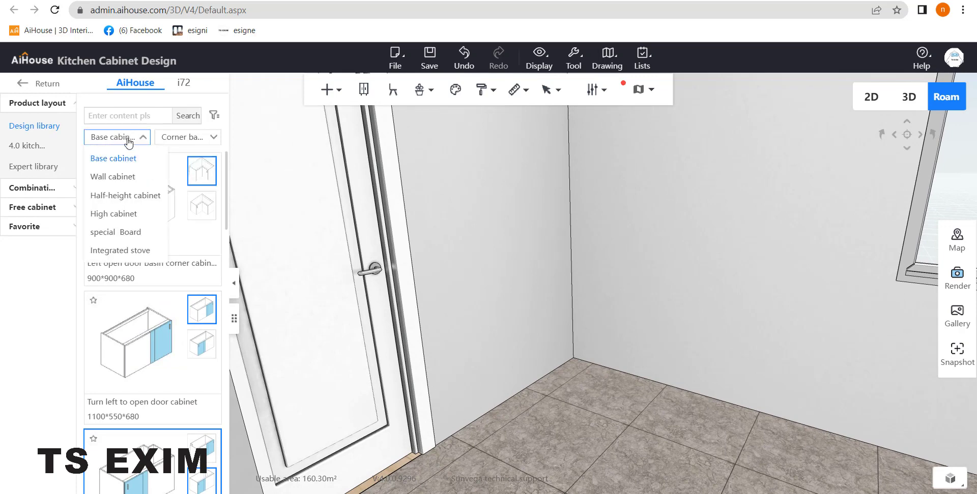
{"action": "left_click", "coordinate": [116, 215]}
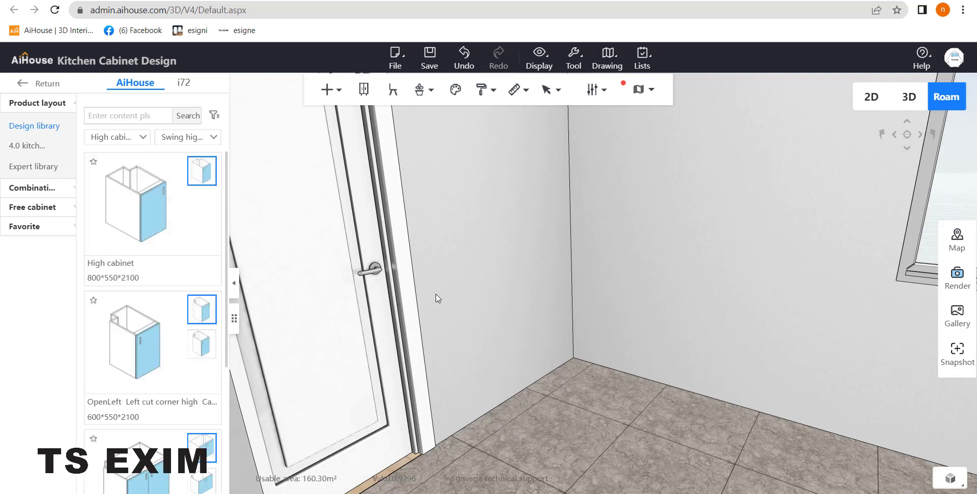
Filter to functional high cabinets and place the 600*550*2100 right-opening microwave oven disinfection cabinet near the corner beside the door
{"action": "left_click", "coordinate": [214, 138]}
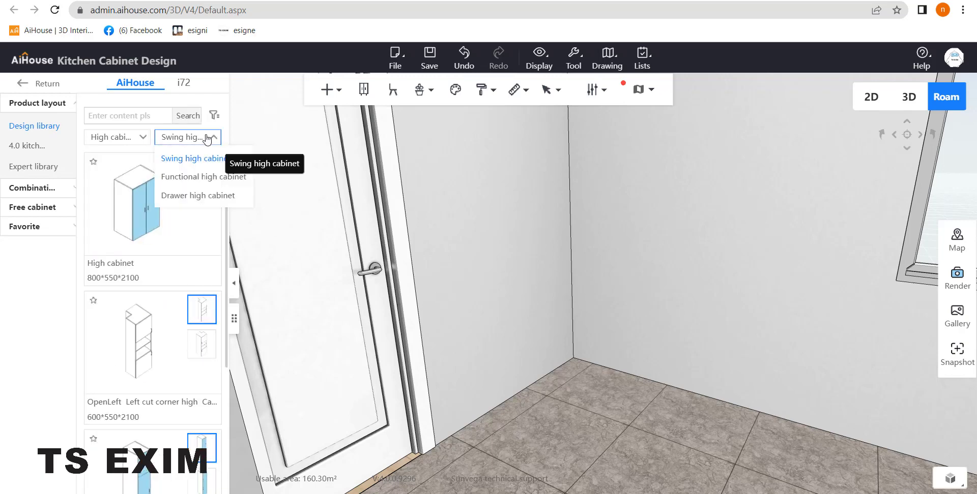
{"action": "left_click", "coordinate": [207, 179]}
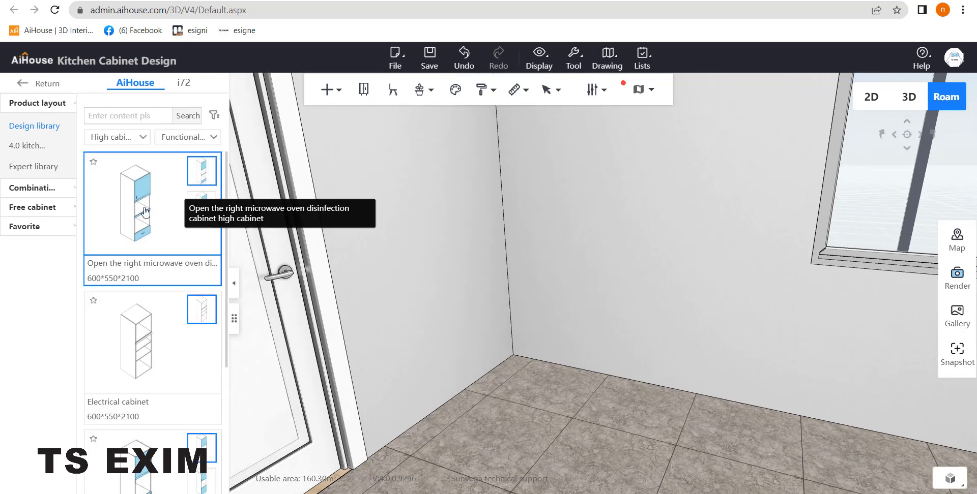
{"action": "left_click", "coordinate": [124, 201]}
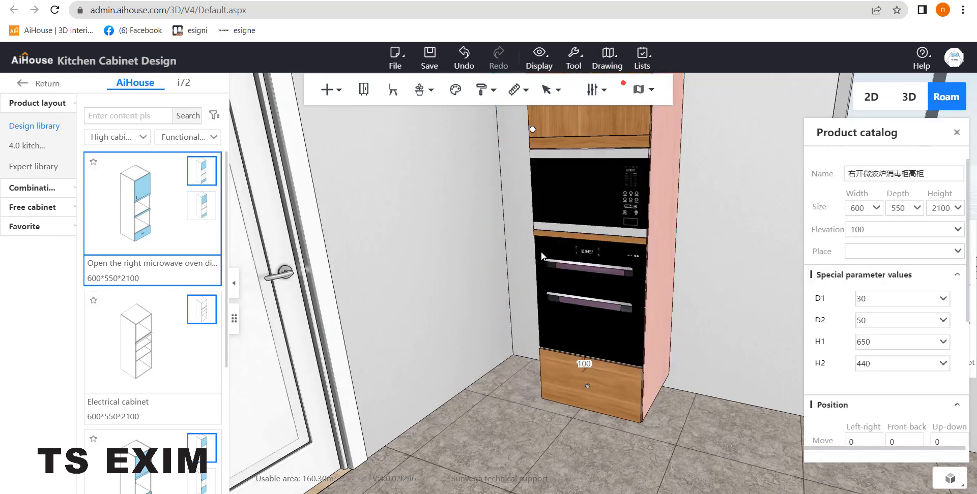
{"action": "left_click", "coordinate": [575, 270]}
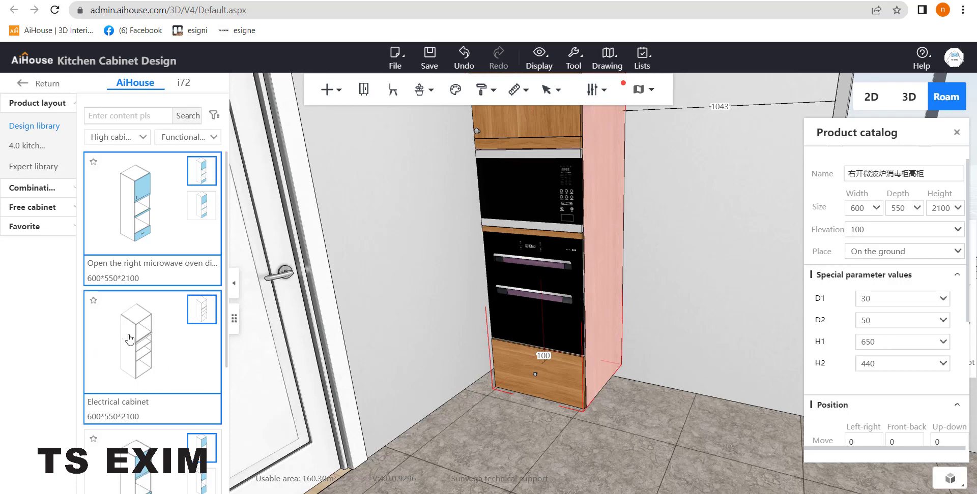
Try the 600*550*2100 Electrical cabinet beside the microwave cabinet, inspect its open compartments, and delete it
{"action": "left_click", "coordinate": [161, 356]}
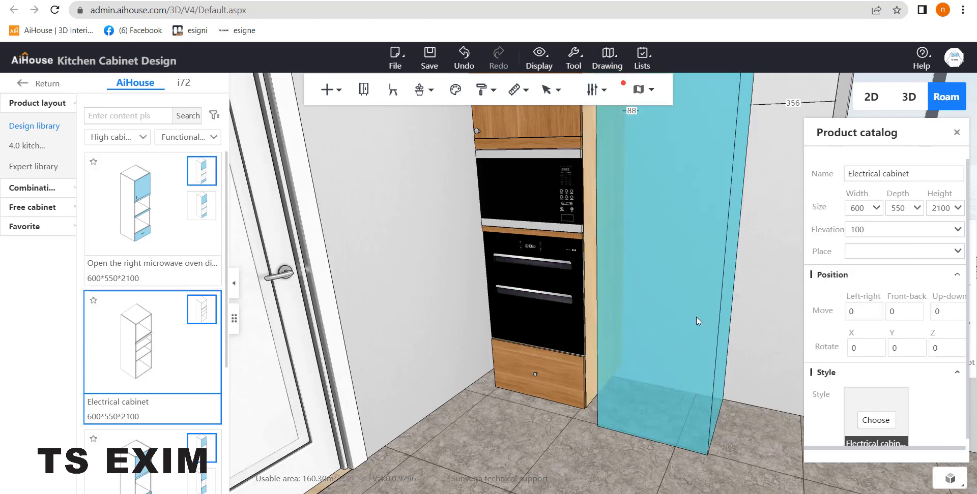
{"action": "left_click", "coordinate": [659, 394]}
{"action": "left_click_drag", "start_coordinate": [466, 442], "coordinate": [580, 432]}
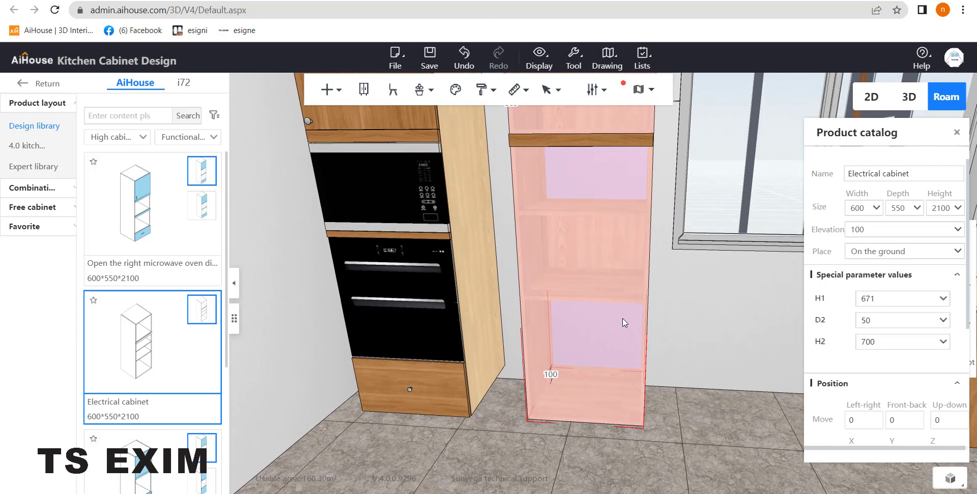
{"action": "left_click", "coordinate": [654, 299]}
{"action": "left_click_drag", "start_coordinate": [676, 295], "coordinate": [647, 279]}
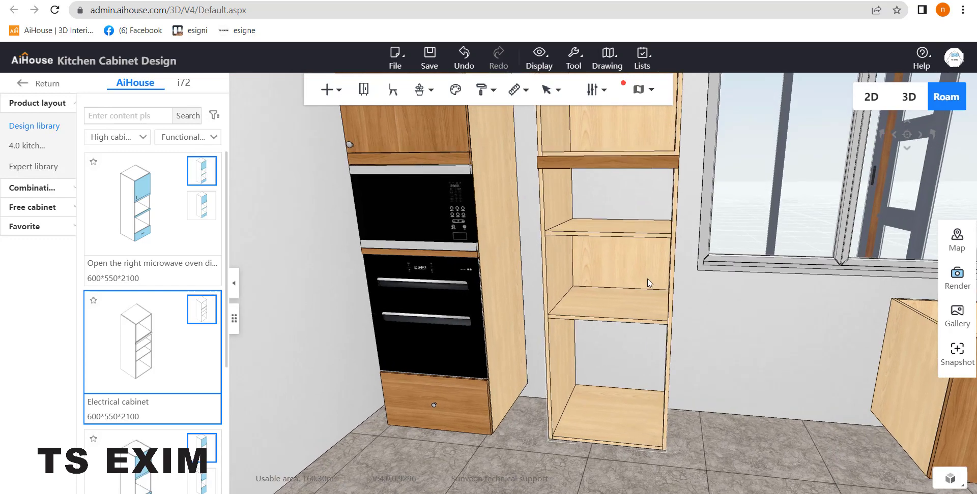
{"action": "left_click_drag", "start_coordinate": [703, 315], "coordinate": [595, 183]}
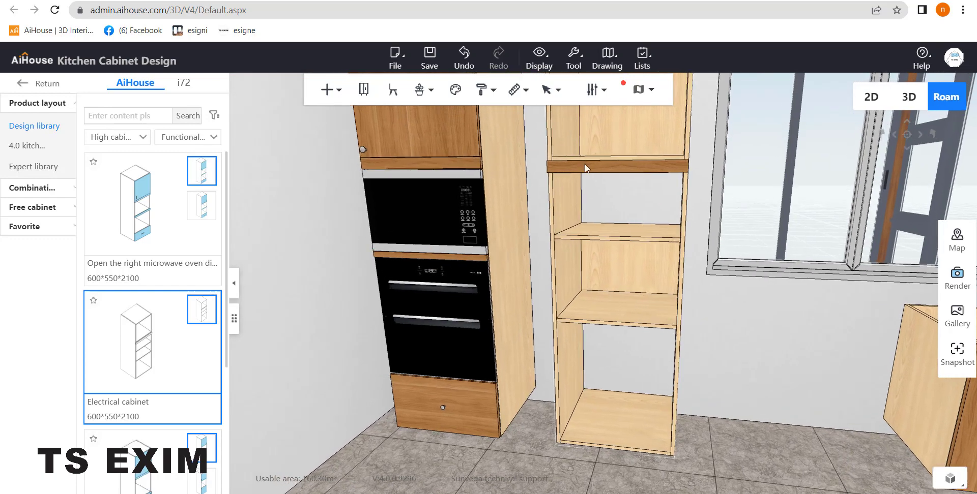
{"action": "left_click", "coordinate": [570, 142]}
{"action": "key", "text": "Delete"}
Set the distance between the microwave high cabinet and the adjacent side wall to 100
{"action": "left_click_drag", "start_coordinate": [648, 218], "coordinate": [535, 198]}
{"action": "left_click_drag", "start_coordinate": [607, 293], "coordinate": [538, 303]}
{"action": "left_click_drag", "start_coordinate": [547, 266], "coordinate": [602, 220]}
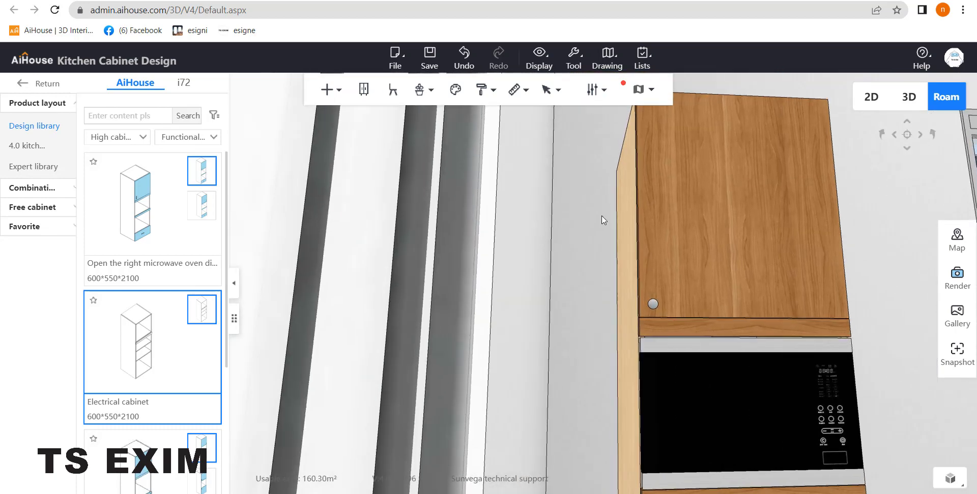
{"action": "left_click", "coordinate": [625, 205]}
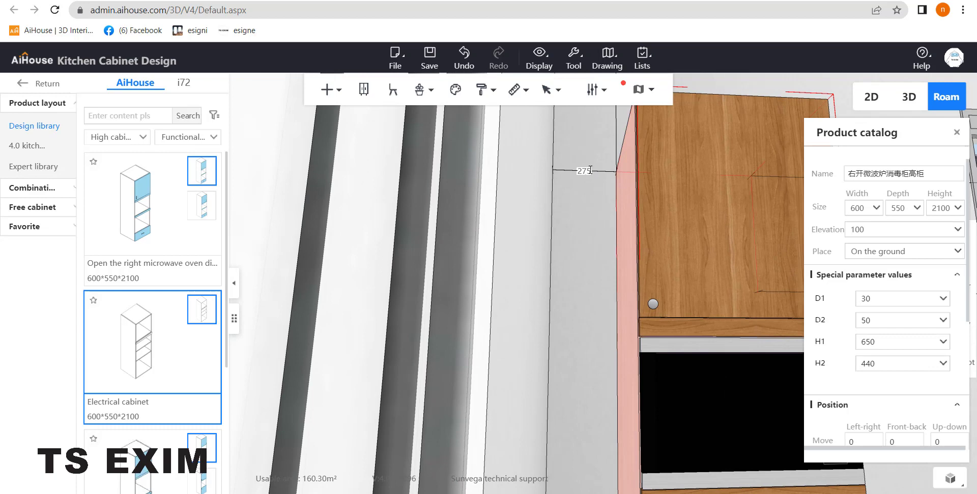
{"action": "left_click", "coordinate": [590, 173]}
{"action": "left_click_drag", "start_coordinate": [590, 173], "coordinate": [579, 172]}
{"action": "key", "text": "BackSpace"}
{"action": "key", "text": "Return"}
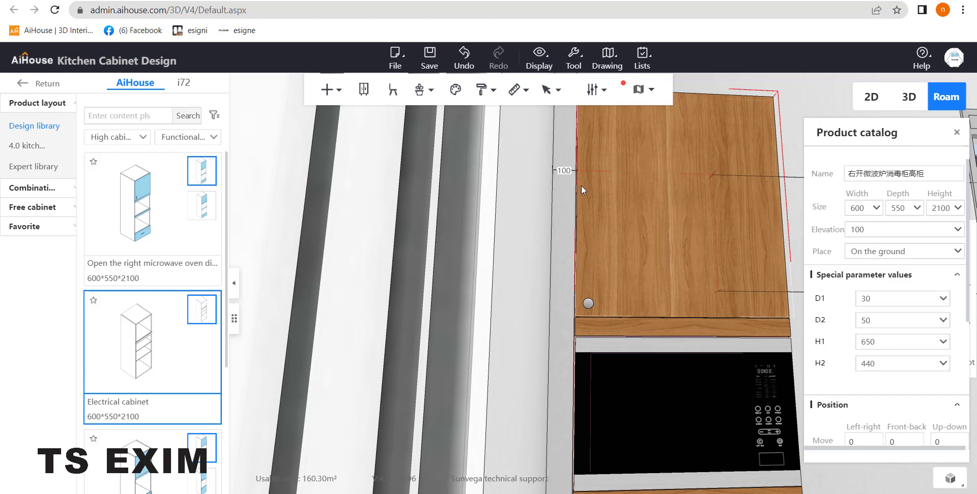
{"action": "right_click_drag", "start_coordinate": [566, 185], "coordinate": [697, 246]}
{"action": "scroll", "coordinate": [576, 228], "scroll_direction": "down", "scroll_amount": 2}
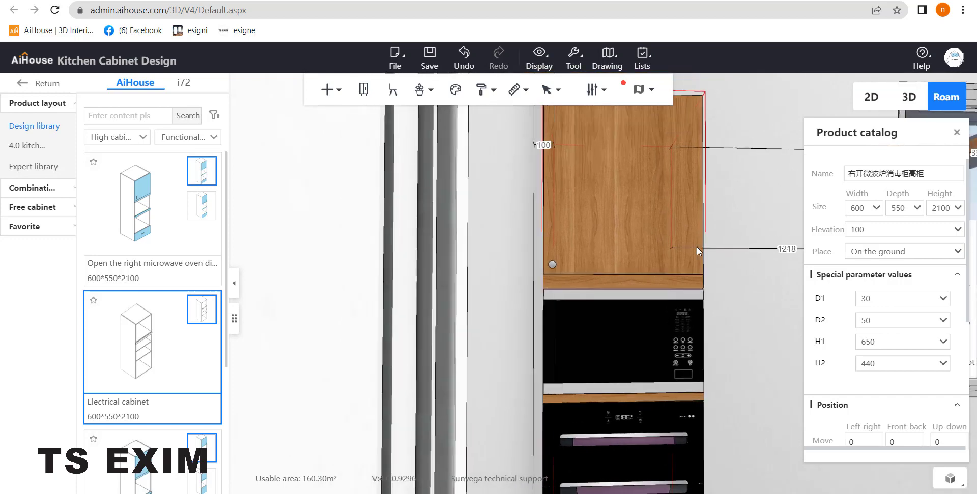
{"action": "left_click", "coordinate": [956, 134]}
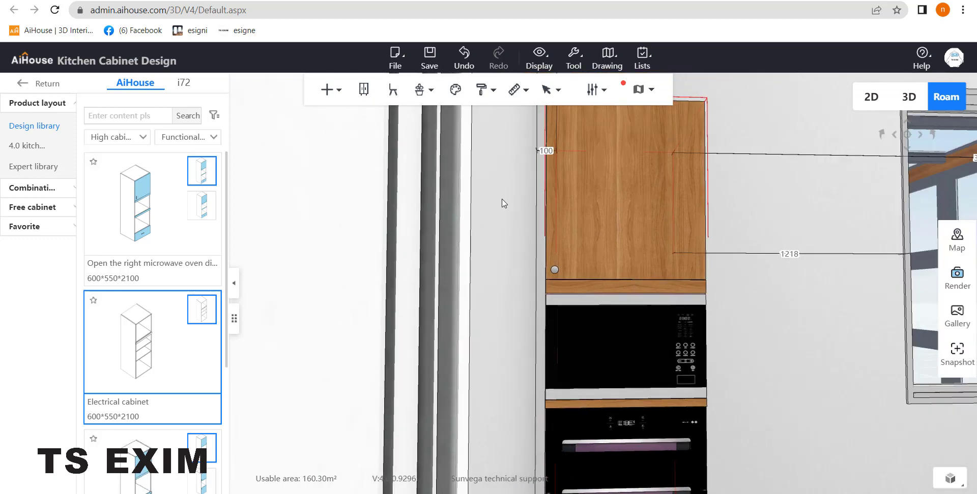
Show the special Board fillers and place the Filler-horizontal with cork in the gap between the high cabinet and the side wall
{"action": "left_click", "coordinate": [128, 137]}
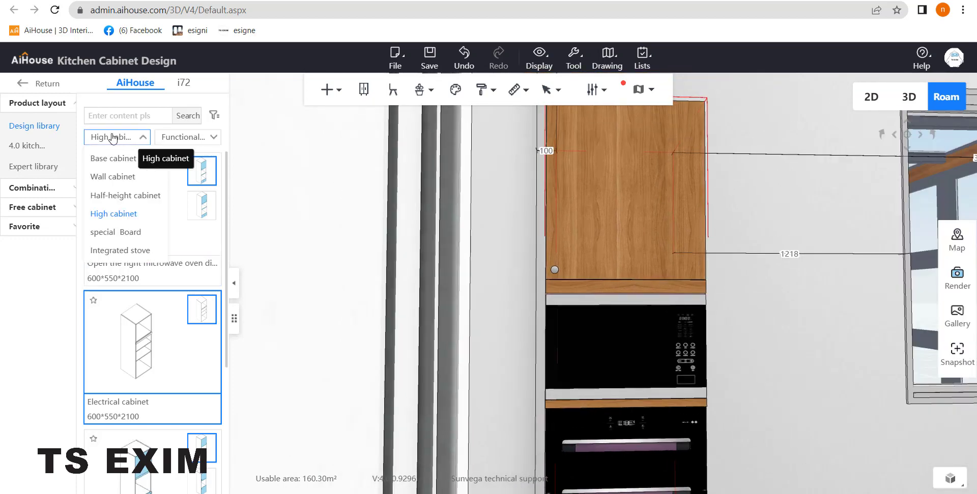
{"action": "left_click", "coordinate": [116, 233]}
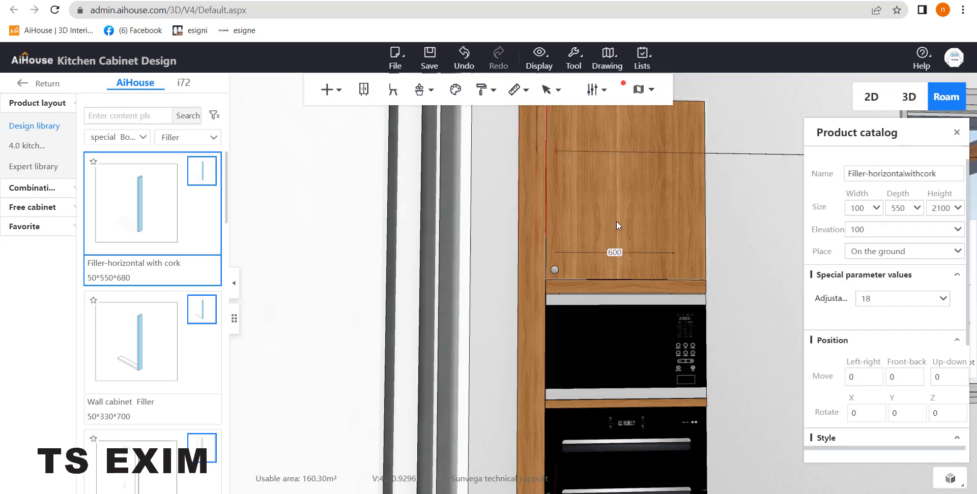
{"action": "right_click_drag", "start_coordinate": [616, 221], "coordinate": [508, 208]}
{"action": "left_click_drag", "start_coordinate": [867, 134], "coordinate": [836, 134]}
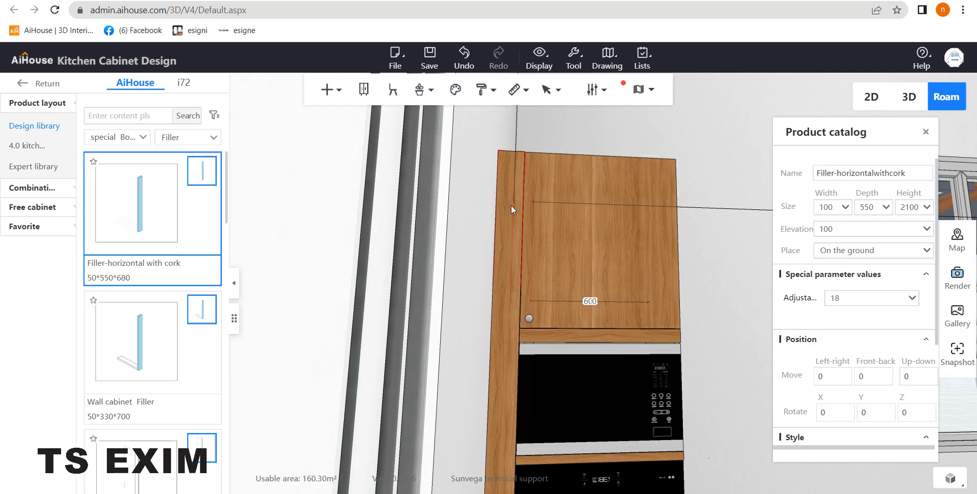
Delete the filler and move the microwave high cabinet along the wall to about 849 from the corner
{"action": "key", "text": "Delete"}
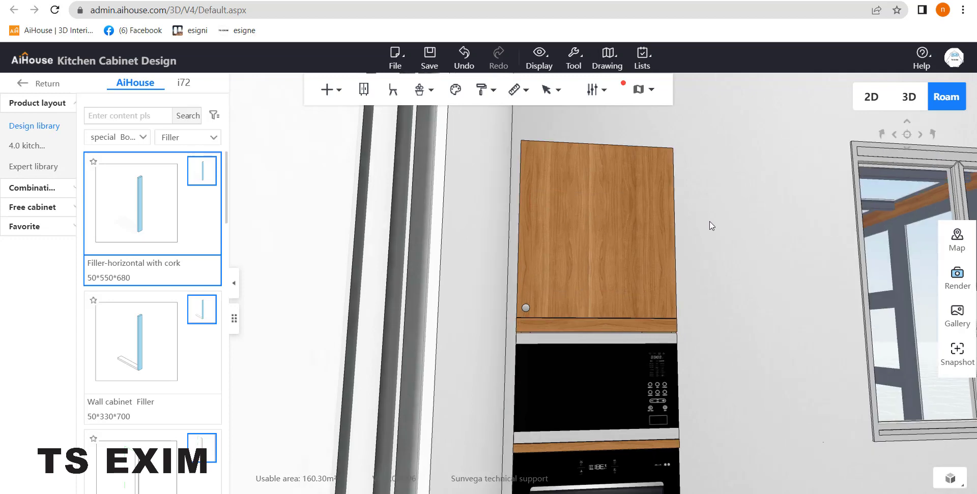
{"action": "left_click_drag", "start_coordinate": [709, 222], "coordinate": [541, 182]}
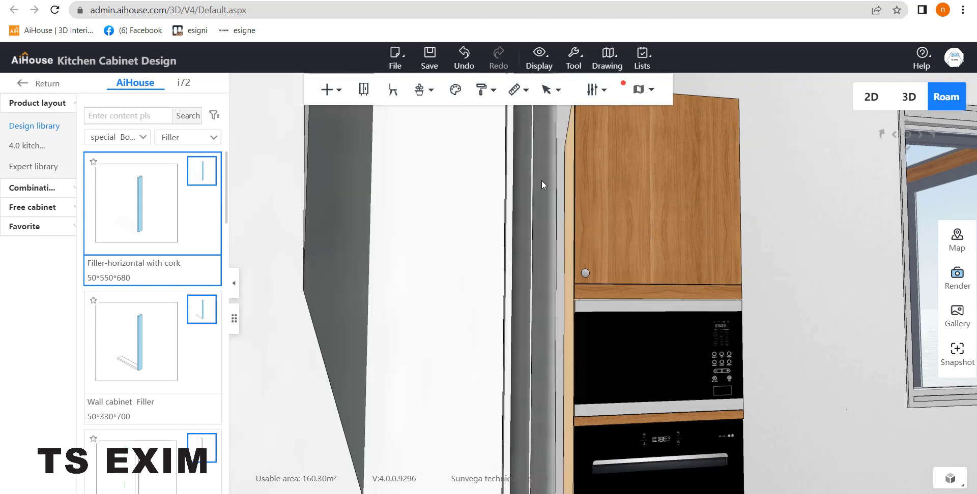
{"action": "key", "text": "d"}
{"action": "key", "text": "w"}
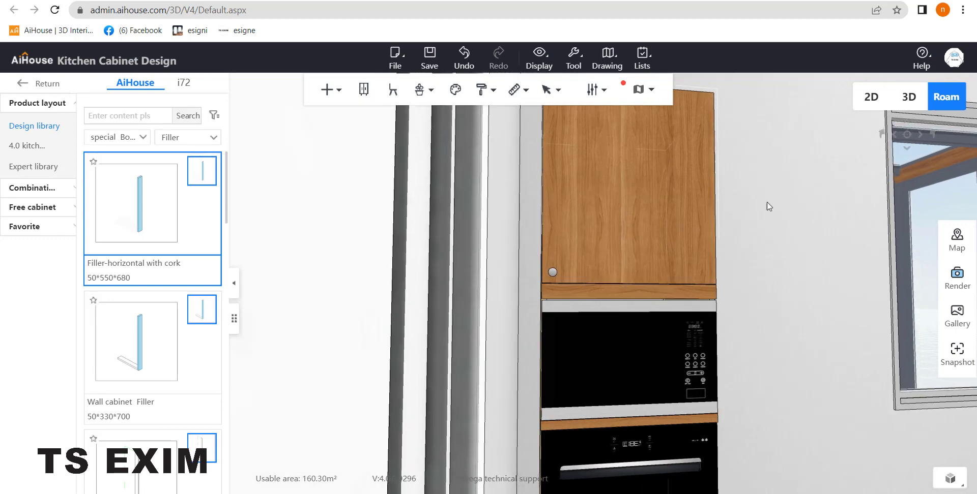
{"action": "left_click_drag", "start_coordinate": [769, 206], "coordinate": [662, 195]}
{"action": "key", "text": "d"}
{"action": "key", "text": "d"}
{"action": "left_click", "coordinate": [563, 181]}
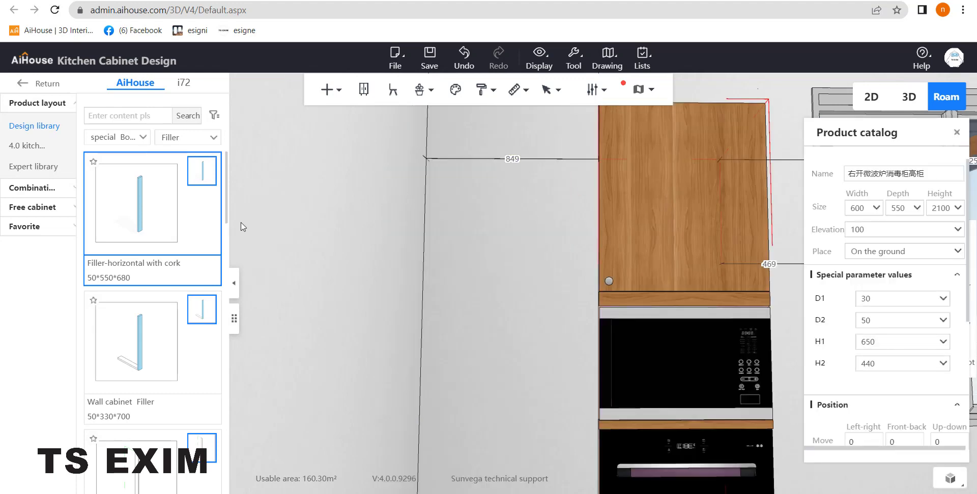
Place the Filler-horizontal with cork against the high cabinet's side facing the corner, at 50 wide, 550 deep and 2100 high
{"action": "left_click", "coordinate": [585, 249]}
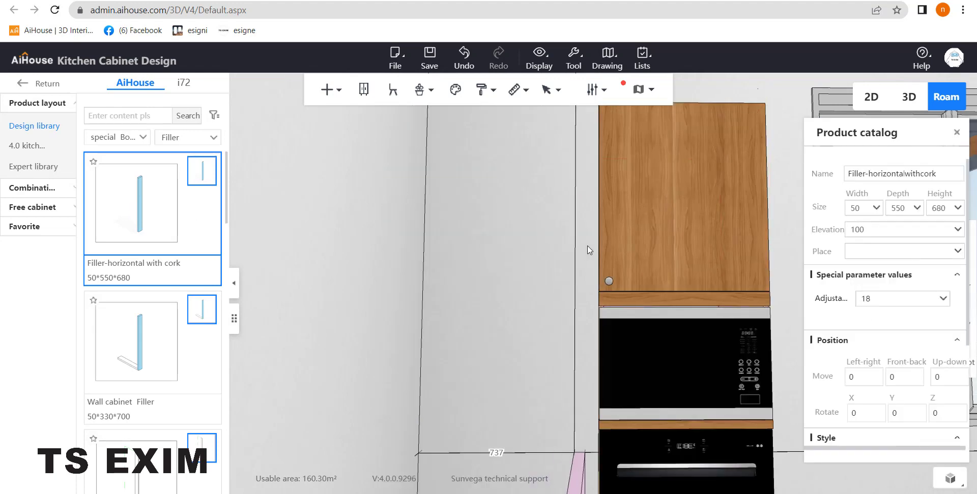
{"action": "right_click_drag", "start_coordinate": [523, 201], "coordinate": [534, 220]}
{"action": "left_click", "coordinate": [873, 211]}
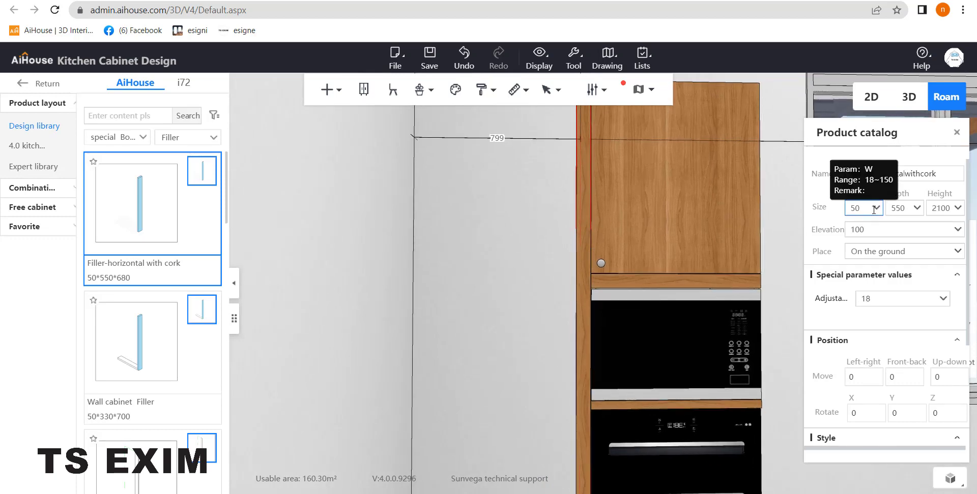
{"action": "left_click", "coordinate": [957, 132]}
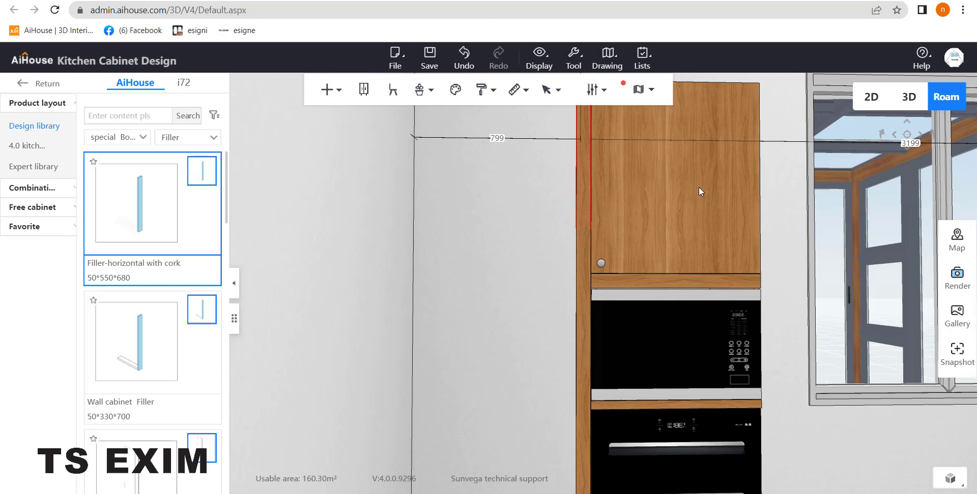
Delete the filler and move the microwave high cabinet back along the wall toward the corner
{"action": "left_click", "coordinate": [591, 177]}
{"action": "key", "text": "Delete"}
{"action": "right_click_drag", "start_coordinate": [516, 222], "coordinate": [627, 237]}
{"action": "left_click", "coordinate": [721, 227]}
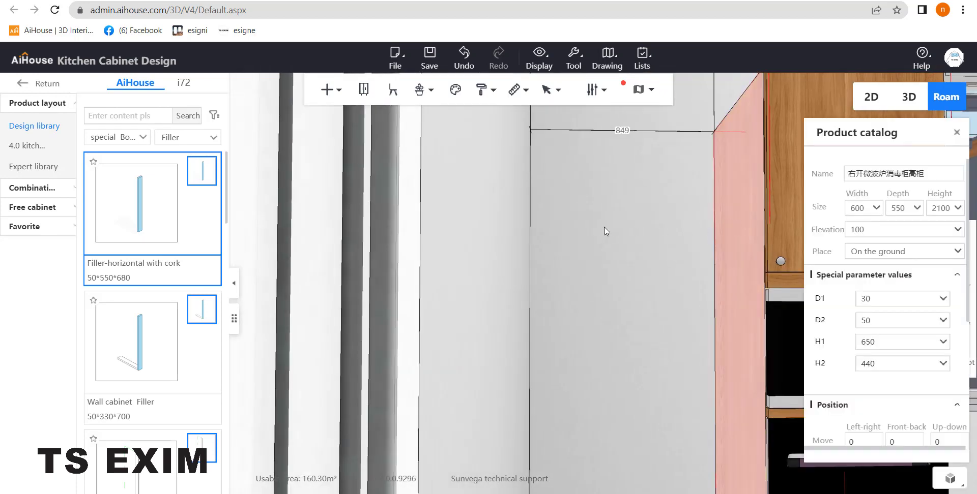
{"action": "mouse_move", "coordinate": [604, 227]}
{"action": "left_mouse_down"}
{"action": "mouse_move", "coordinate": [626, 229]}
{"action": "mouse_move", "coordinate": [596, 230]}
{"action": "mouse_move", "coordinate": [608, 232]}
{"action": "left_mouse_up"}
Place the Filler-horizontal with cork in the gap between the high cabinet and the side wall, at 90.26 wide, 550 deep and 2100 high
{"action": "right_click_drag", "start_coordinate": [490, 188], "coordinate": [472, 190]}
{"action": "scroll", "coordinate": [472, 190], "scroll_direction": "up", "scroll_amount": 3}
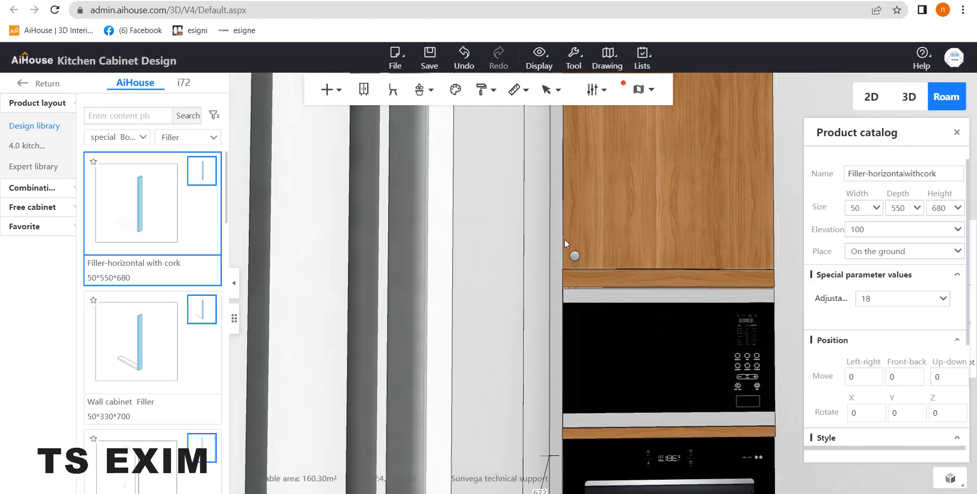
{"action": "left_click", "coordinate": [544, 292]}
{"action": "left_click_drag", "start_coordinate": [779, 273], "coordinate": [478, 280]}
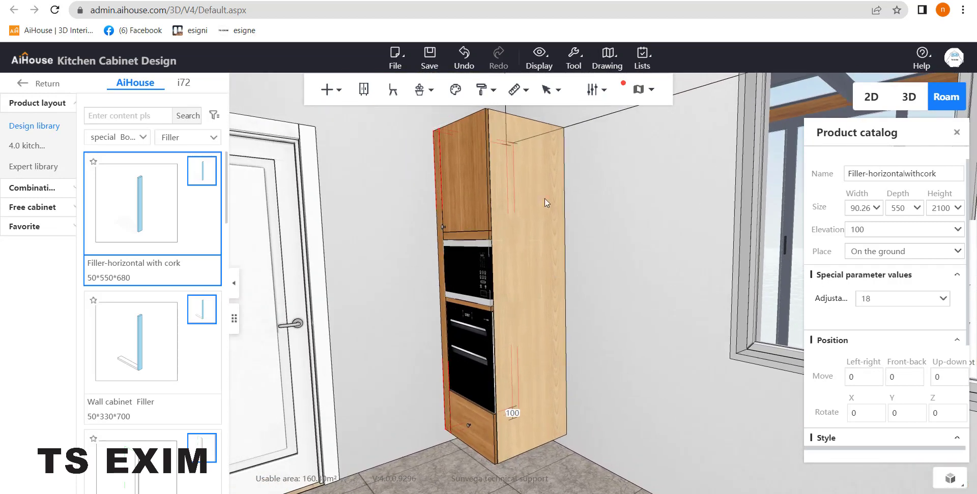
{"action": "left_click", "coordinate": [956, 133]}
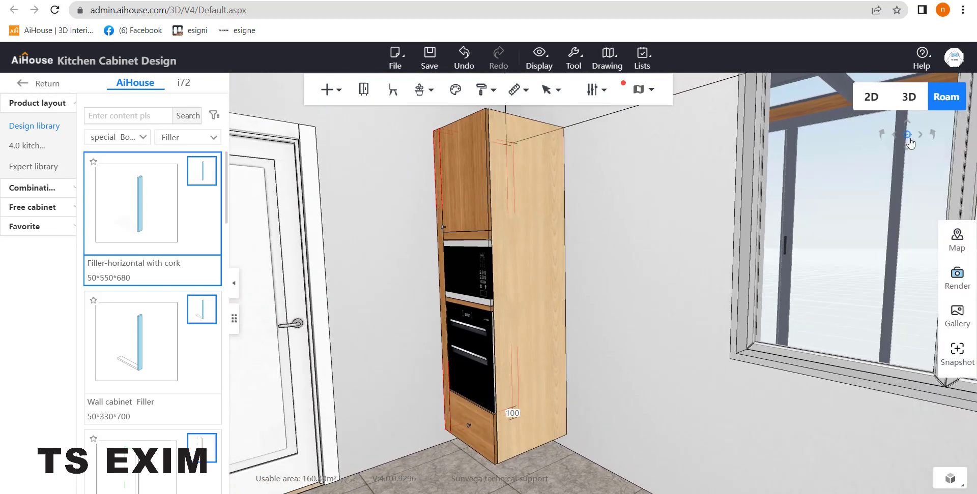
Show the special Board visible panels and bring the High cabinet Visible panel to the high cabinet's exposed side
{"action": "left_click", "coordinate": [187, 142]}
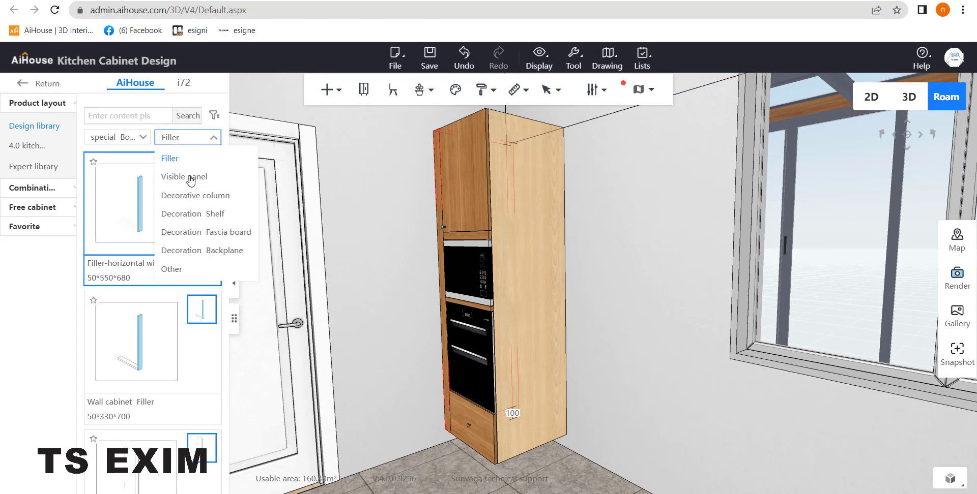
{"action": "left_click", "coordinate": [210, 177]}
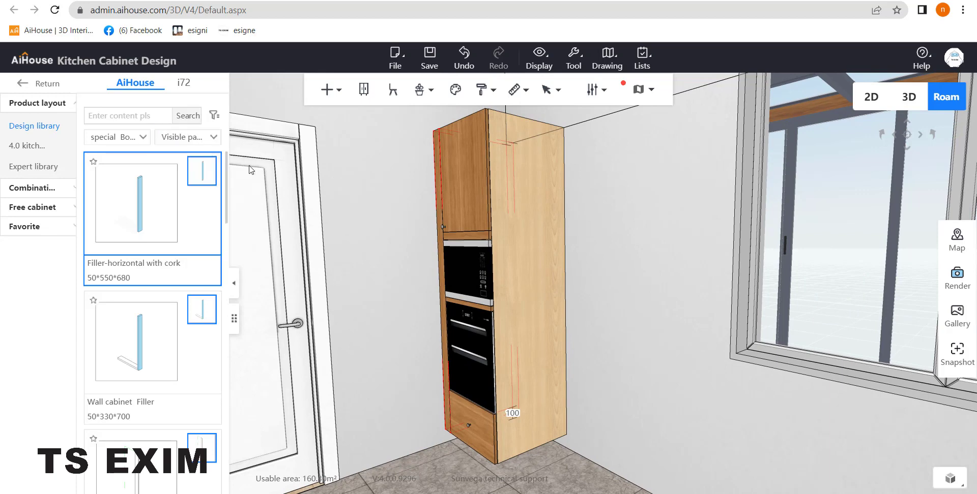
{"action": "left_click_drag", "start_coordinate": [392, 263], "coordinate": [386, 266]}
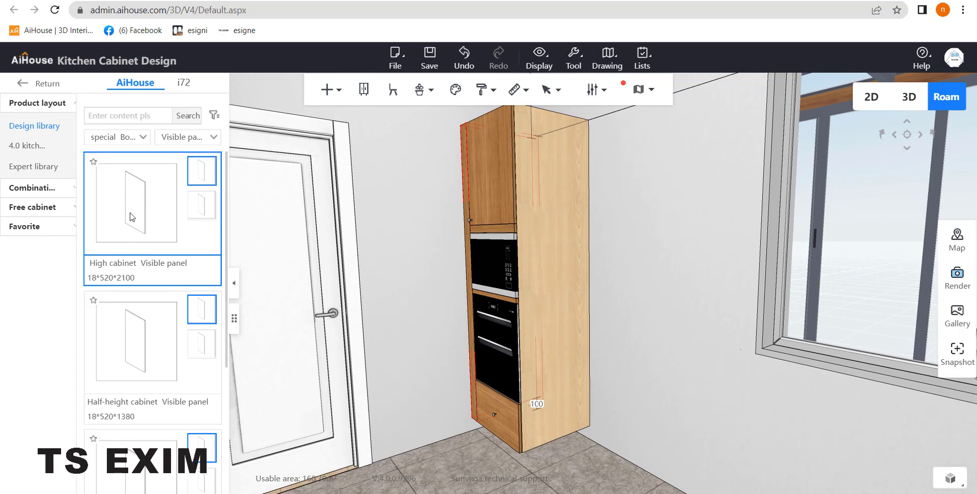
{"action": "left_click", "coordinate": [534, 239]}
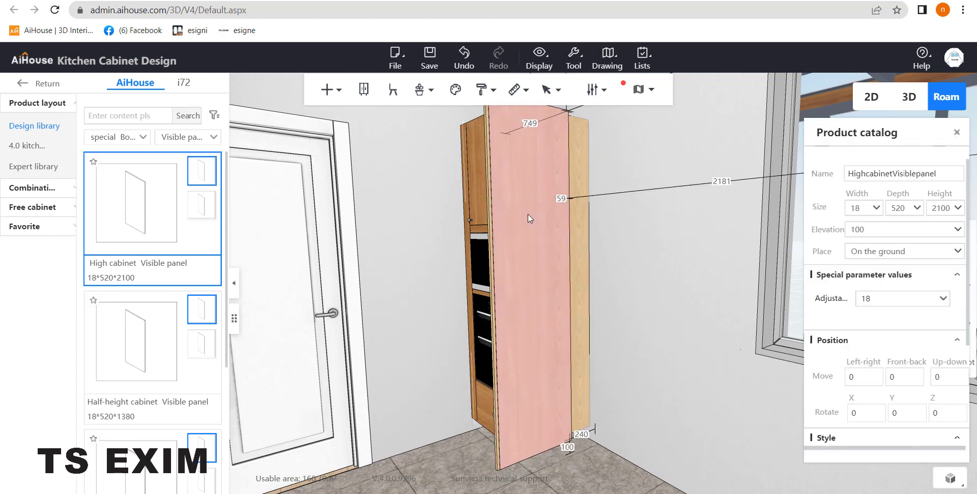
{"action": "left_click_drag", "start_coordinate": [556, 196], "coordinate": [572, 190]}
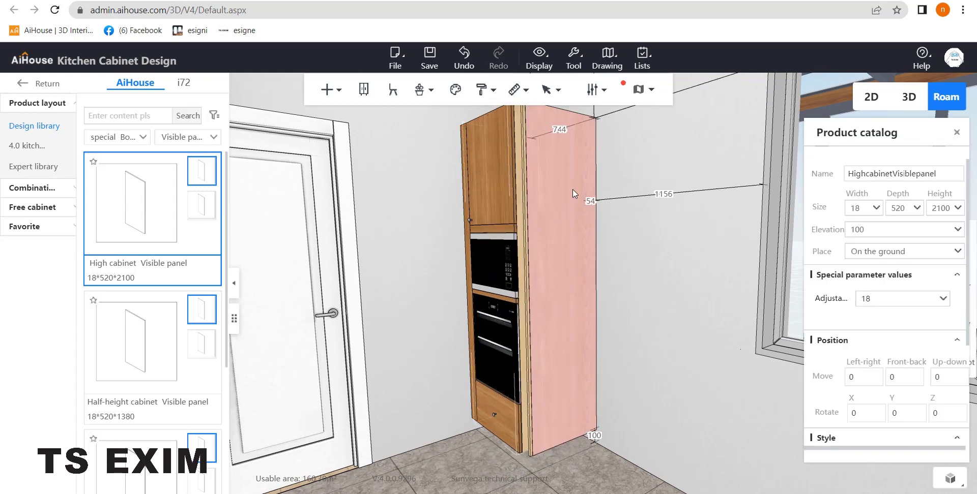
Place the visible panel flush against the high cabinet's exposed side, at 18 wide, 550 deep and 2100 high
{"action": "key", "text": "w"}
{"action": "key", "text": "a"}
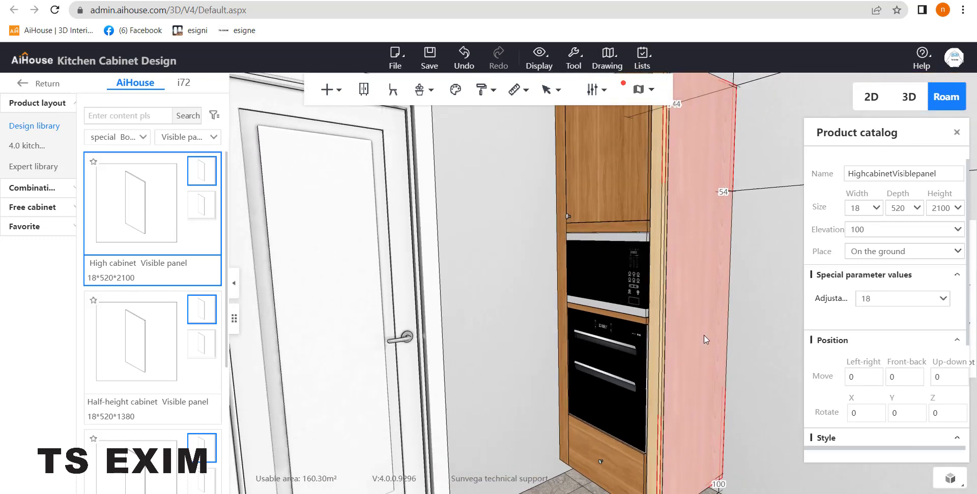
{"action": "left_click_drag", "start_coordinate": [621, 303], "coordinate": [551, 265]}
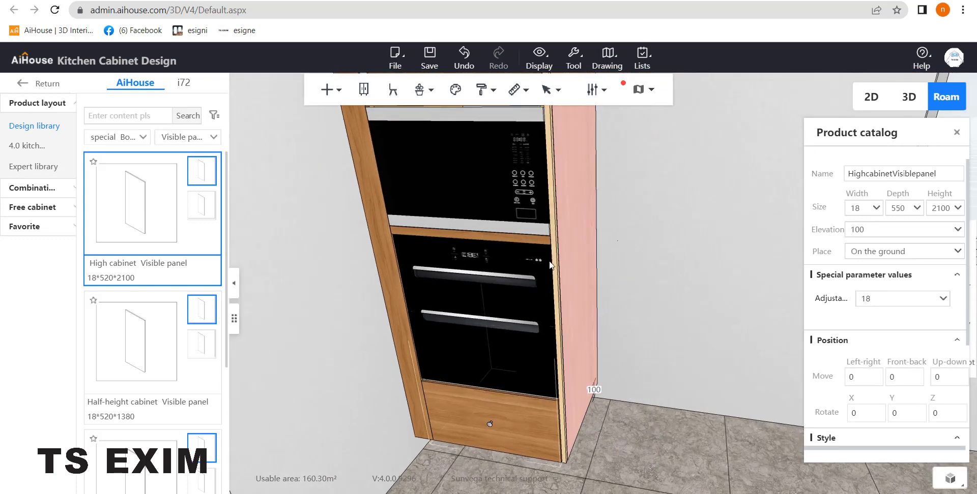
{"action": "left_click_drag", "start_coordinate": [624, 297], "coordinate": [645, 203]}
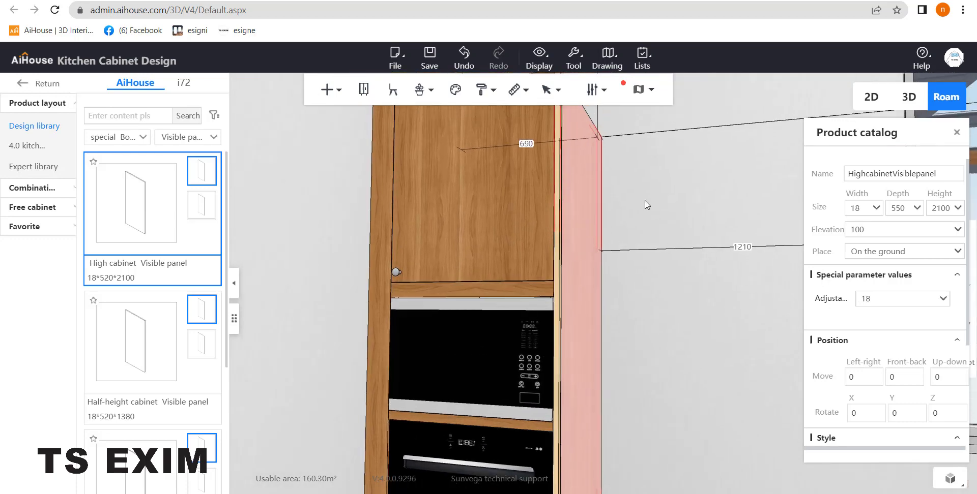
{"action": "right_click", "coordinate": [626, 177]}
{"action": "left_click_drag", "start_coordinate": [622, 158], "coordinate": [599, 382]}
{"action": "left_click_drag", "start_coordinate": [653, 241], "coordinate": [591, 195]}
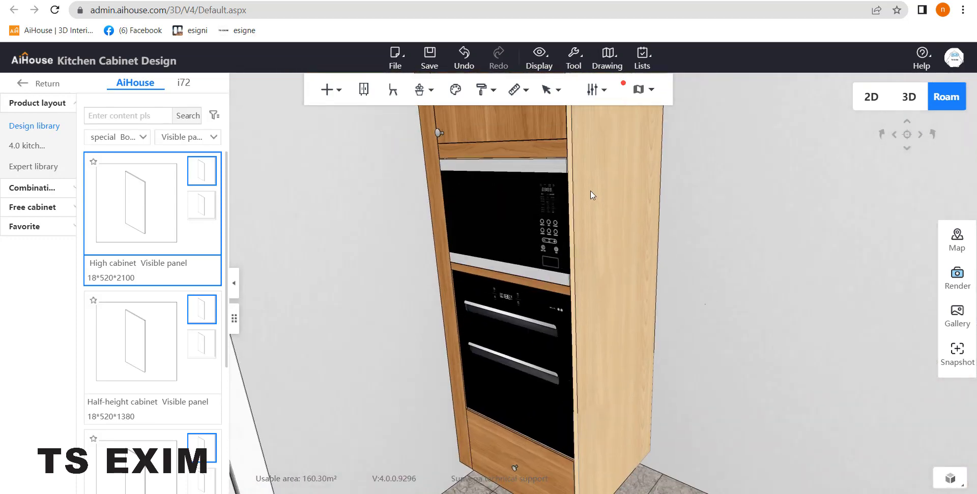
{"action": "scroll", "coordinate": [615, 215], "scroll_direction": "down", "scroll_amount": 6}
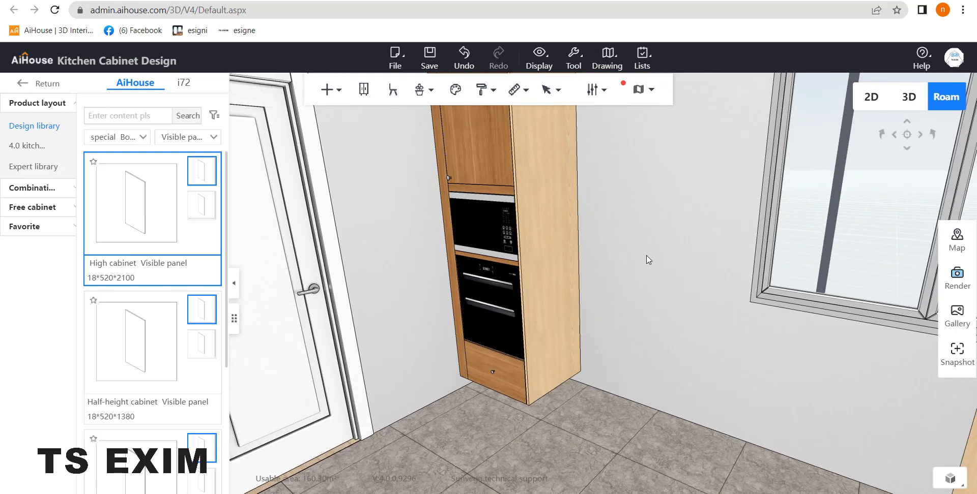
{"action": "left_click_drag", "start_coordinate": [641, 245], "coordinate": [539, 204]}
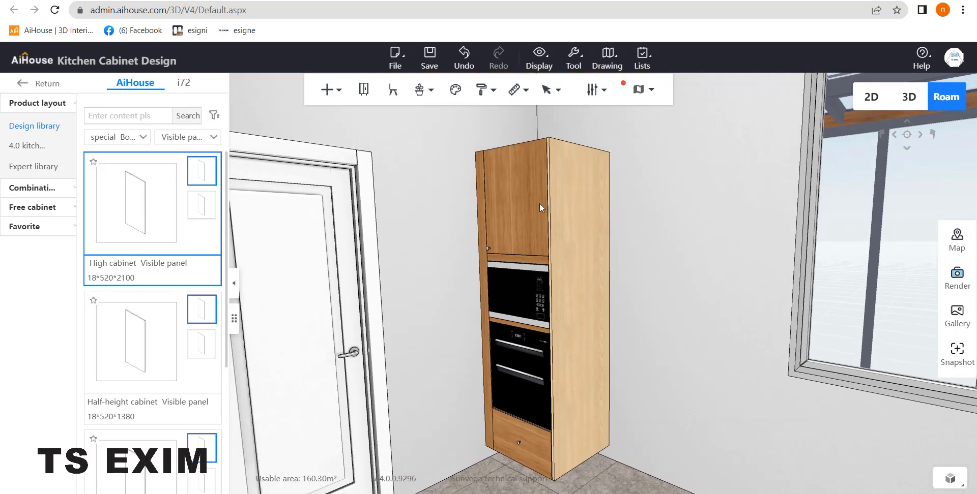
Copy the visible panel and move the copy along the wall toward the window, about 911 from the high cabinet's panel
{"action": "left_click", "coordinate": [570, 165]}
{"action": "right_click", "coordinate": [570, 164]}
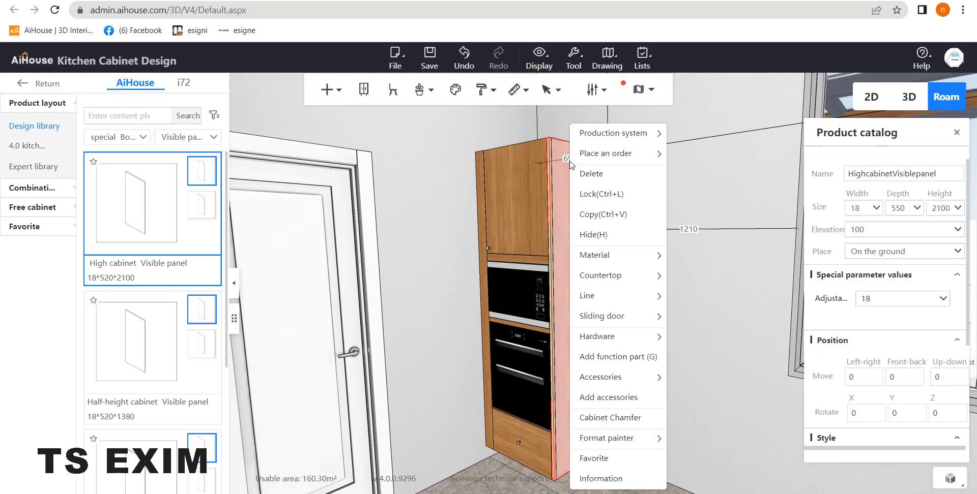
{"action": "left_click", "coordinate": [596, 223]}
{"action": "key", "text": "w"}
{"action": "key", "text": "a"}
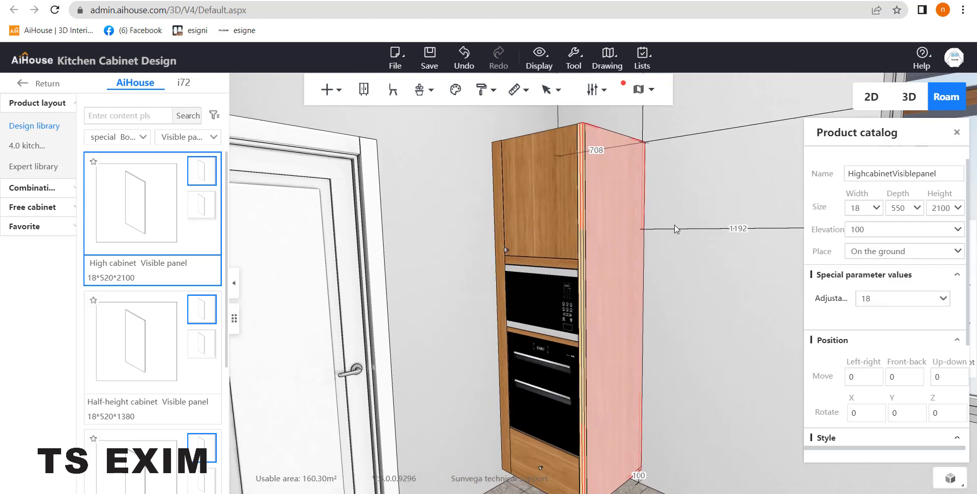
{"action": "key", "text": "d"}
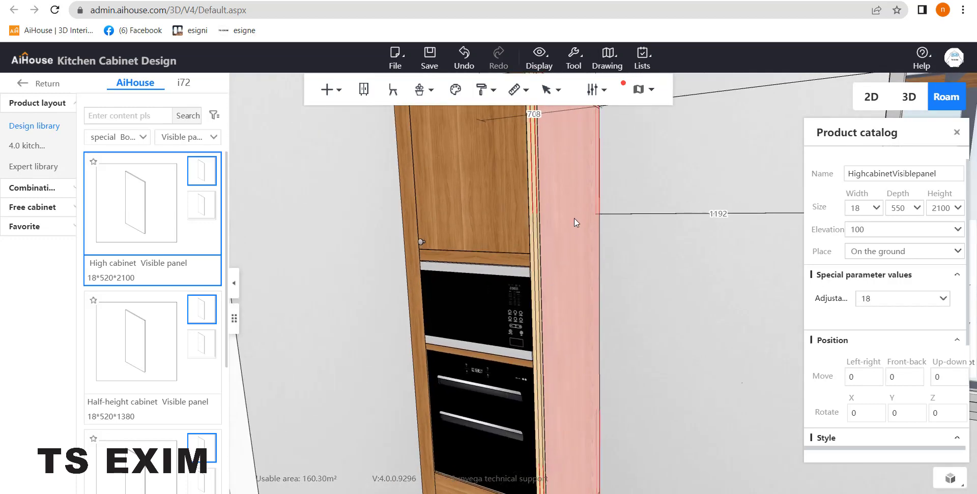
{"action": "left_click_drag", "start_coordinate": [642, 243], "coordinate": [831, 280]}
{"action": "left_click_drag", "start_coordinate": [682, 290], "coordinate": [796, 295]}
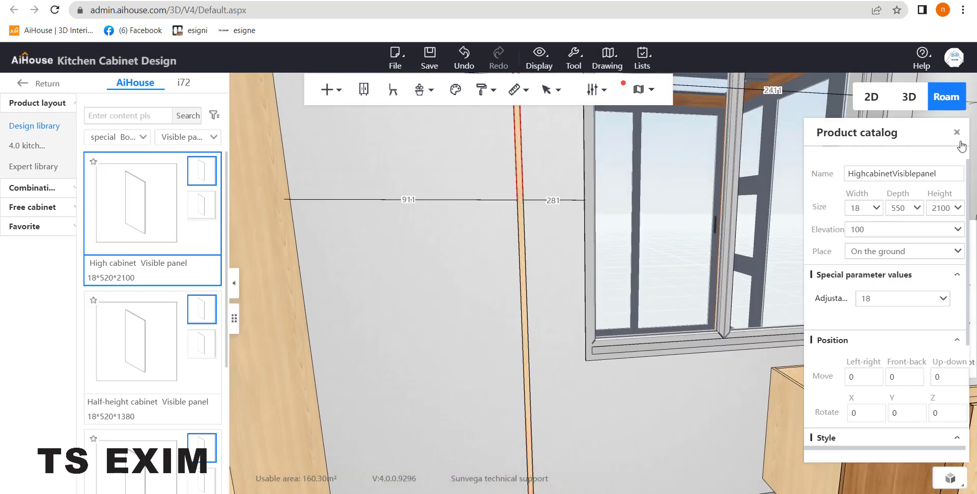
Set the distance between the copied panel and the high cabinet's panel to 1000
{"action": "left_click", "coordinate": [956, 132]}
{"action": "left_click_drag", "start_coordinate": [716, 298], "coordinate": [538, 198]}
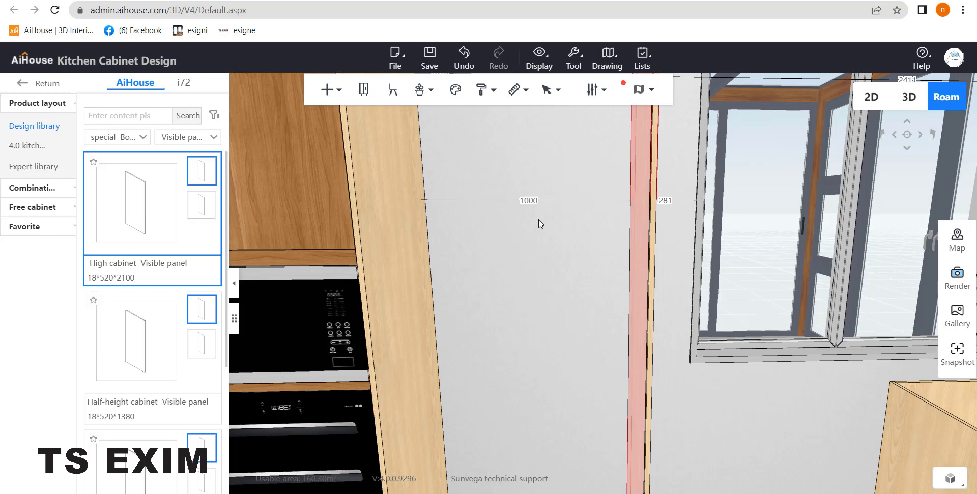
{"action": "key", "text": "Return"}
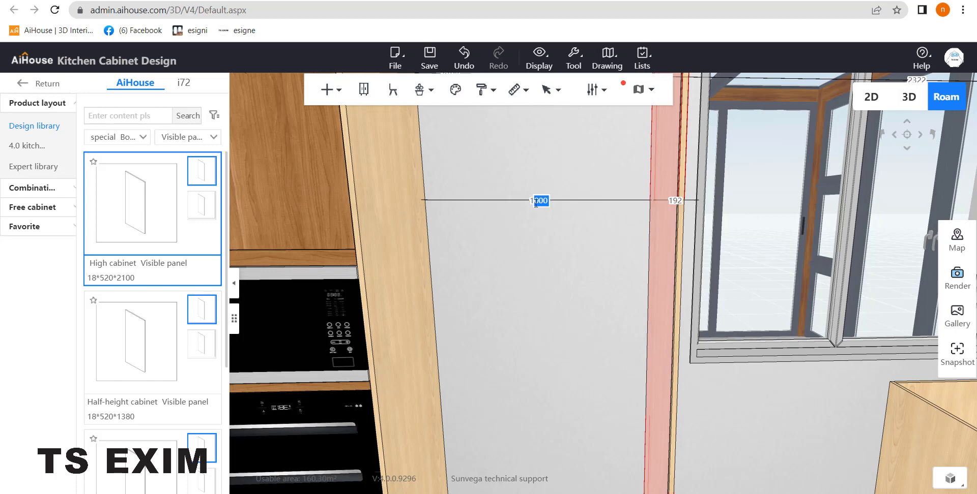
{"action": "left_click", "coordinate": [563, 304]}
Show the folding door wall cabinets in the design library
{"action": "right_click_drag", "start_coordinate": [554, 319], "coordinate": [443, 323]}
{"action": "scroll", "coordinate": [501, 282], "scroll_direction": "down", "scroll_amount": 3}
{"action": "left_click_drag", "start_coordinate": [566, 314], "coordinate": [435, 286]}
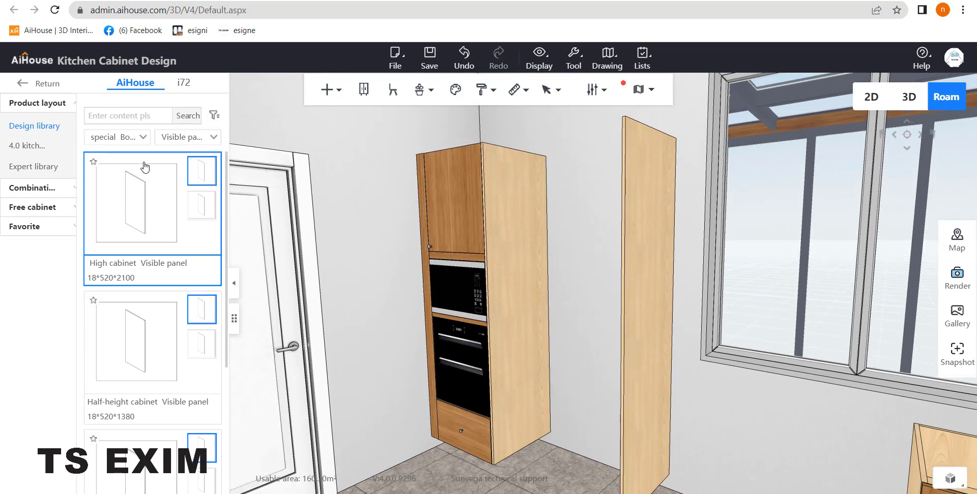
{"action": "left_click", "coordinate": [133, 137]}
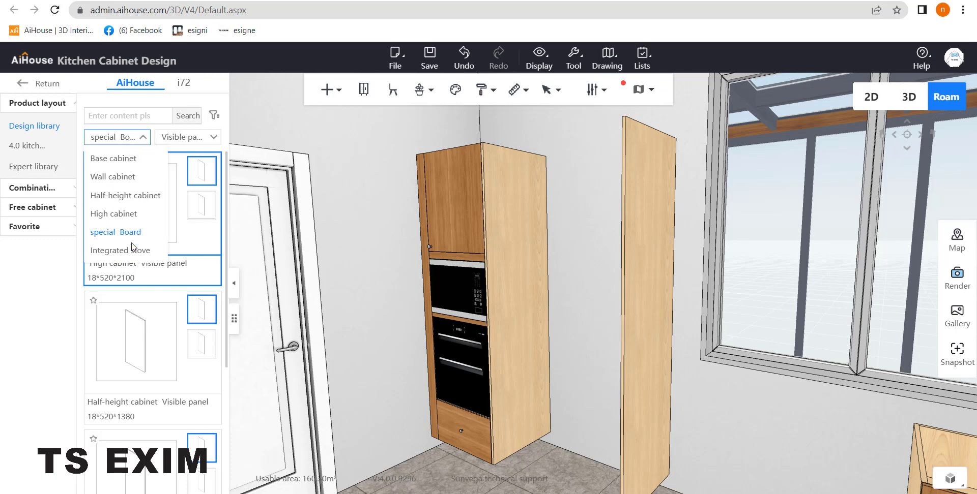
{"action": "left_click", "coordinate": [125, 179]}
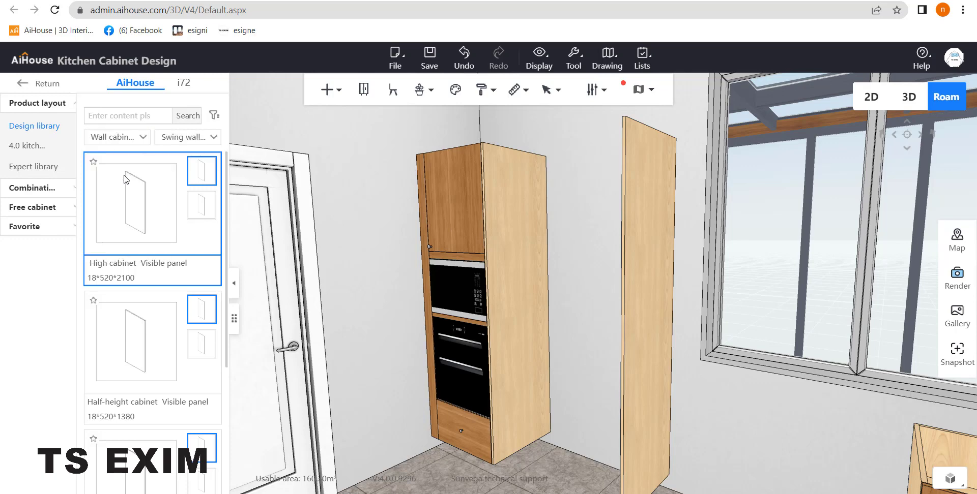
{"action": "left_click", "coordinate": [203, 137]}
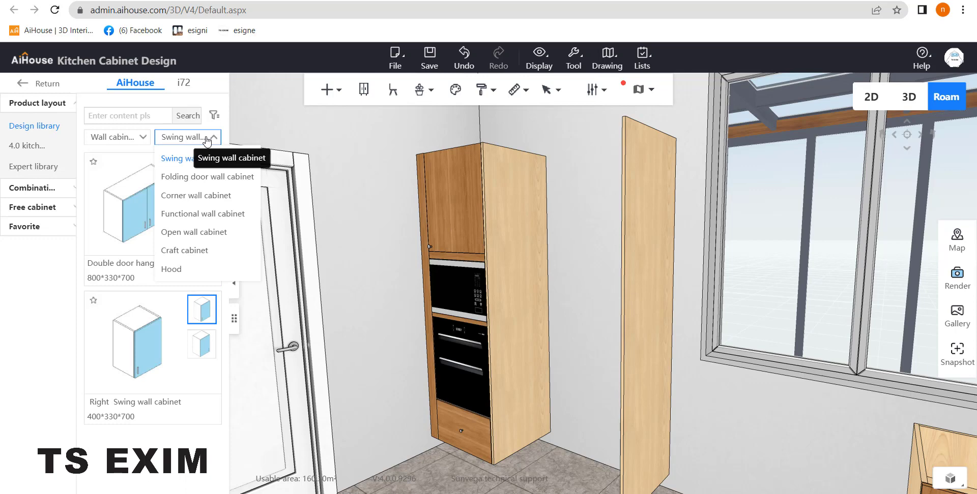
{"action": "left_click", "coordinate": [202, 178]}
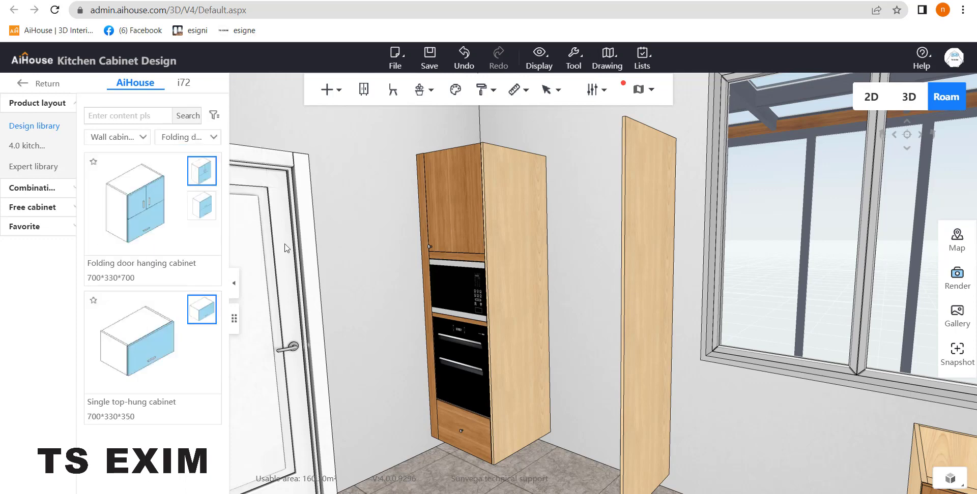
Place the Single top-hung cabinet between the two visible panels, at 1000 wide, 550 deep and 350 high with an elevation of 1500
{"action": "left_click_drag", "start_coordinate": [372, 287], "coordinate": [391, 295]}
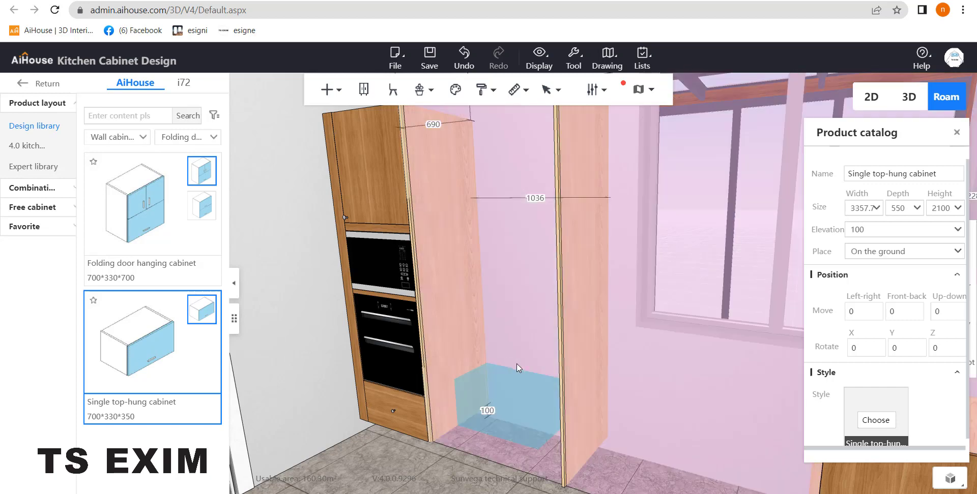
{"action": "left_click", "coordinate": [542, 380]}
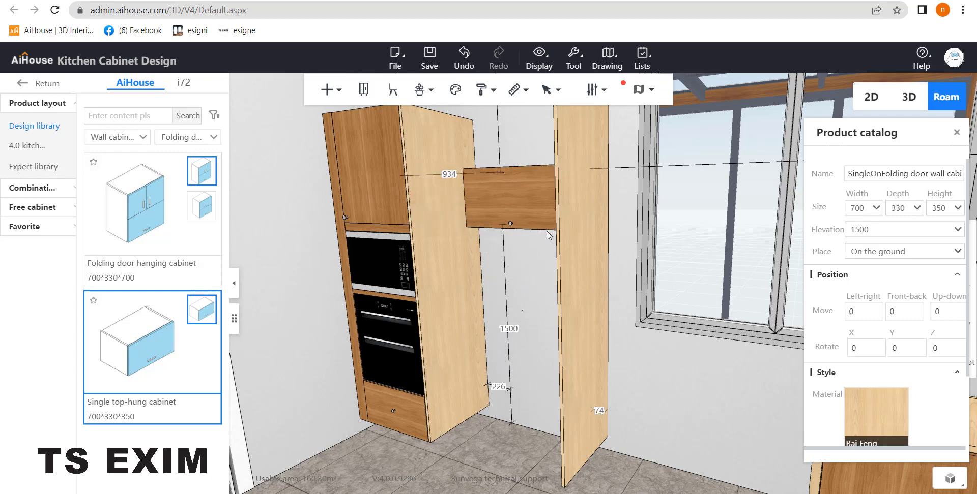
{"action": "left_click", "coordinate": [559, 286]}
{"action": "left_click_drag", "start_coordinate": [503, 330], "coordinate": [497, 302]}
{"action": "left_click_drag", "start_coordinate": [489, 341], "coordinate": [524, 189]}
{"action": "left_click_drag", "start_coordinate": [548, 316], "coordinate": [544, 320]}
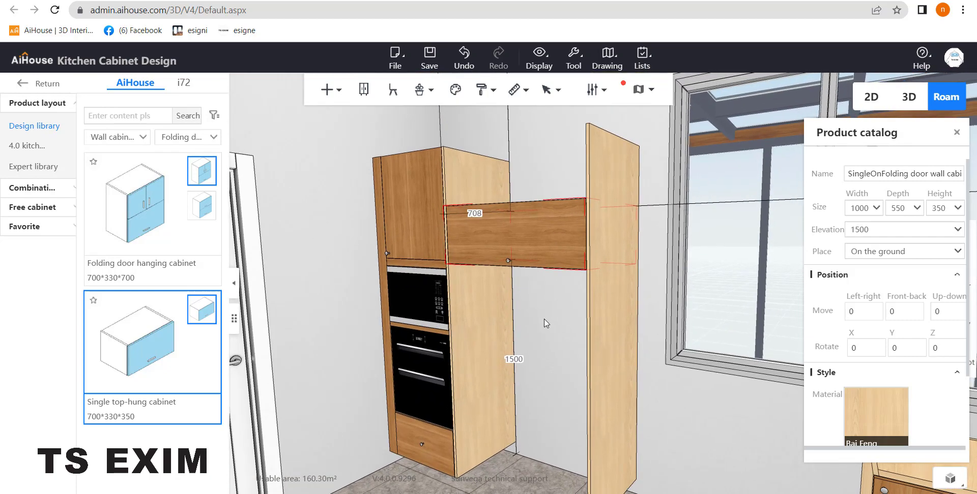
Set the top-hung cabinet's elevation to 1850
{"action": "double_click", "coordinate": [509, 359]}
{"action": "left_click_drag", "start_coordinate": [542, 304], "coordinate": [541, 340]}
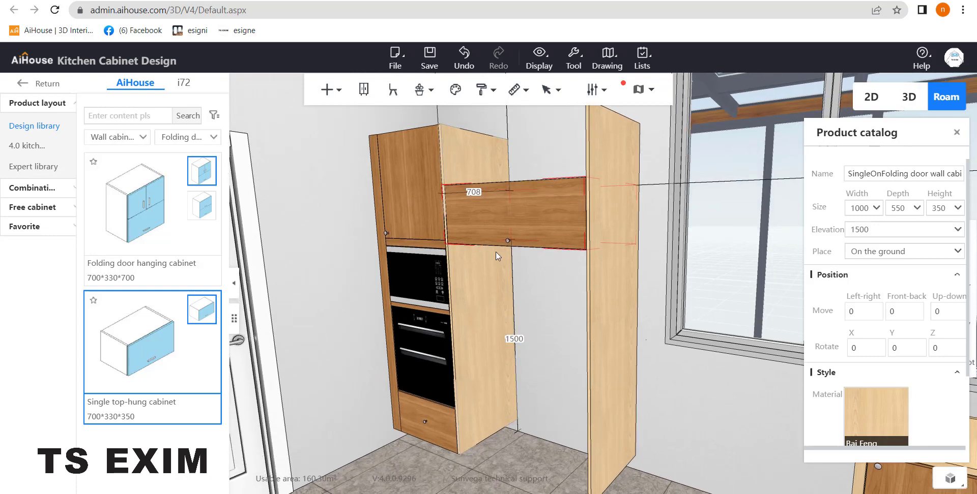
{"action": "left_click_drag", "start_coordinate": [847, 142], "coordinate": [723, 127]}
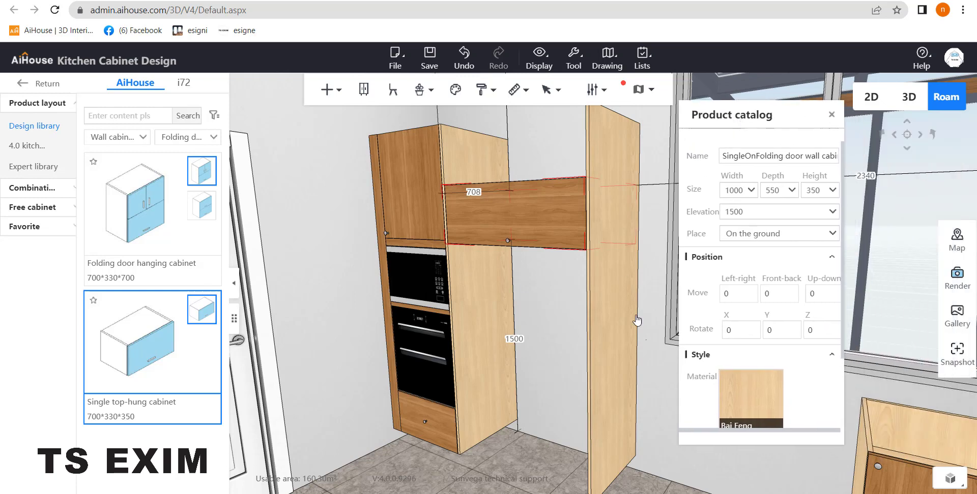
{"action": "left_click", "coordinate": [516, 339]}
{"action": "type", "text": "1"}
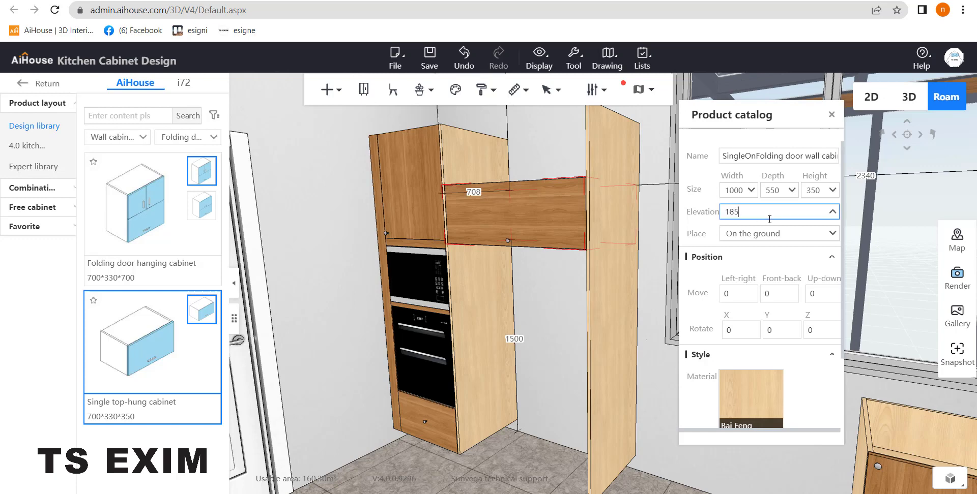
{"action": "key", "text": "Return"}
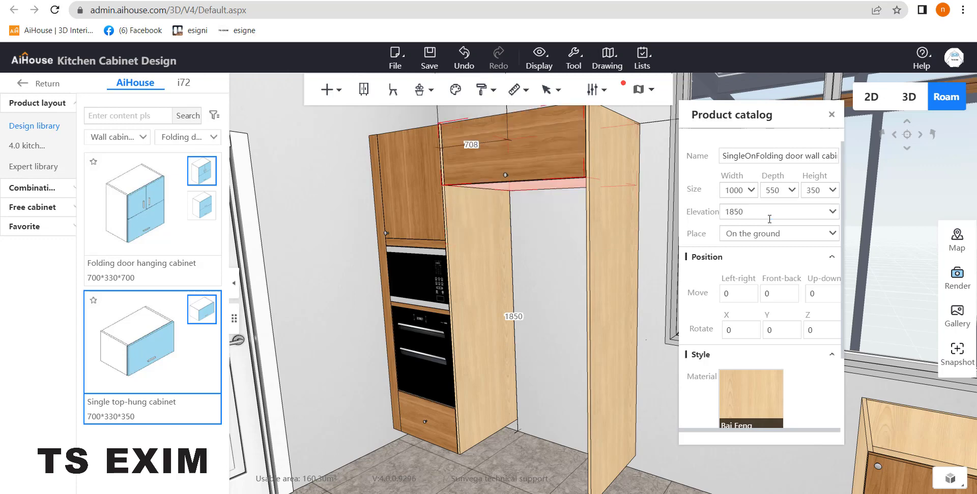
{"action": "left_click_drag", "start_coordinate": [757, 220], "coordinate": [724, 217]}
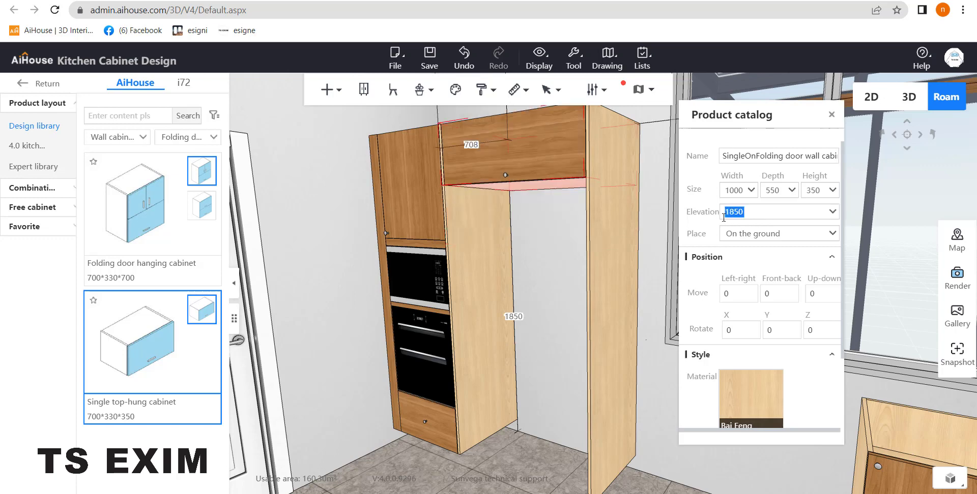
{"action": "left_click", "coordinate": [523, 315]}
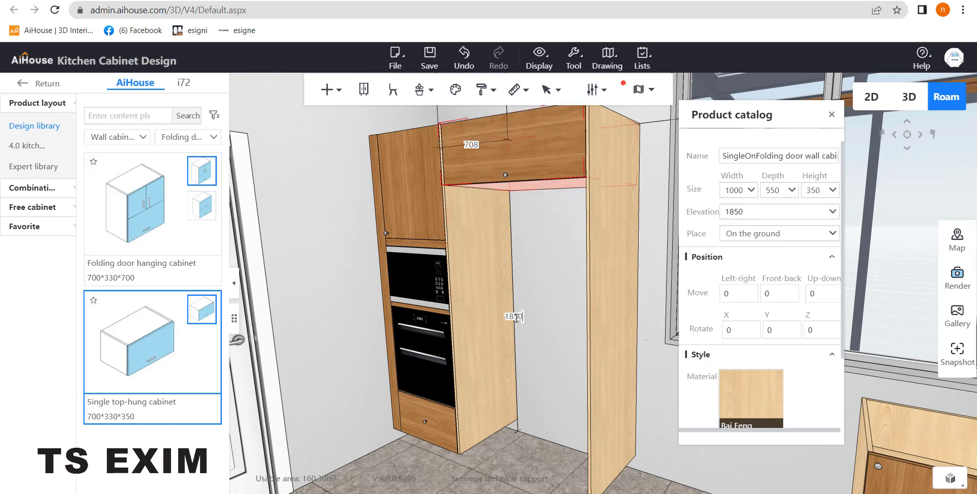
Show the door base cabinets in the design library for the stretch between the visible panel and the corner cabinet
{"action": "left_click", "coordinate": [560, 270]}
{"action": "scroll", "coordinate": [561, 270], "scroll_direction": "up", "scroll_amount": 8}
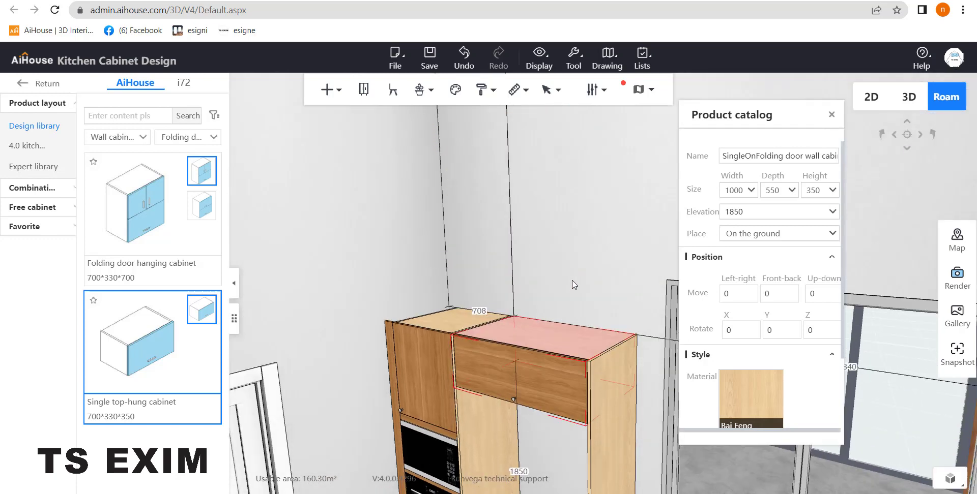
{"action": "left_click_drag", "start_coordinate": [572, 281], "coordinate": [529, 322]}
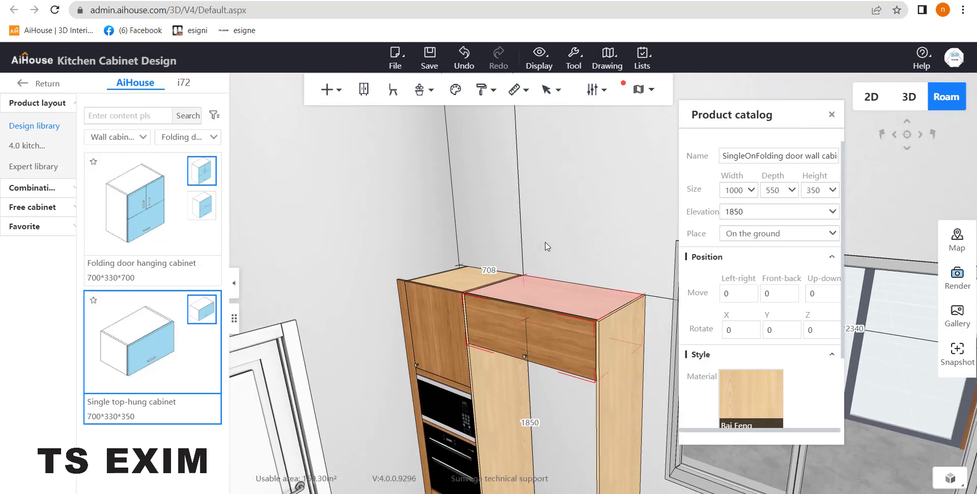
{"action": "scroll", "coordinate": [546, 246], "scroll_direction": "down", "scroll_amount": 5}
{"action": "left_click", "coordinate": [831, 115]}
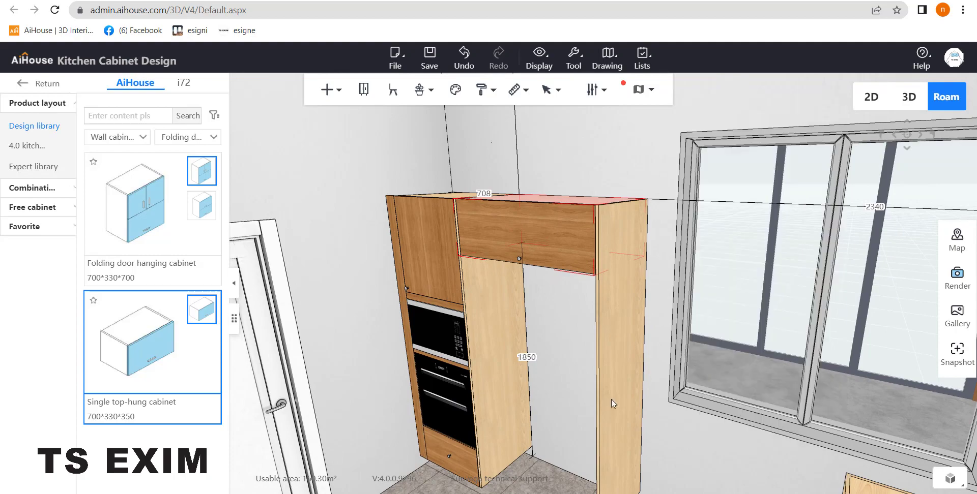
{"action": "left_click_drag", "start_coordinate": [611, 400], "coordinate": [576, 242]}
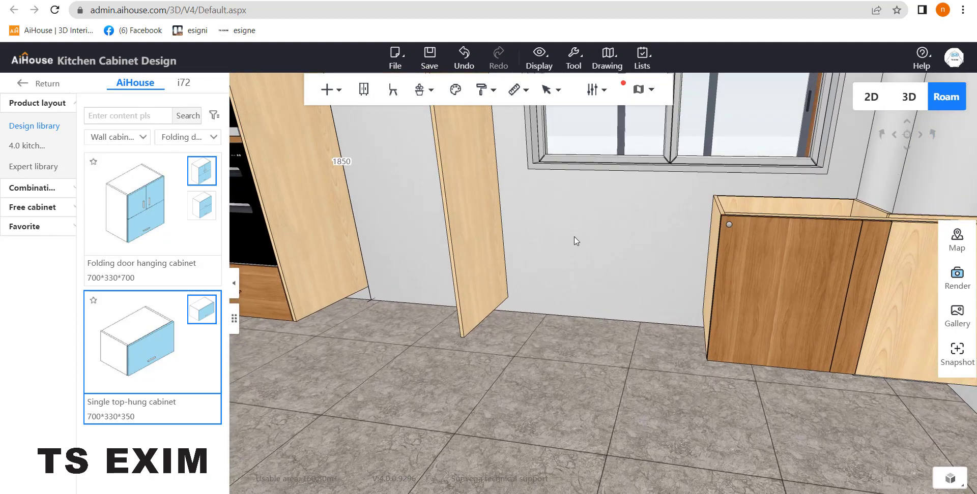
{"action": "scroll", "coordinate": [570, 291], "scroll_direction": "down", "scroll_amount": 3}
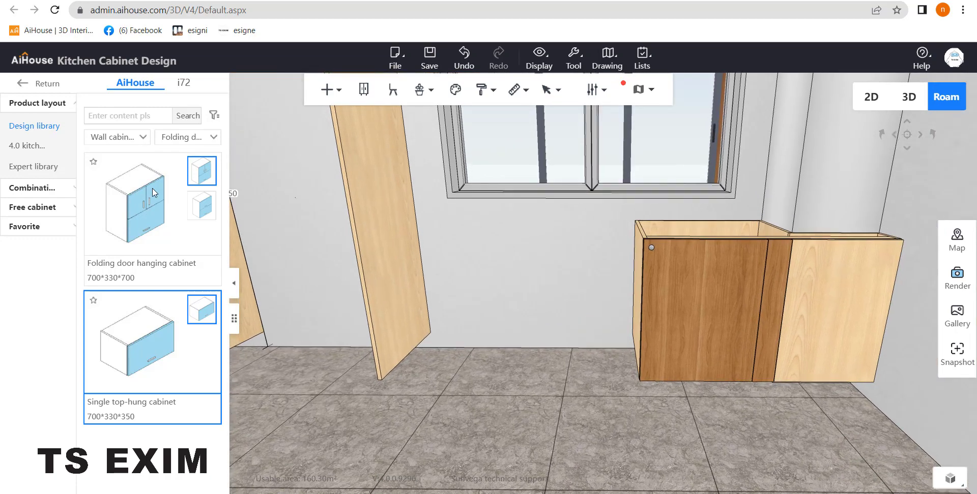
{"action": "left_click", "coordinate": [117, 137]}
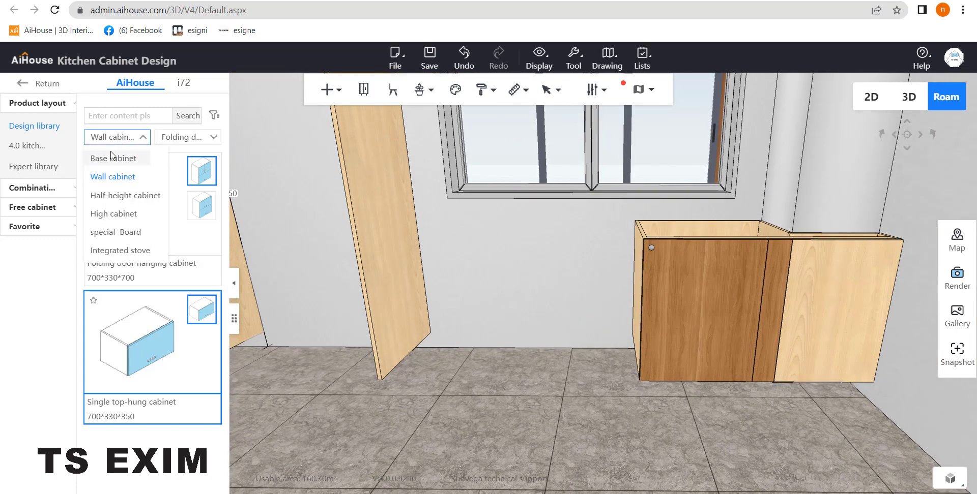
{"action": "left_click", "coordinate": [127, 139]}
{"action": "left_click", "coordinate": [127, 139]}
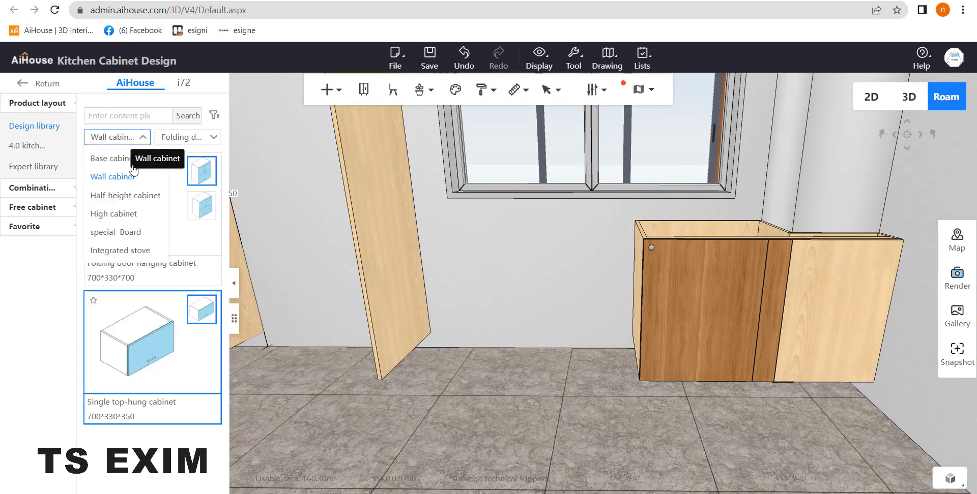
{"action": "left_click", "coordinate": [111, 162]}
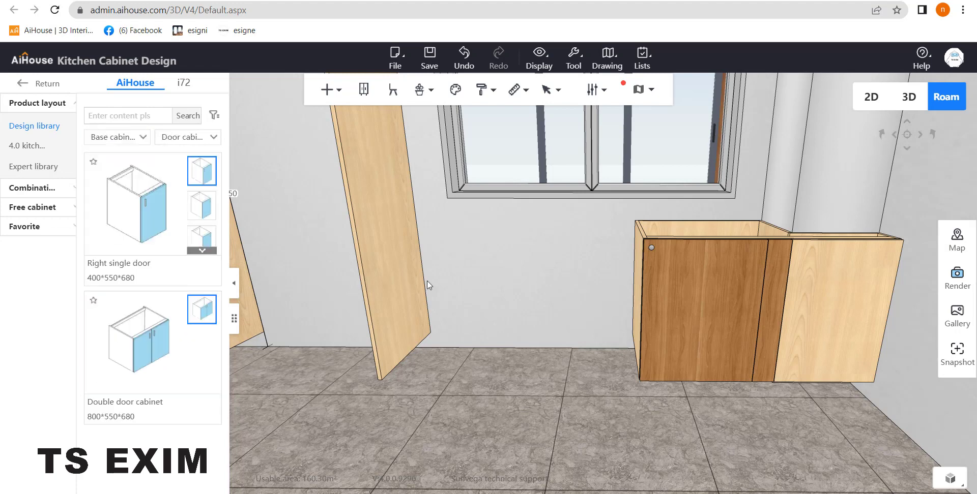
Place the Double door cabinet, 800 wide, 550 deep and 680 high, beside the visible panel under the window at an elevation of 100
{"action": "left_click_drag", "start_coordinate": [528, 305], "coordinate": [520, 297]}
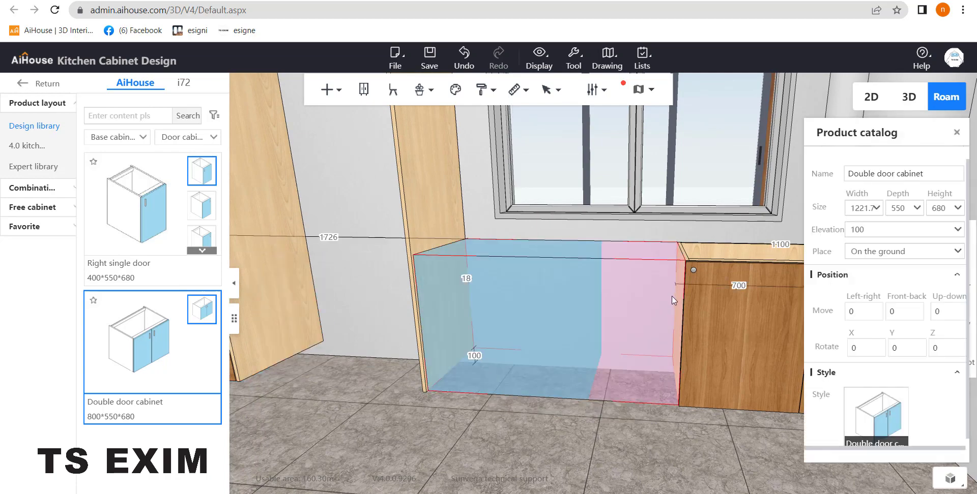
{"action": "key", "text": "d"}
{"action": "key", "text": "d"}
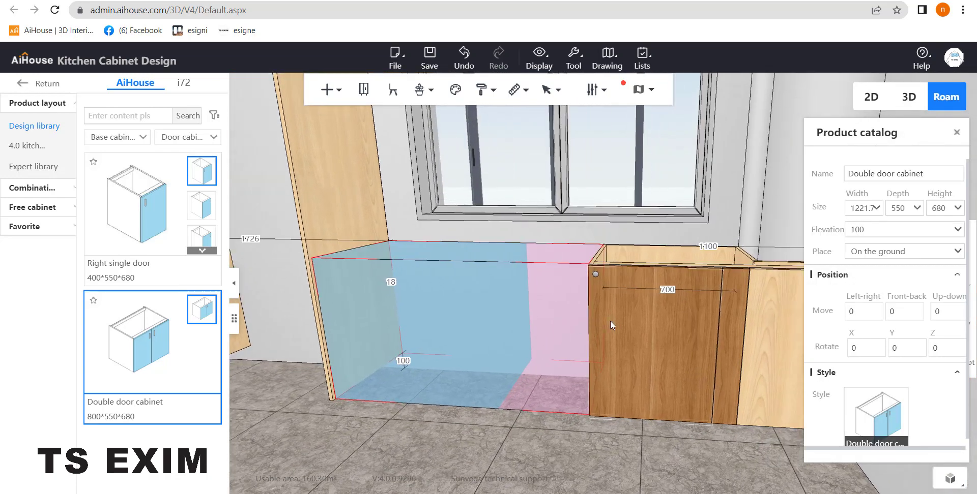
{"action": "key", "text": "d"}
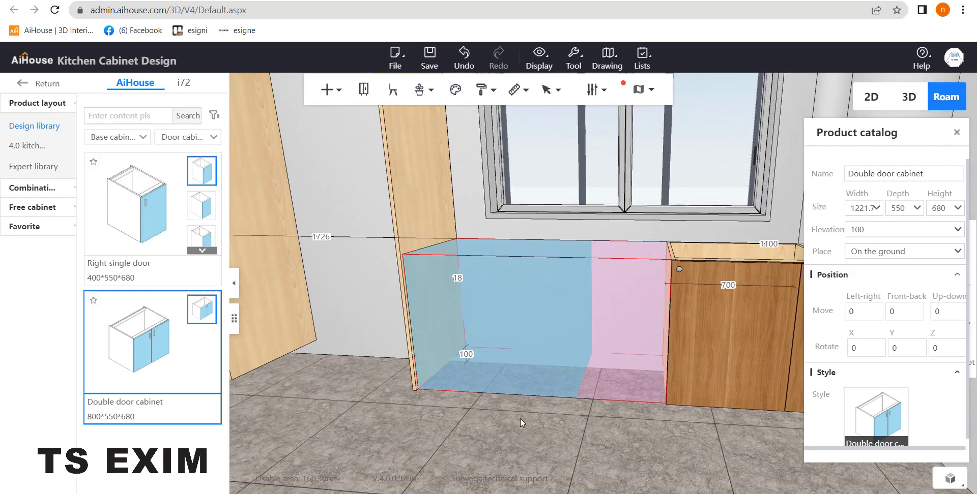
{"action": "key", "text": "s"}
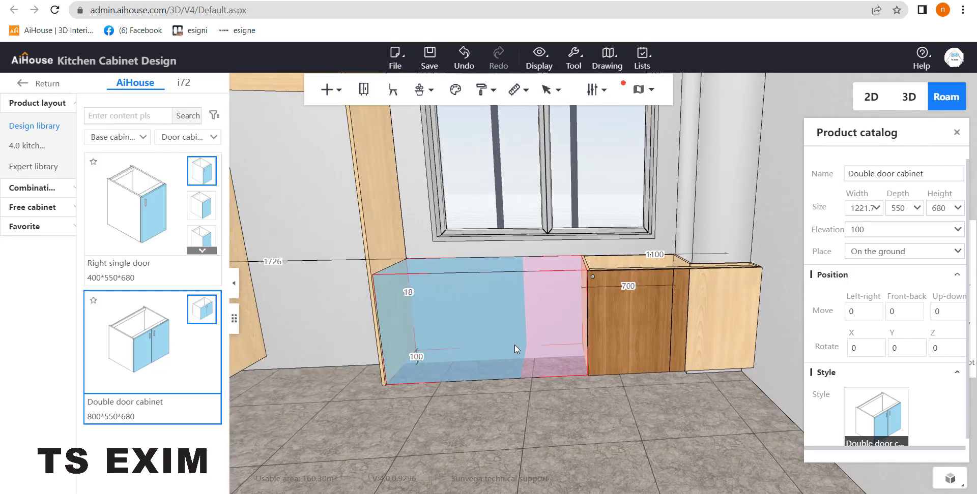
{"action": "key", "text": "w"}
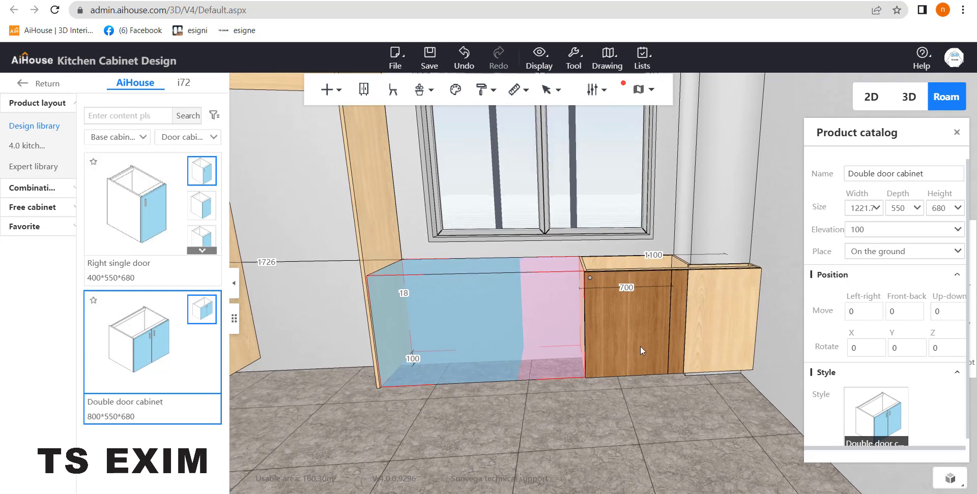
Set the corner base cabinet's width to 1000 and move it against the side wall
{"action": "left_click", "coordinate": [628, 266]}
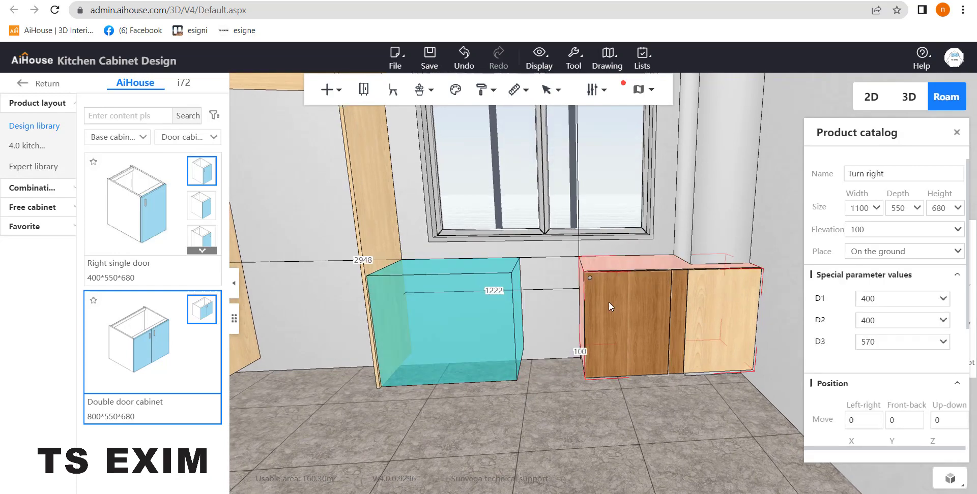
{"action": "left_click", "coordinate": [555, 298]}
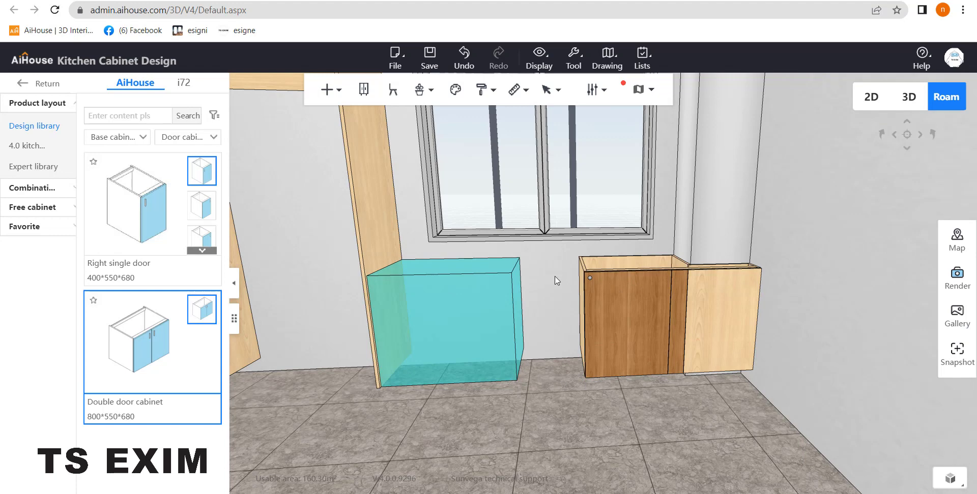
{"action": "left_click", "coordinate": [602, 267]}
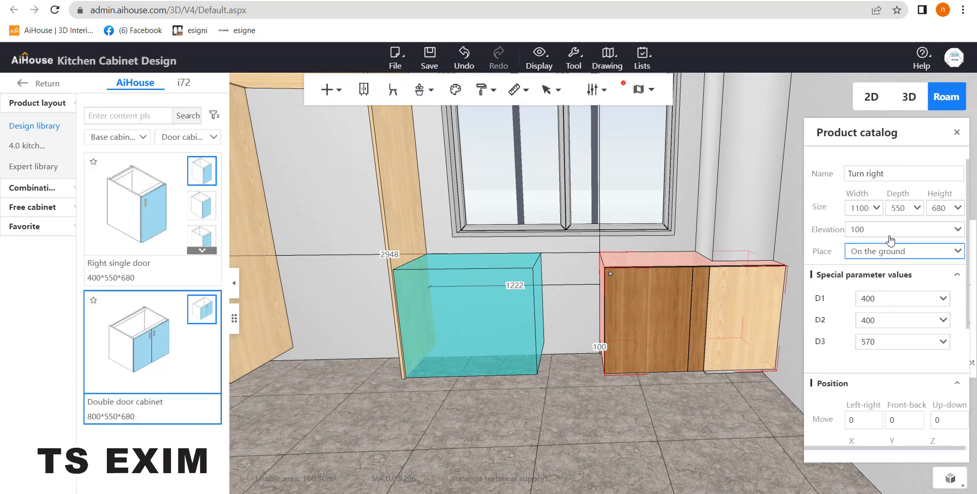
{"action": "left_click", "coordinate": [860, 208]}
{"action": "key", "text": "BackSpace"}
{"action": "key", "text": "Return"}
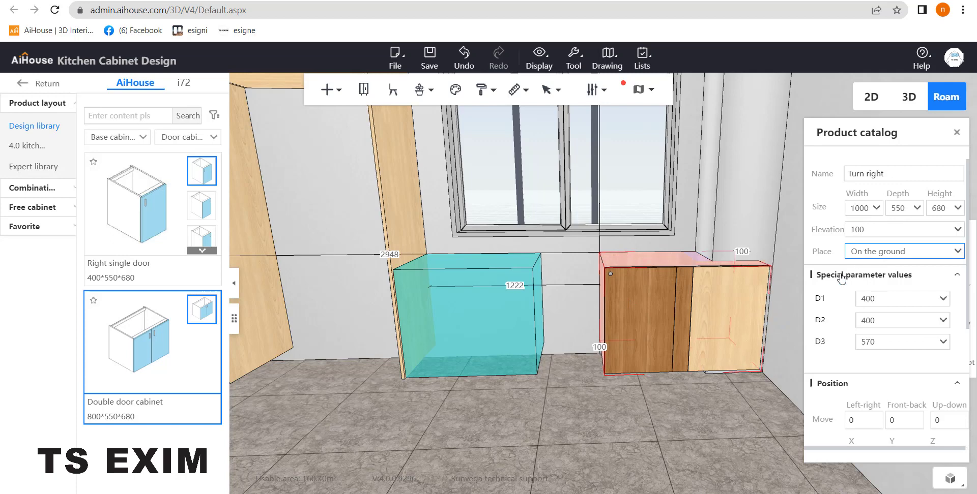
{"action": "left_click_drag", "start_coordinate": [715, 262], "coordinate": [707, 239]}
{"action": "left_click_drag", "start_coordinate": [581, 320], "coordinate": [542, 270]}
{"action": "left_click", "coordinate": [543, 269]}
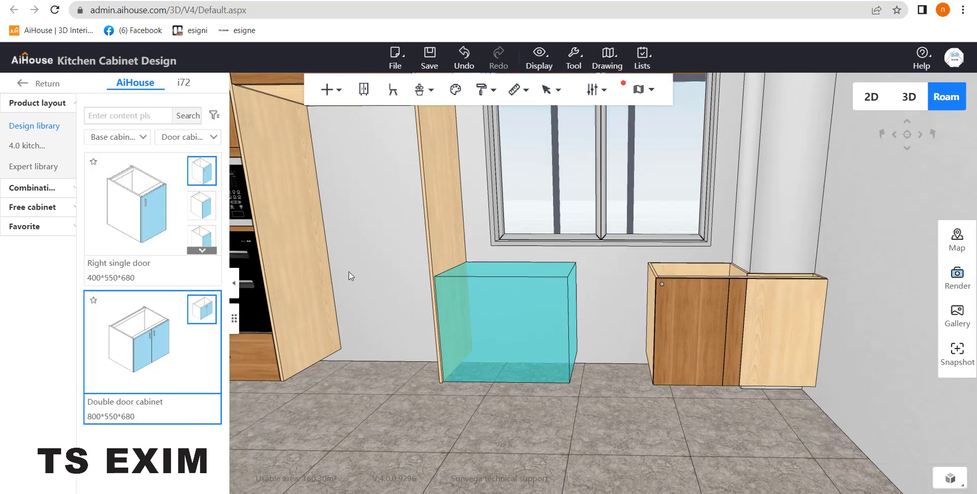
{"action": "left_click", "coordinate": [506, 318]}
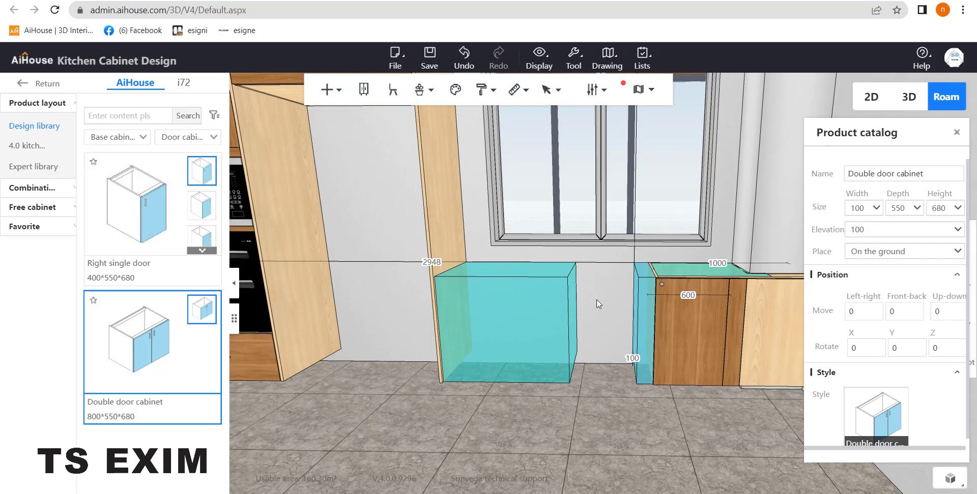
{"action": "left_click", "coordinate": [592, 356]}
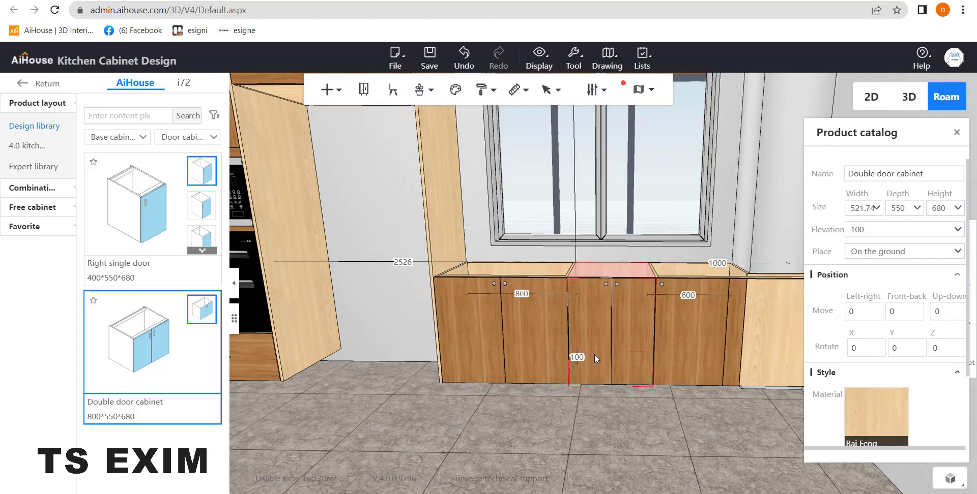
{"action": "key", "text": "Delete"}
Widen the double door cabinet to 900 and move it flush against the corner base cabinet
{"action": "left_click", "coordinate": [512, 271]}
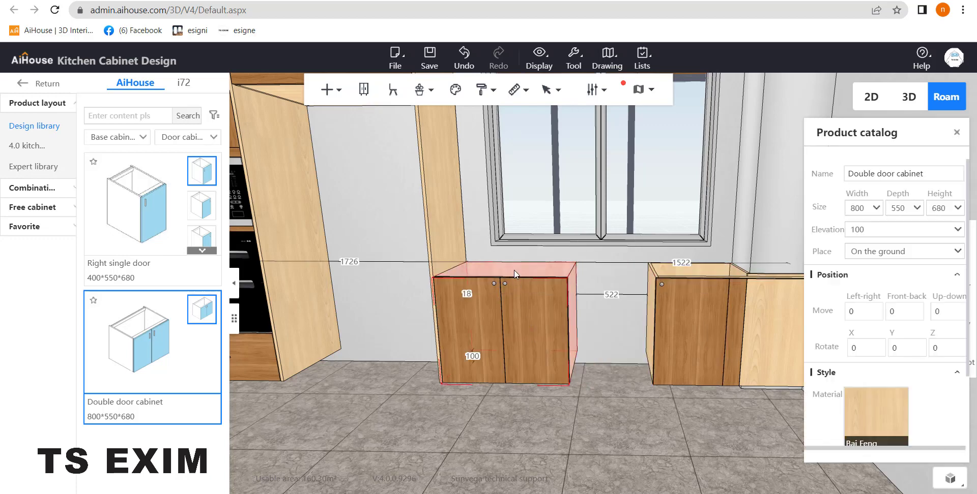
{"action": "left_click_drag", "start_coordinate": [513, 270], "coordinate": [643, 279]}
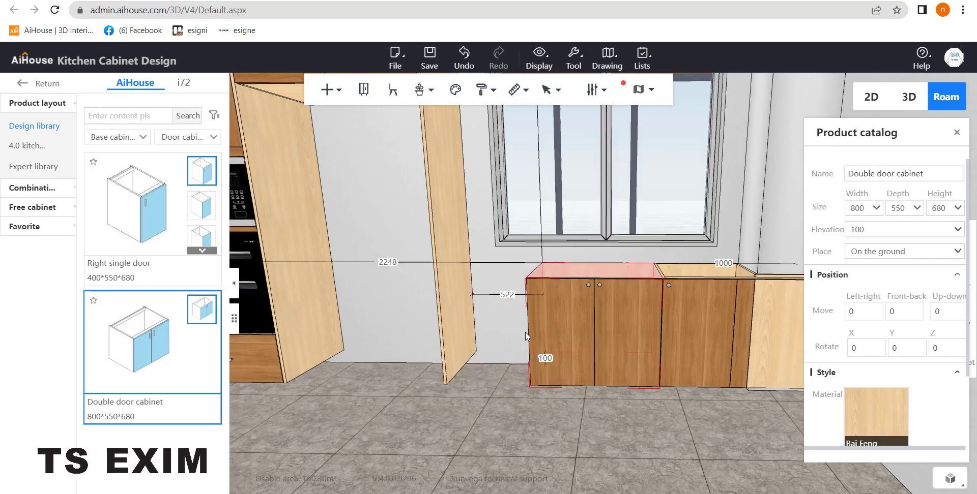
{"action": "right_click_drag", "start_coordinate": [525, 336], "coordinate": [559, 343]}
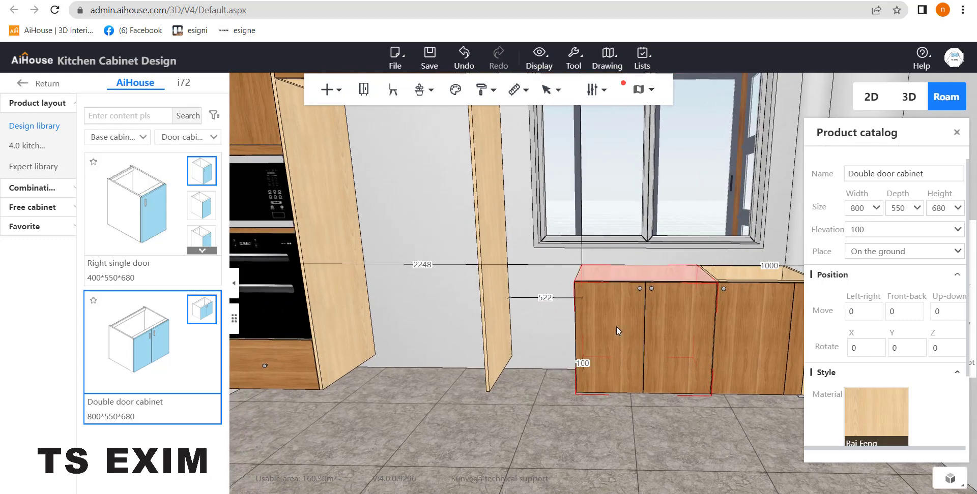
{"action": "left_click", "coordinate": [856, 208]}
{"action": "type", "text": "9"}
{"action": "key", "text": "Return"}
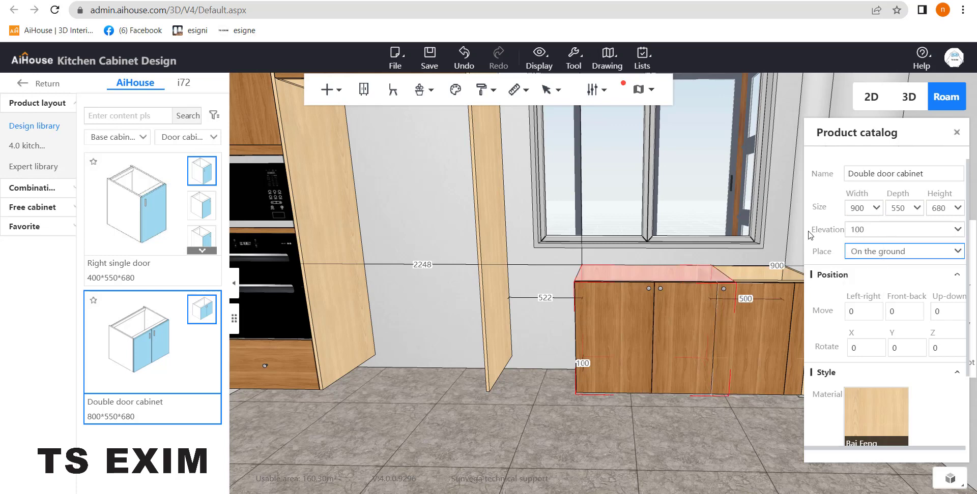
{"action": "left_click_drag", "start_coordinate": [649, 274], "coordinate": [641, 275]}
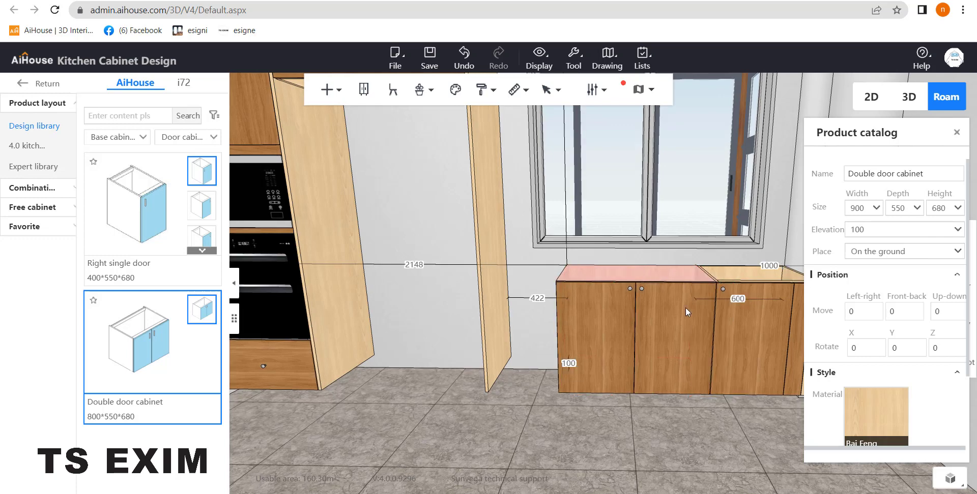
{"action": "left_click_drag", "start_coordinate": [670, 436], "coordinate": [683, 442]}
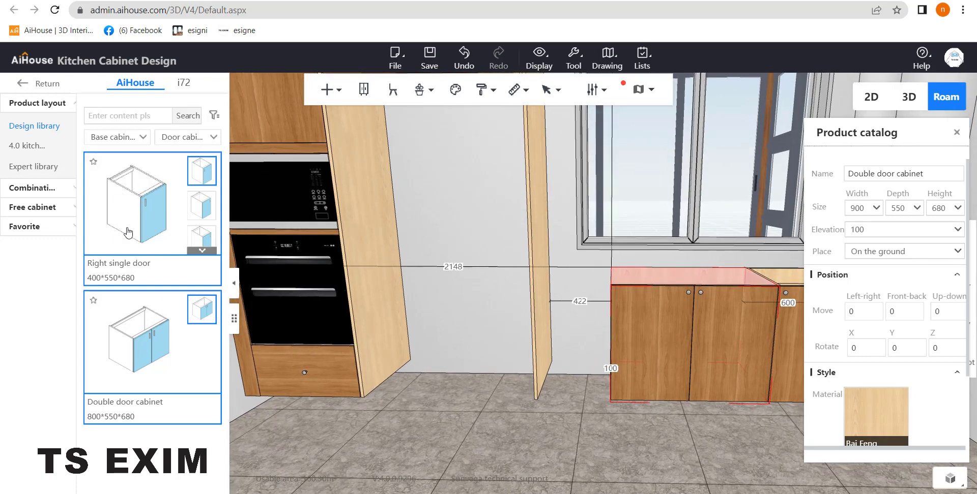
{"action": "left_click", "coordinate": [149, 203]}
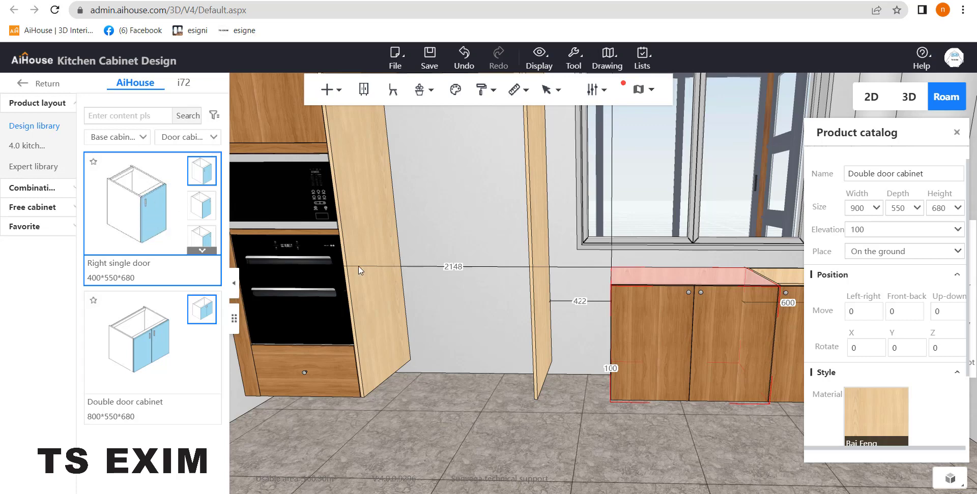
{"action": "left_click", "coordinate": [596, 309]}
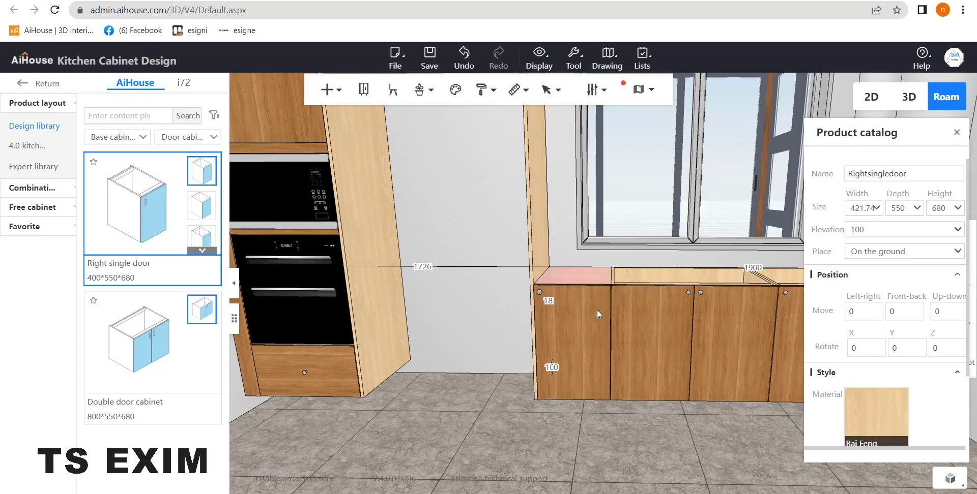
{"action": "double_click", "coordinate": [549, 313]}
{"action": "key", "text": "Delete"}
Place the Left open base cabinet beside the visible panel and widen it to about 422 to meet the double door cabinet
{"action": "left_click", "coordinate": [204, 206]}
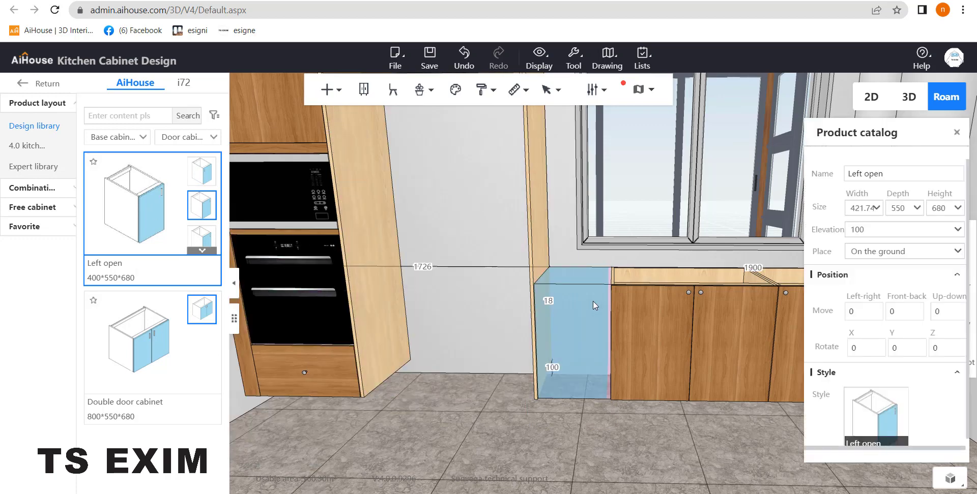
{"action": "left_click", "coordinate": [571, 379]}
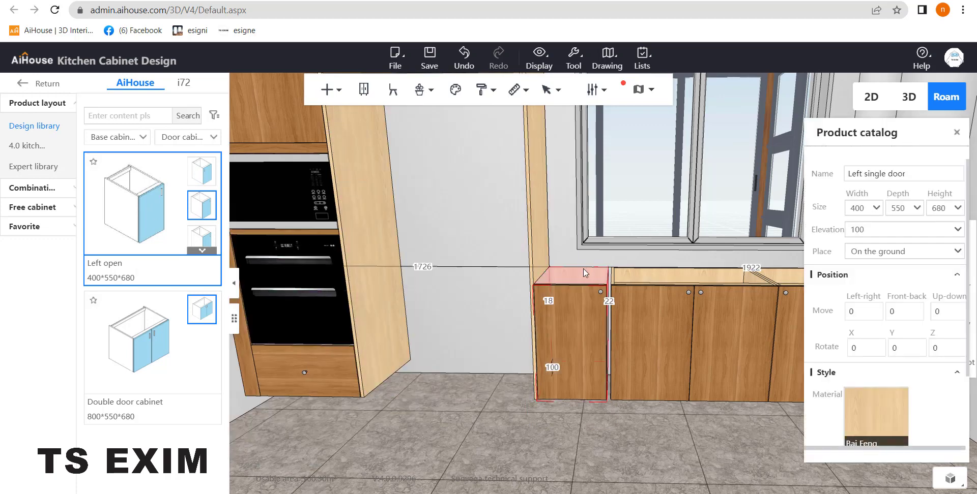
{"action": "left_click_drag", "start_coordinate": [601, 279], "coordinate": [606, 277]}
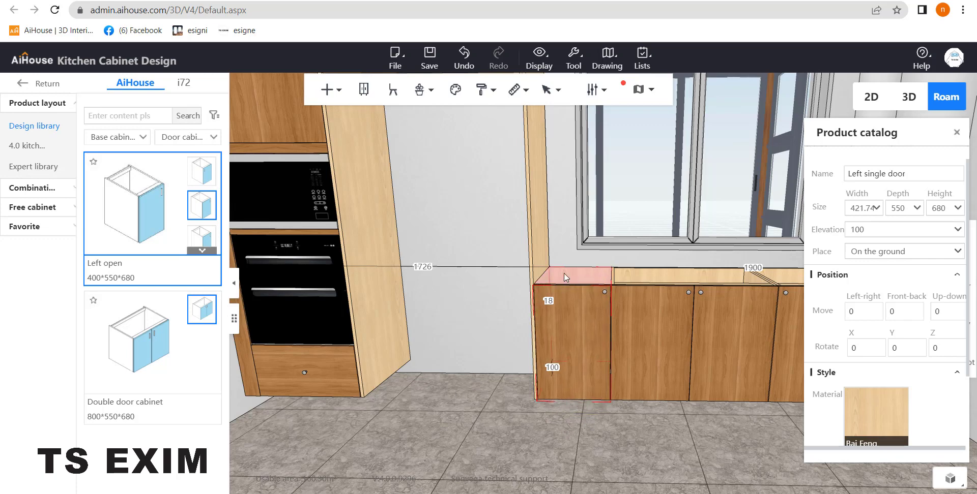
{"action": "left_click", "coordinate": [957, 133]}
Place the Four draws Base cabinet, 600 wide, 550 deep and 680 high, against the adjoining wall beside the corner base cabinet at an elevation of 100
{"action": "mouse_move", "coordinate": [796, 265]}
{"action": "left_mouse_down"}
{"action": "mouse_move", "coordinate": [768, 267]}
{"action": "mouse_move", "coordinate": [753, 249]}
{"action": "mouse_move", "coordinate": [940, 270]}
{"action": "mouse_move", "coordinate": [831, 251]}
{"action": "left_mouse_up"}
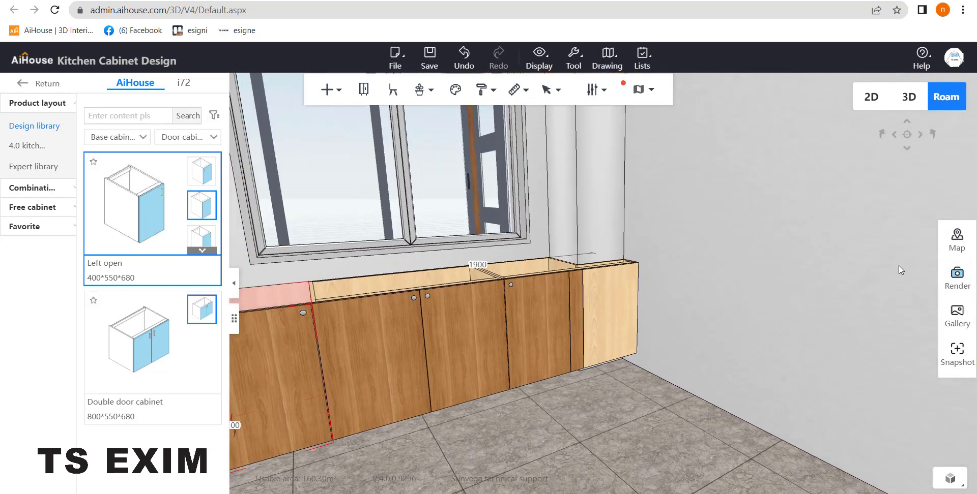
{"action": "left_click_drag", "start_coordinate": [900, 267], "coordinate": [734, 290]}
{"action": "left_click_drag", "start_coordinate": [653, 292], "coordinate": [730, 354]}
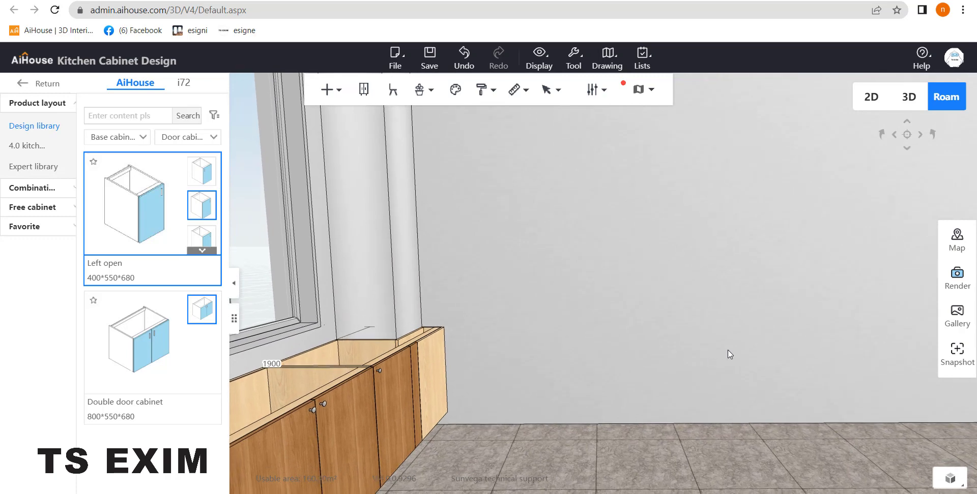
{"action": "left_click", "coordinate": [136, 140]}
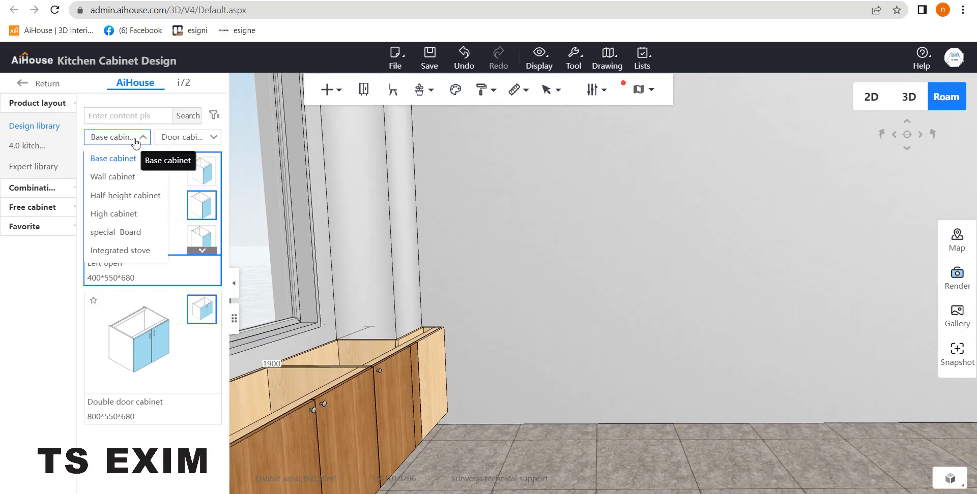
{"action": "left_click", "coordinate": [209, 142]}
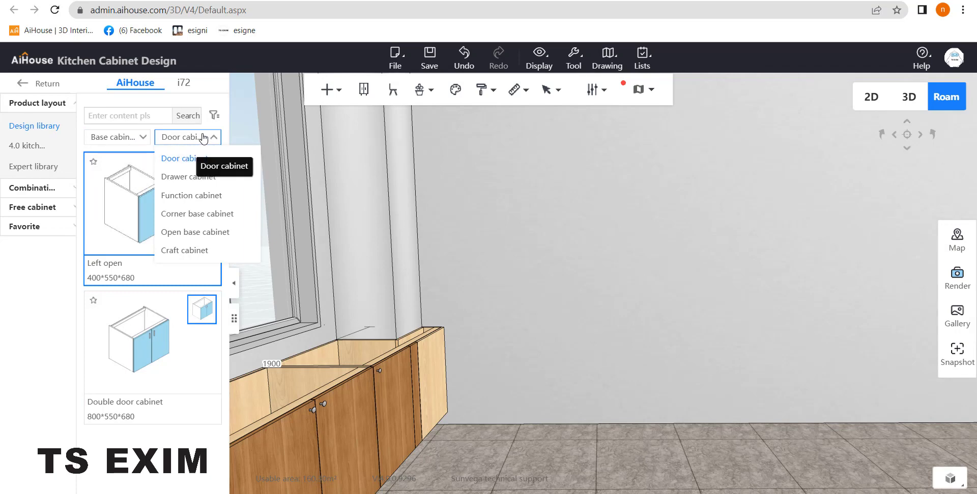
{"action": "left_click", "coordinate": [194, 178]}
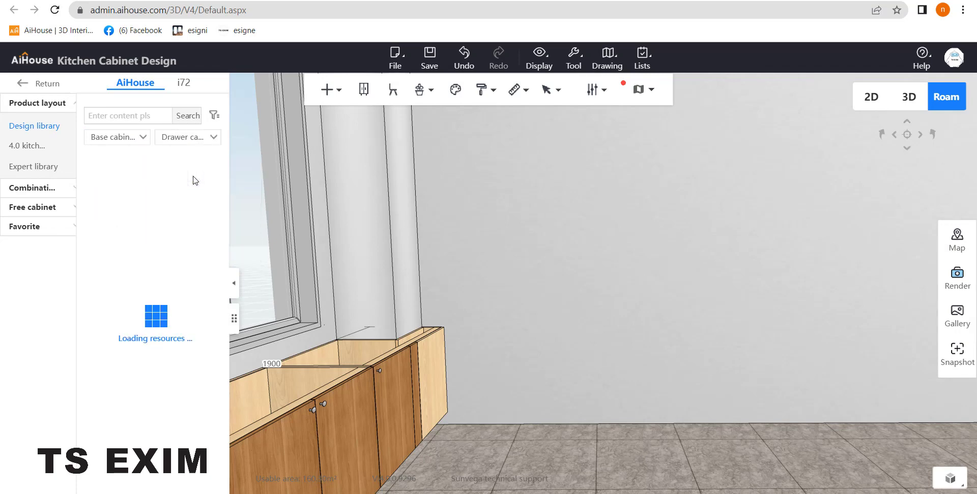
{"action": "left_click_drag", "start_coordinate": [544, 342], "coordinate": [486, 346]}
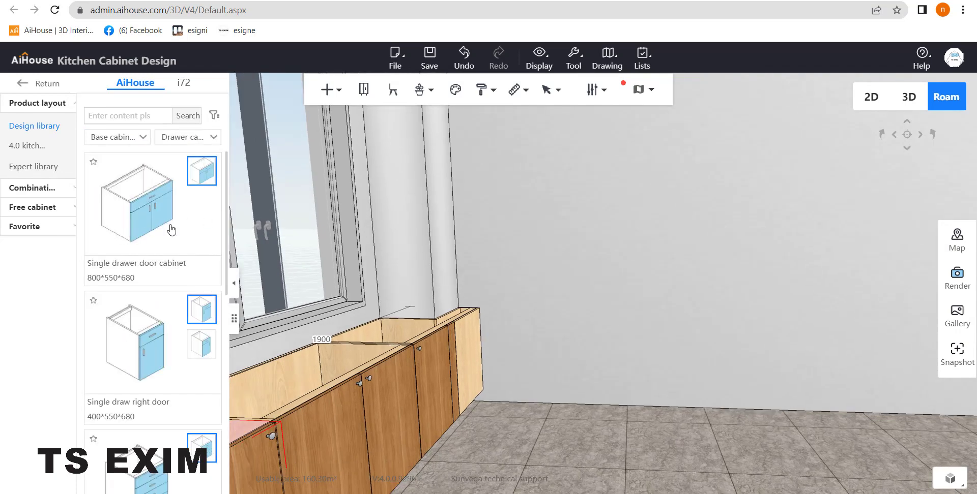
{"action": "left_click_drag", "start_coordinate": [228, 246], "coordinate": [227, 313]}
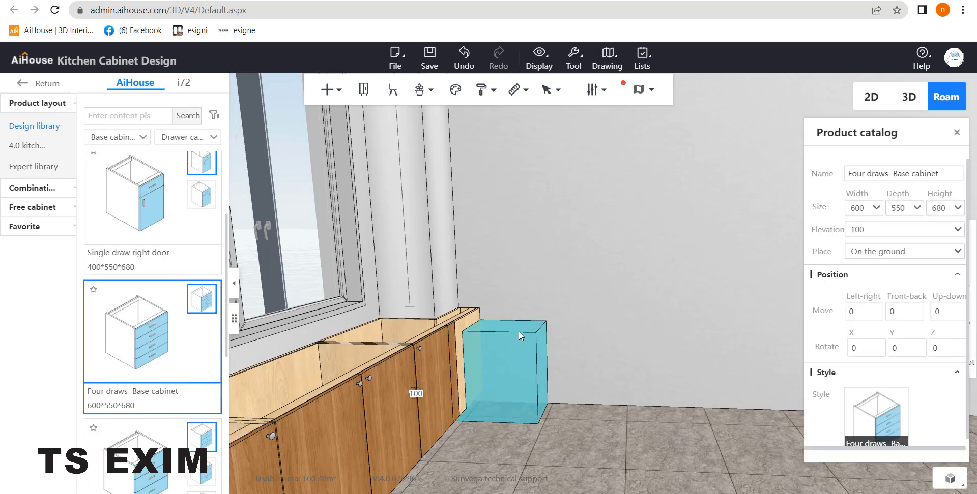
{"action": "left_click", "coordinate": [521, 308]}
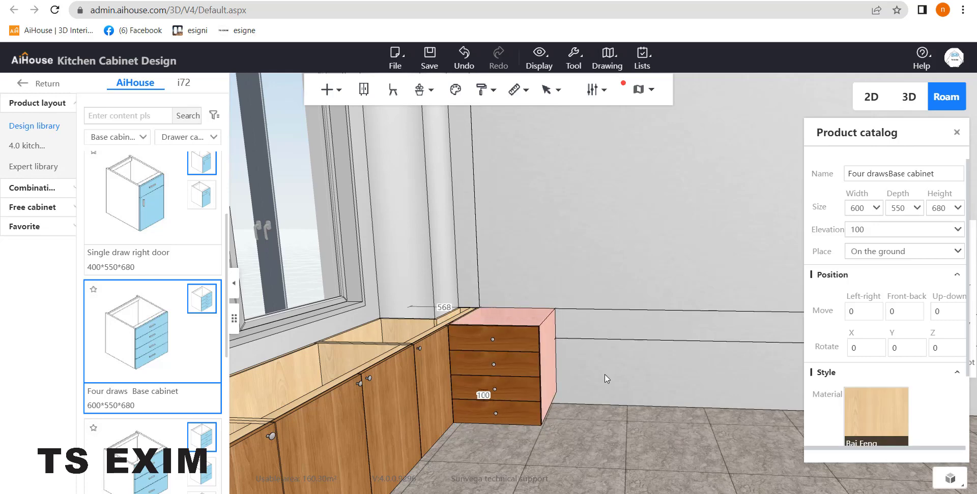
Set the four-drawer base cabinet's width to 500
{"action": "key", "text": "Right"}
{"action": "key", "text": "Left"}
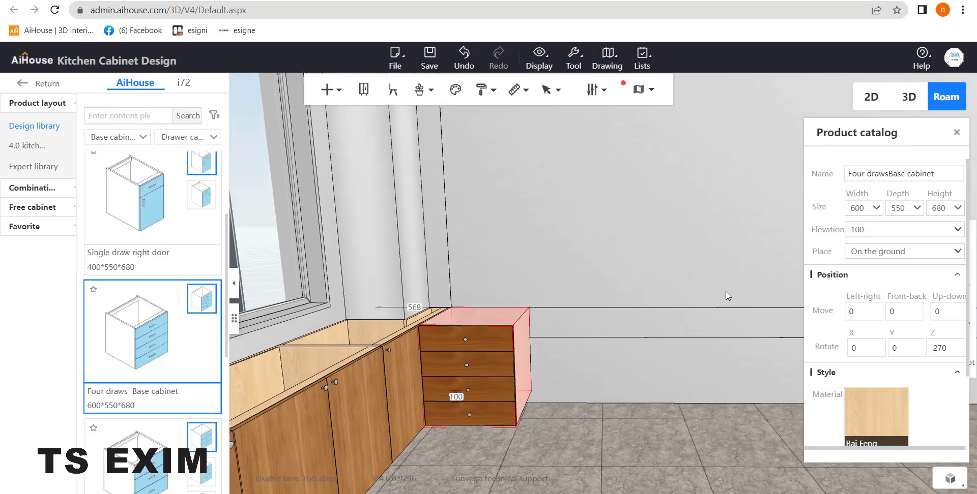
{"action": "left_click", "coordinate": [856, 209]}
{"action": "key", "text": "Return"}
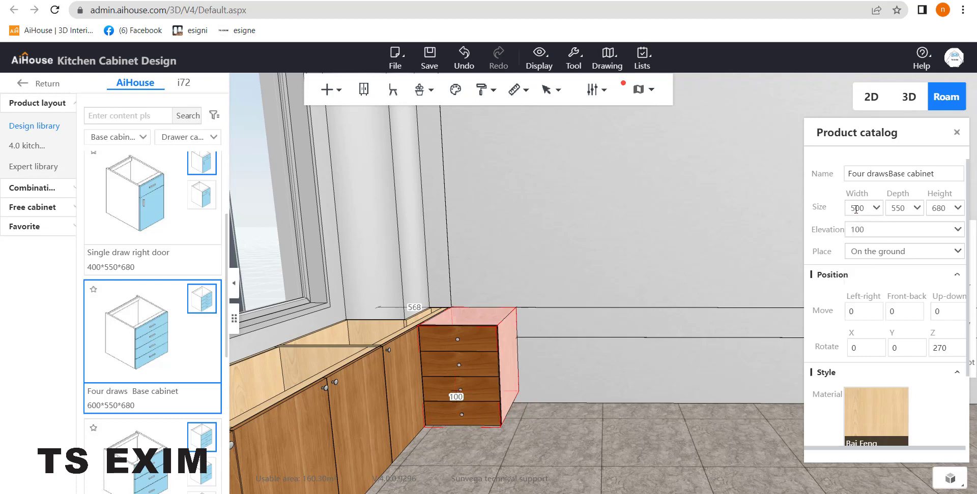
{"action": "left_click", "coordinate": [682, 243]}
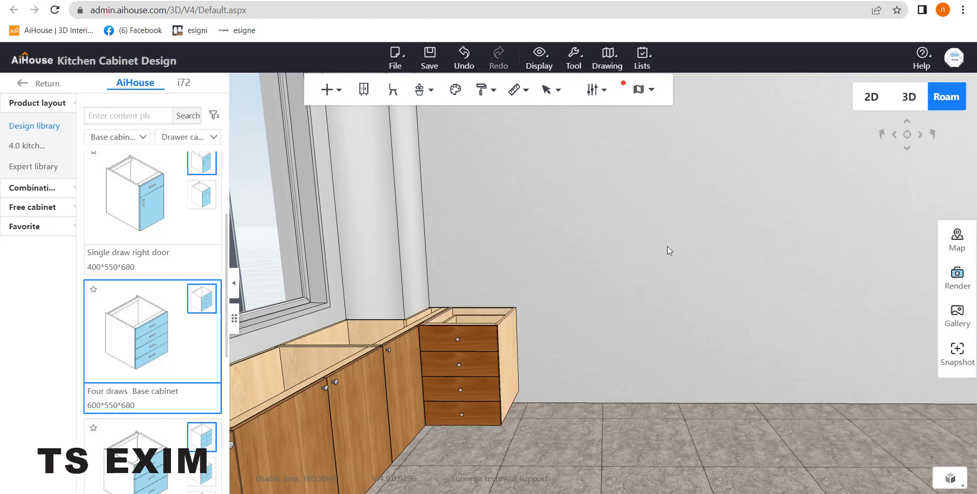
Place the Double door cabinet, 550 deep and 680 high, beside the four-drawer cabinet along the adjoining wall and set its width to 900
{"action": "mouse_move", "coordinate": [667, 247]}
{"action": "left_mouse_down"}
{"action": "mouse_move", "coordinate": [650, 251]}
{"action": "mouse_move", "coordinate": [658, 253]}
{"action": "left_mouse_up"}
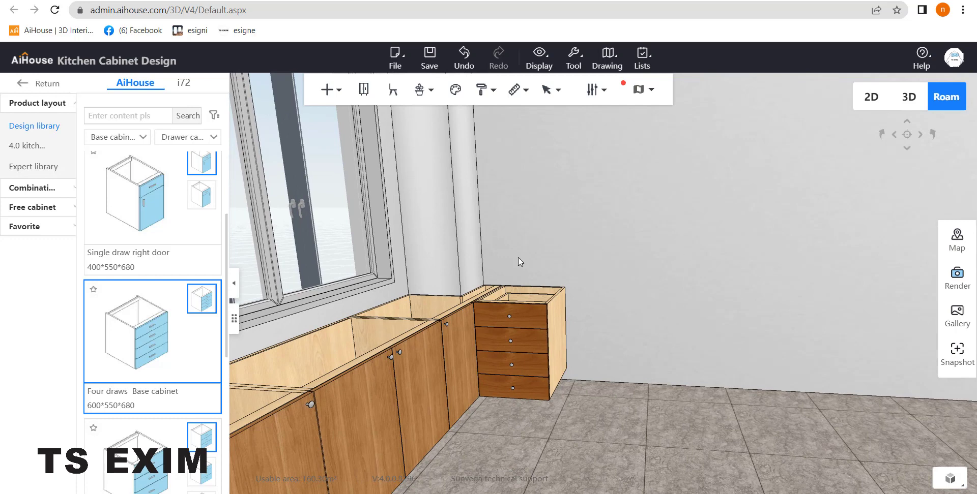
{"action": "scroll", "coordinate": [206, 220], "scroll_direction": "up", "scroll_amount": 3}
{"action": "left_click", "coordinate": [213, 137]}
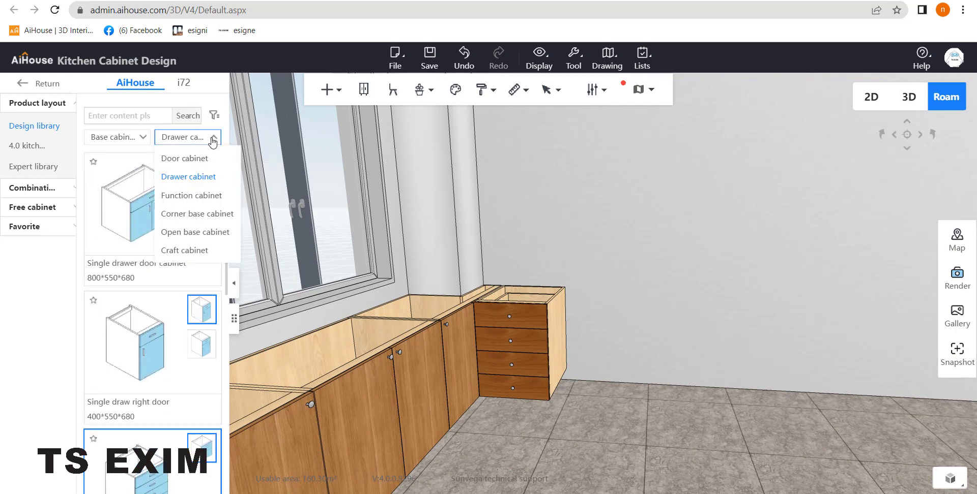
{"action": "left_click", "coordinate": [214, 138]}
{"action": "left_click", "coordinate": [213, 138]}
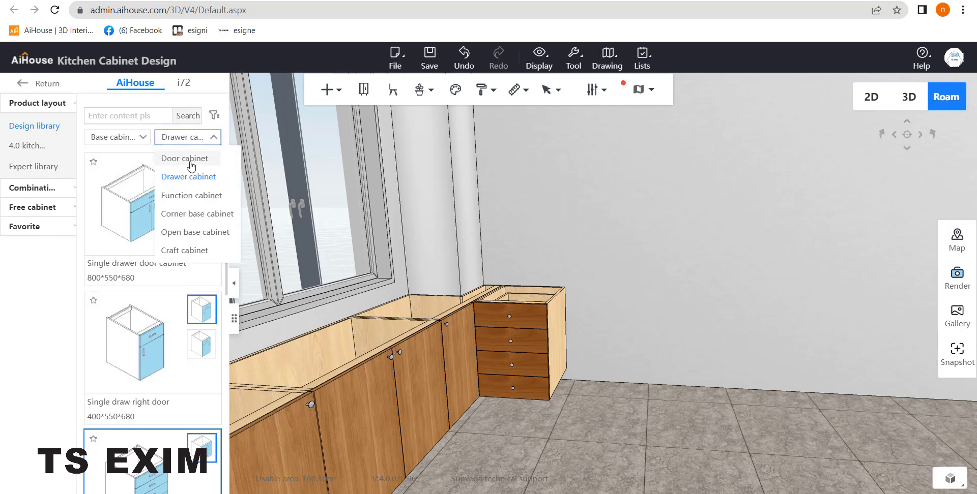
{"action": "left_click", "coordinate": [188, 160]}
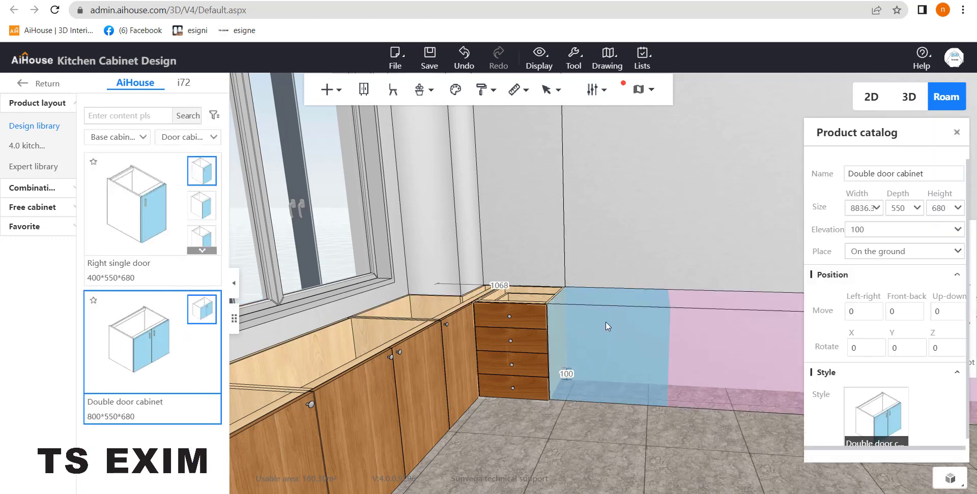
{"action": "left_click_drag", "start_coordinate": [639, 298], "coordinate": [593, 283]}
{"action": "left_click", "coordinate": [593, 282]}
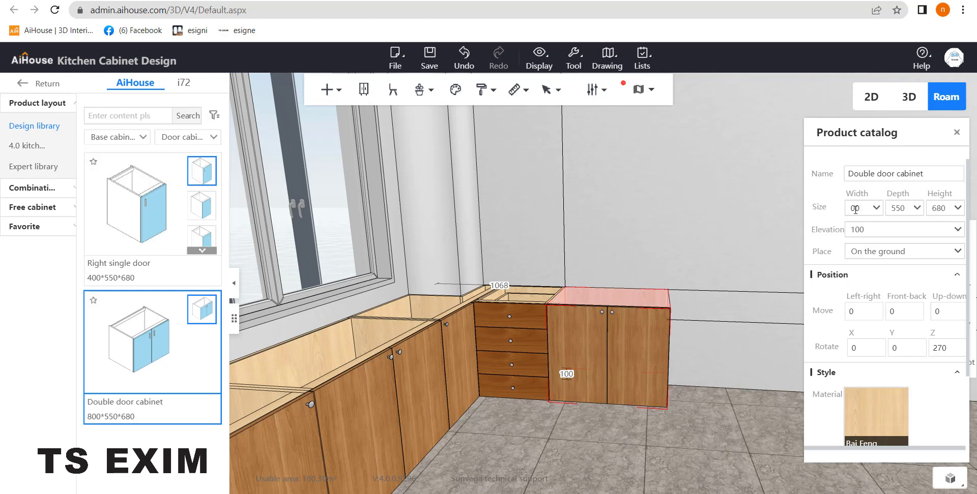
{"action": "type", "text": "9"}
{"action": "key", "text": "Return"}
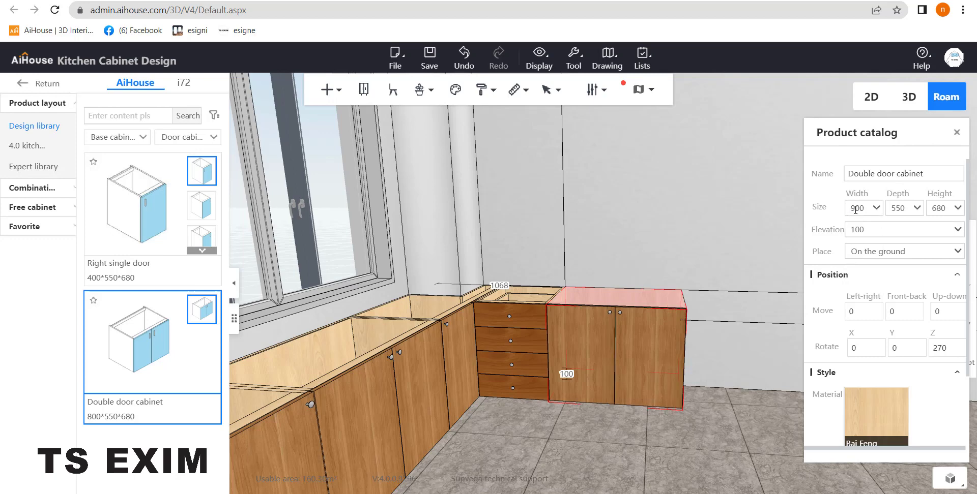
Hang the Double door hanging cabinet, 800 wide, 330 deep and 700 high, on the wall above the new base cabinets at an elevation of 1500
{"action": "left_click_drag", "start_coordinate": [587, 271], "coordinate": [630, 277]}
{"action": "left_click_drag", "start_coordinate": [636, 314], "coordinate": [707, 314]}
{"action": "left_click", "coordinate": [644, 327]}
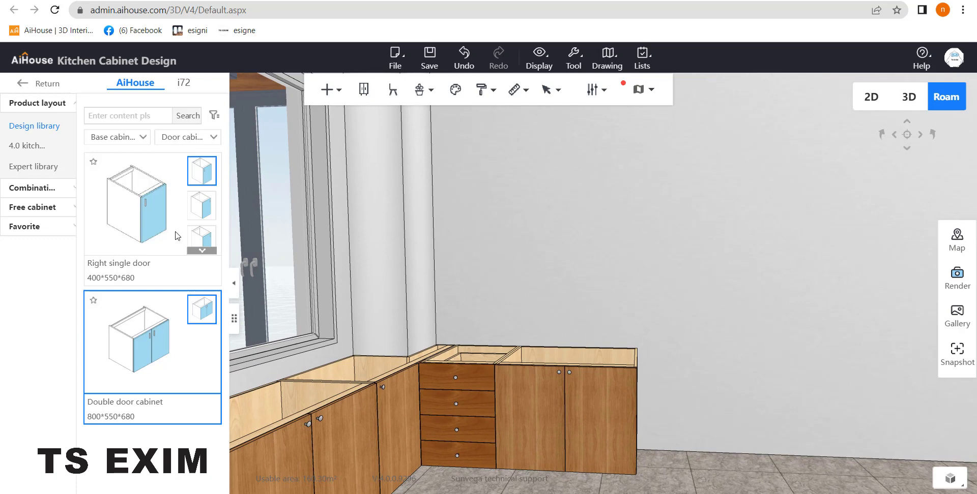
{"action": "left_click", "coordinate": [131, 142]}
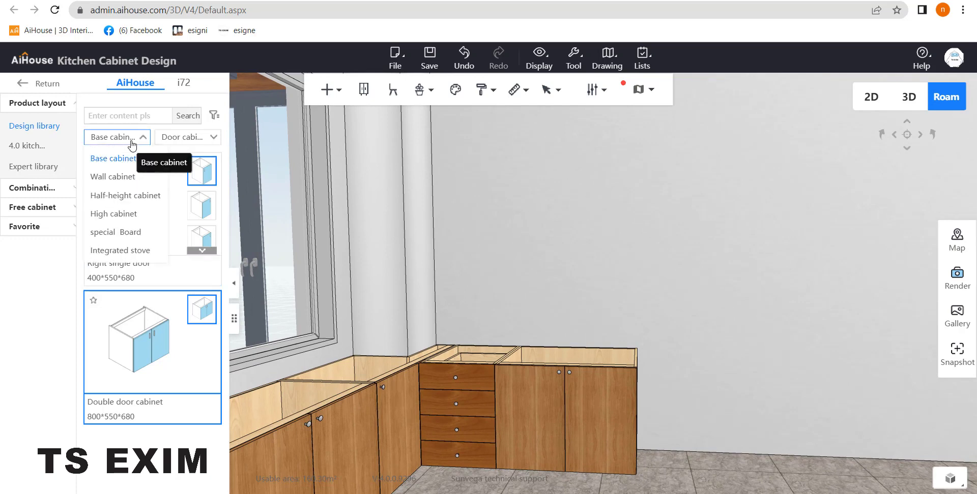
{"action": "left_click", "coordinate": [120, 178]}
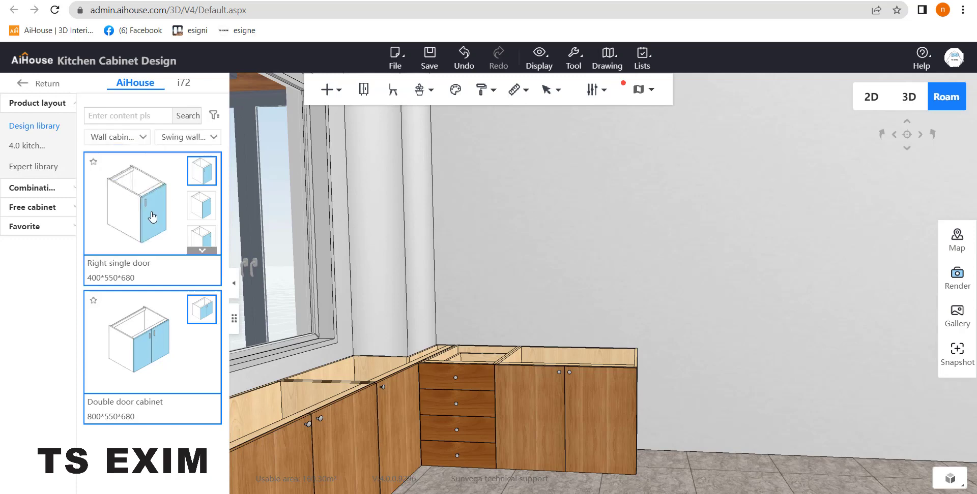
{"action": "left_click", "coordinate": [206, 141]}
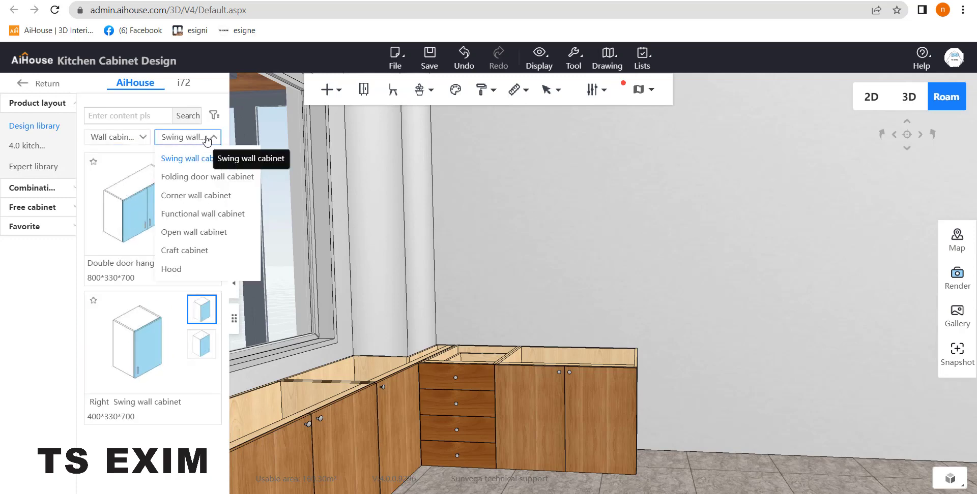
{"action": "left_click", "coordinate": [204, 178]}
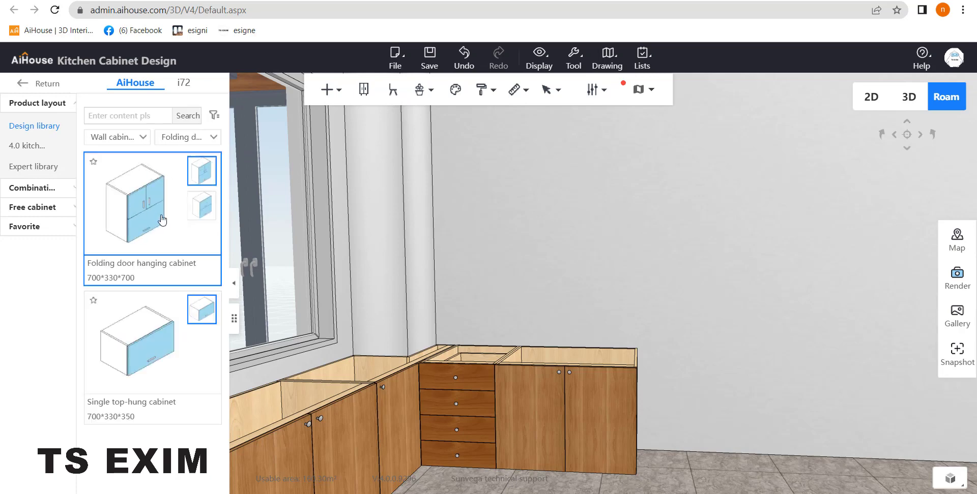
{"action": "left_click", "coordinate": [208, 142]}
{"action": "left_click", "coordinate": [203, 161]}
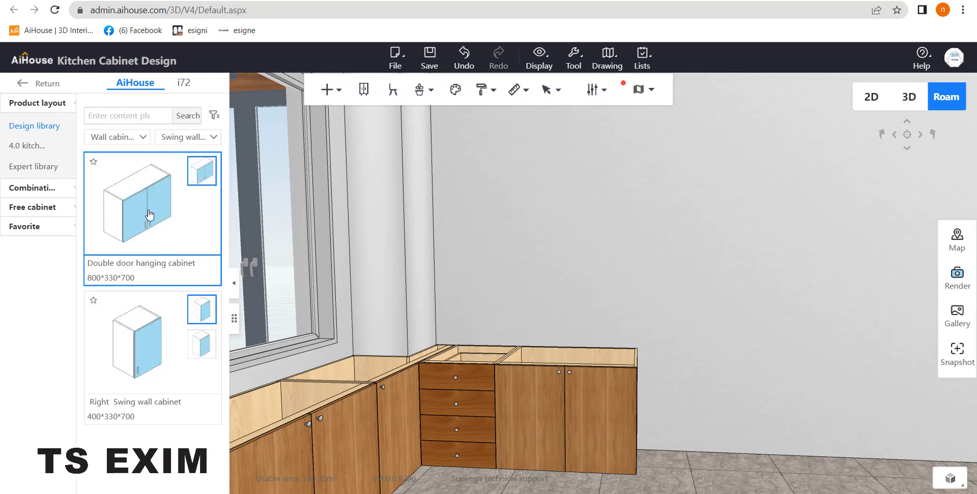
{"action": "left_click", "coordinate": [123, 216]}
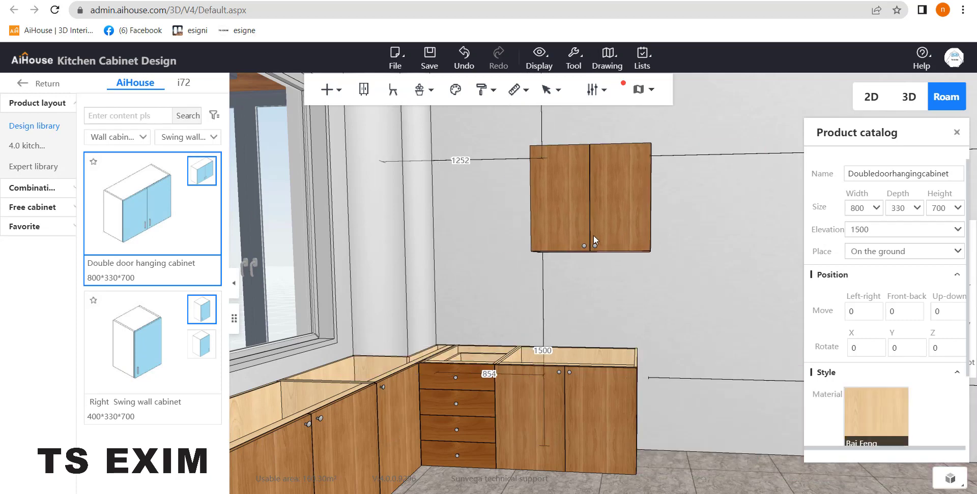
{"action": "left_click", "coordinate": [619, 242]}
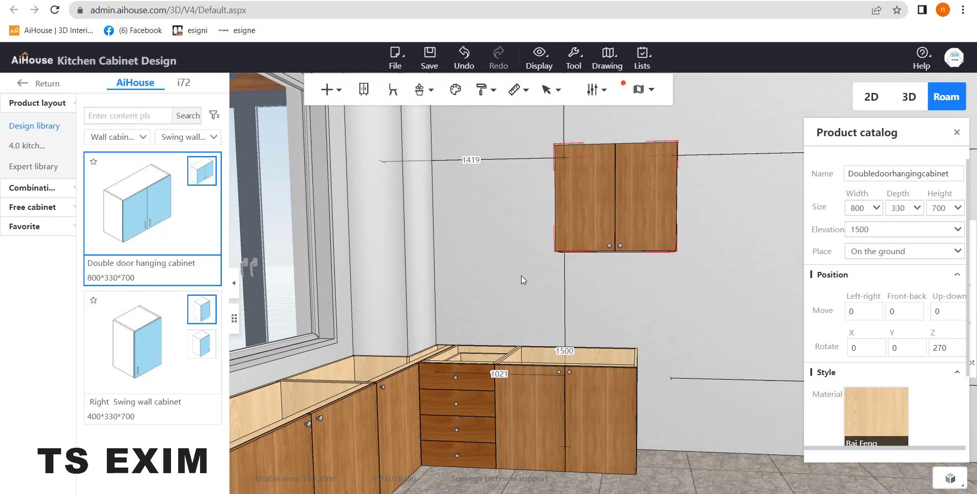
Left-justify the hanging cabinet with the 900-wide double door base cabinet below it
{"action": "left_click_drag", "start_coordinate": [575, 319], "coordinate": [626, 179]}
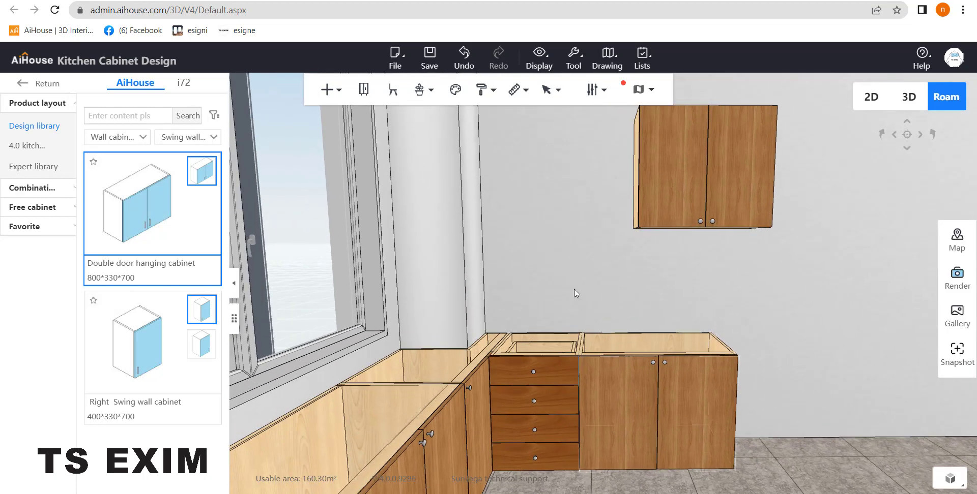
{"action": "left_click_drag", "start_coordinate": [575, 293], "coordinate": [604, 187]}
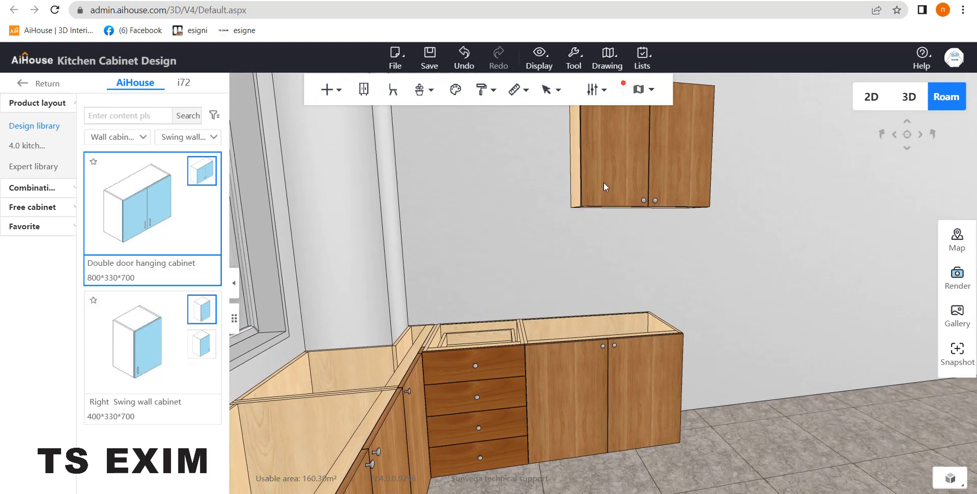
{"action": "left_click_drag", "start_coordinate": [620, 263], "coordinate": [597, 313]}
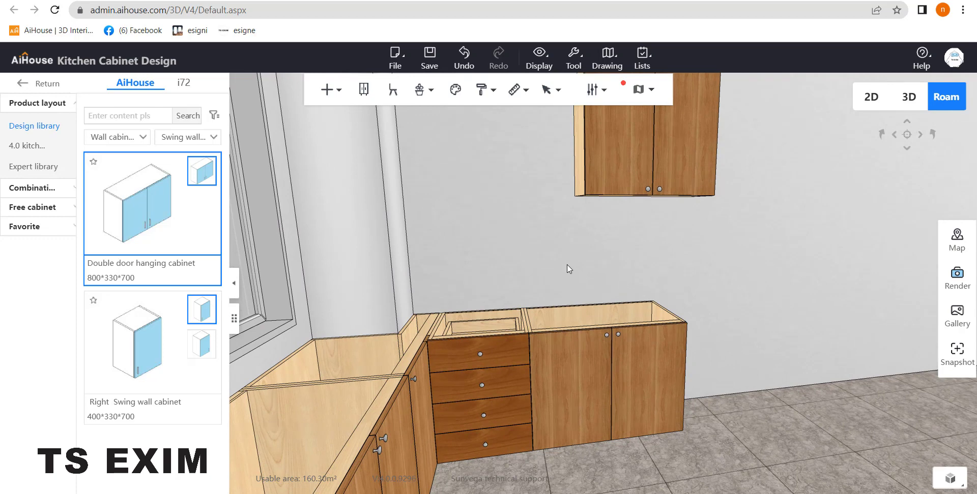
{"action": "left_click", "coordinate": [578, 318]}
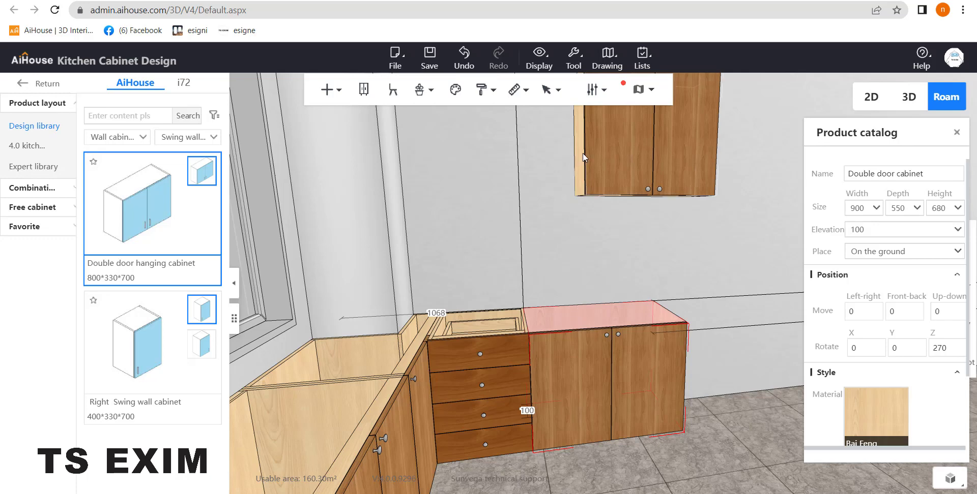
{"action": "left_click_drag", "start_coordinate": [590, 261], "coordinate": [578, 357]}
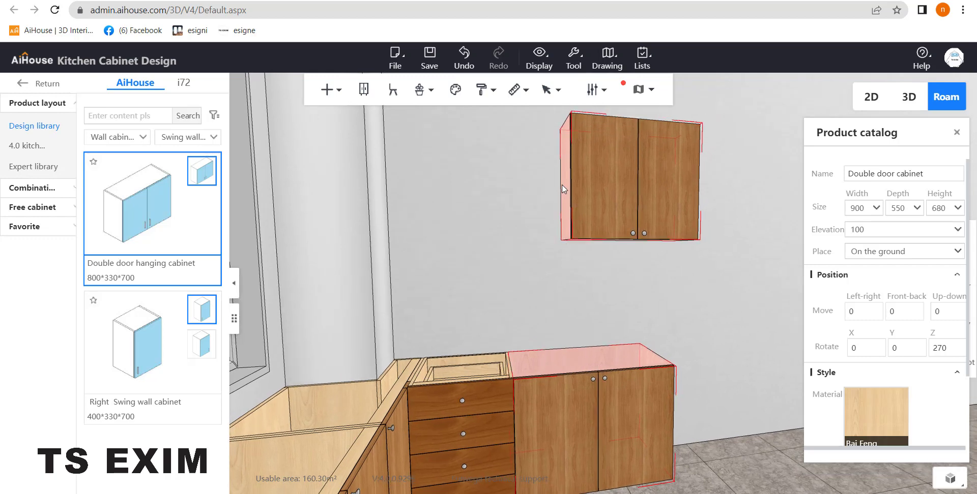
{"action": "right_click", "coordinate": [568, 162]}
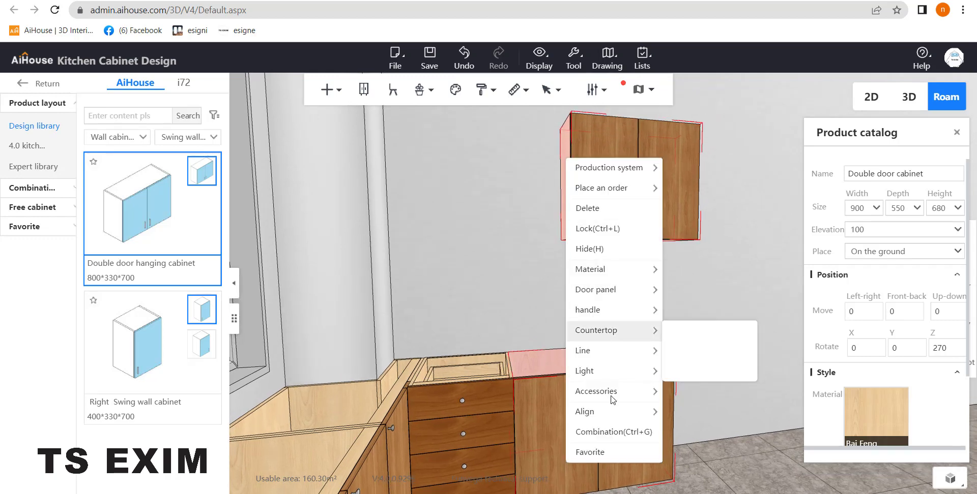
{"action": "mouse_move", "coordinate": [610, 410]}
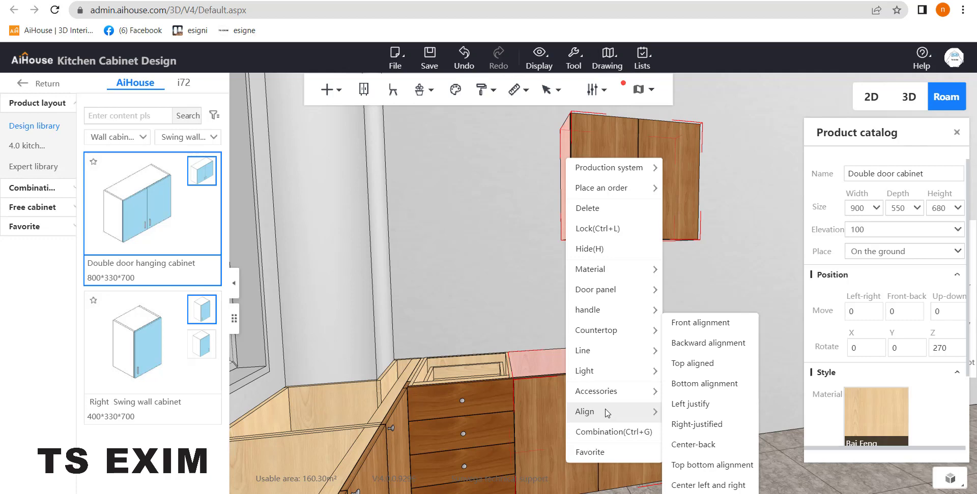
{"action": "left_click", "coordinate": [697, 410]}
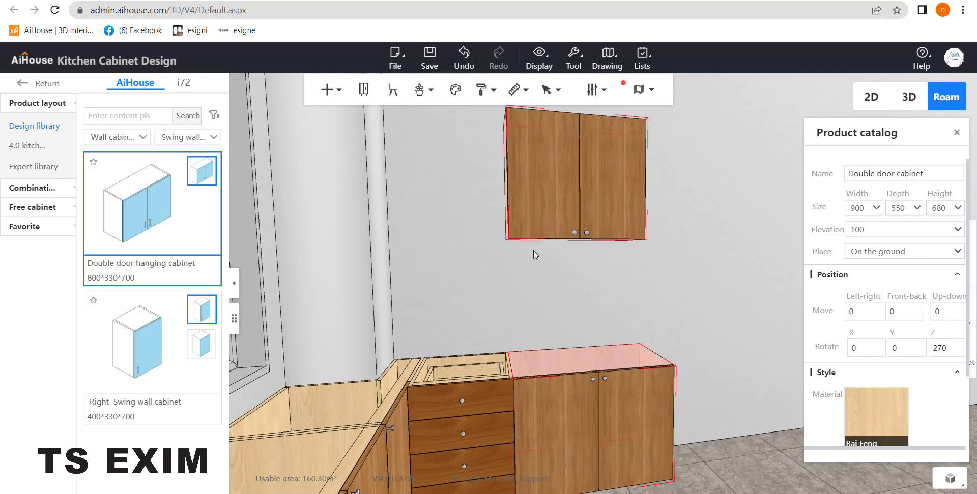
{"action": "right_click_drag", "start_coordinate": [631, 303], "coordinate": [550, 317]}
{"action": "left_click_drag", "start_coordinate": [561, 321], "coordinate": [464, 312]}
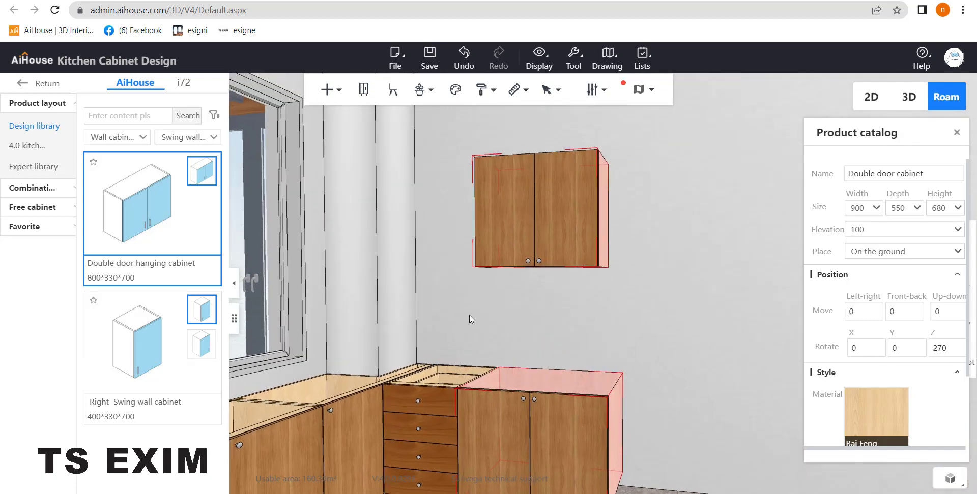
{"action": "right_click_drag", "start_coordinate": [562, 316], "coordinate": [608, 344]}
{"action": "left_click_drag", "start_coordinate": [576, 336], "coordinate": [548, 359]}
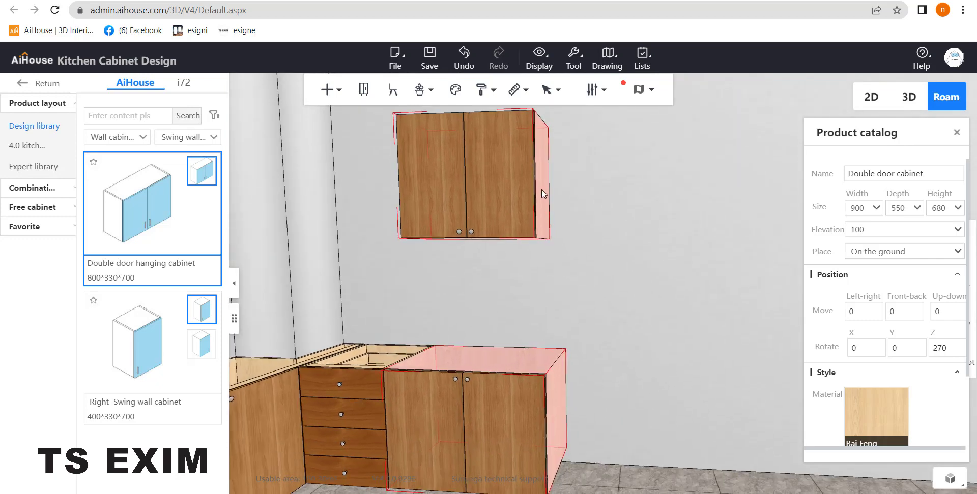
Set the width of the double door hanging cabinet on the adjoining wall to 900
{"action": "left_click", "coordinate": [543, 193]}
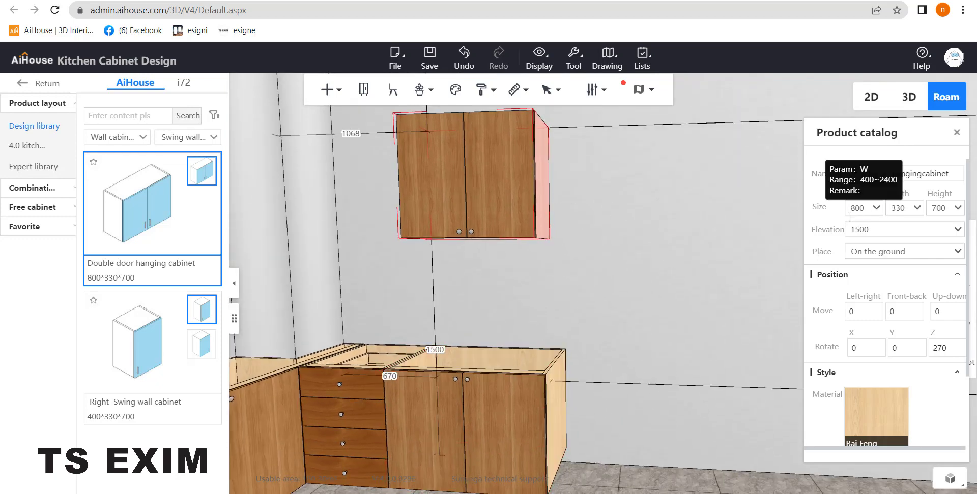
{"action": "left_click_drag", "start_coordinate": [560, 291], "coordinate": [560, 316]}
{"action": "left_click", "coordinate": [492, 336]}
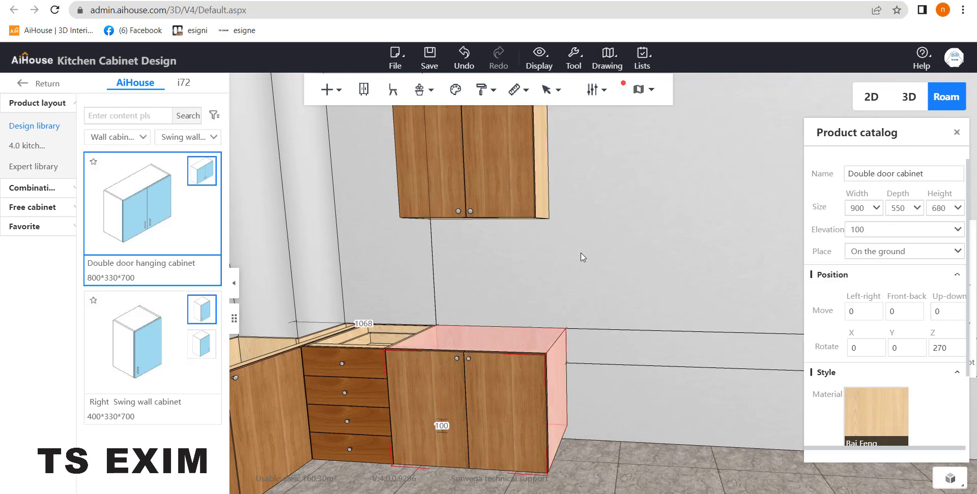
{"action": "left_click_drag", "start_coordinate": [581, 258], "coordinate": [557, 173]}
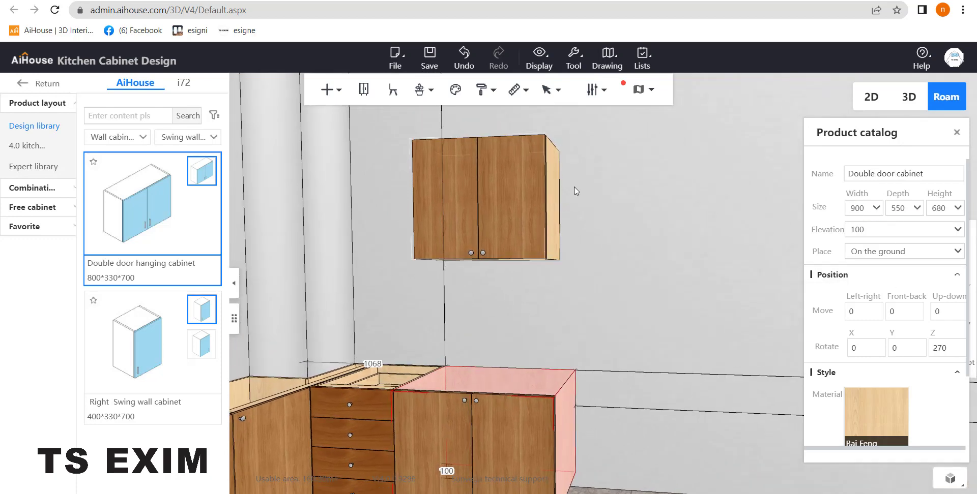
{"action": "left_click", "coordinate": [556, 181]}
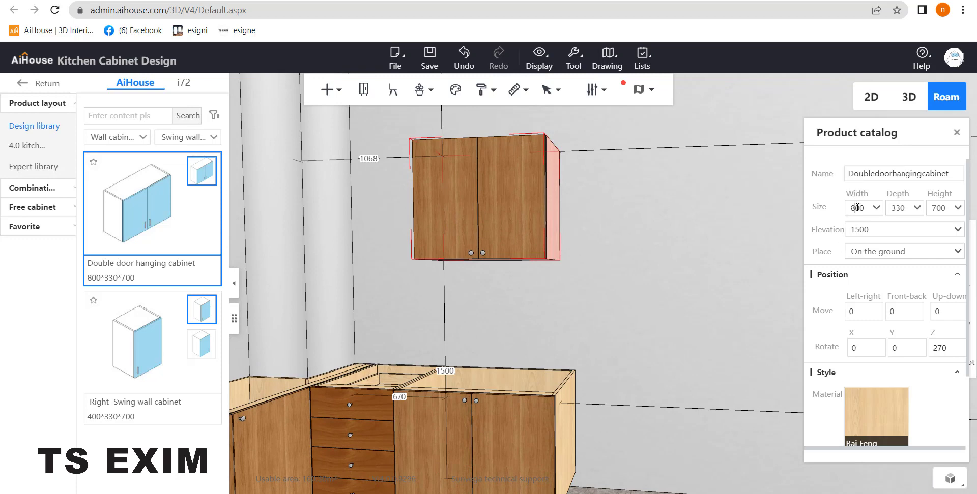
{"action": "type", "text": "9"}
{"action": "key", "text": "Return"}
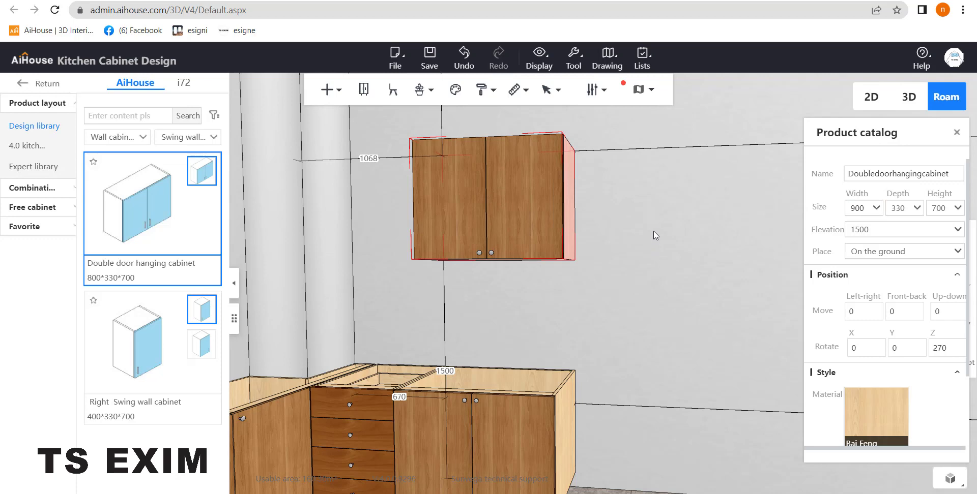
{"action": "left_click_drag", "start_coordinate": [655, 236], "coordinate": [659, 197]}
{"action": "left_click", "coordinate": [956, 133]}
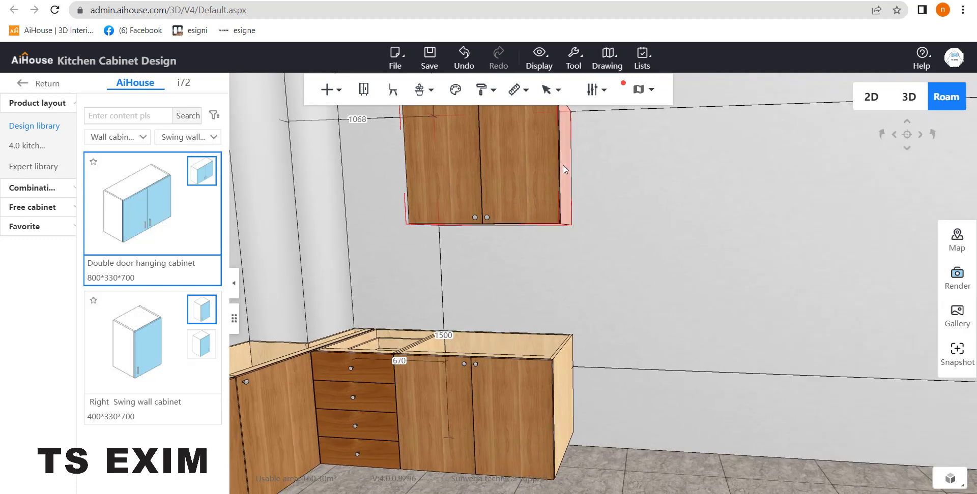
Slide the hanging cabinet along the wall toward the column, and right-justify it with the 900-wide double door base cabinet below
{"action": "left_click_drag", "start_coordinate": [557, 164], "coordinate": [432, 183]}
{"action": "left_click", "coordinate": [564, 258]}
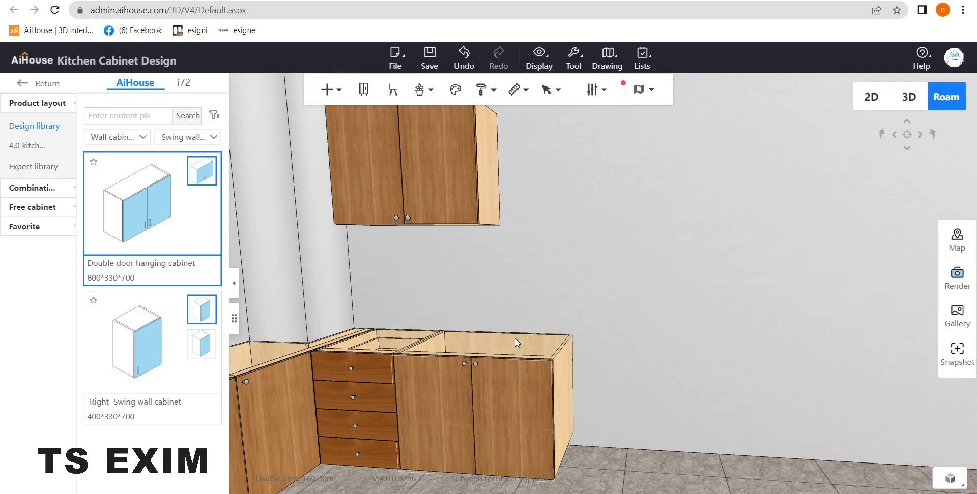
{"action": "left_click", "coordinate": [543, 346]}
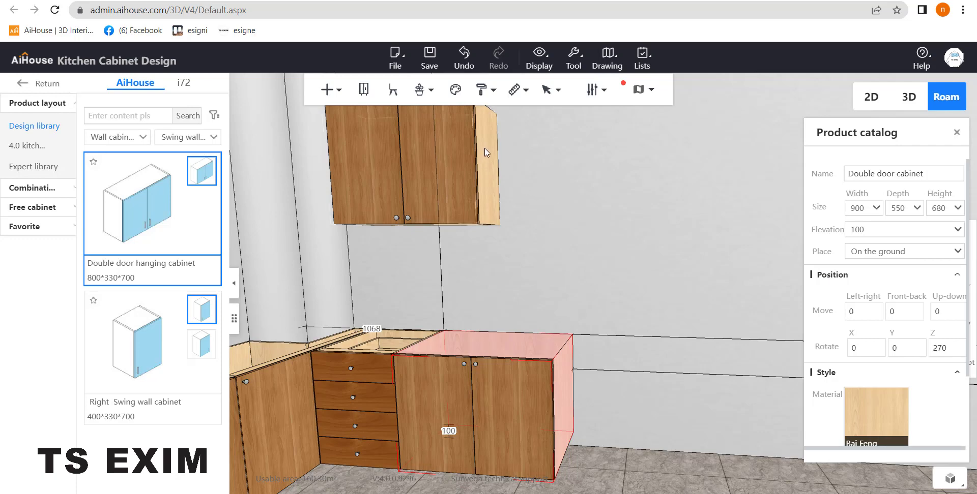
{"action": "right_click", "coordinate": [485, 133]}
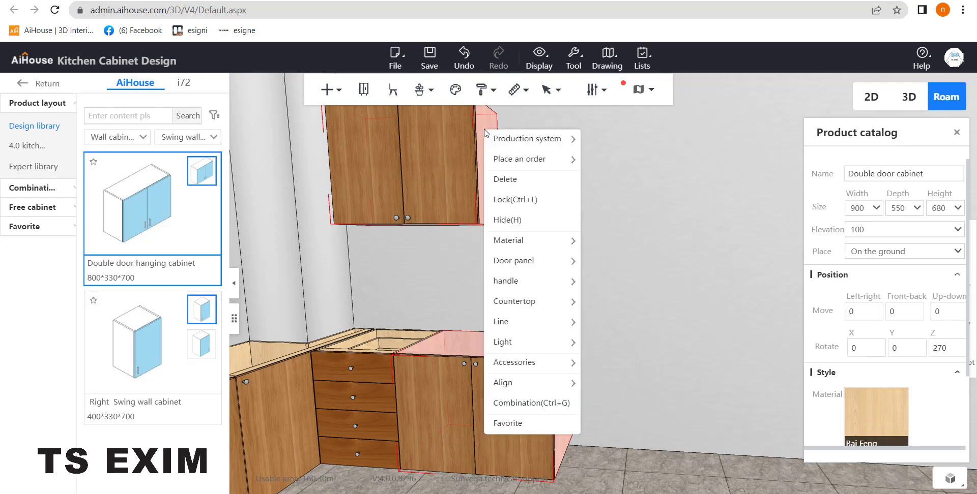
{"action": "mouse_move", "coordinate": [520, 392]}
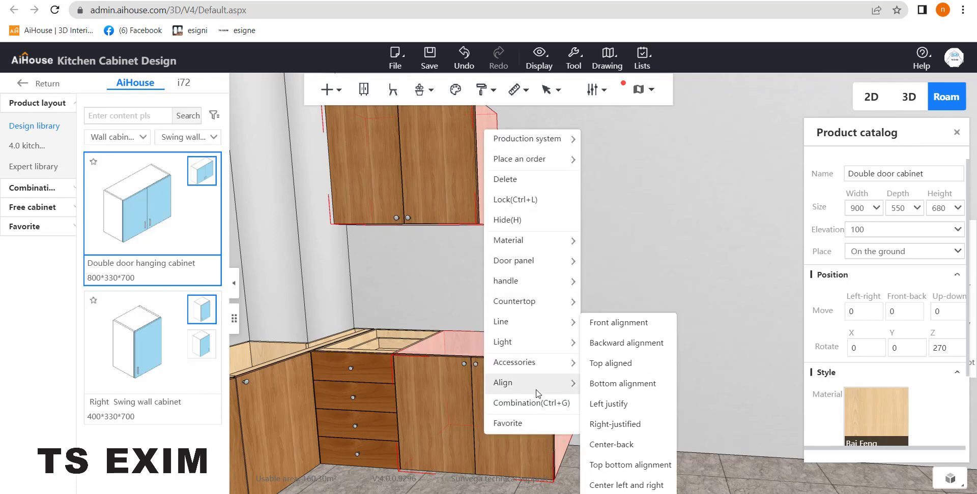
{"action": "left_click", "coordinate": [612, 428]}
Apply front alignment to the hanging cabinet and the 900-wide double door base cabinet below it
{"action": "left_click_drag", "start_coordinate": [599, 273], "coordinate": [539, 350]}
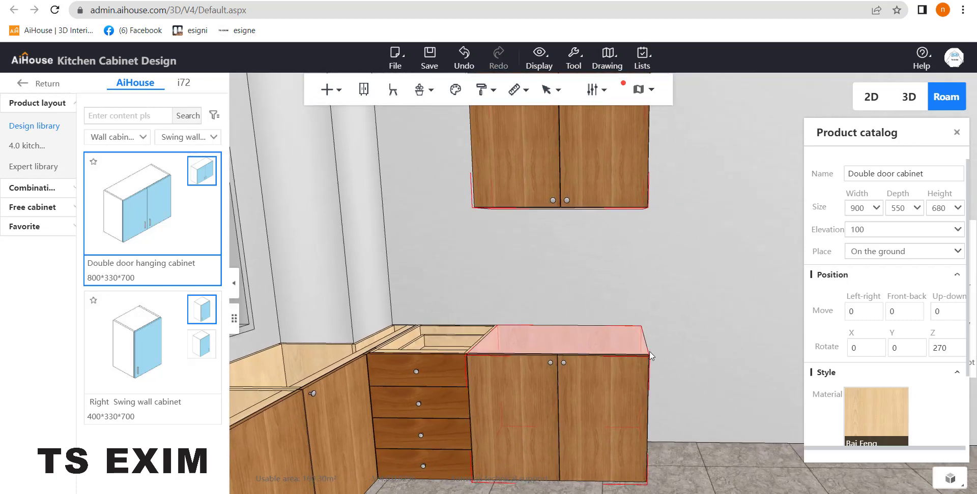
{"action": "right_click_drag", "start_coordinate": [592, 300], "coordinate": [447, 322]}
{"action": "left_click_drag", "start_coordinate": [544, 318], "coordinate": [364, 302]}
{"action": "right_click_drag", "start_coordinate": [586, 279], "coordinate": [461, 338]}
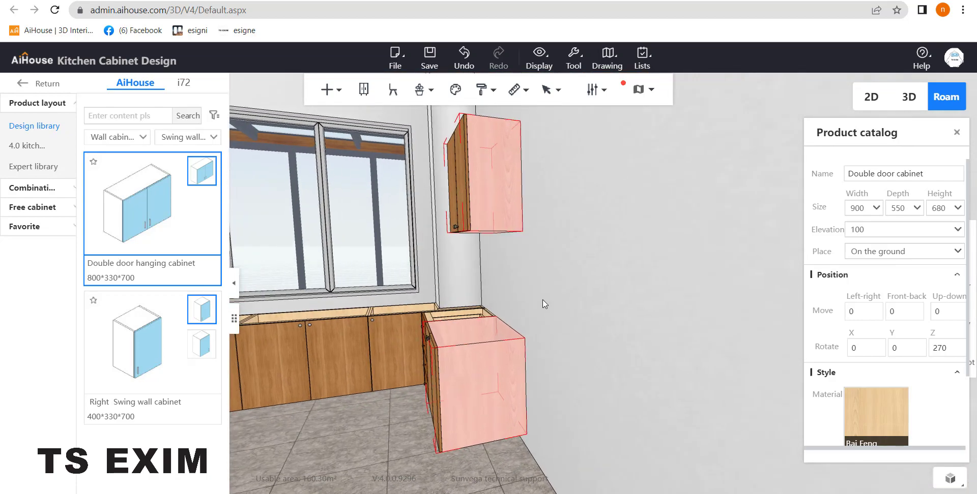
{"action": "left_click_drag", "start_coordinate": [544, 299], "coordinate": [574, 291]}
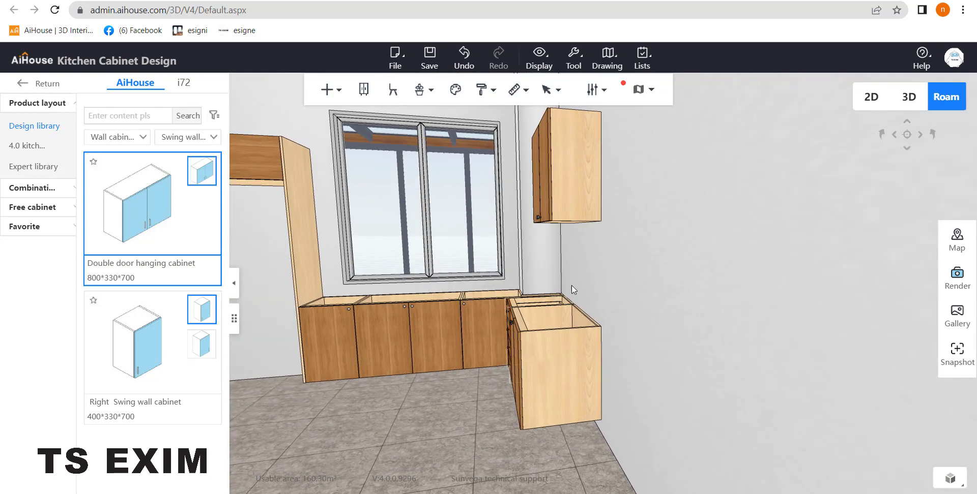
{"action": "left_click", "coordinate": [560, 173]}
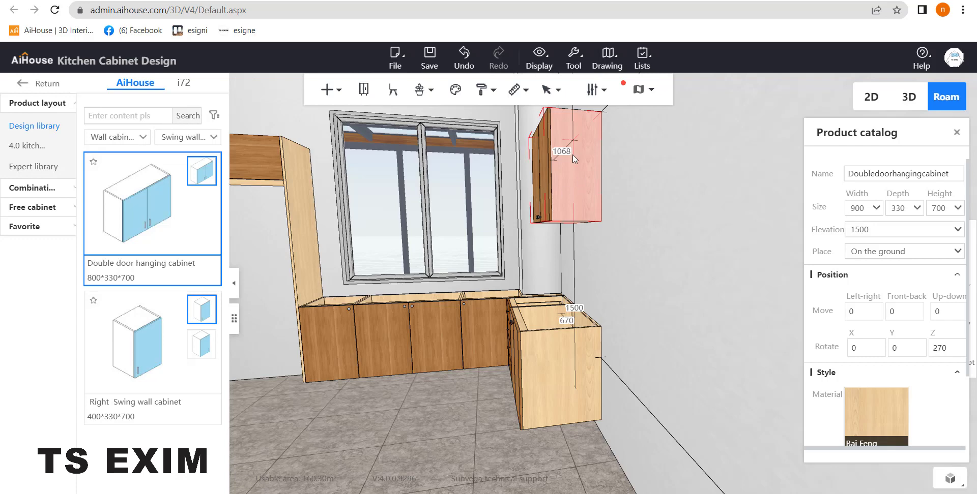
{"action": "left_click", "coordinate": [582, 275]}
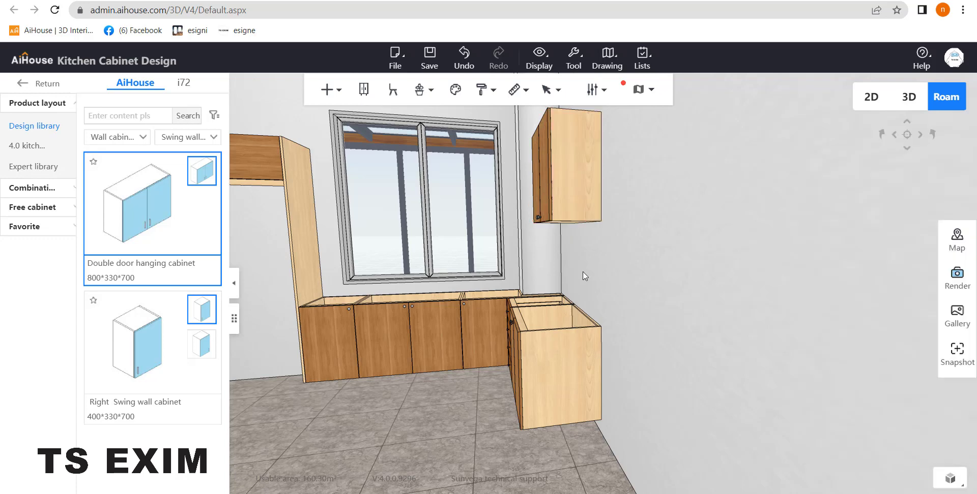
{"action": "left_click", "coordinate": [550, 323]}
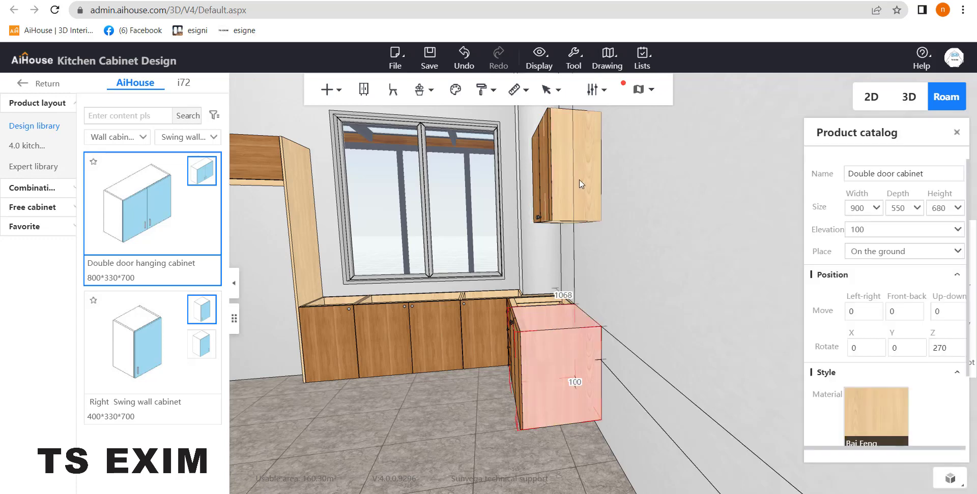
{"action": "right_click", "coordinate": [582, 147]}
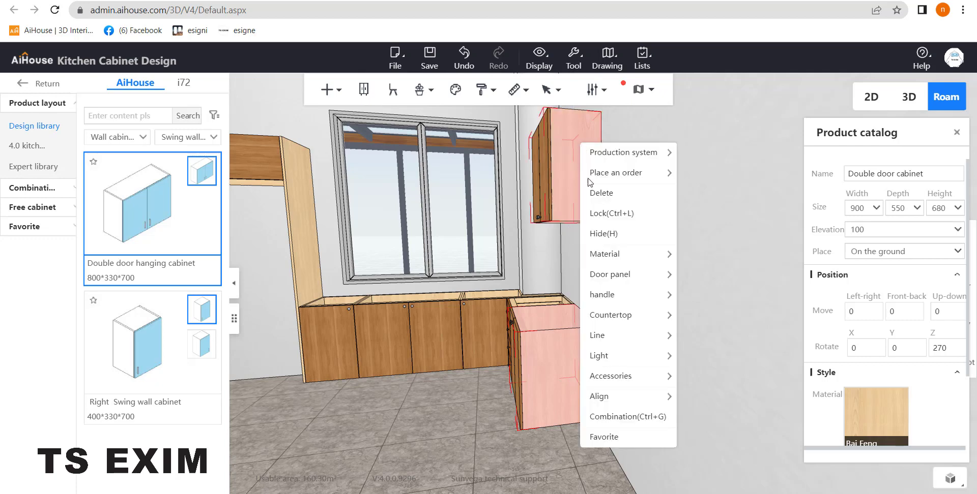
{"action": "mouse_move", "coordinate": [628, 403]}
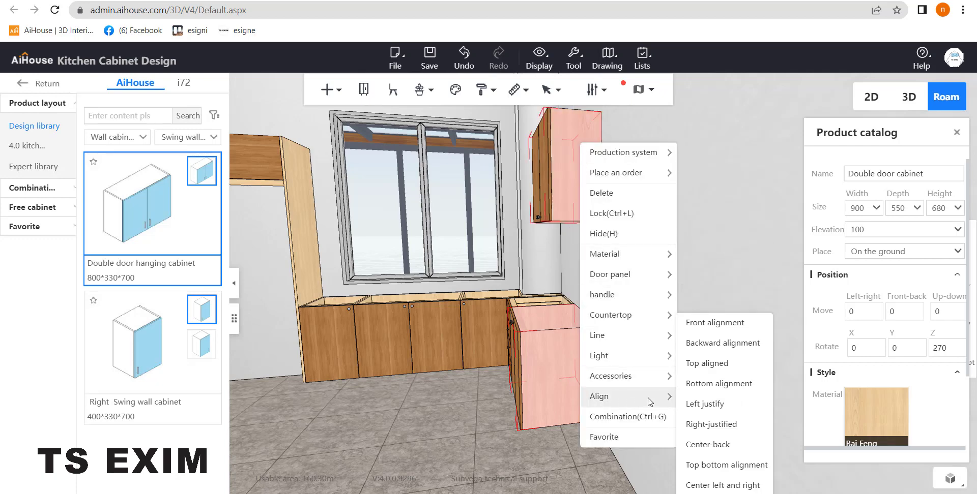
{"action": "left_click", "coordinate": [712, 323]}
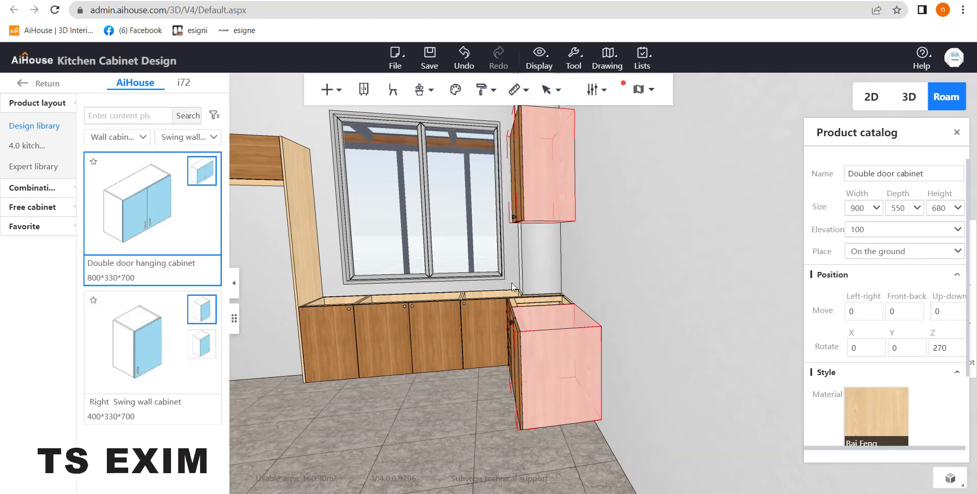
Apply backward alignment to the hanging cabinet and the double door base cabinet so their backs line up at the wall
{"action": "right_click", "coordinate": [549, 182]}
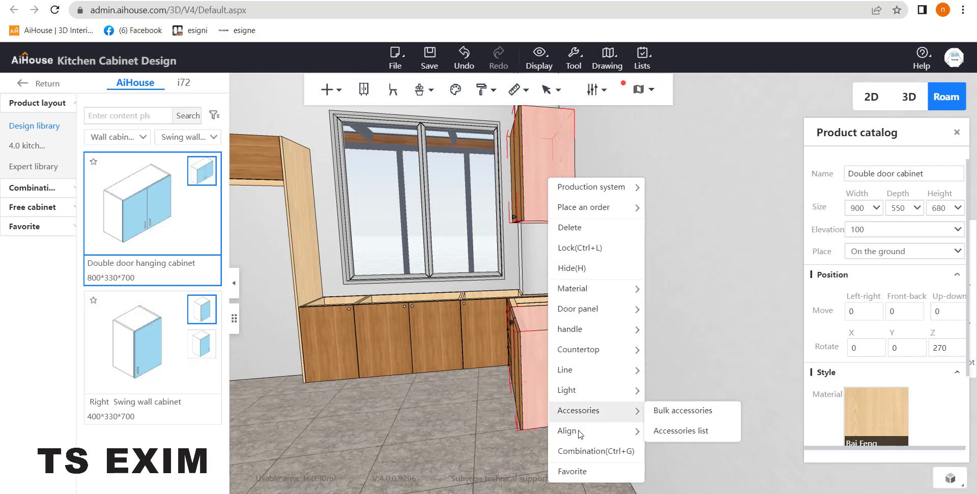
{"action": "mouse_move", "coordinate": [580, 432]}
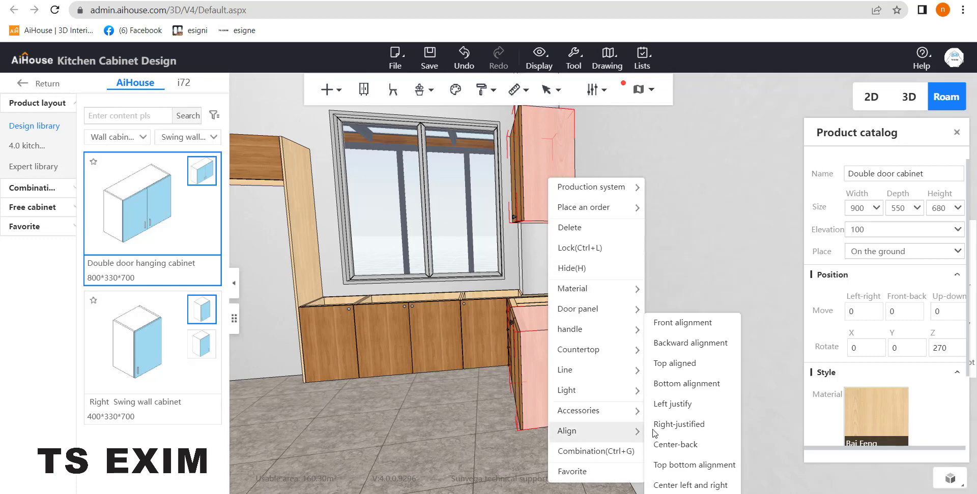
{"action": "left_click", "coordinate": [675, 349]}
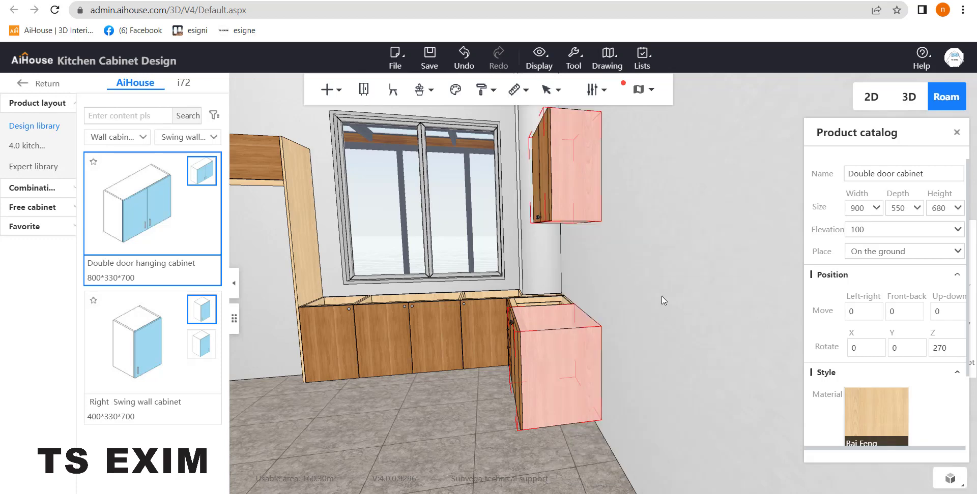
{"action": "left_click_drag", "start_coordinate": [619, 254], "coordinate": [546, 270]}
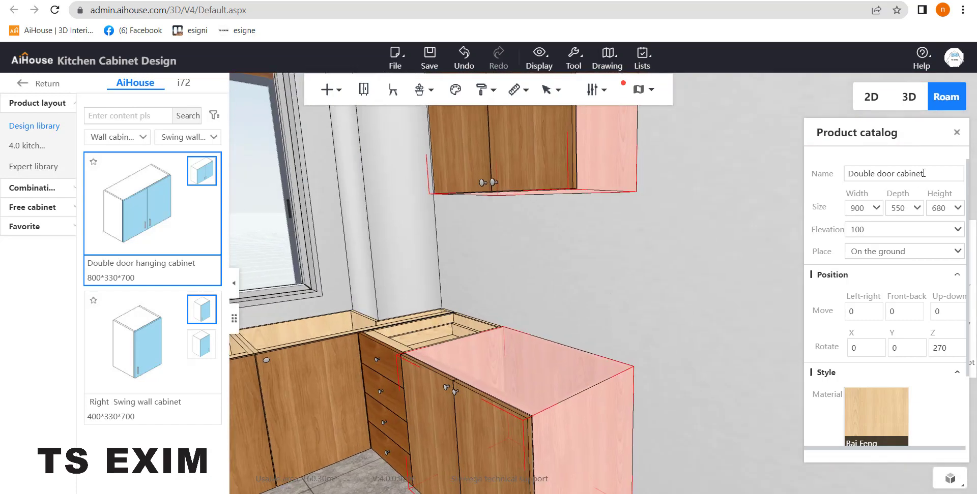
{"action": "left_click", "coordinate": [956, 133]}
Place the Left Arc wall cabinet from the open wall cabinets, 670 wide, 330 deep and 700 high, between the column and the hanging cabinet
{"action": "left_click_drag", "start_coordinate": [580, 243], "coordinate": [640, 261]}
{"action": "scroll", "coordinate": [638, 257], "scroll_direction": "down", "scroll_amount": 3}
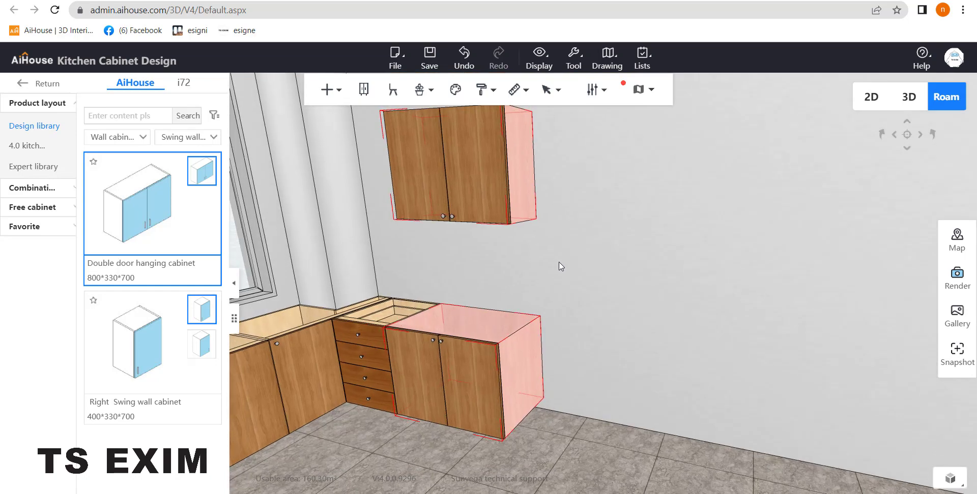
{"action": "left_click_drag", "start_coordinate": [558, 262], "coordinate": [682, 265]}
{"action": "left_click_drag", "start_coordinate": [610, 263], "coordinate": [711, 234]}
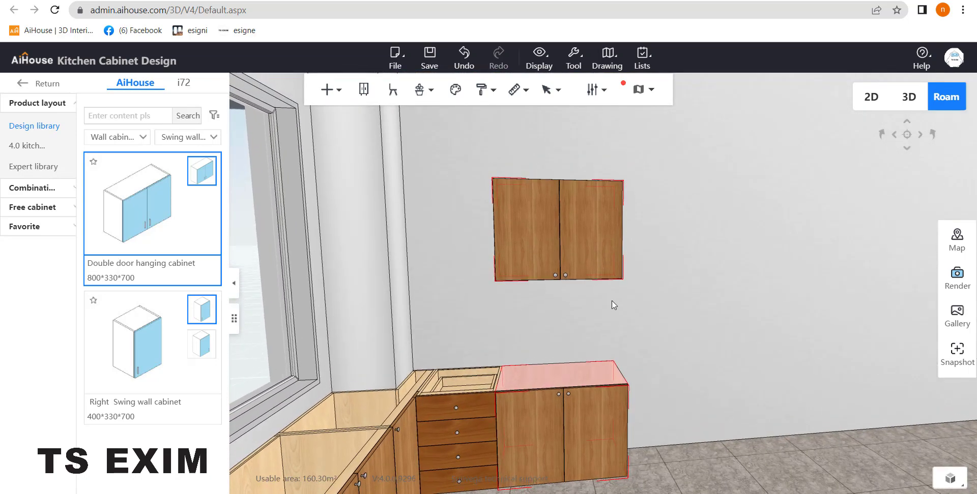
{"action": "left_click", "coordinate": [168, 142]}
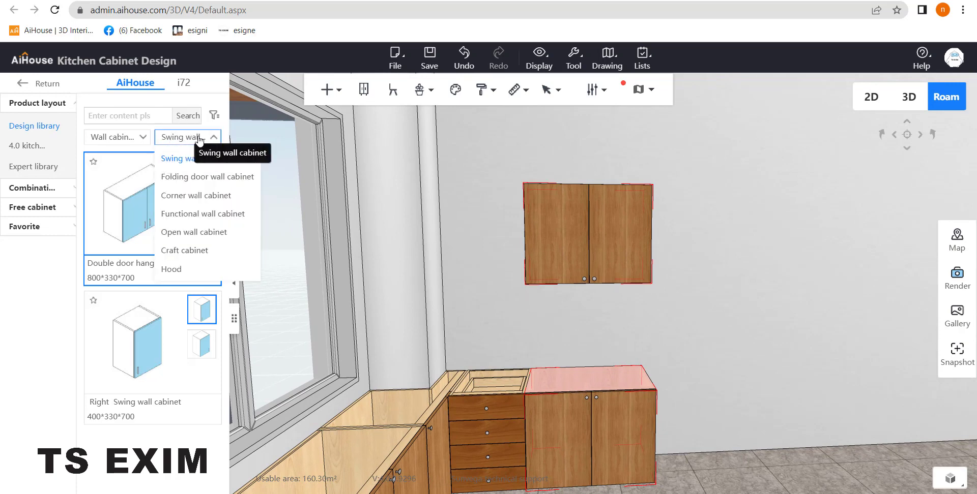
{"action": "left_click", "coordinate": [203, 177]}
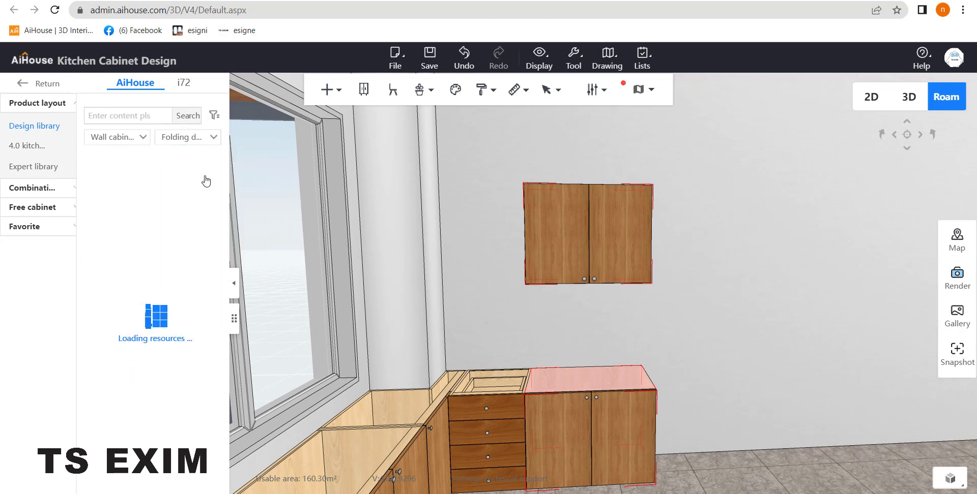
{"action": "left_click", "coordinate": [202, 139]}
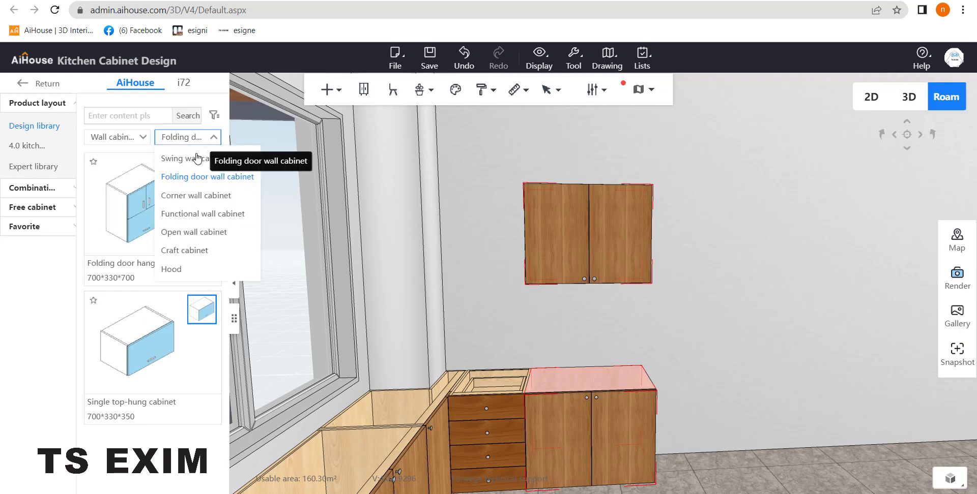
{"action": "left_click", "coordinate": [199, 233]}
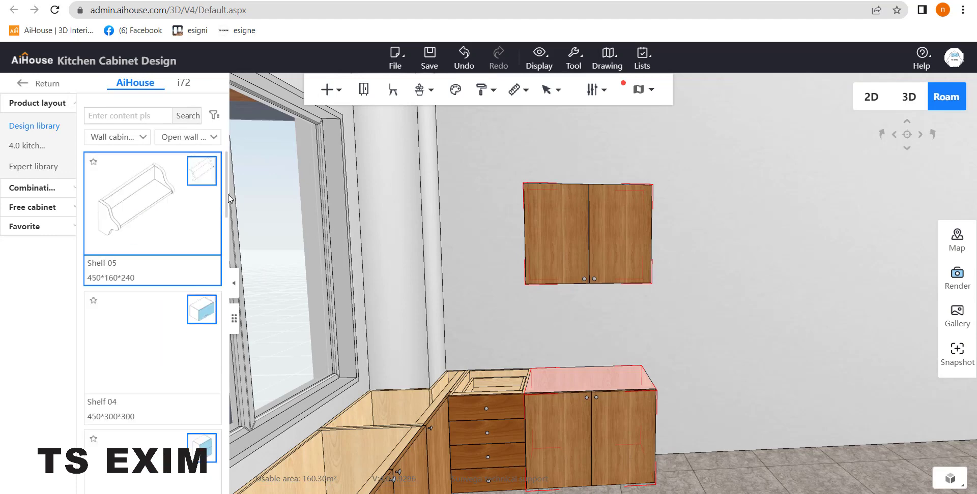
{"action": "left_click_drag", "start_coordinate": [224, 217], "coordinate": [224, 460]}
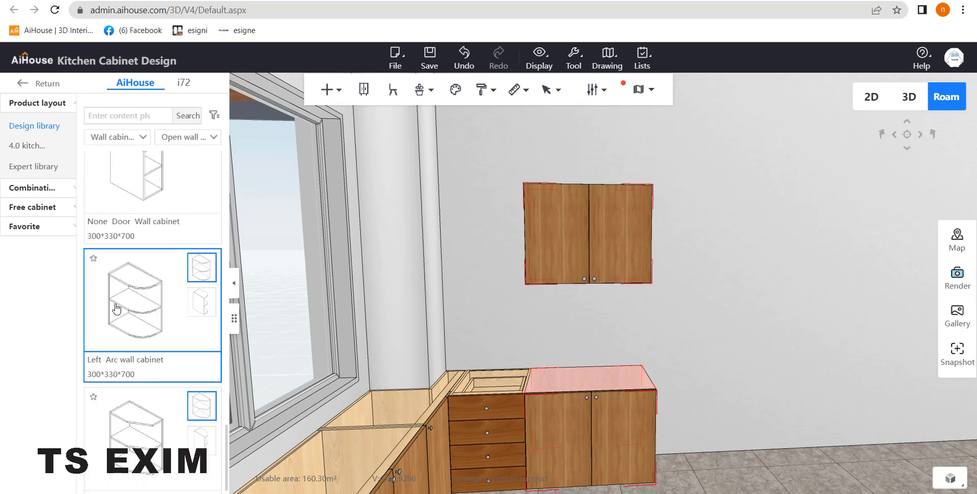
{"action": "left_click", "coordinate": [390, 305]}
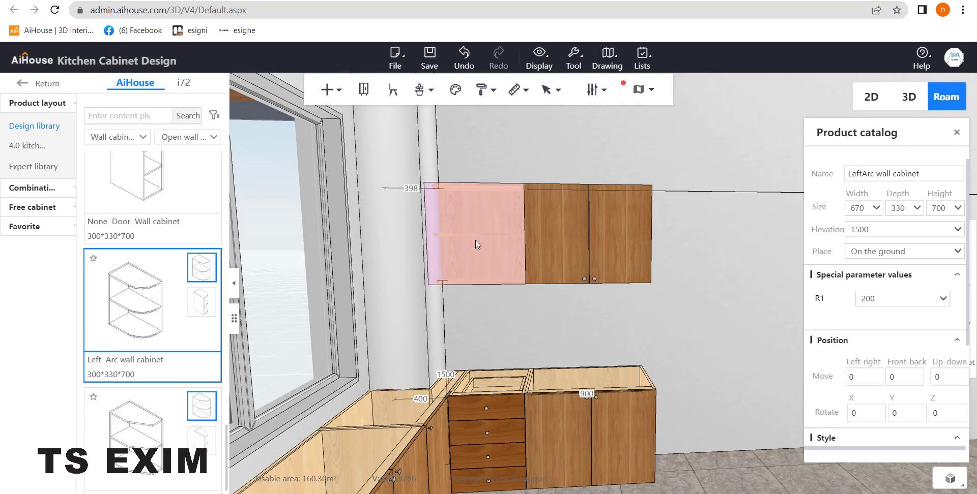
{"action": "left_click", "coordinate": [508, 301]}
{"action": "scroll", "coordinate": [466, 207], "scroll_direction": "up", "scroll_amount": 4}
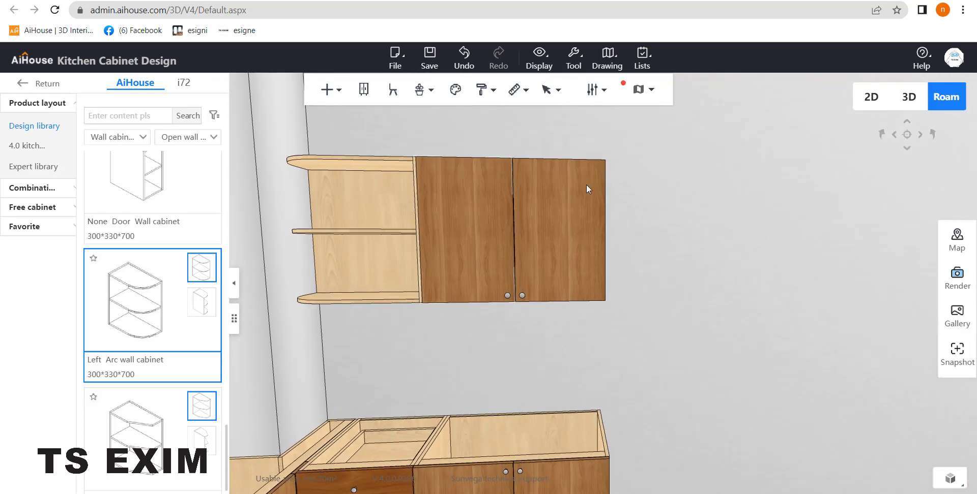
{"action": "right_click_drag", "start_coordinate": [586, 185], "coordinate": [470, 188]}
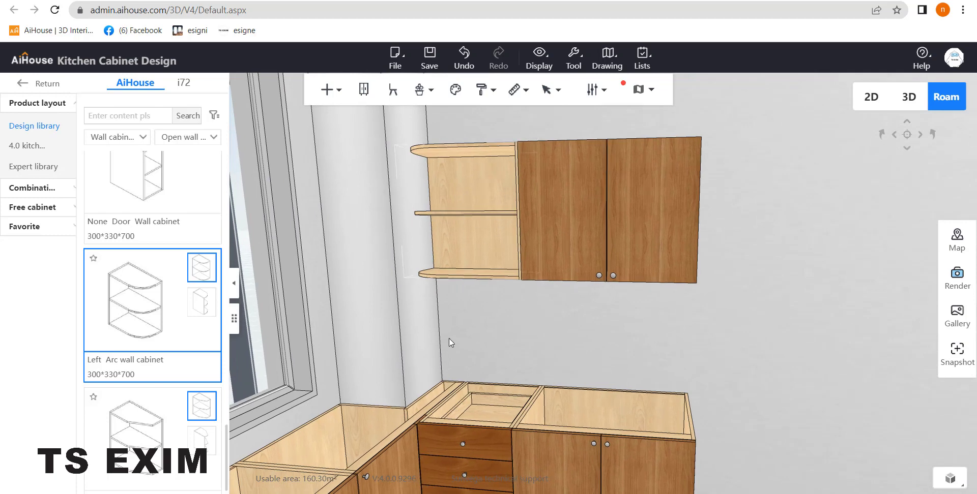
{"action": "right_click_drag", "start_coordinate": [460, 337], "coordinate": [523, 309]}
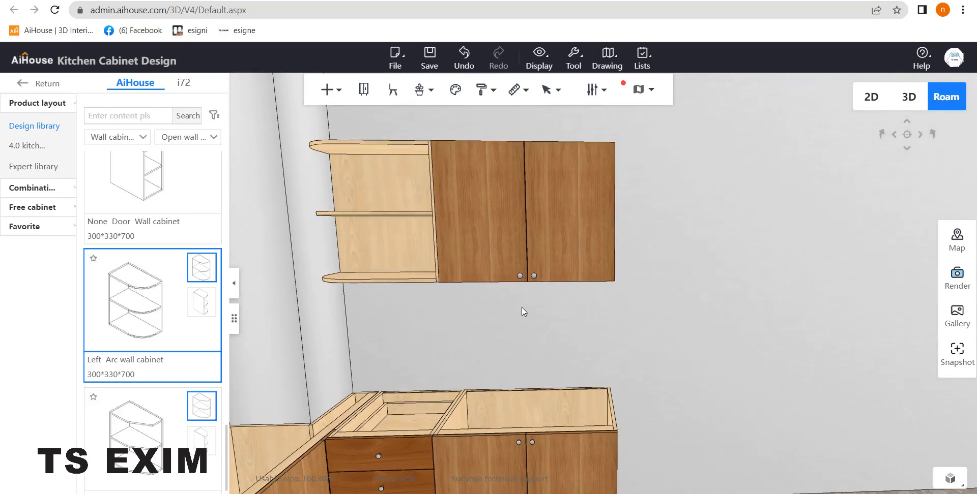
{"action": "scroll", "coordinate": [524, 309], "scroll_direction": "down", "scroll_amount": 3}
{"action": "right_click_drag", "start_coordinate": [621, 284], "coordinate": [604, 386]}
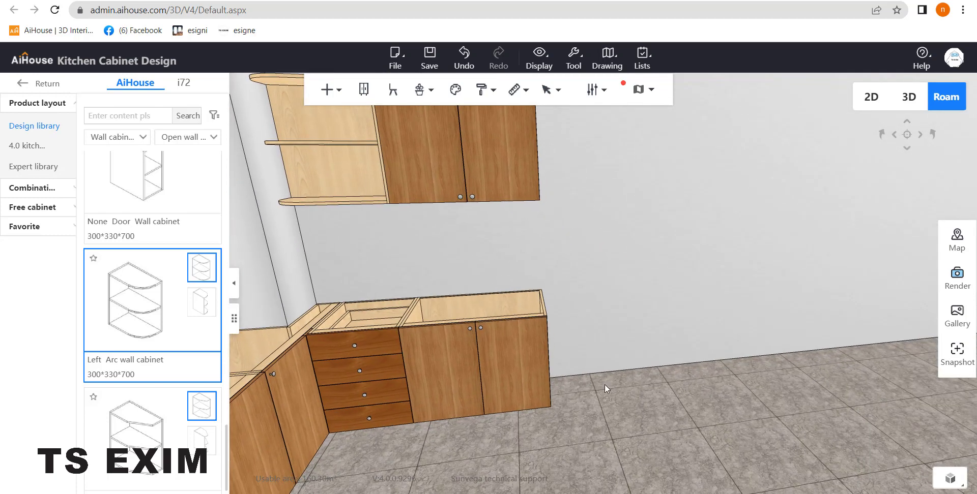
Browse the corner base cabinets in the base cabinet library and choose the Left turn double door cabinet variant, 1400*550*680
{"action": "right_click_drag", "start_coordinate": [556, 318], "coordinate": [575, 323]}
{"action": "left_click", "coordinate": [108, 140]}
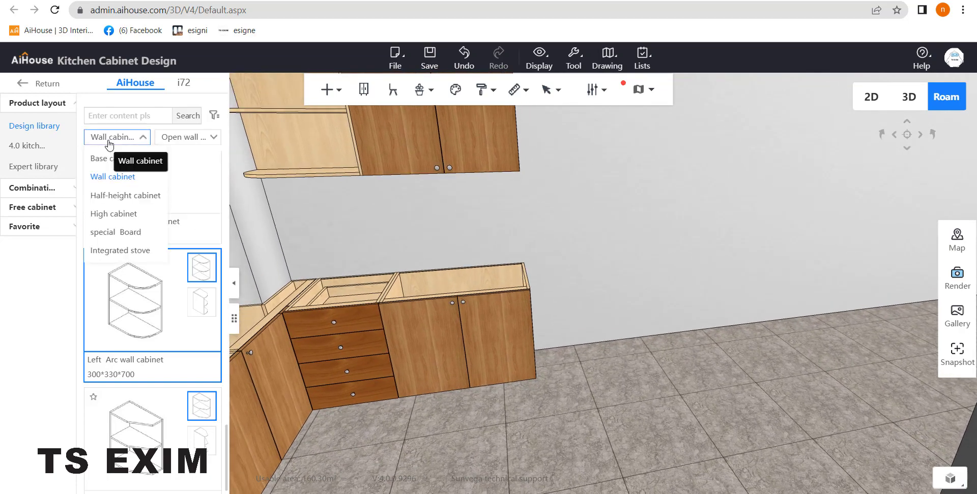
{"action": "left_click", "coordinate": [123, 159]}
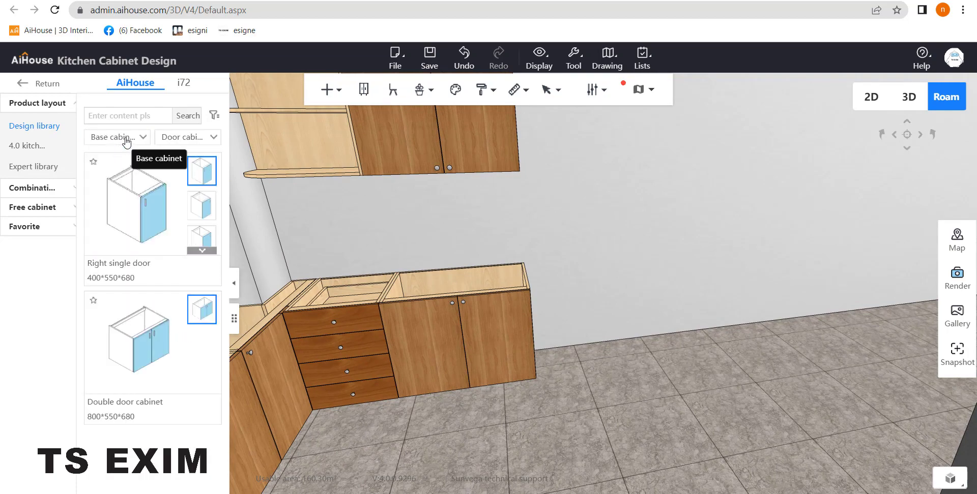
{"action": "left_click", "coordinate": [185, 139]}
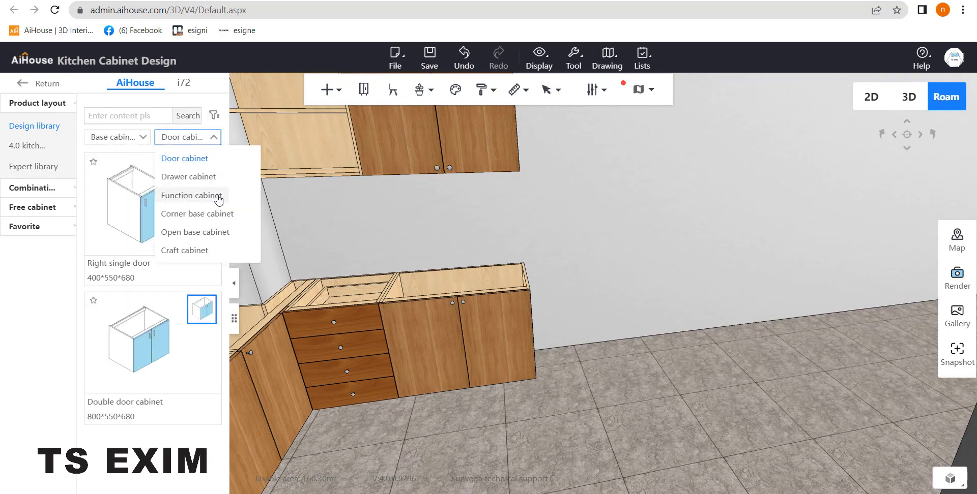
{"action": "left_click", "coordinate": [229, 216]}
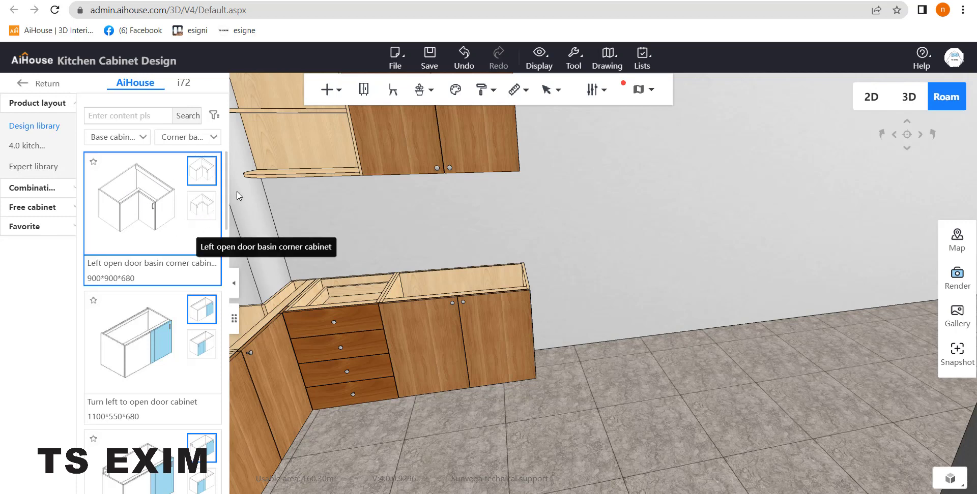
{"action": "left_click_drag", "start_coordinate": [225, 185], "coordinate": [224, 316]}
{"action": "scroll", "coordinate": [223, 347], "scroll_direction": "down", "scroll_amount": 1}
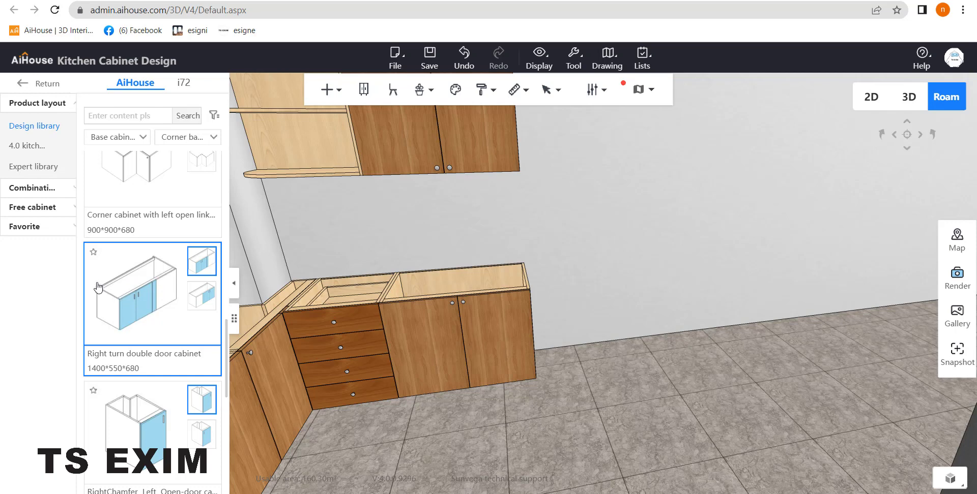
{"action": "left_click", "coordinate": [198, 292]}
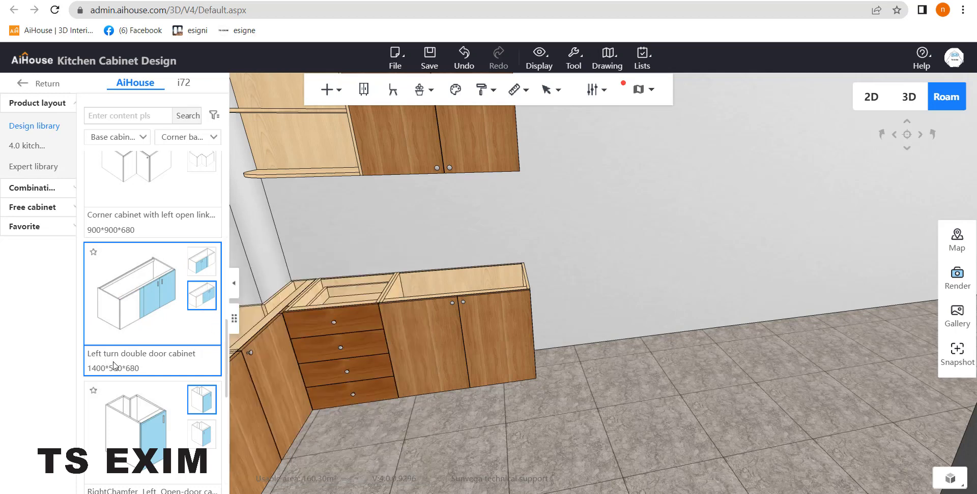
Place the Left turn double door cabinet, 1400 wide, 550 deep and 680 high, against the wall beyond the 900-wide double door base cabinet
{"action": "right_click_drag", "start_coordinate": [462, 267], "coordinate": [498, 272]}
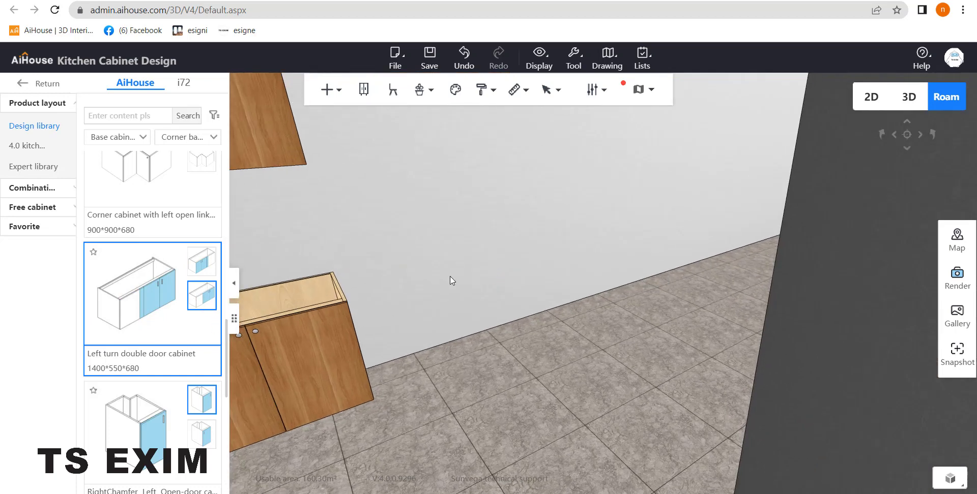
{"action": "middle_click_drag", "start_coordinate": [450, 279], "coordinate": [493, 304]}
{"action": "scroll", "coordinate": [501, 302], "scroll_direction": "up", "scroll_amount": 3}
{"action": "right_click_drag", "start_coordinate": [504, 300], "coordinate": [564, 301]}
{"action": "right_click_drag", "start_coordinate": [481, 327], "coordinate": [375, 324]}
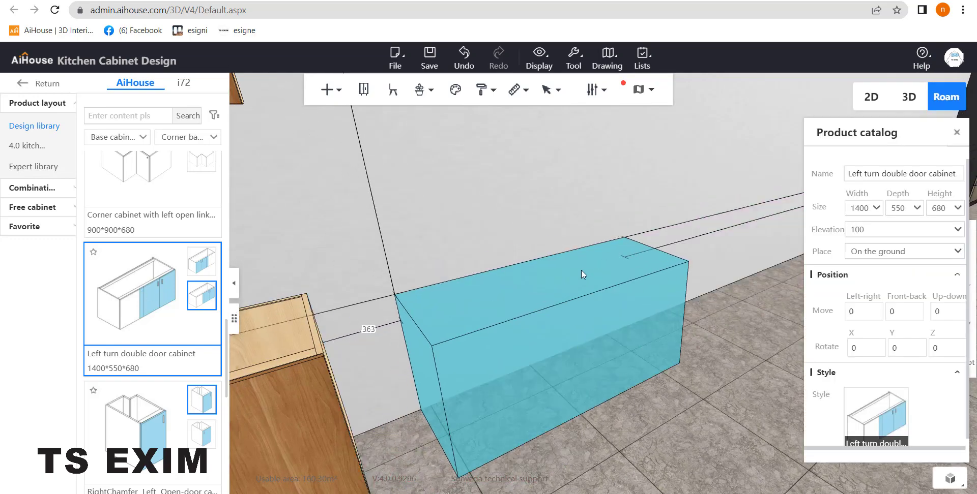
{"action": "left_click", "coordinate": [600, 246]}
Rotate the Left turn double door cabinet to -180 degrees about Z so it stands perpendicular to the wall
{"action": "right_click_drag", "start_coordinate": [504, 240], "coordinate": [569, 290]}
{"action": "scroll", "coordinate": [570, 344], "scroll_direction": "down", "scroll_amount": 5}
{"action": "mouse_move", "coordinate": [574, 352]}
{"action": "right_mouse_down"}
{"action": "mouse_move", "coordinate": [590, 328]}
{"action": "mouse_move", "coordinate": [581, 343]}
{"action": "mouse_move", "coordinate": [575, 338]}
{"action": "right_mouse_up"}
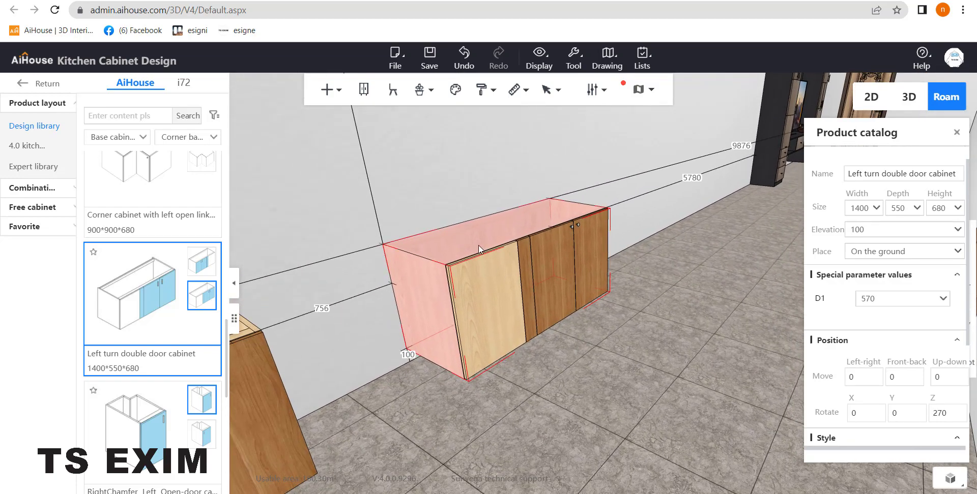
{"action": "key", "text": "c"}
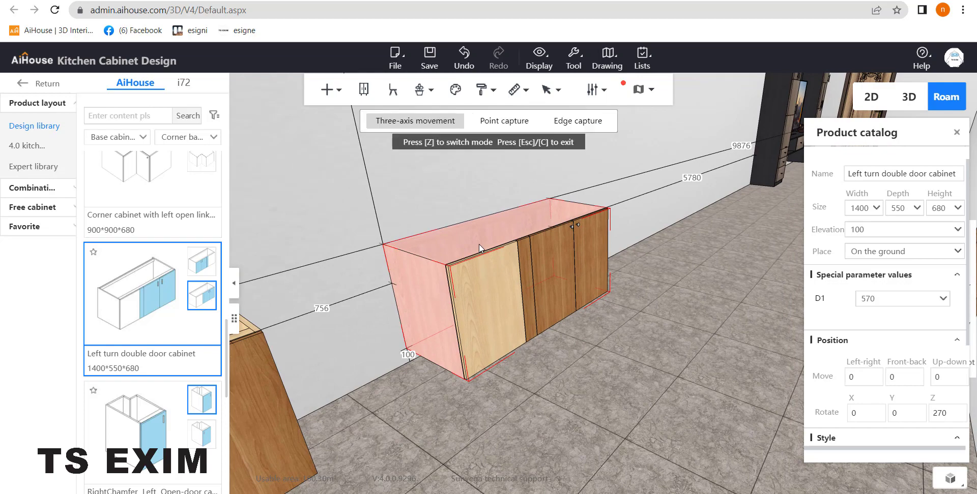
{"action": "left_click", "coordinate": [467, 237]}
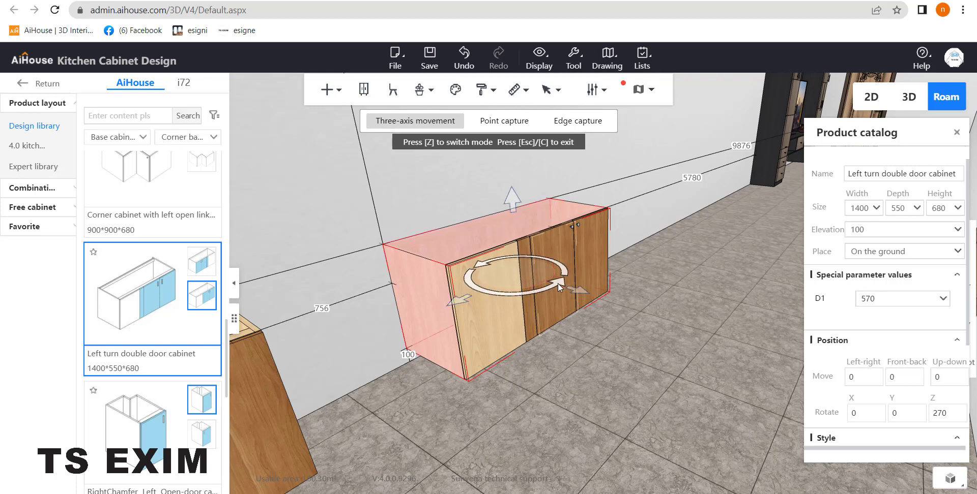
{"action": "left_click_drag", "start_coordinate": [544, 287], "coordinate": [487, 288]}
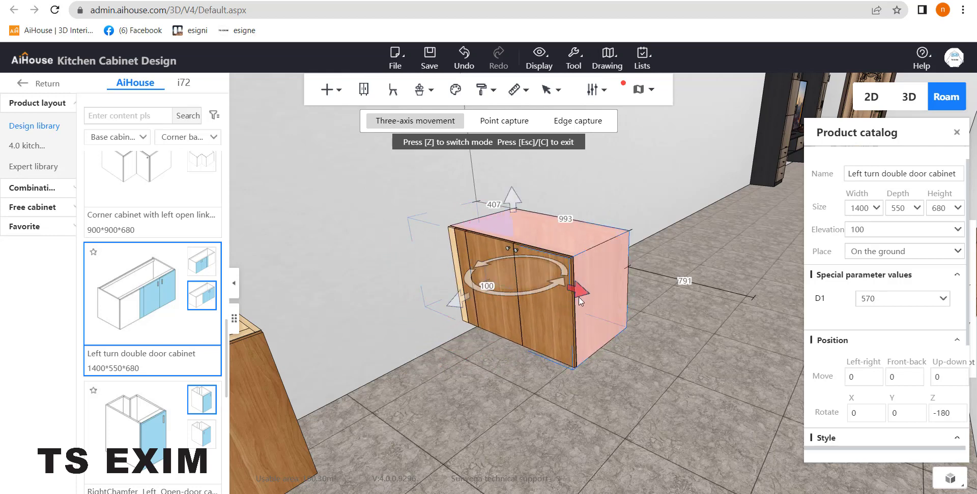
Move the rotated corner cabinet out from the wall and set its distance from the wall to 0
{"action": "left_click_drag", "start_coordinate": [597, 305], "coordinate": [695, 349]}
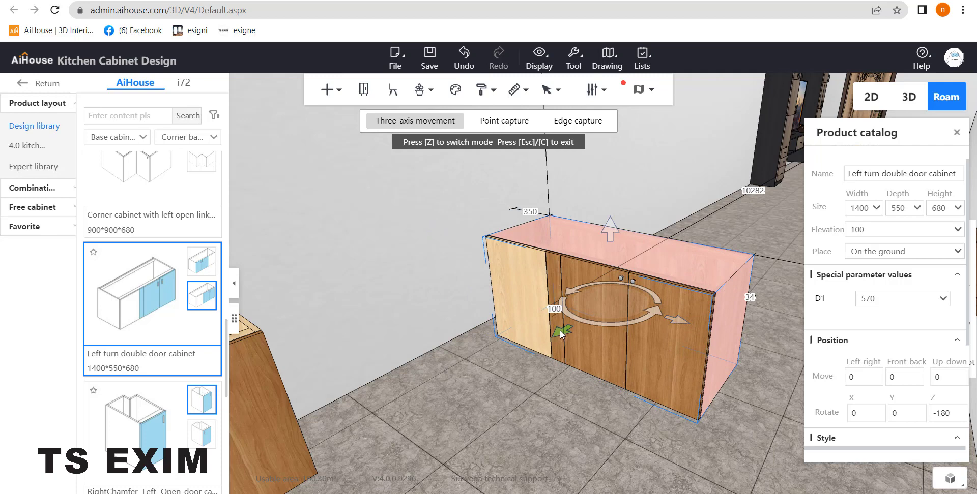
{"action": "scroll", "coordinate": [479, 267], "scroll_direction": "up", "scroll_amount": 1}
{"action": "scroll", "coordinate": [480, 268], "scroll_direction": "up", "scroll_amount": 3}
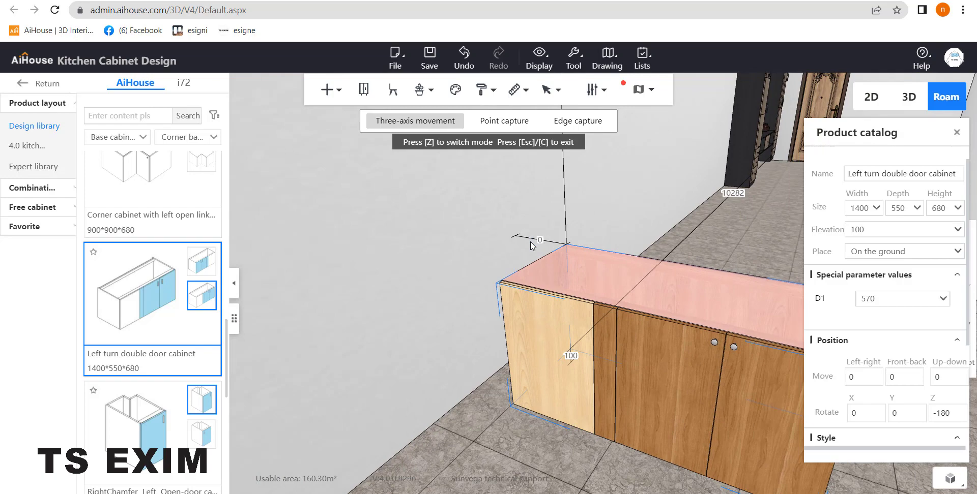
{"action": "key", "text": "Return"}
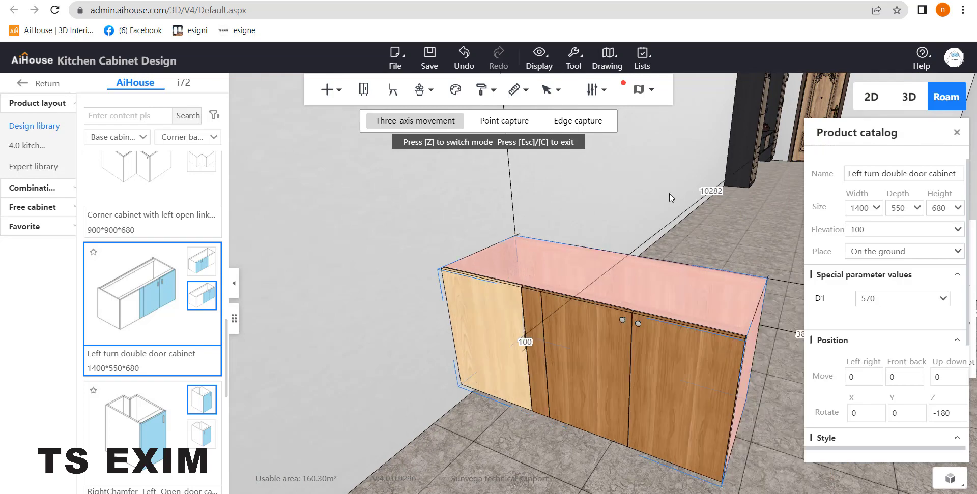
Slide the corner cabinet along the wall until its blind end meets the side of the 900-wide double door base cabinet
{"action": "left_click_drag", "start_coordinate": [670, 195], "coordinate": [455, 313]}
{"action": "scroll", "coordinate": [438, 289], "scroll_direction": "down", "scroll_amount": 2}
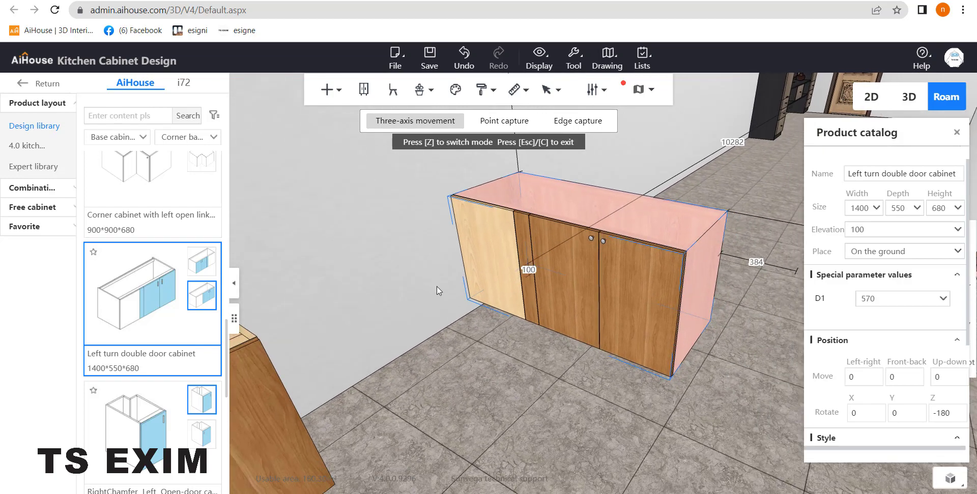
{"action": "scroll", "coordinate": [438, 289], "scroll_direction": "down", "scroll_amount": 1}
{"action": "left_click_drag", "start_coordinate": [615, 270], "coordinate": [563, 230]}
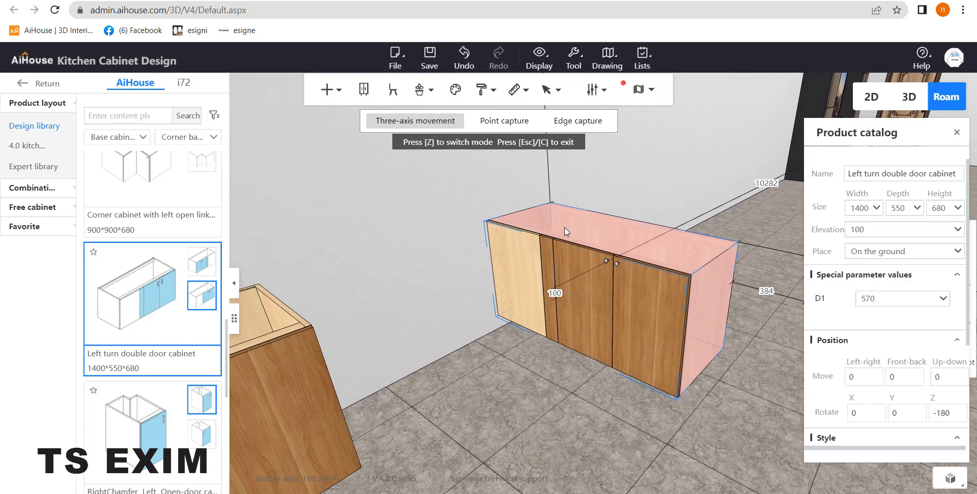
{"action": "left_click", "coordinate": [566, 231]}
{"action": "left_click_drag", "start_coordinate": [548, 318], "coordinate": [330, 410]}
{"action": "left_click_drag", "start_coordinate": [645, 244], "coordinate": [417, 234]}
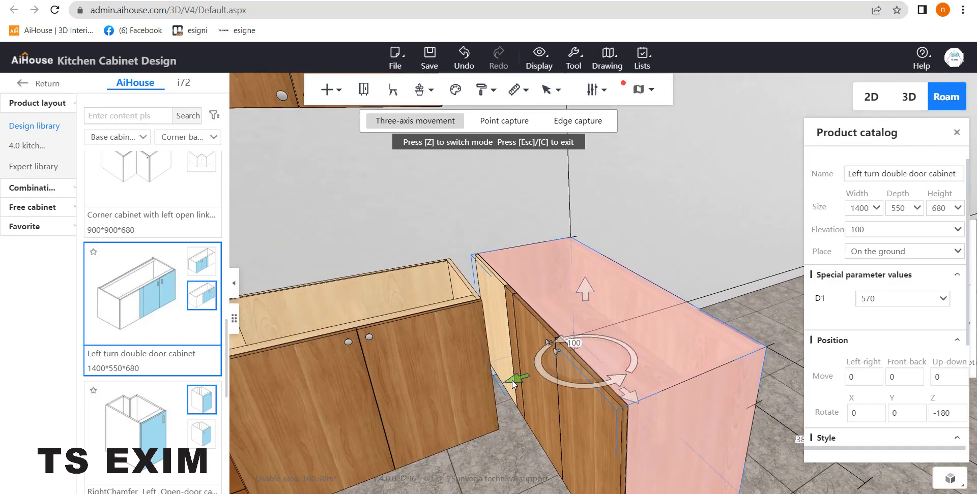
{"action": "left_click_drag", "start_coordinate": [511, 380], "coordinate": [485, 388]}
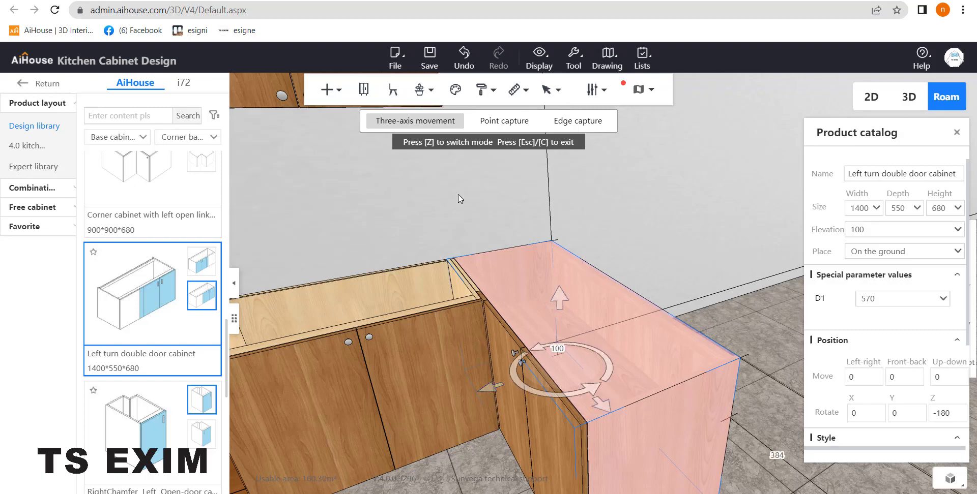
Nudge the corner cabinet flush against the neighbouring base cabinet and check the joint between them
{"action": "scroll", "coordinate": [460, 198], "scroll_direction": "up", "scroll_amount": 5}
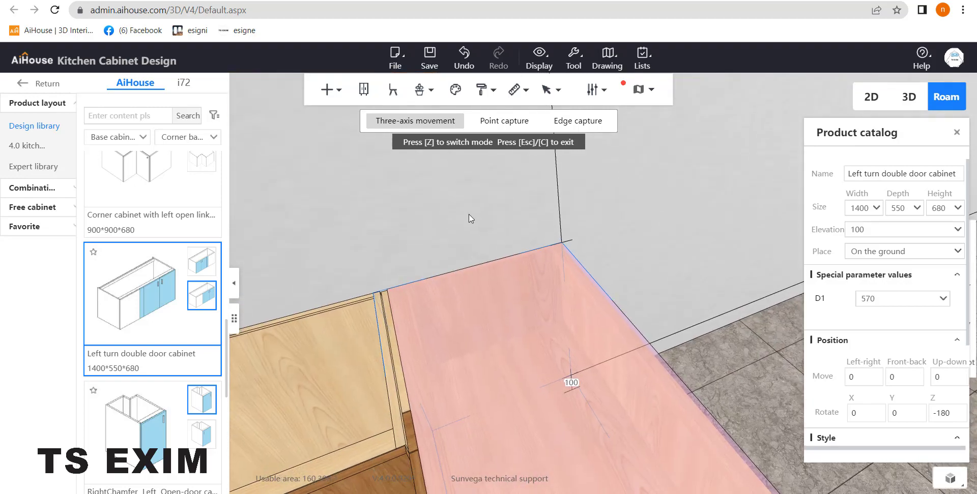
{"action": "right_click_drag", "start_coordinate": [469, 215], "coordinate": [494, 163]}
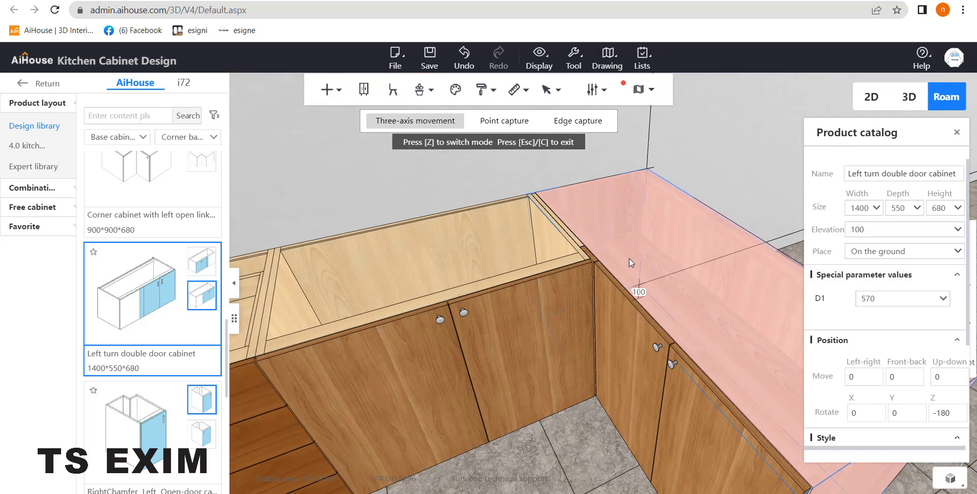
{"action": "left_click_drag", "start_coordinate": [612, 361], "coordinate": [608, 359]}
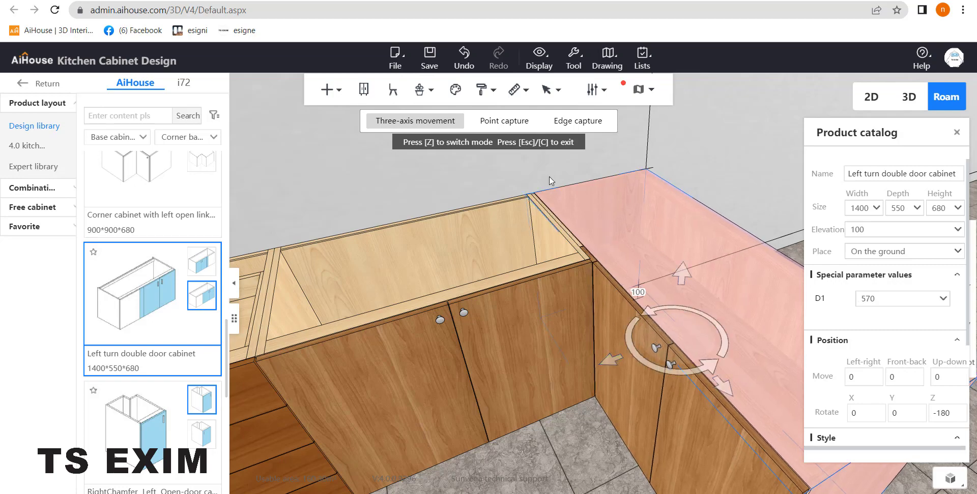
{"action": "mouse_move", "coordinate": [570, 177]}
{"action": "left_mouse_down"}
{"action": "mouse_move", "coordinate": [685, 179]}
{"action": "mouse_move", "coordinate": [683, 201]}
{"action": "mouse_move", "coordinate": [604, 190]}
{"action": "mouse_move", "coordinate": [576, 171]}
{"action": "left_mouse_up"}
{"action": "left_click", "coordinate": [657, 170]}
{"action": "scroll", "coordinate": [657, 170], "scroll_direction": "down", "scroll_amount": 5}
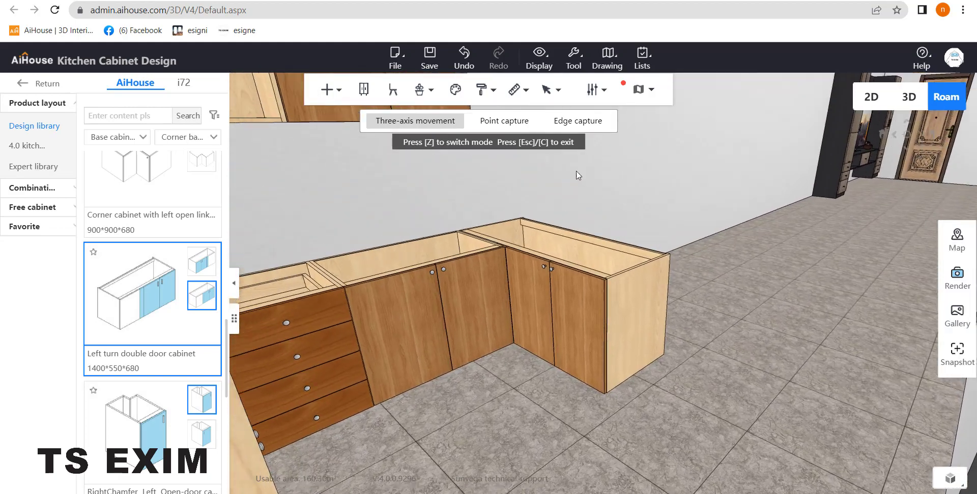
Exit the three-axis movement mode and delete the Left turn double door cabinet at the end of the base run
{"action": "left_click_drag", "start_coordinate": [673, 183], "coordinate": [552, 155]}
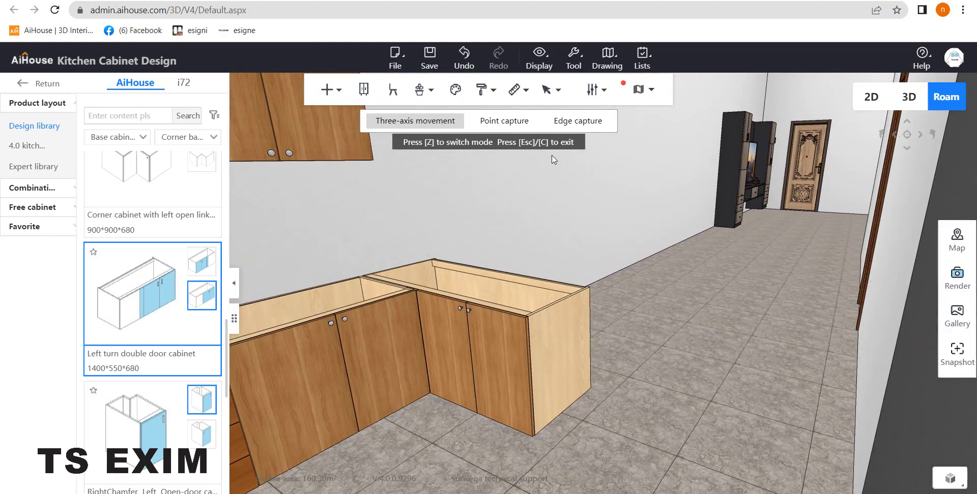
{"action": "key", "text": "Escape"}
{"action": "left_click_drag", "start_coordinate": [599, 219], "coordinate": [693, 215]}
{"action": "left_click", "coordinate": [693, 216]}
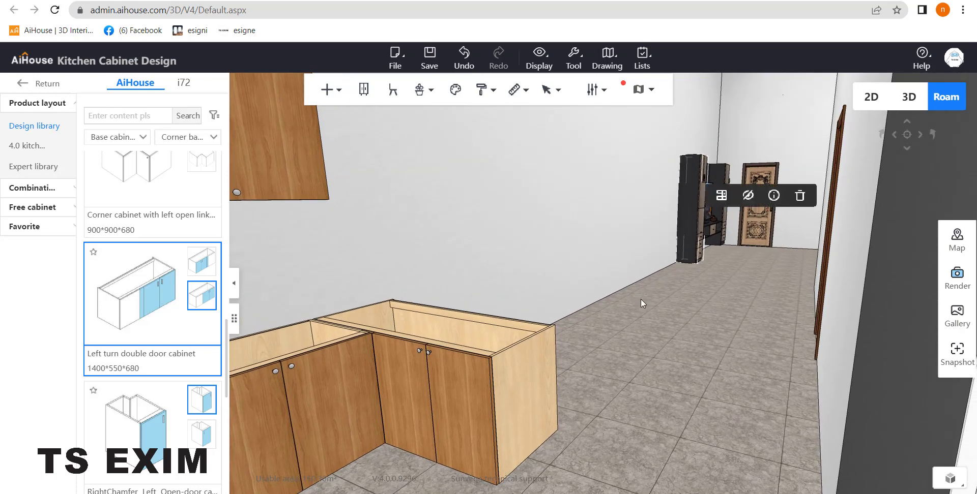
{"action": "left_click", "coordinate": [525, 341]}
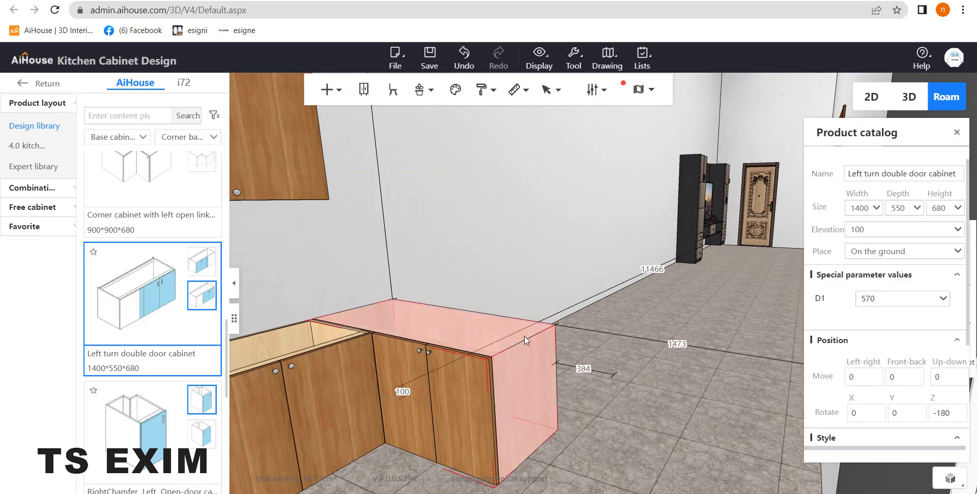
{"action": "key", "text": "Delete"}
Hide the dark tall cabinet unit along the wall near the far door
{"action": "left_click", "coordinate": [689, 179]}
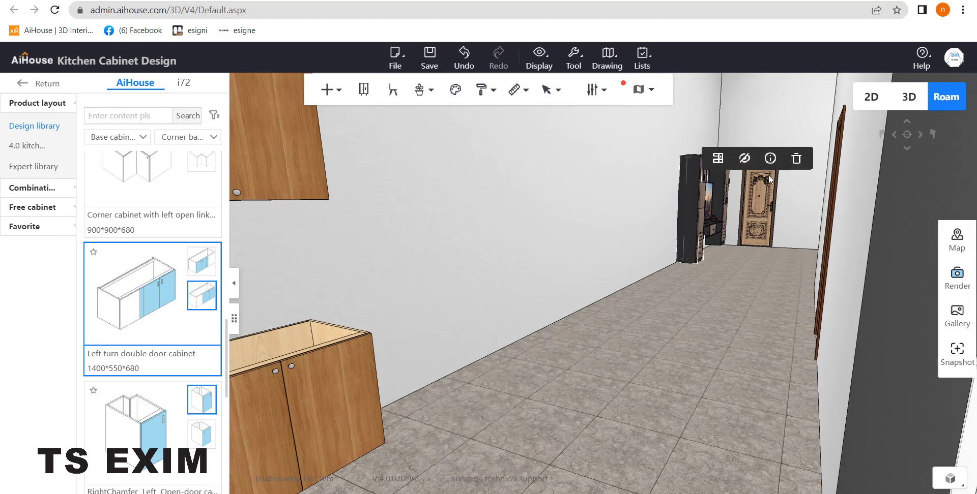
{"action": "left_click", "coordinate": [753, 163]}
{"action": "left_click_drag", "start_coordinate": [646, 293], "coordinate": [655, 284]}
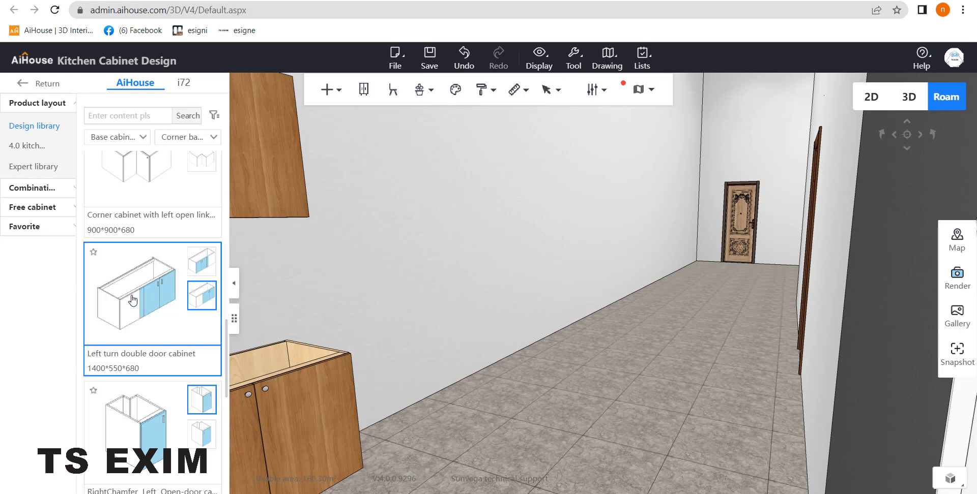
Place the 1400-wide Left turn double door cabinet at the far end wall by the door, and move it along the wall toward the base run
{"action": "left_click_drag", "start_coordinate": [362, 316], "coordinate": [521, 220]}
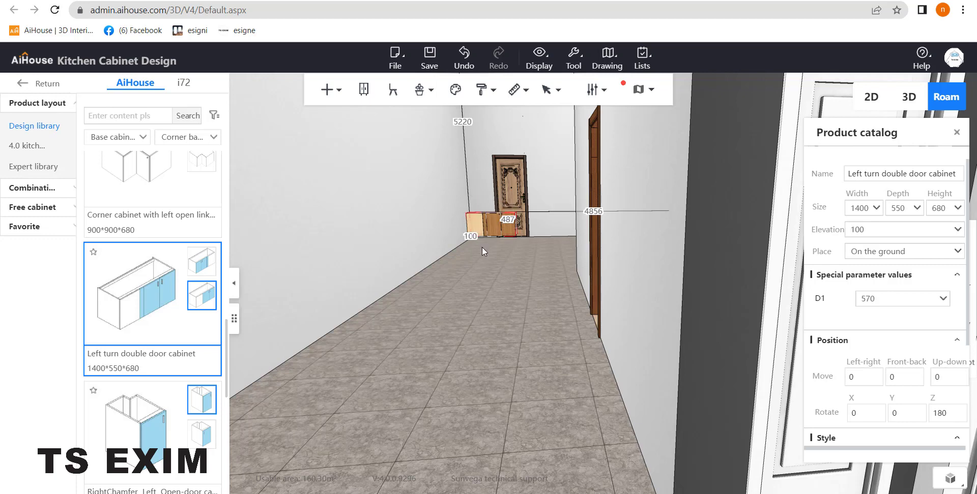
{"action": "key", "text": "c"}
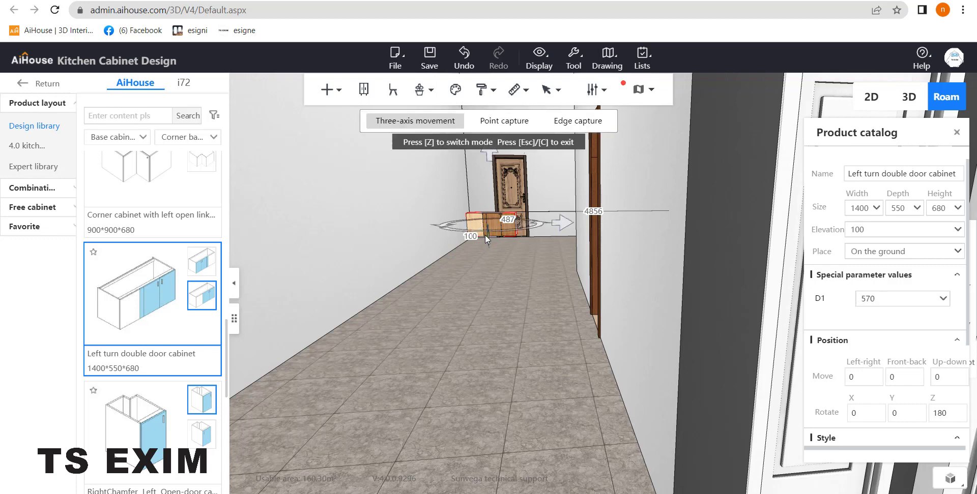
{"action": "left_click_drag", "start_coordinate": [487, 236], "coordinate": [342, 386]}
{"action": "left_click_drag", "start_coordinate": [500, 259], "coordinate": [395, 370]}
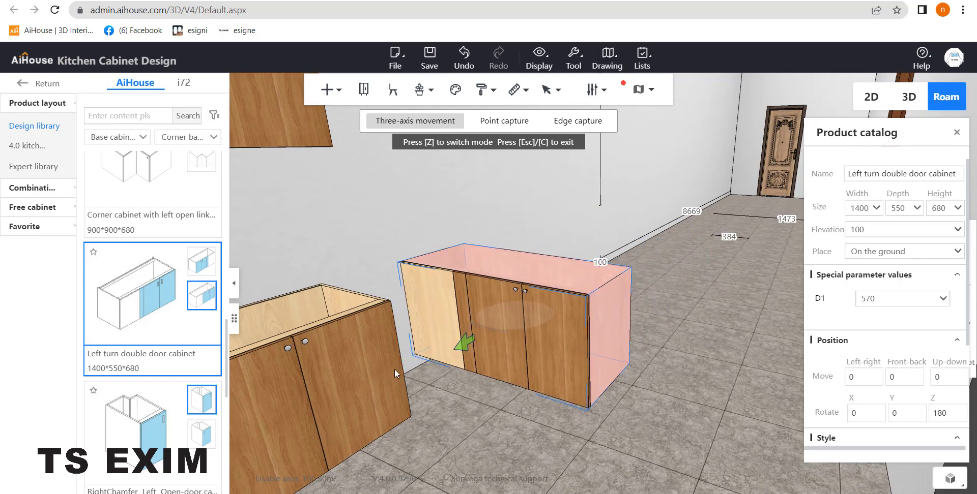
Slide the corner cabinet against the side of the 900-wide double door base cabinet to turn the base run away from the wall
{"action": "left_click_drag", "start_coordinate": [567, 196], "coordinate": [664, 163]}
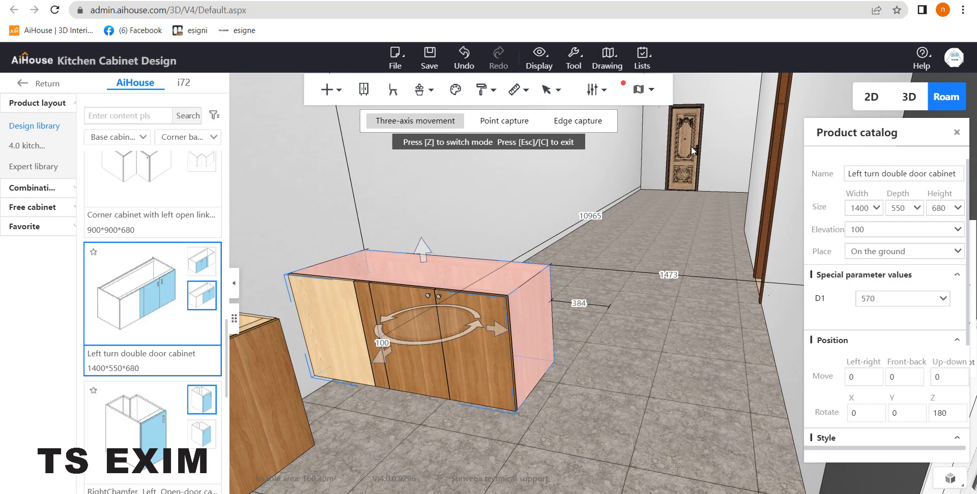
{"action": "left_click_drag", "start_coordinate": [501, 210], "coordinate": [456, 293]}
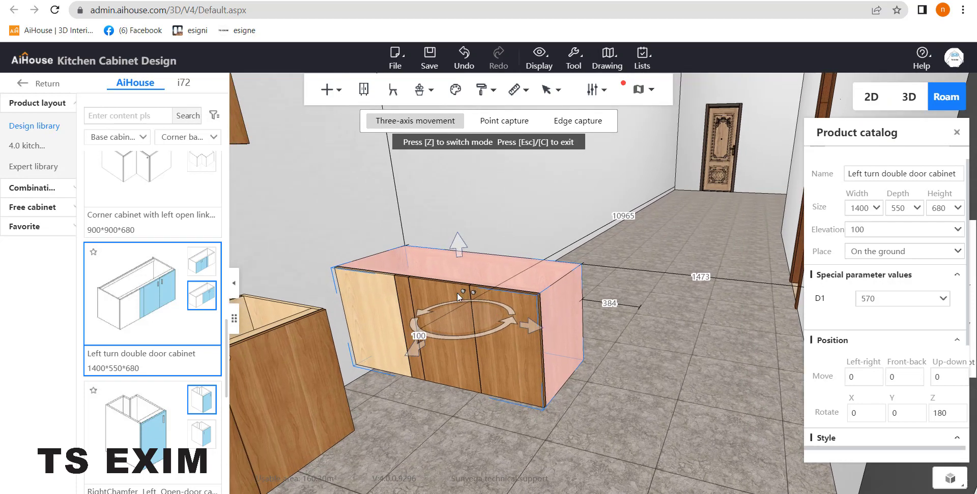
{"action": "left_click_drag", "start_coordinate": [417, 350], "coordinate": [334, 395]}
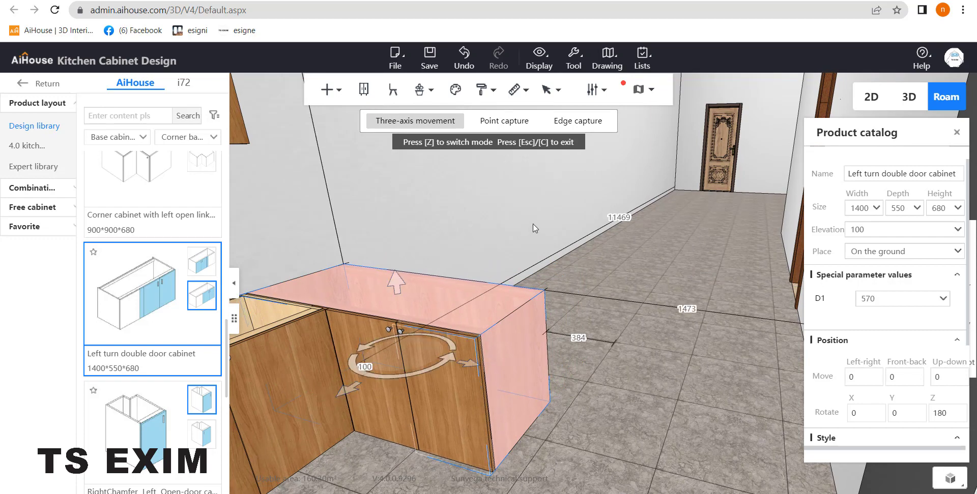
{"action": "left_click_drag", "start_coordinate": [575, 183], "coordinate": [529, 207]}
{"action": "scroll", "coordinate": [526, 244], "scroll_direction": "up", "scroll_amount": 6}
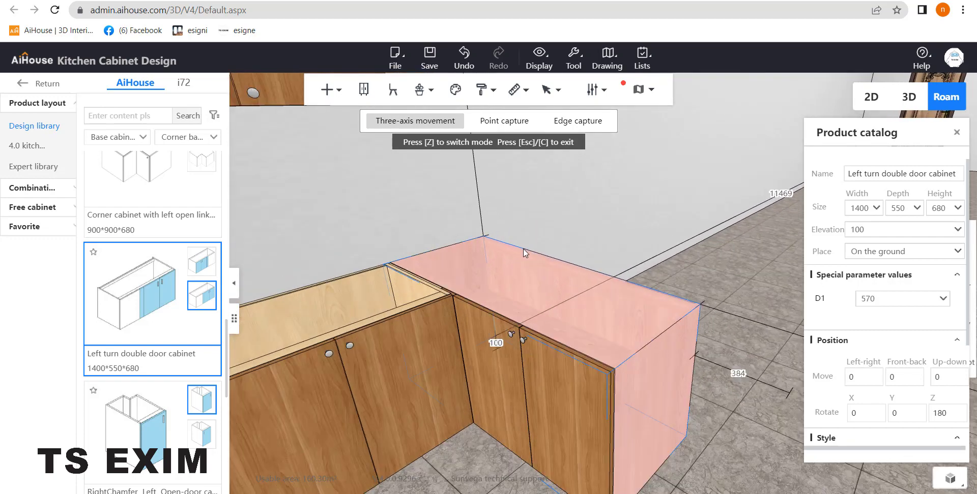
Exit the three-axis movement mode and deselect the Left turn double door cabinet at the end of the base run
{"action": "left_click_drag", "start_coordinate": [543, 263], "coordinate": [496, 302]}
{"action": "key", "text": "Escape"}
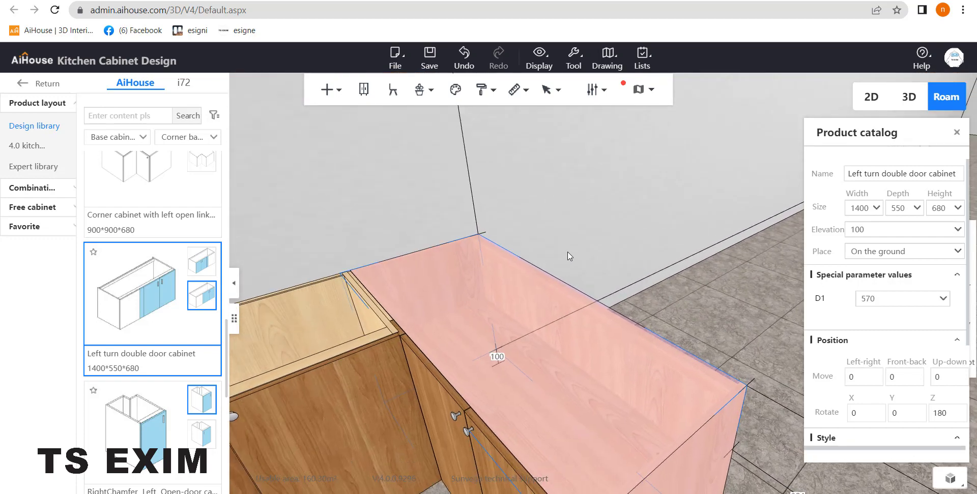
{"action": "left_click_drag", "start_coordinate": [581, 226], "coordinate": [524, 285]}
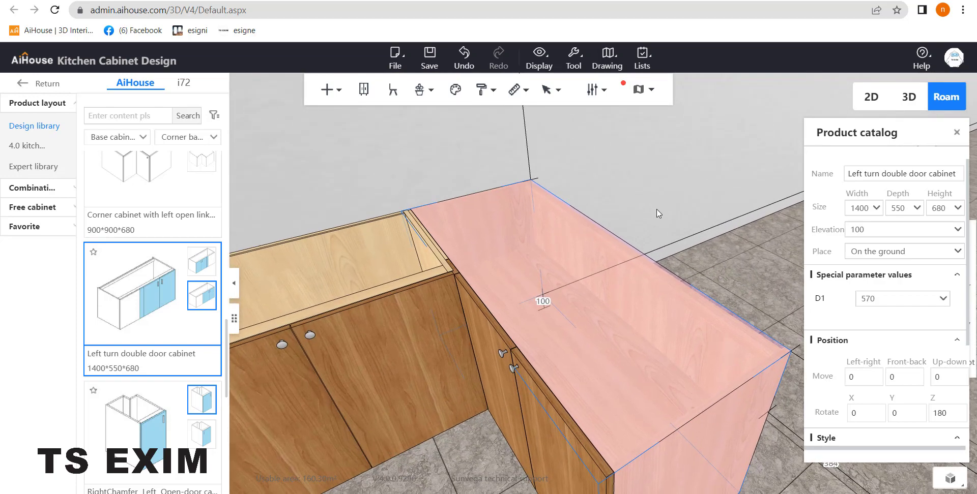
{"action": "scroll", "coordinate": [656, 204], "scroll_direction": "down", "scroll_amount": 8}
{"action": "right_click", "coordinate": [650, 171]}
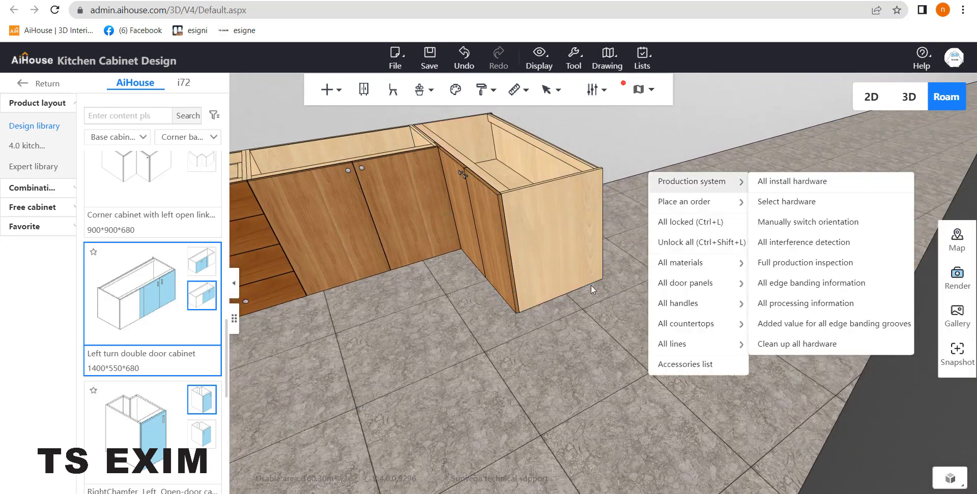
{"action": "left_click_drag", "start_coordinate": [575, 297], "coordinate": [733, 243]}
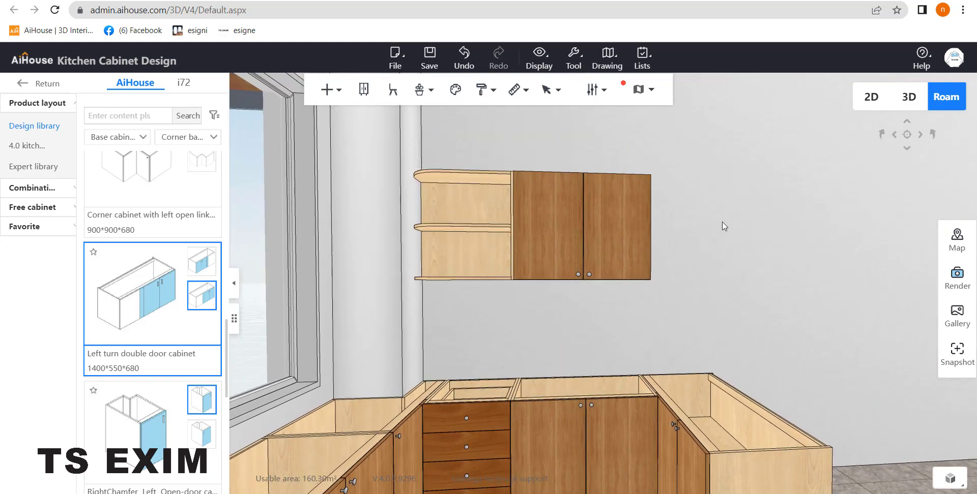
Choose the 300*330*700 Right Arc wall cabinet from the Open wall cabinet category of the wall cabinets
{"action": "key", "text": "d"}
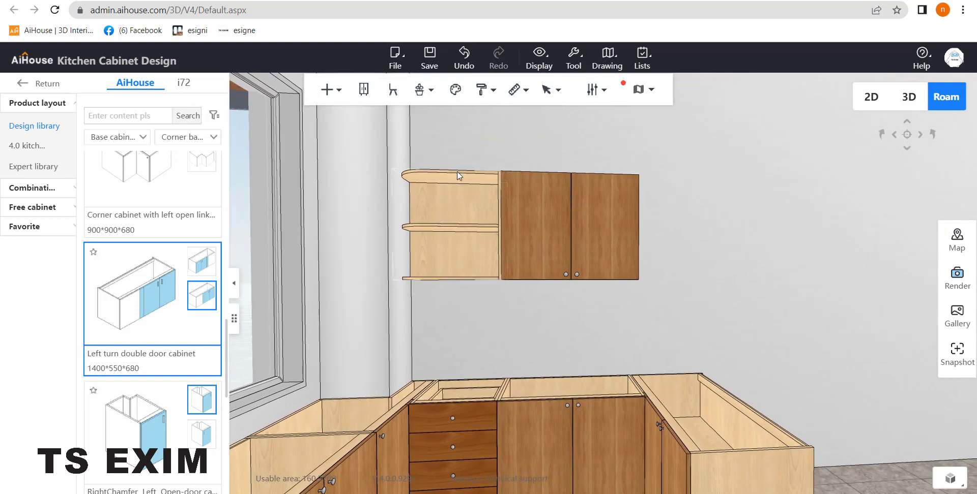
{"action": "scroll", "coordinate": [147, 186], "scroll_direction": "up", "scroll_amount": 5}
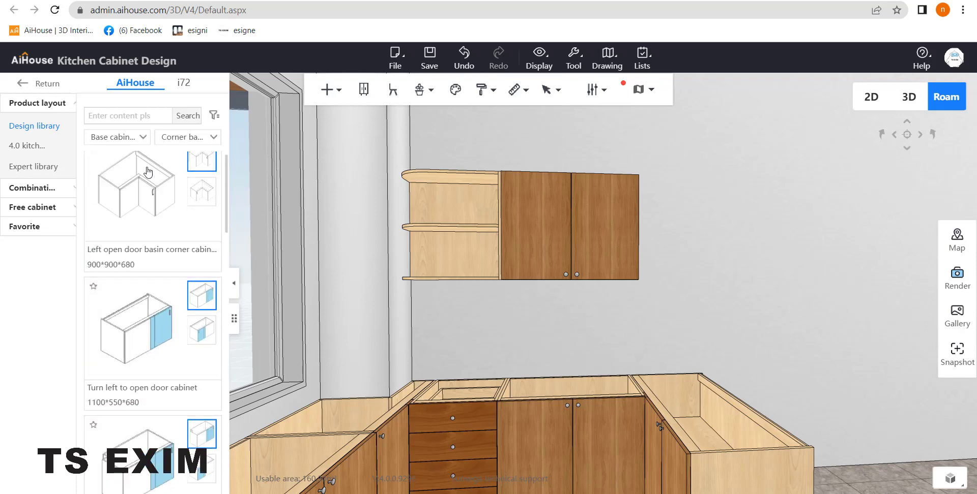
{"action": "left_click", "coordinate": [137, 138]}
{"action": "left_click", "coordinate": [127, 176]}
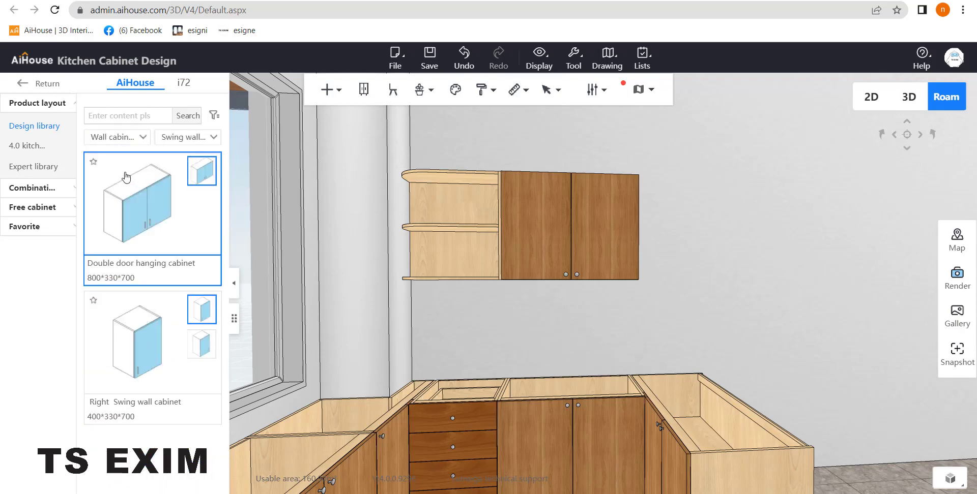
{"action": "left_click", "coordinate": [185, 138]}
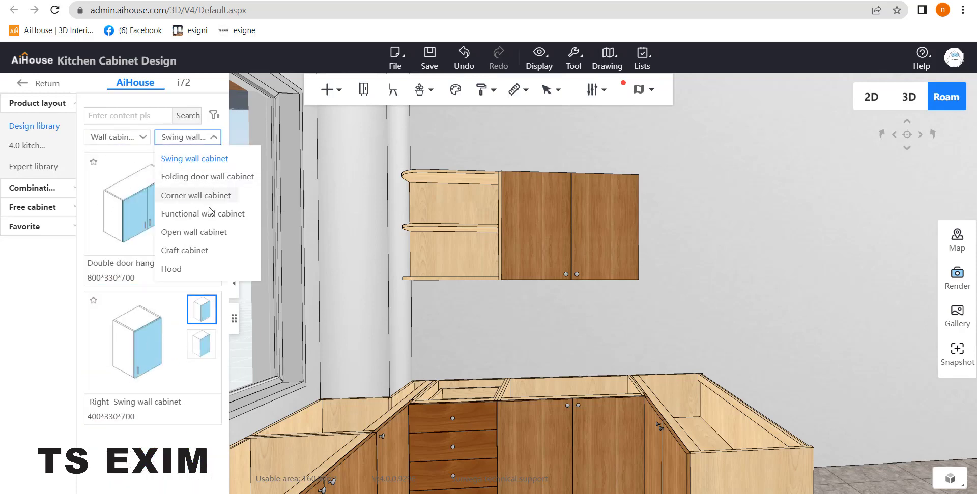
{"action": "left_click", "coordinate": [197, 233]}
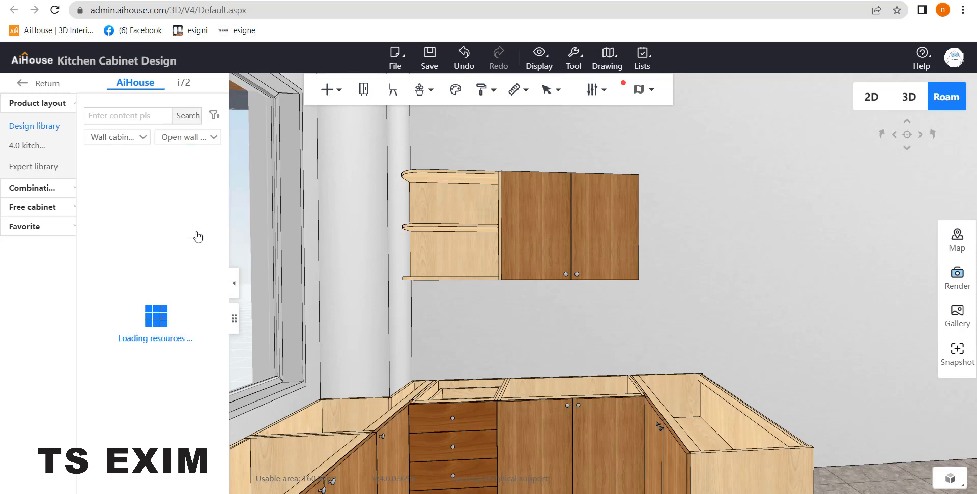
{"action": "scroll", "coordinate": [228, 227], "scroll_direction": "down", "scroll_amount": 15}
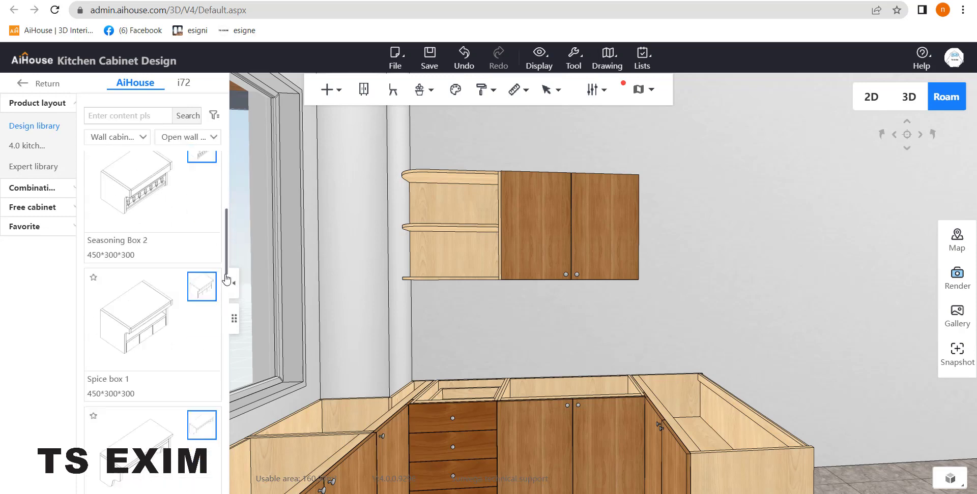
{"action": "scroll", "coordinate": [201, 412], "scroll_direction": "down", "scroll_amount": 9}
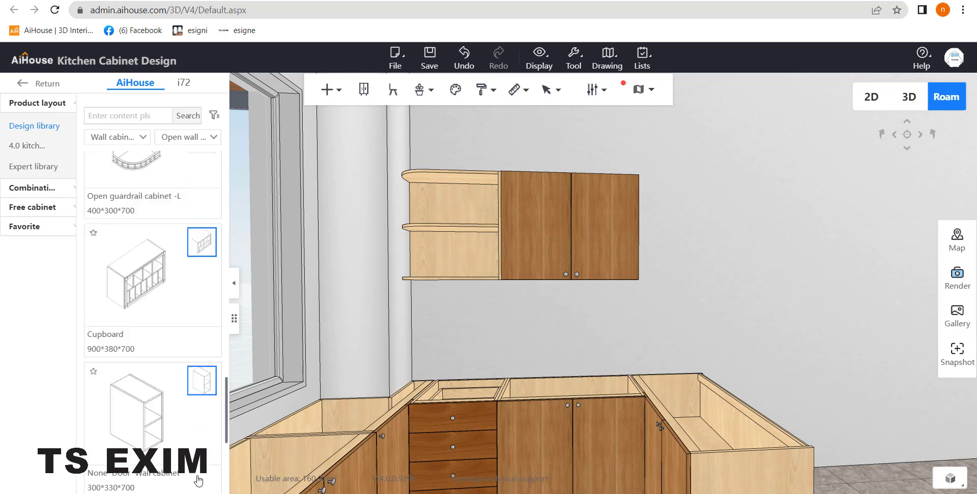
{"action": "left_click", "coordinate": [210, 278]}
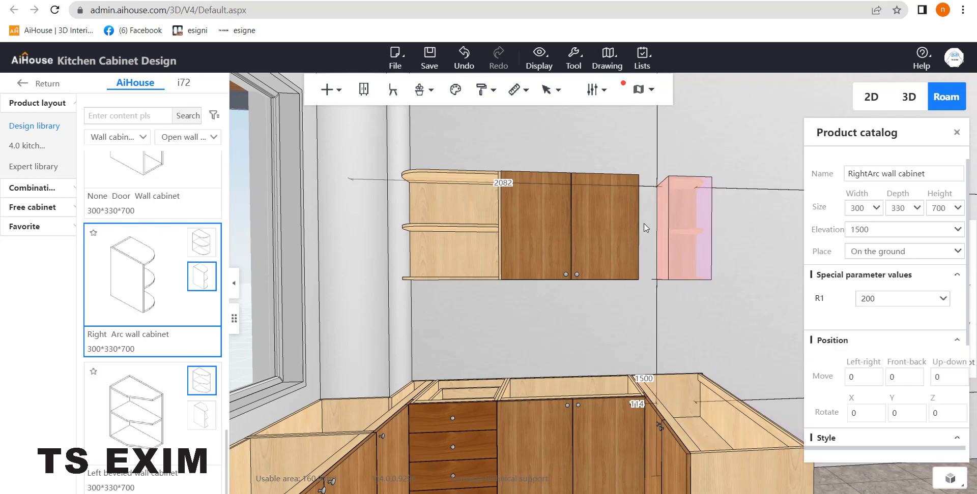
Place the Right Arc wall cabinet on the wall and attach it to the free side of the double door hanging cabinet
{"action": "left_click", "coordinate": [736, 266]}
{"action": "left_click_drag", "start_coordinate": [733, 272], "coordinate": [615, 180]}
{"action": "scroll", "coordinate": [684, 323], "scroll_direction": "up", "scroll_amount": 3}
{"action": "left_click", "coordinate": [615, 180]}
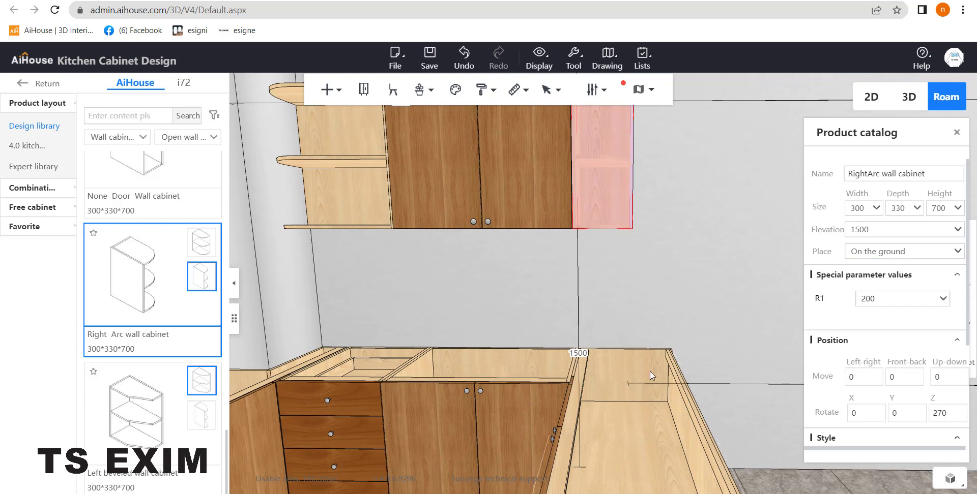
Set the Right Arc wall cabinet's width to 550 and deselect it
{"action": "left_click", "coordinate": [649, 371]}
{"action": "left_click", "coordinate": [605, 156]}
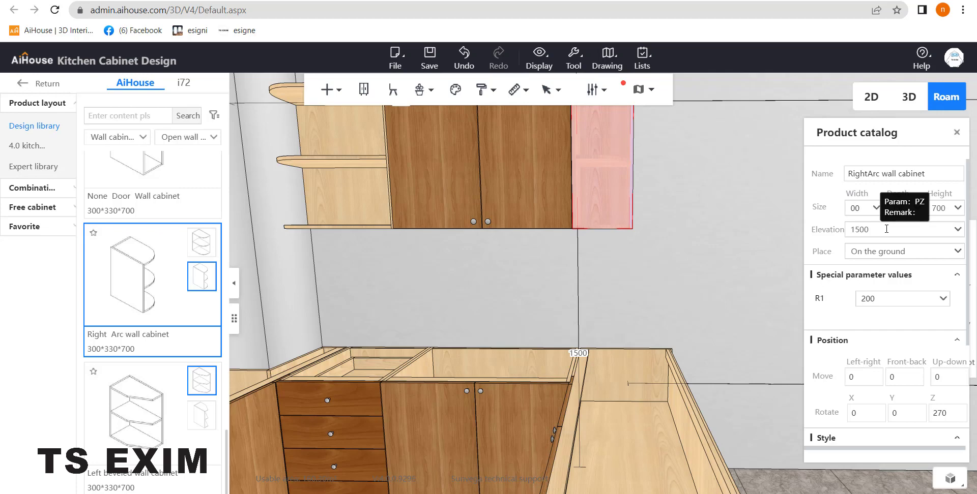
{"action": "type", "text": "55"}
{"action": "key", "text": "Return"}
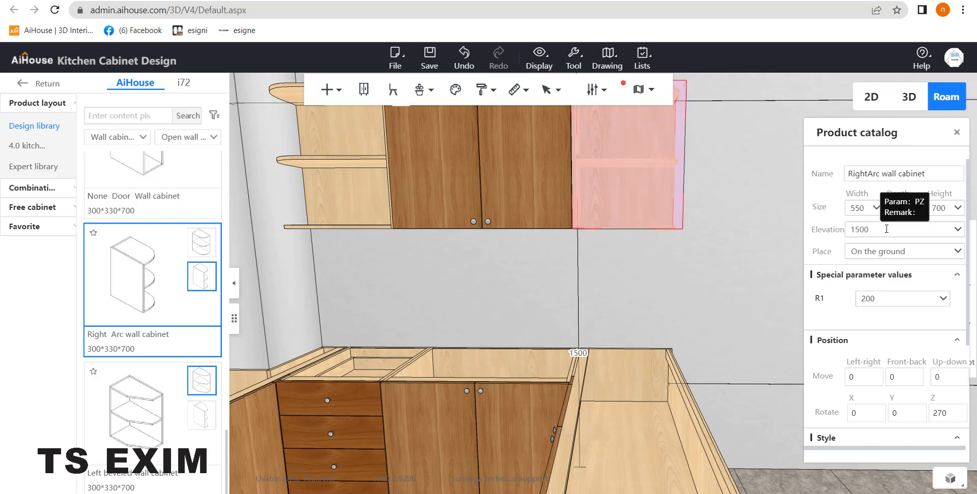
{"action": "left_click", "coordinate": [697, 250]}
Select the 900-wide double door base cabinet under the window and start a sink installation on it
{"action": "scroll", "coordinate": [696, 267], "scroll_direction": "down", "scroll_amount": 3}
{"action": "right_click_drag", "start_coordinate": [649, 283], "coordinate": [722, 286]}
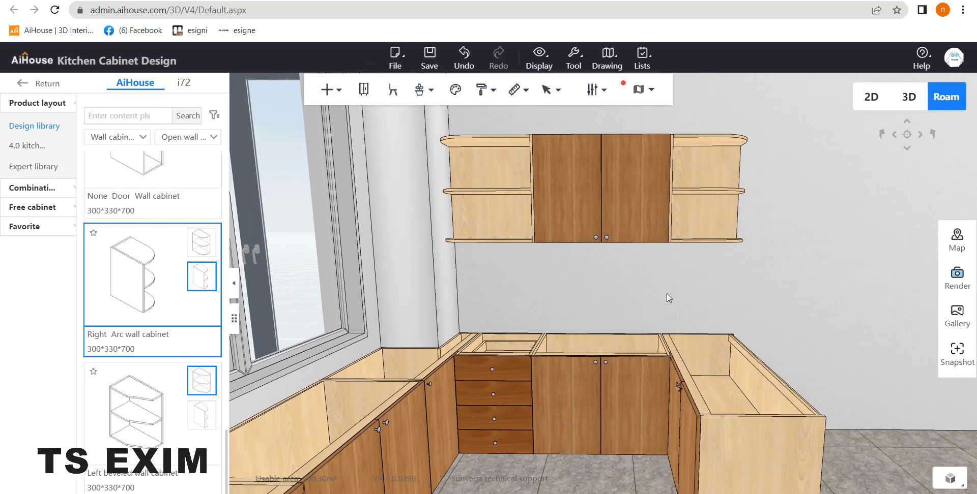
{"action": "left_click_drag", "start_coordinate": [684, 300], "coordinate": [665, 290]}
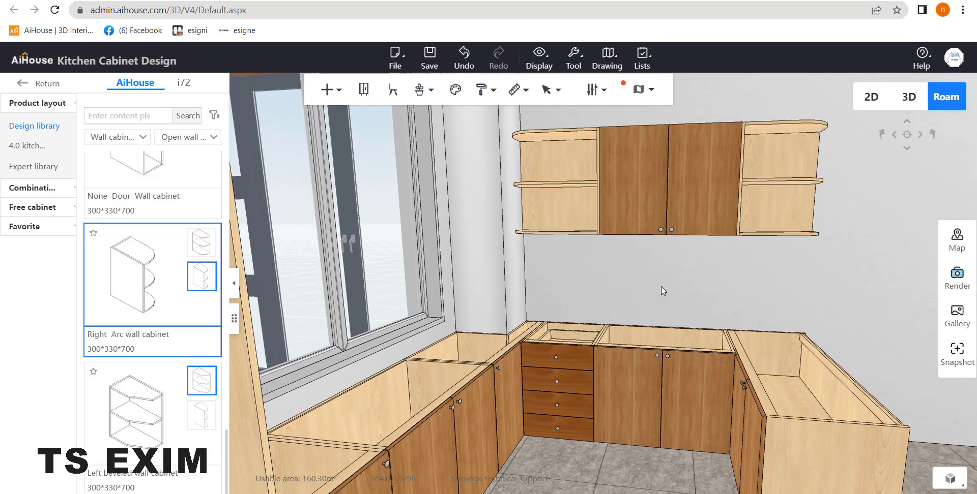
{"action": "left_click_drag", "start_coordinate": [666, 322], "coordinate": [326, 359]}
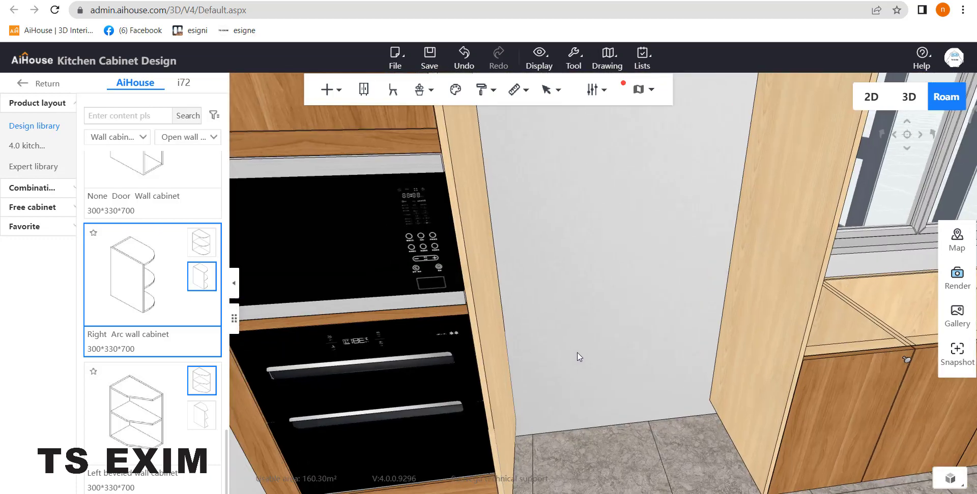
{"action": "left_click_drag", "start_coordinate": [578, 354], "coordinate": [598, 239]}
{"action": "left_click_drag", "start_coordinate": [593, 207], "coordinate": [564, 226]}
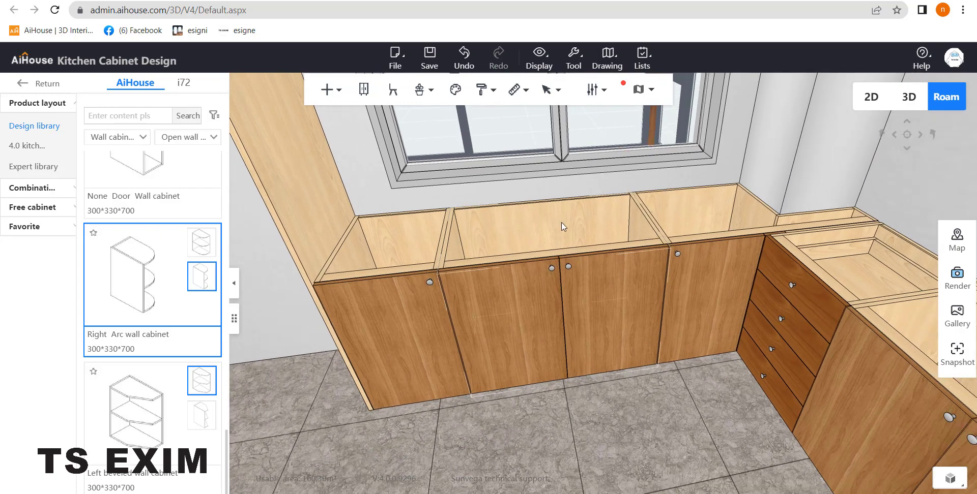
{"action": "left_click", "coordinate": [545, 218]}
{"action": "scroll", "coordinate": [625, 397], "scroll_direction": "up", "scroll_amount": 5}
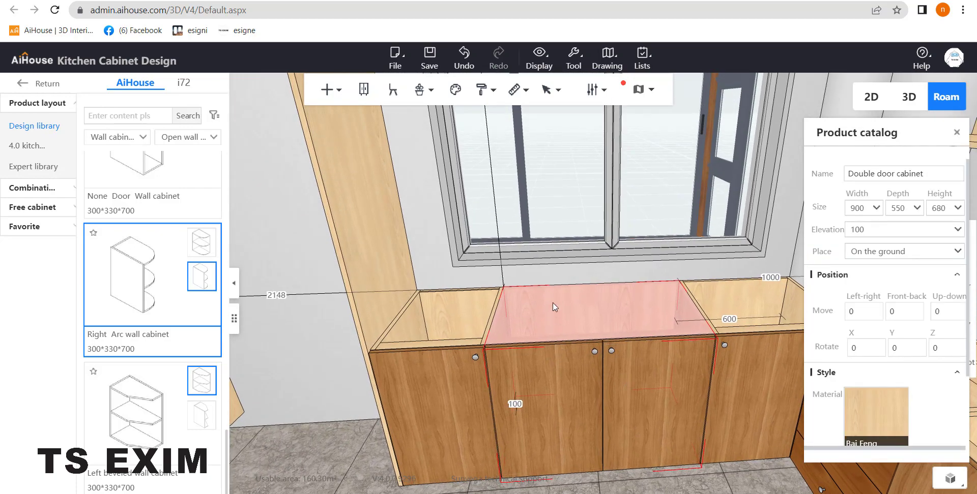
{"action": "right_click", "coordinate": [558, 303]}
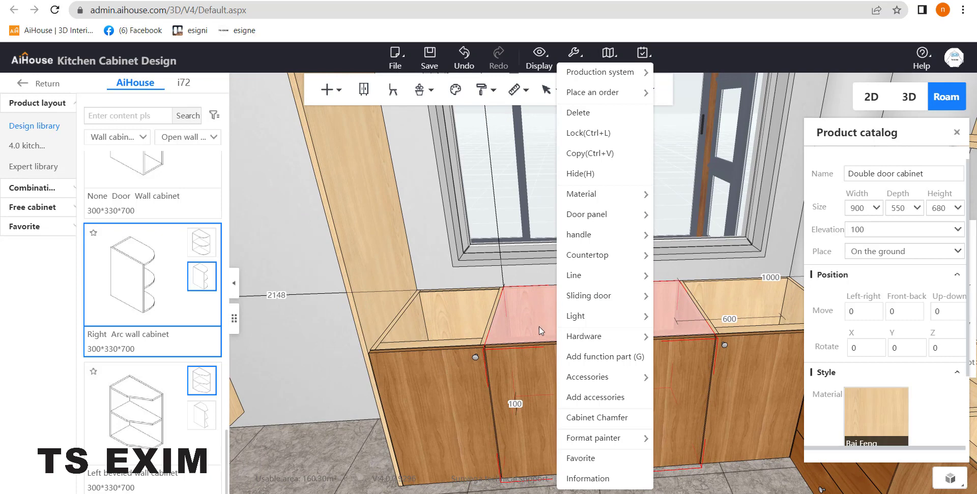
{"action": "mouse_move", "coordinate": [602, 338]}
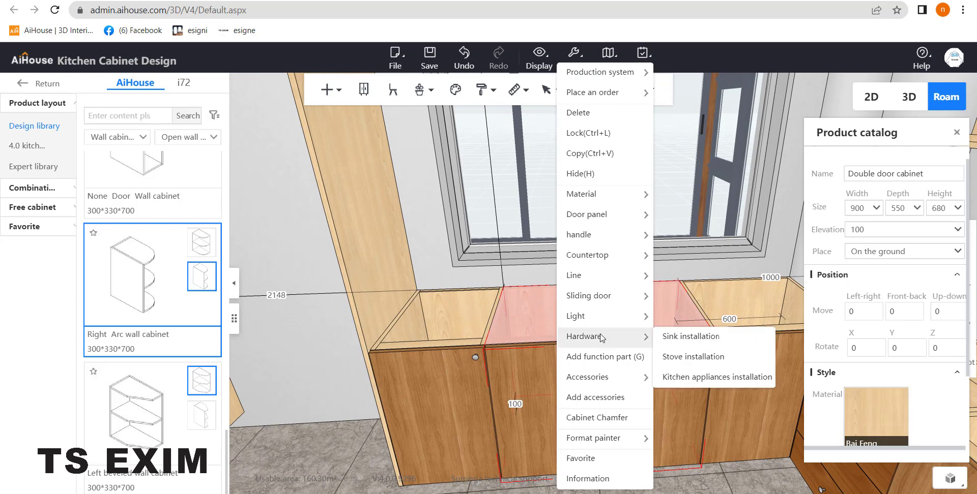
{"action": "left_click", "coordinate": [747, 339]}
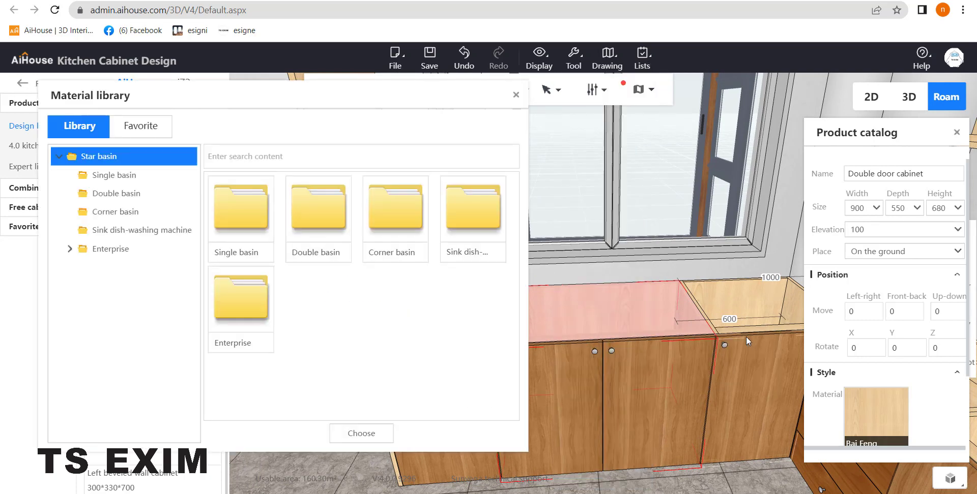
Install the second Star basin model from the Double basin folder in the base cabinet under the window
{"action": "left_click", "coordinate": [144, 195]}
{"action": "left_click", "coordinate": [142, 213]}
{"action": "left_click", "coordinate": [147, 192]}
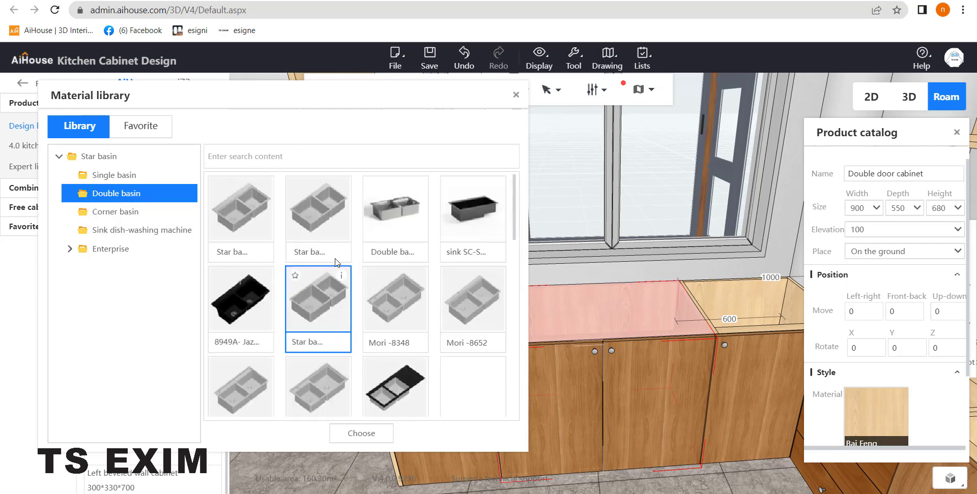
{"action": "double_click", "coordinate": [328, 219]}
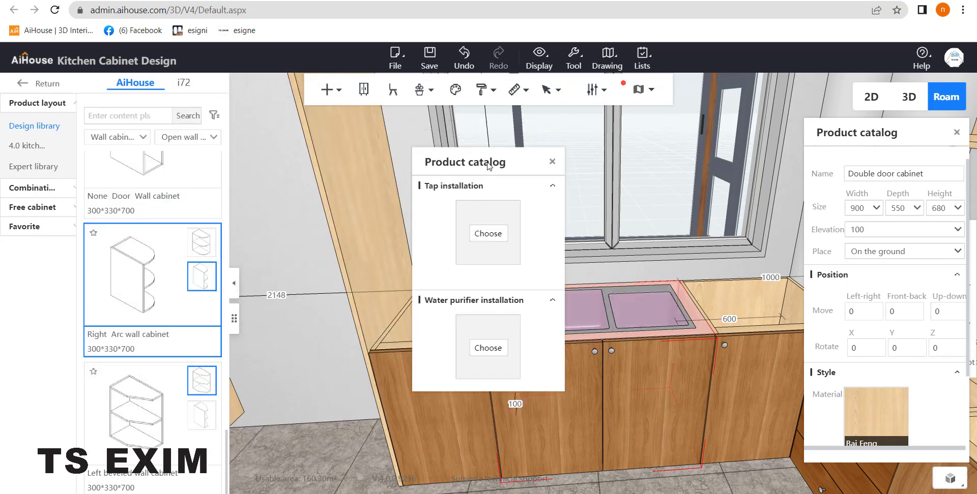
Install the Craftsman SLT faucet with the curved neck and round spray head as the tap of the double basin
{"action": "left_click_drag", "start_coordinate": [489, 165], "coordinate": [450, 158]}
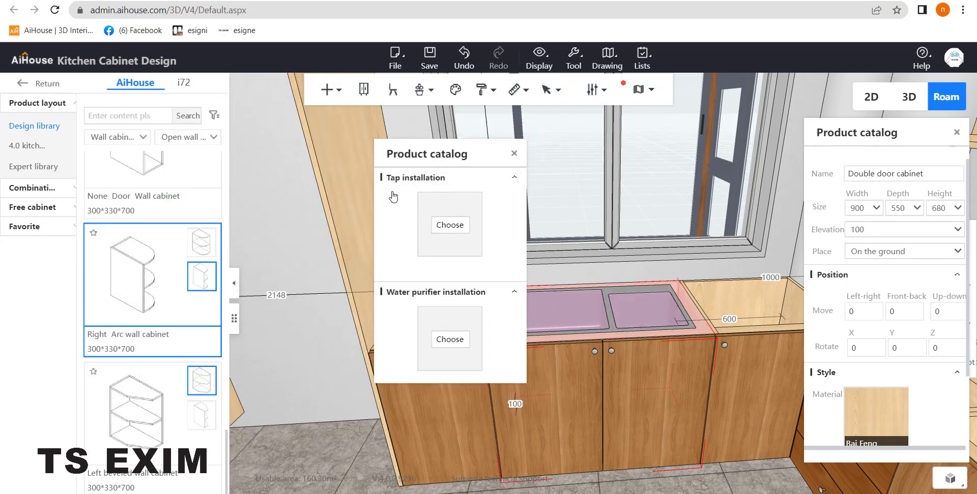
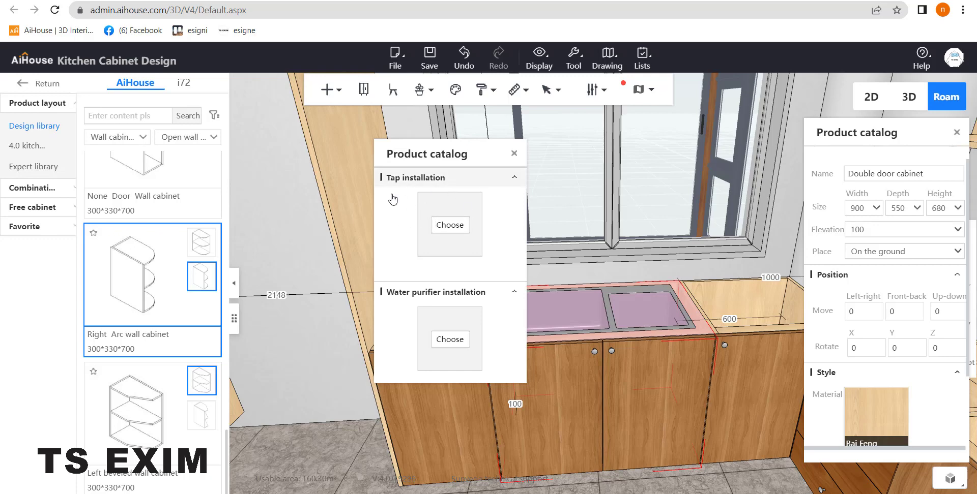
{"action": "left_click", "coordinate": [449, 226]}
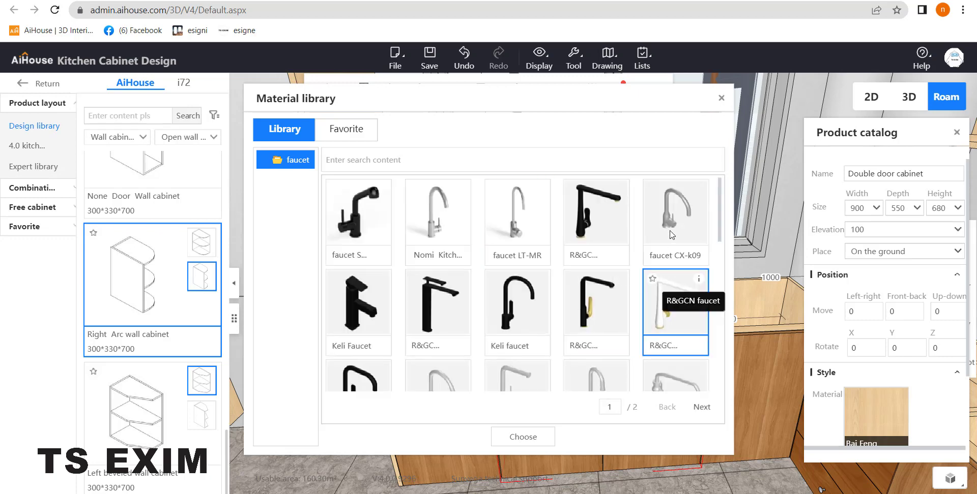
{"action": "scroll", "coordinate": [559, 285], "scroll_direction": "down", "scroll_amount": 5}
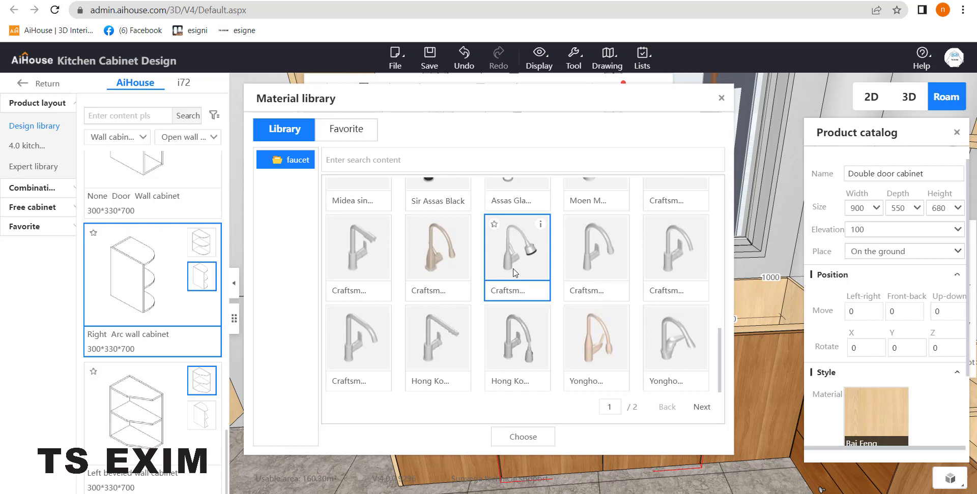
{"action": "double_click", "coordinate": [514, 271]}
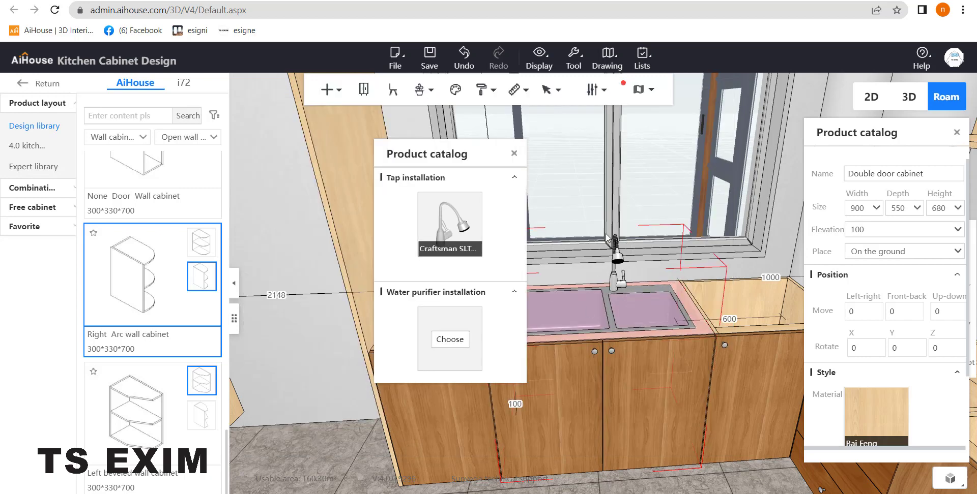
Add the "other/ Other s..." model as the sink's water purifier and close the tap and purifier settings
{"action": "left_click", "coordinate": [452, 341]}
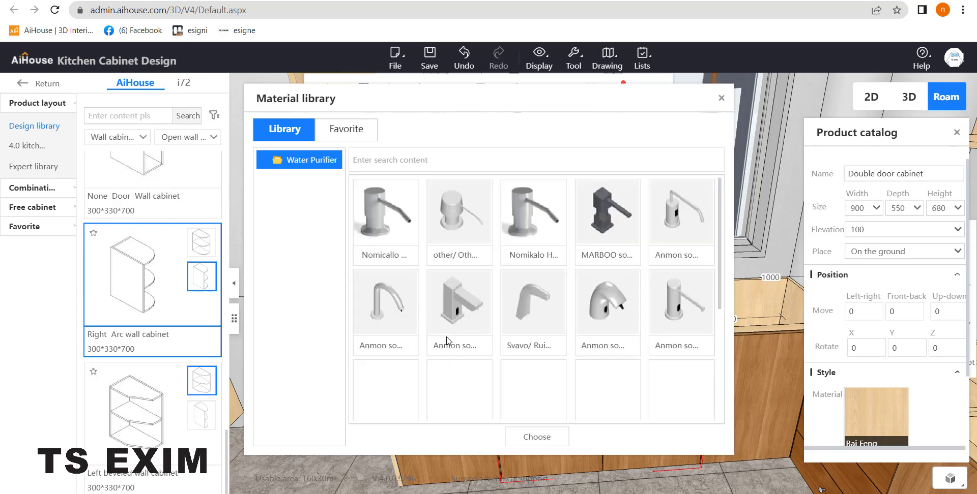
{"action": "left_click", "coordinate": [456, 200]}
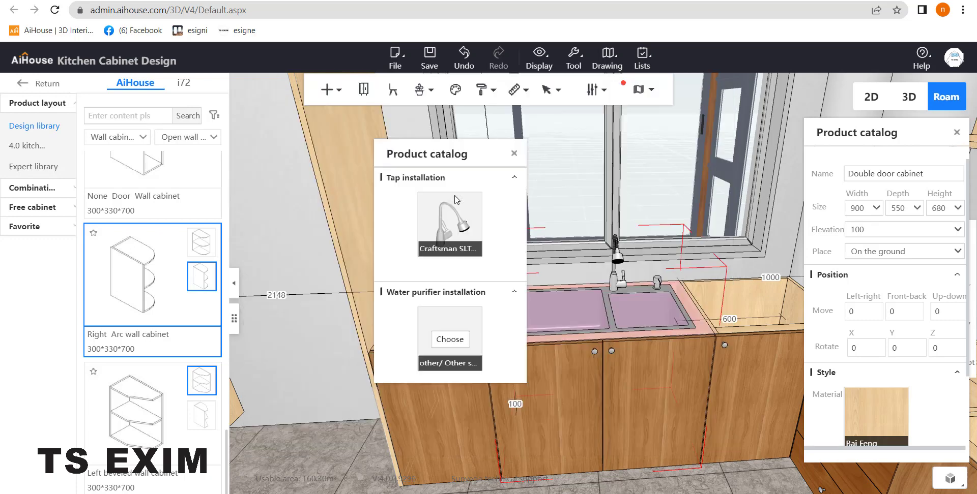
{"action": "left_click", "coordinate": [515, 156]}
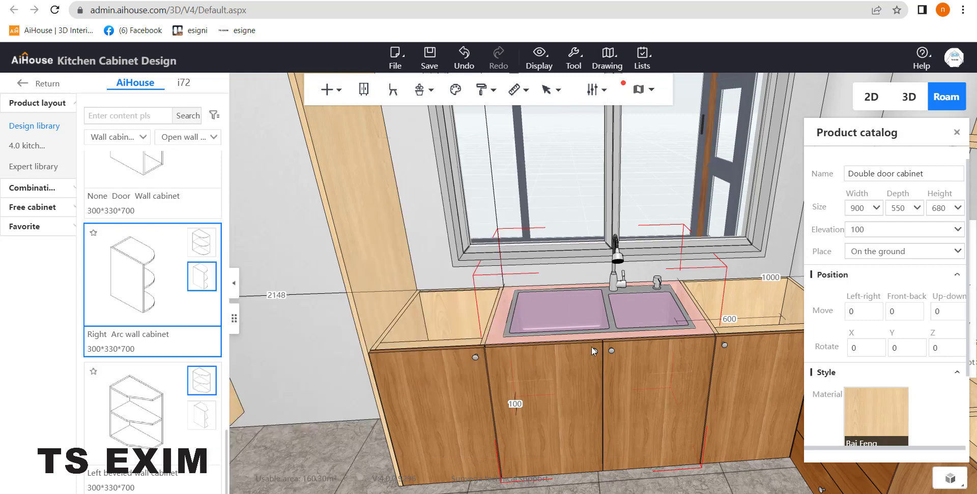
View the editing options available for the double basin, including sink replacement, and dismiss them
{"action": "scroll", "coordinate": [594, 316], "scroll_direction": "up", "scroll_amount": 3}
{"action": "mouse_move", "coordinate": [550, 273]}
{"action": "right_mouse_down"}
{"action": "mouse_move", "coordinate": [590, 274]}
{"action": "mouse_move", "coordinate": [541, 280]}
{"action": "right_mouse_up"}
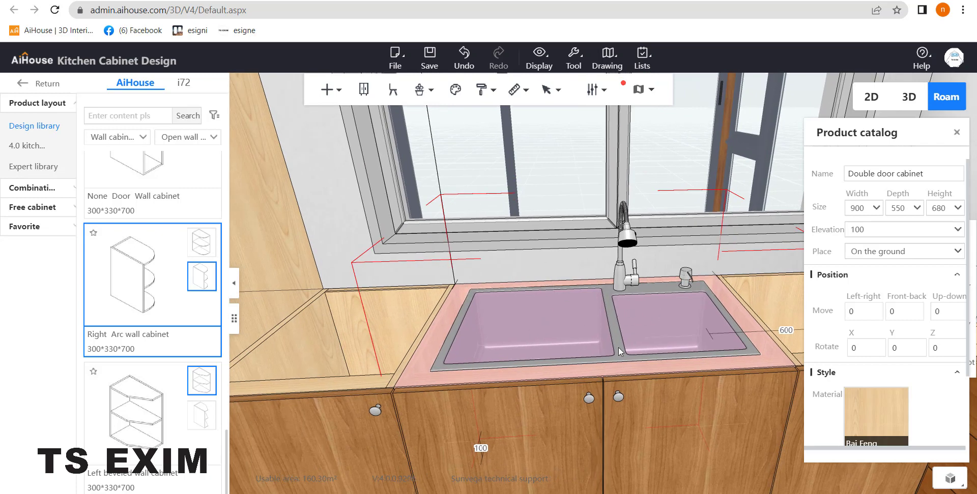
{"action": "right_click", "coordinate": [518, 304]}
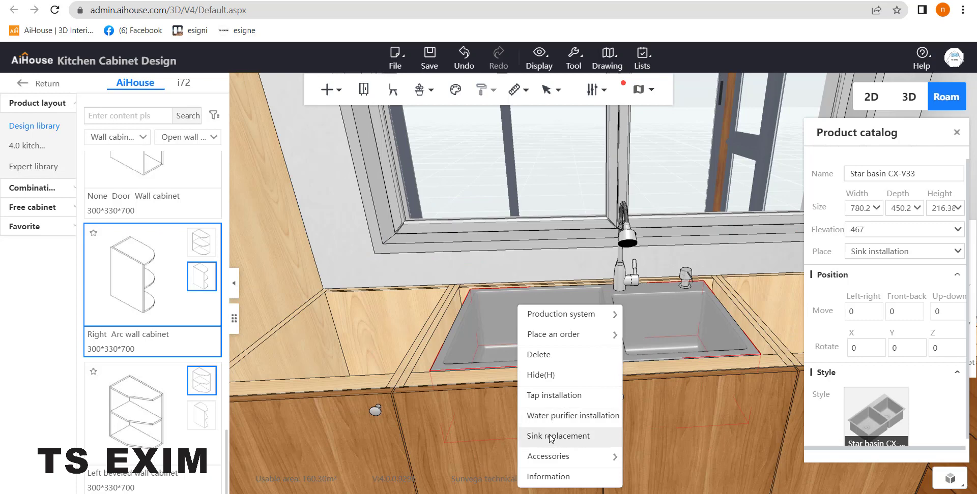
{"action": "left_click", "coordinate": [632, 268]}
Try to replace the Craftsman SLT003 tap from the faucet library, and close the library
{"action": "right_click", "coordinate": [627, 268]}
{"action": "left_click", "coordinate": [625, 268]}
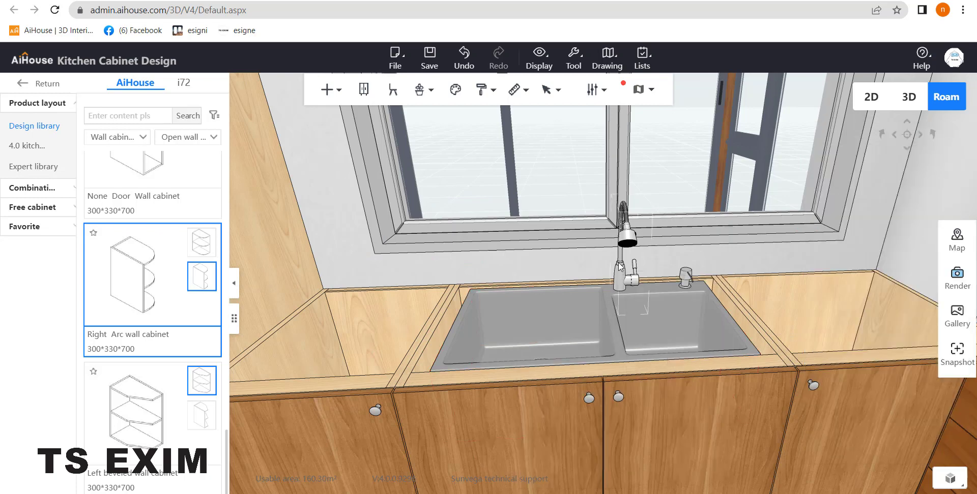
{"action": "right_click", "coordinate": [618, 262]}
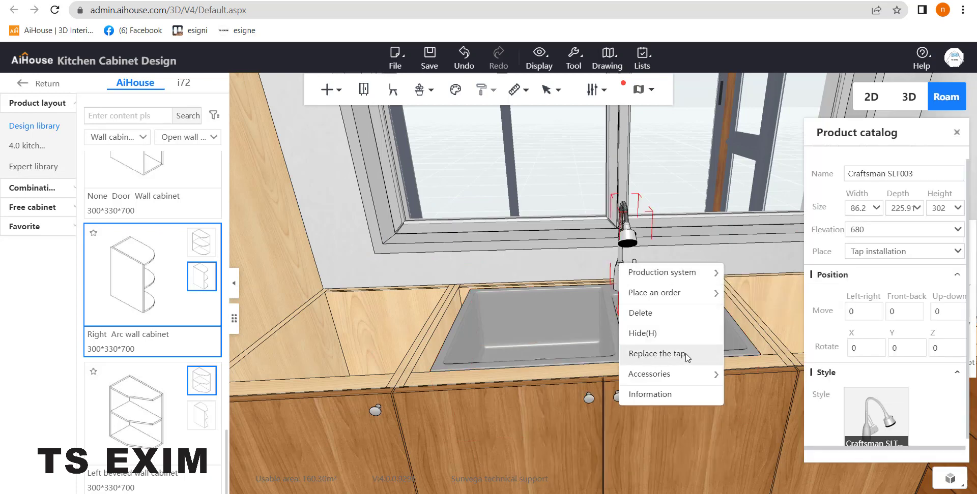
{"action": "left_click", "coordinate": [656, 353]}
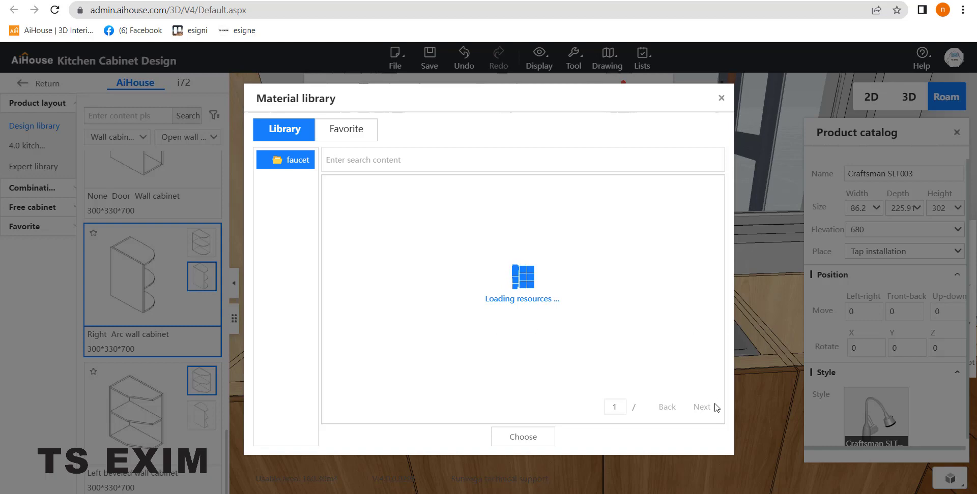
{"action": "left_click", "coordinate": [517, 442]}
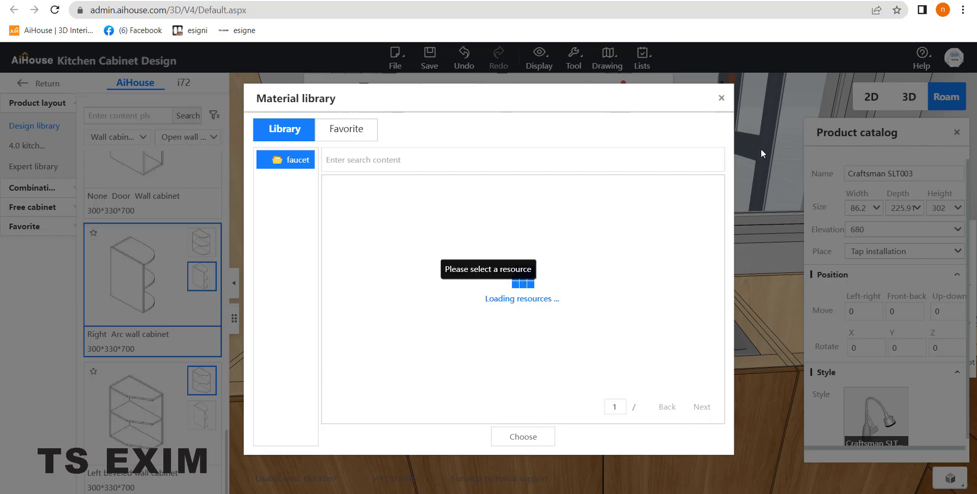
{"action": "left_click", "coordinate": [721, 98]}
{"action": "scroll", "coordinate": [630, 289], "scroll_direction": "up", "scroll_amount": 5}
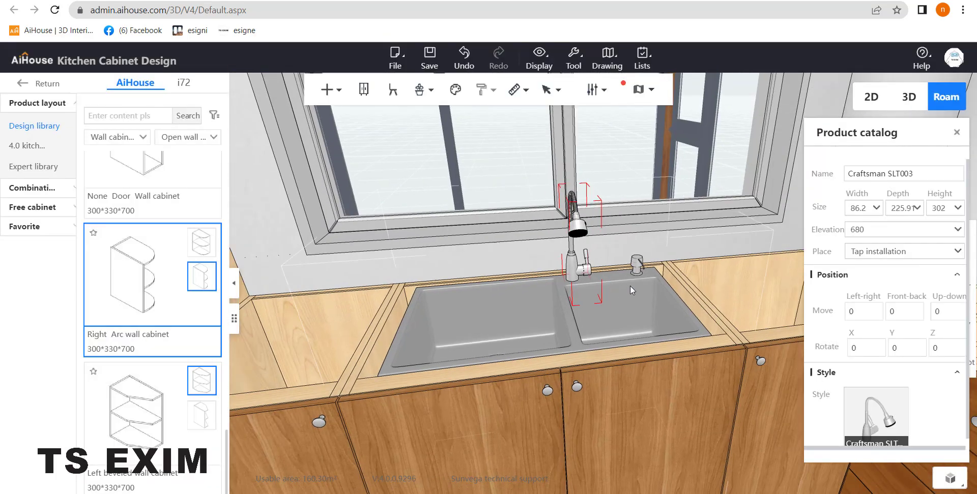
Replace the sink's water purifier with the dome-shaped Anmon soap dispenser in the second row of the Water Purifier library
{"action": "right_click", "coordinate": [636, 263]}
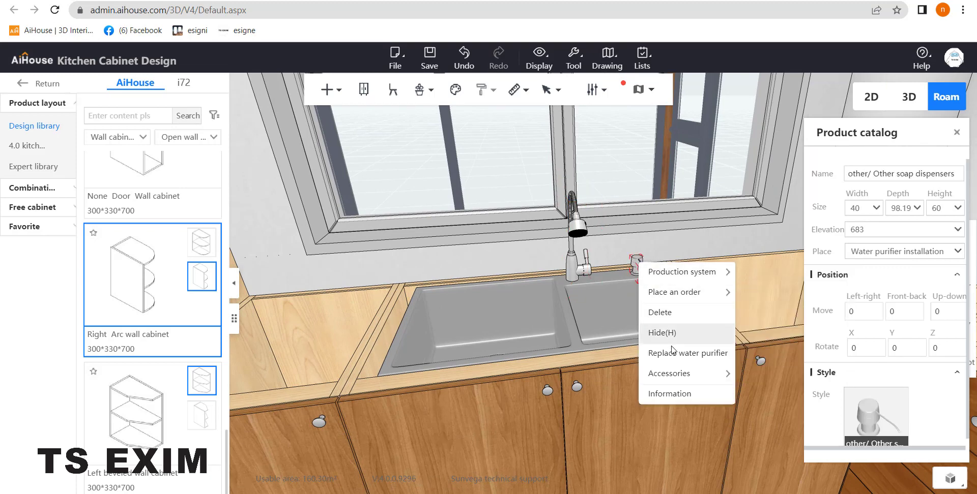
{"action": "left_click", "coordinate": [696, 352]}
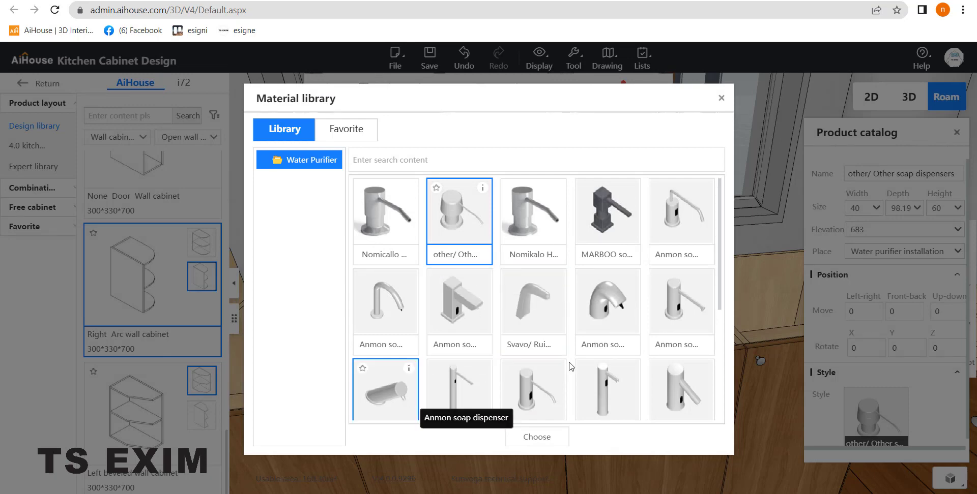
{"action": "left_click", "coordinate": [617, 309]}
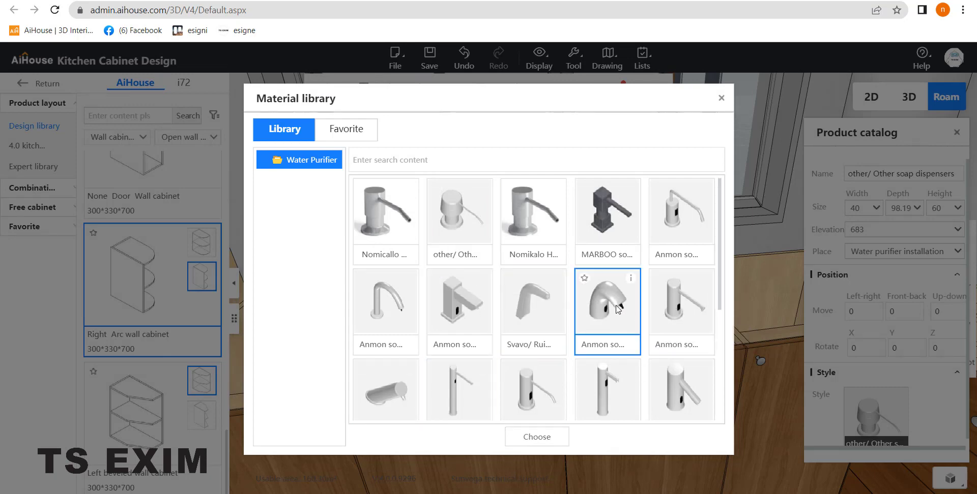
{"action": "double_click", "coordinate": [616, 306]}
{"action": "left_click_drag", "start_coordinate": [609, 322], "coordinate": [629, 289]}
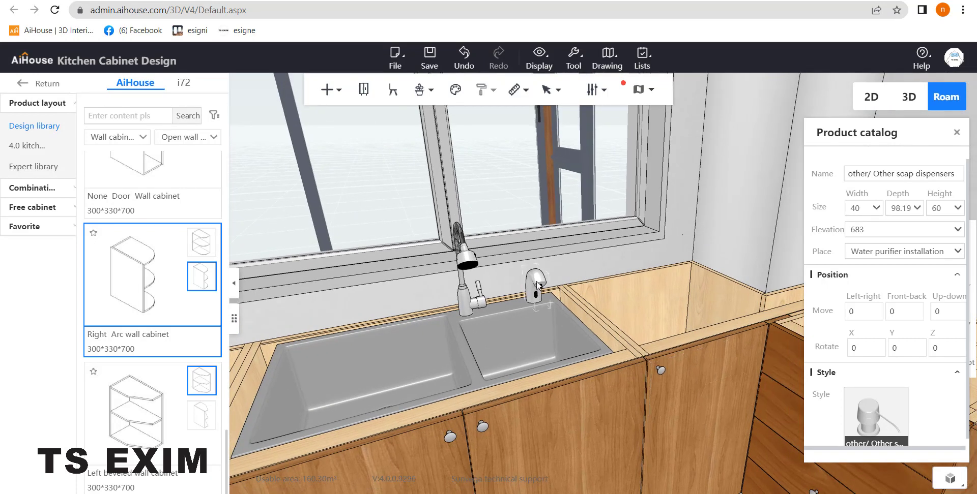
{"action": "right_click", "coordinate": [538, 285]}
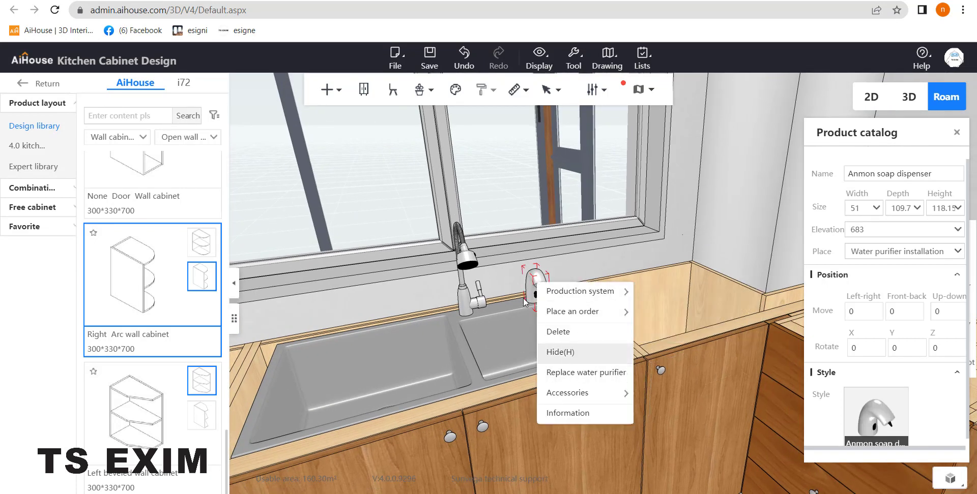
{"action": "left_click", "coordinate": [572, 272]}
{"action": "left_click_drag", "start_coordinate": [547, 278], "coordinate": [499, 302]}
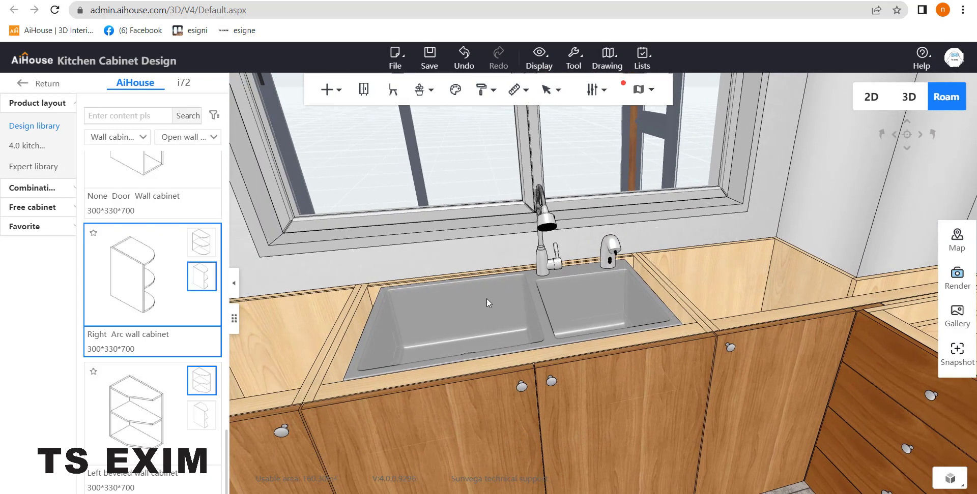
Set the Star basin's width to 800 and deselect it
{"action": "left_click", "coordinate": [411, 295]}
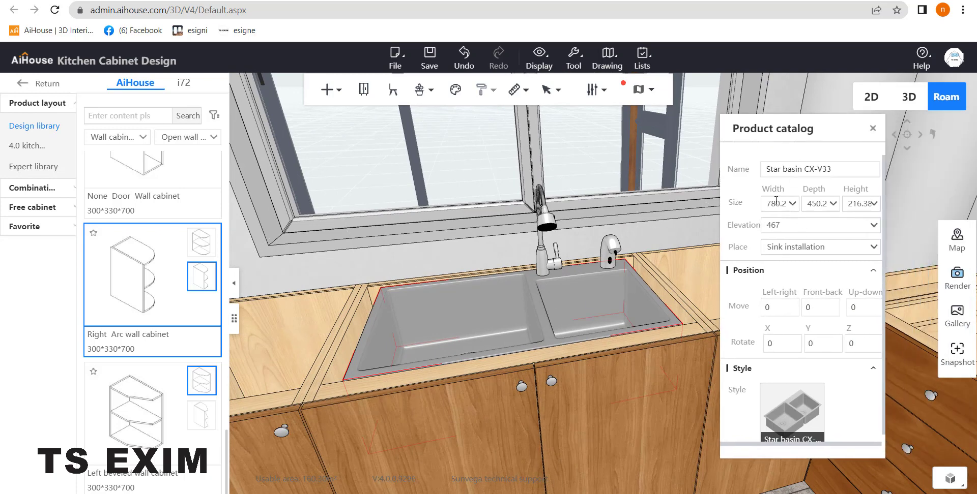
{"action": "left_click", "coordinate": [777, 203]}
{"action": "left_click_drag", "start_coordinate": [768, 204], "coordinate": [791, 204]}
{"action": "type", "text": "800"}
{"action": "key", "text": "Return"}
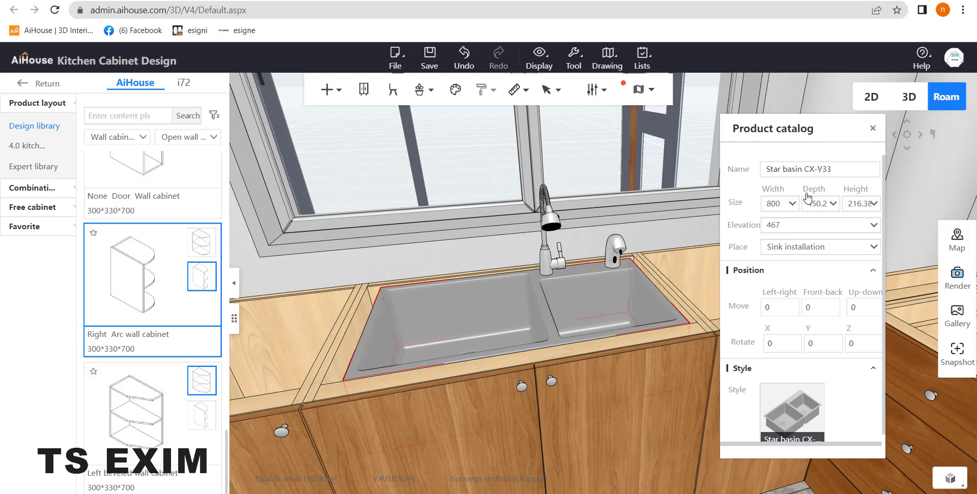
{"action": "left_click", "coordinate": [584, 226]}
{"action": "left_click_drag", "start_coordinate": [603, 234], "coordinate": [545, 298]}
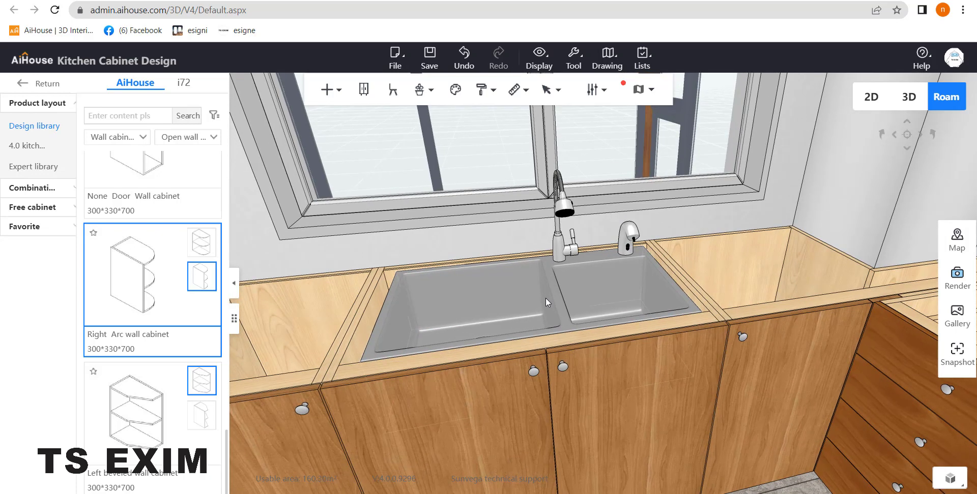
Shift the basin sideways with a left-right move of -50, and change that move to 50
{"action": "left_click", "coordinate": [546, 298]}
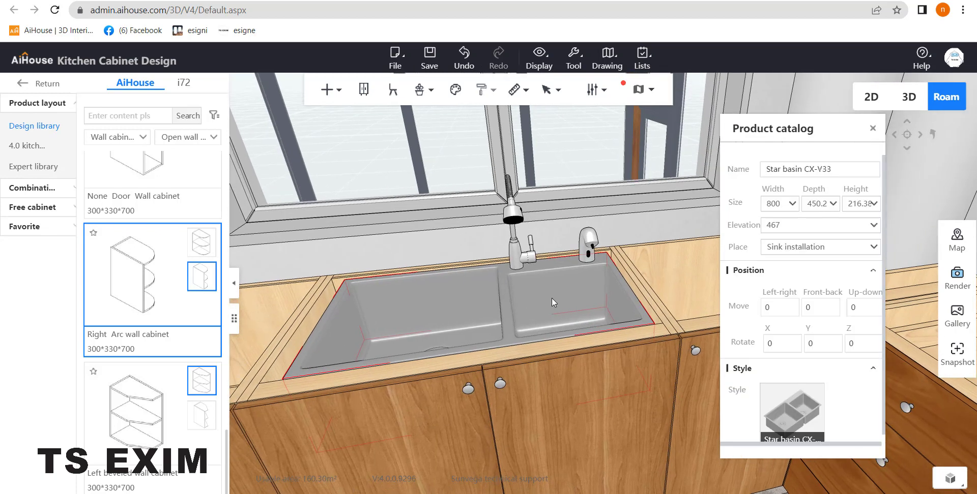
{"action": "left_click_drag", "start_coordinate": [554, 231], "coordinate": [550, 275]}
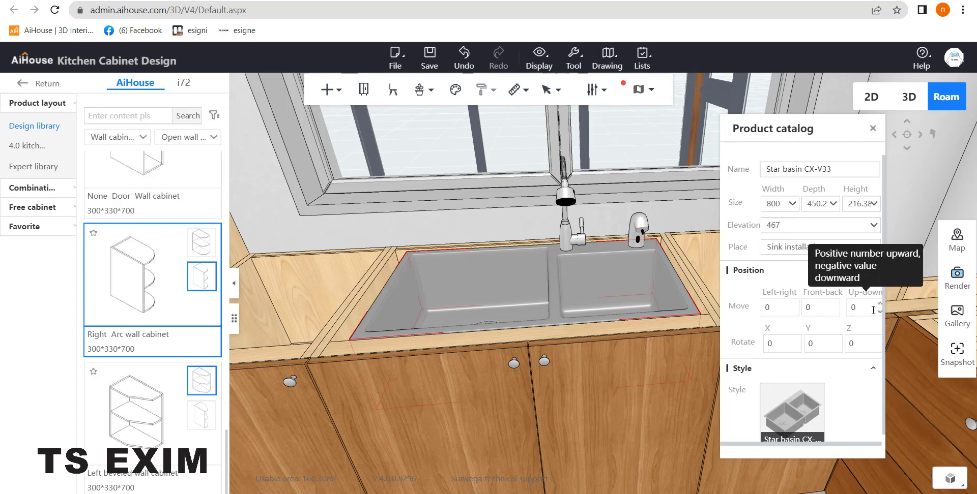
{"action": "left_click", "coordinate": [776, 308]}
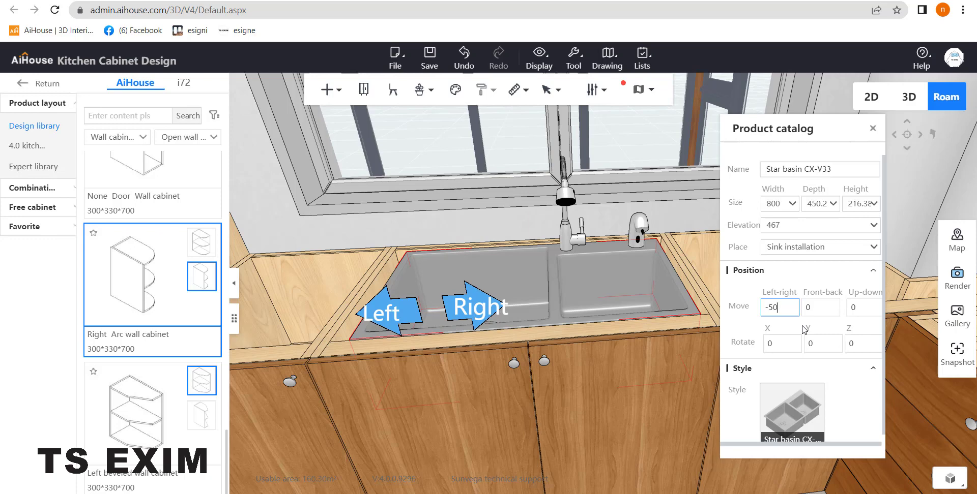
{"action": "key", "text": "Return"}
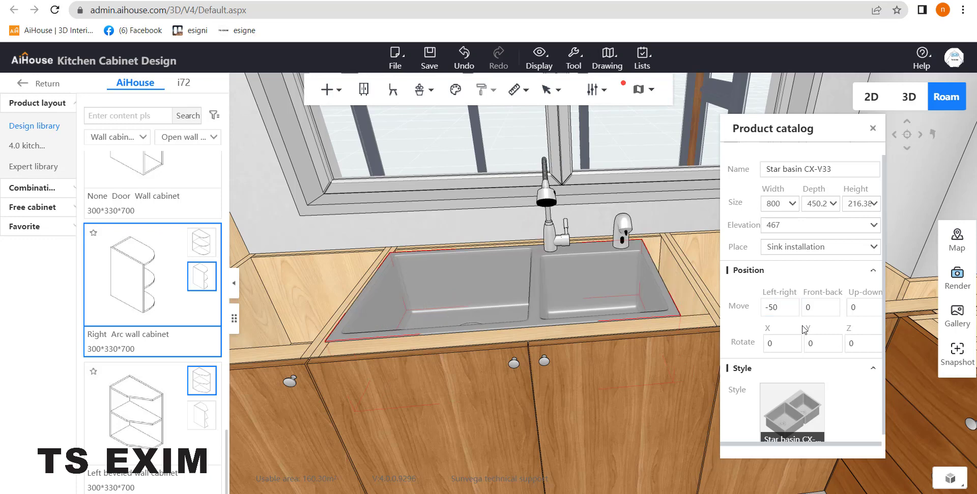
{"action": "left_click", "coordinate": [767, 307]}
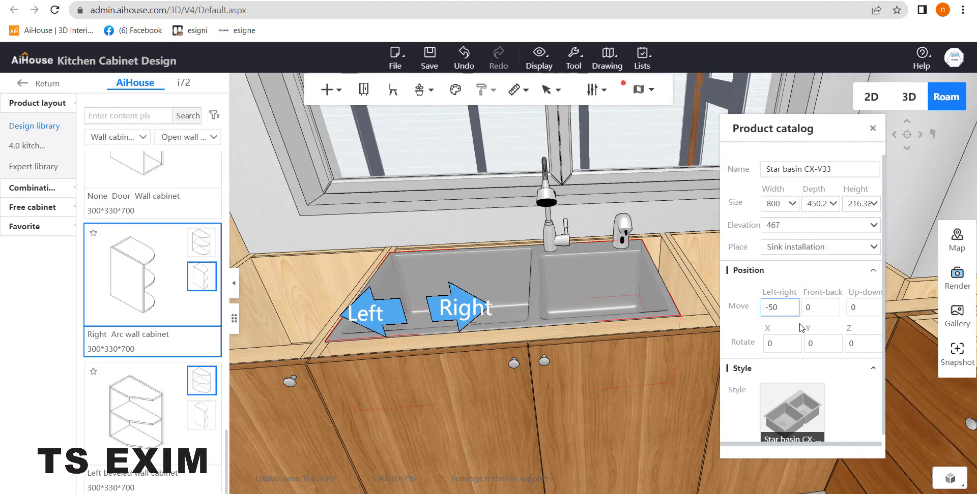
{"action": "key", "text": "Return"}
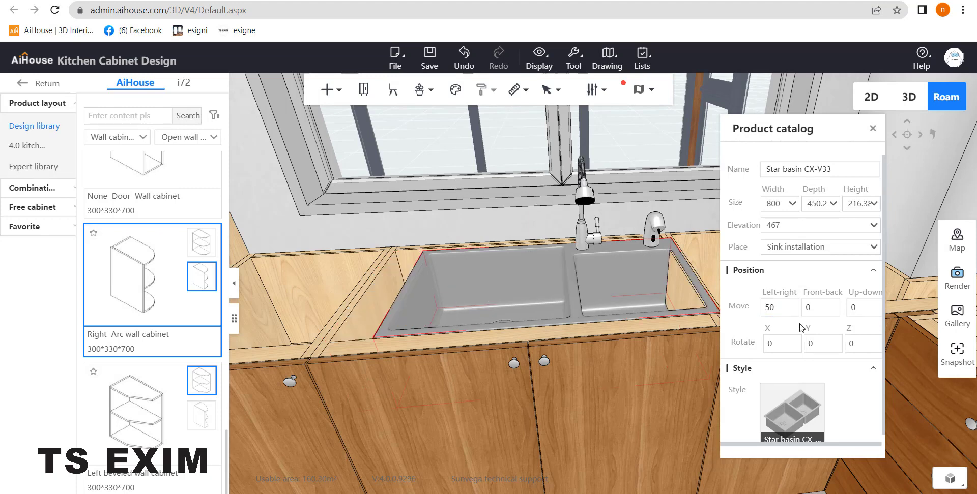
{"action": "left_click", "coordinate": [770, 308]}
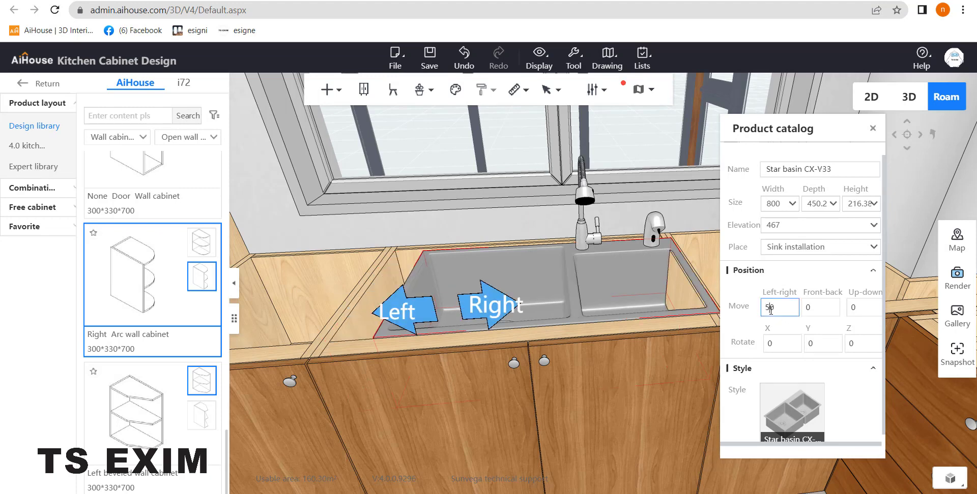
Try front-back moves of 80 and -80 on the basin, and set the move to 60
{"action": "left_click", "coordinate": [827, 308]}
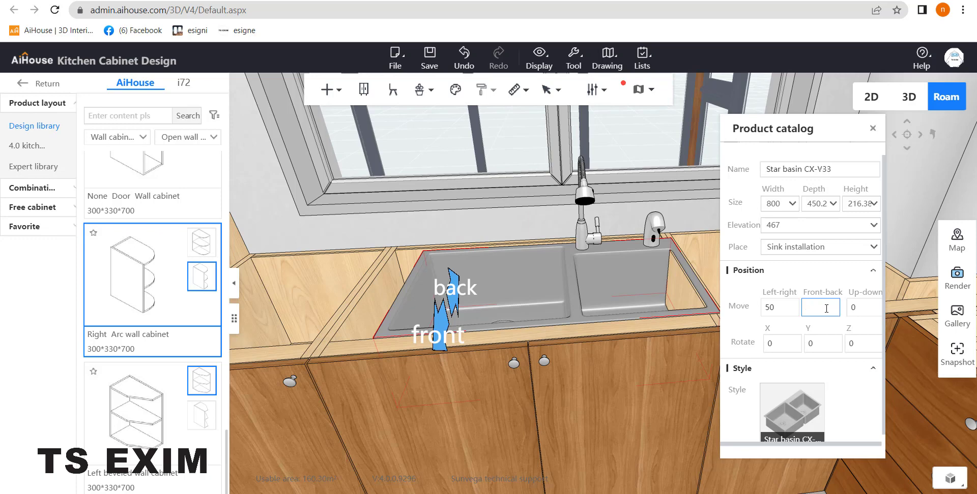
{"action": "type", "text": "80"}
{"action": "key", "text": "Return"}
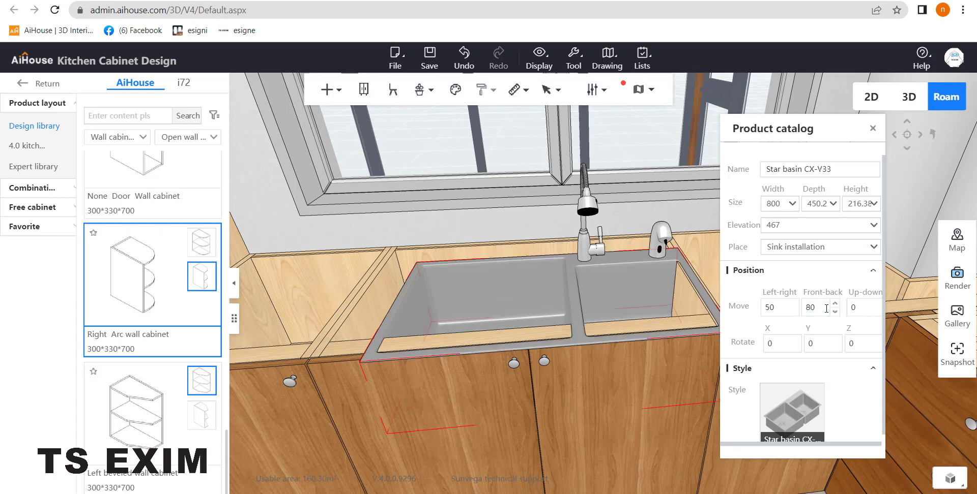
{"action": "left_click", "coordinate": [807, 307]}
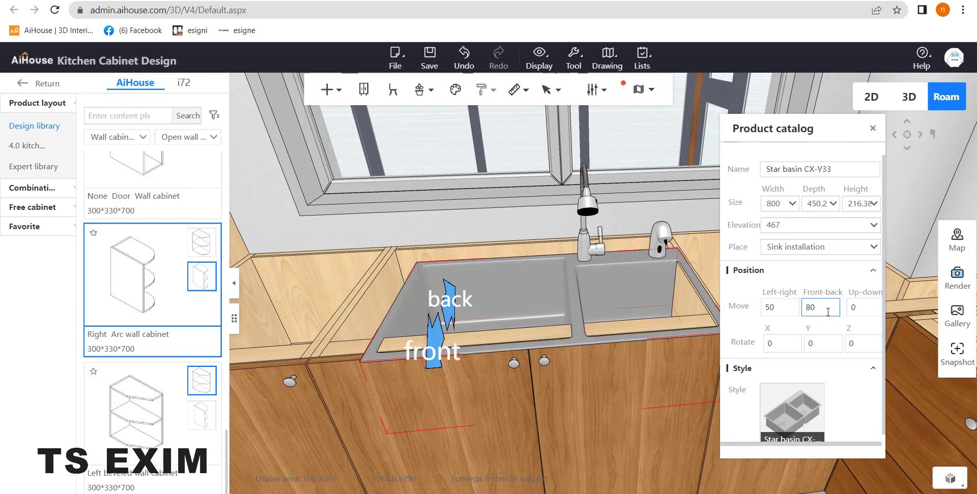
{"action": "type", "text": "-"}
{"action": "key", "text": "Return"}
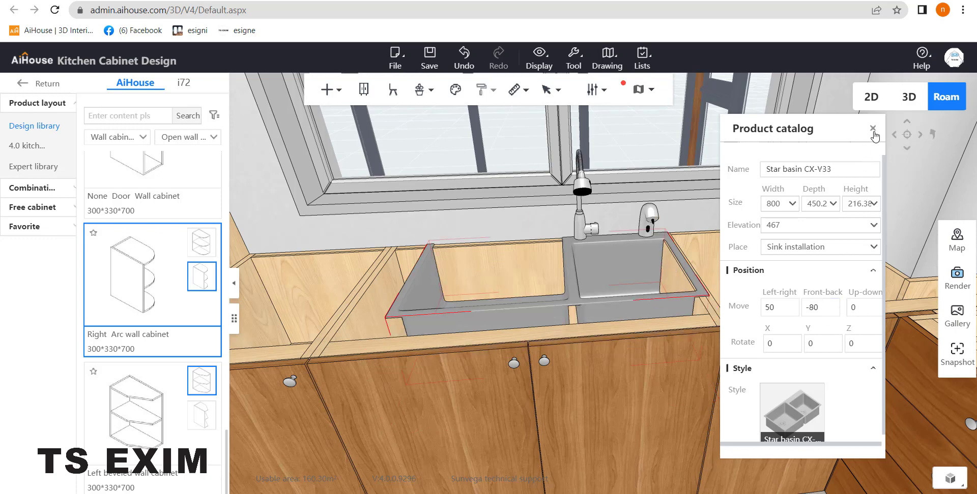
{"action": "left_click", "coordinate": [813, 308]}
{"action": "key", "text": "BackSpace"}
{"action": "type", "text": "60"}
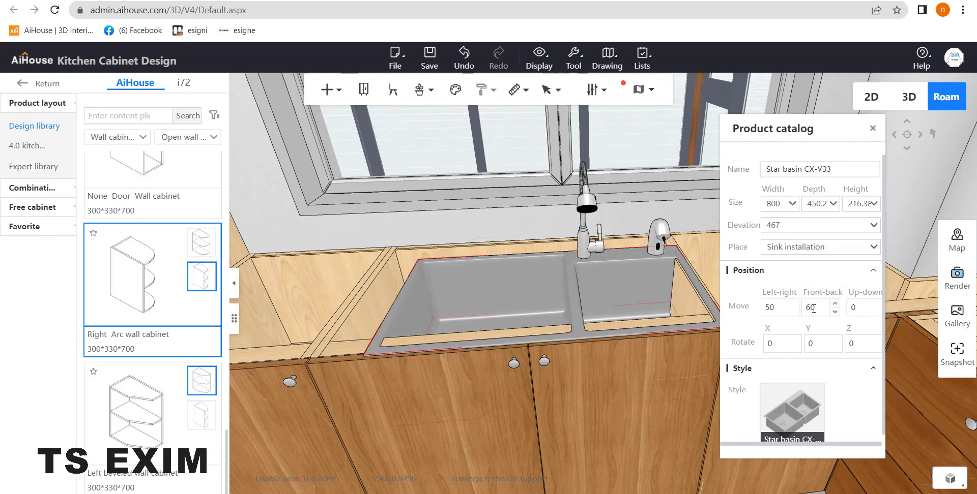
Rotate the Craftsman SLT003 tap by -45 about the Z axis and deselect it
{"action": "left_click", "coordinate": [586, 239]}
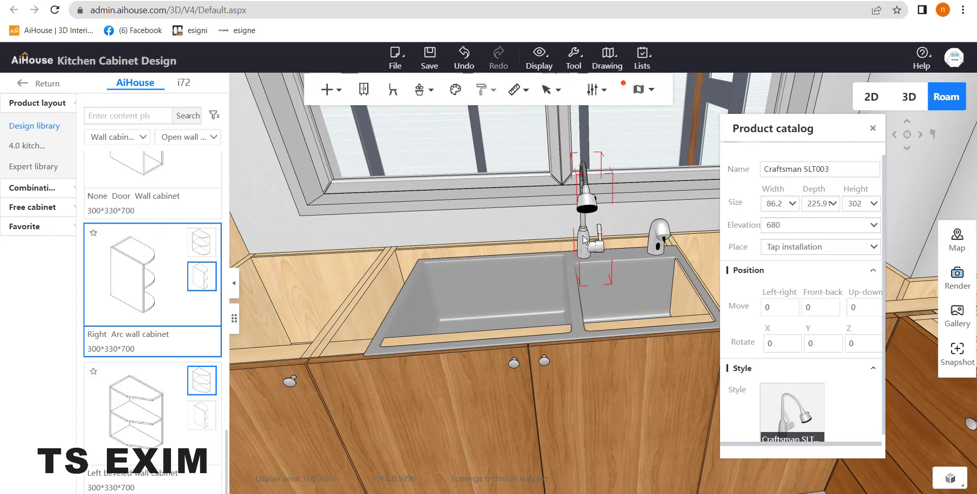
{"action": "left_click", "coordinate": [586, 245]}
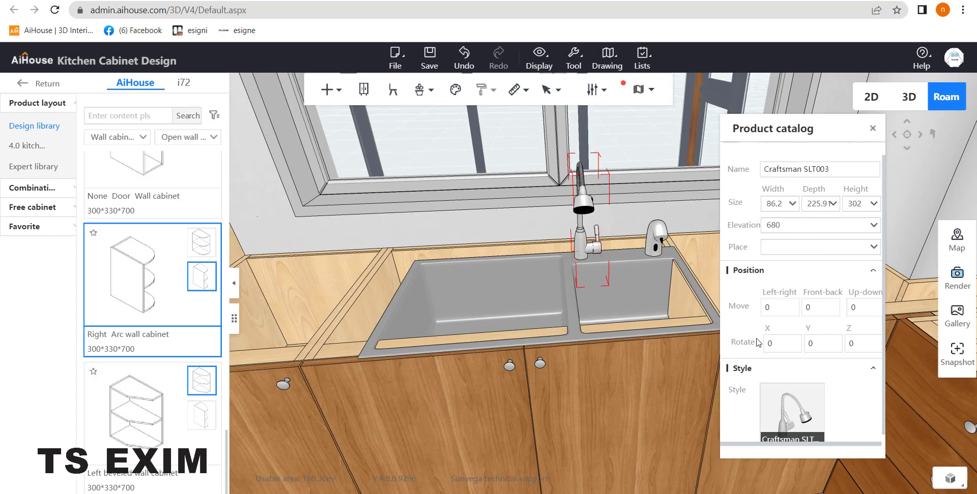
{"action": "left_click", "coordinate": [867, 351]}
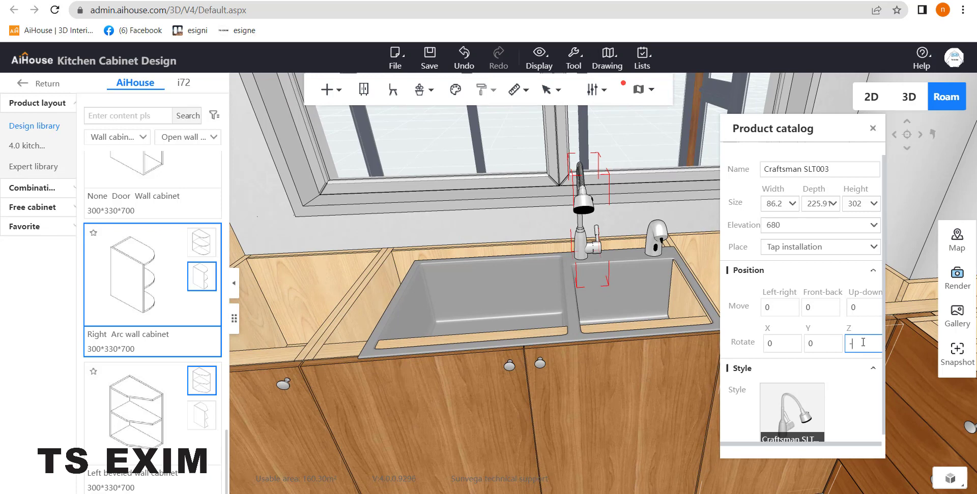
{"action": "key", "text": "Return"}
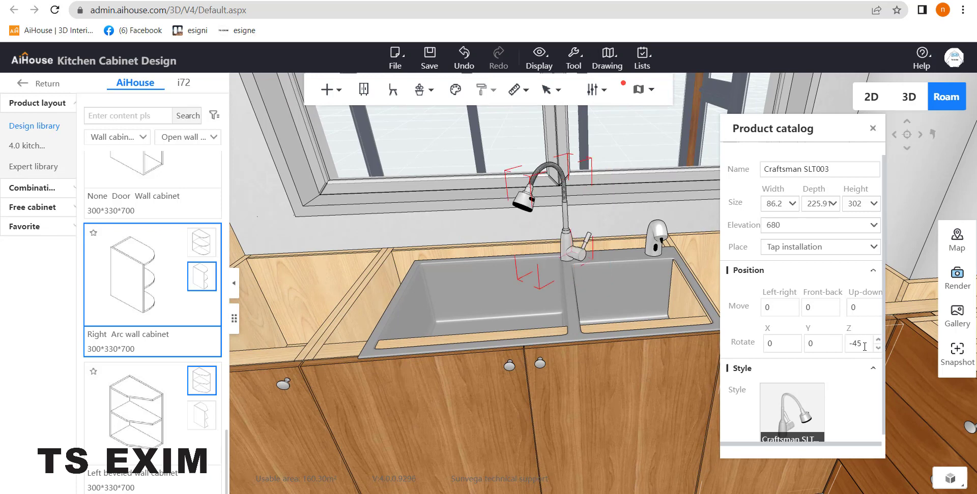
{"action": "left_click", "coordinate": [854, 346]}
{"action": "left_click", "coordinate": [633, 215]}
Delete the double basin from the base cabinet under the window
{"action": "scroll", "coordinate": [605, 274], "scroll_direction": "down", "scroll_amount": 3}
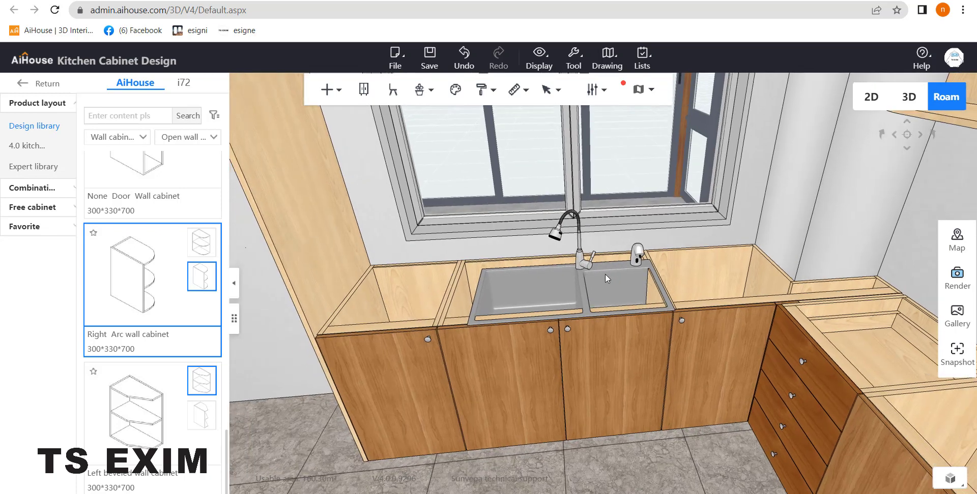
{"action": "left_click", "coordinate": [606, 276]}
{"action": "key", "text": "Delete"}
Install a sink from the Double basin library in the 900 mm wide double door cabinet under the window
{"action": "left_click", "coordinate": [604, 278]}
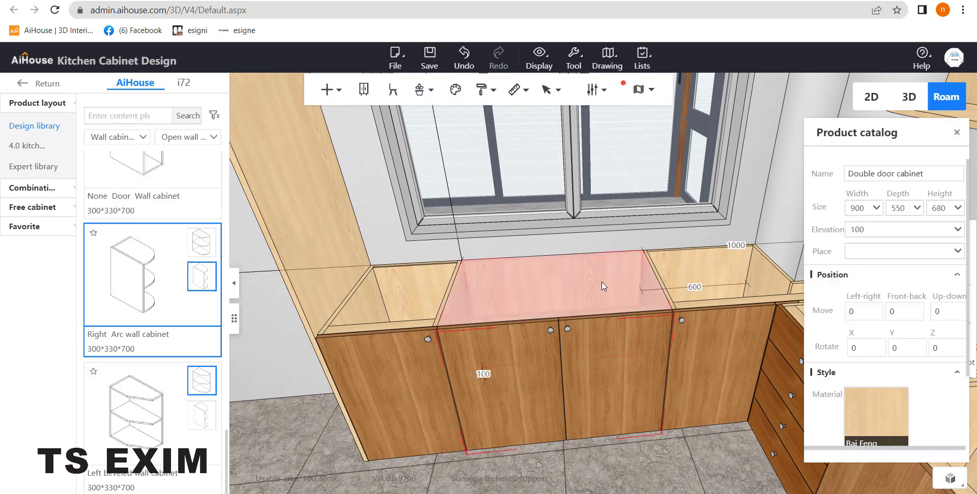
{"action": "right_click", "coordinate": [606, 279]}
{"action": "mouse_move", "coordinate": [647, 370]}
{"action": "mouse_move", "coordinate": [640, 336]}
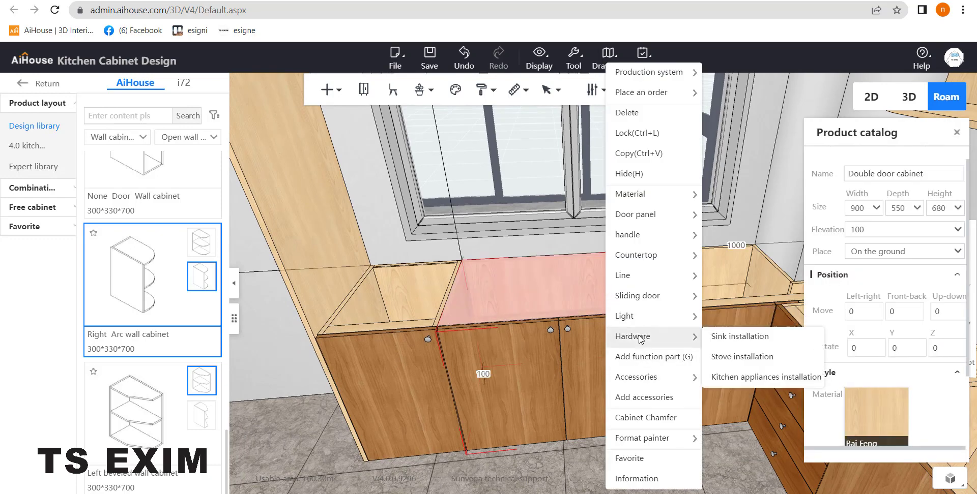
{"action": "left_click", "coordinate": [735, 334]}
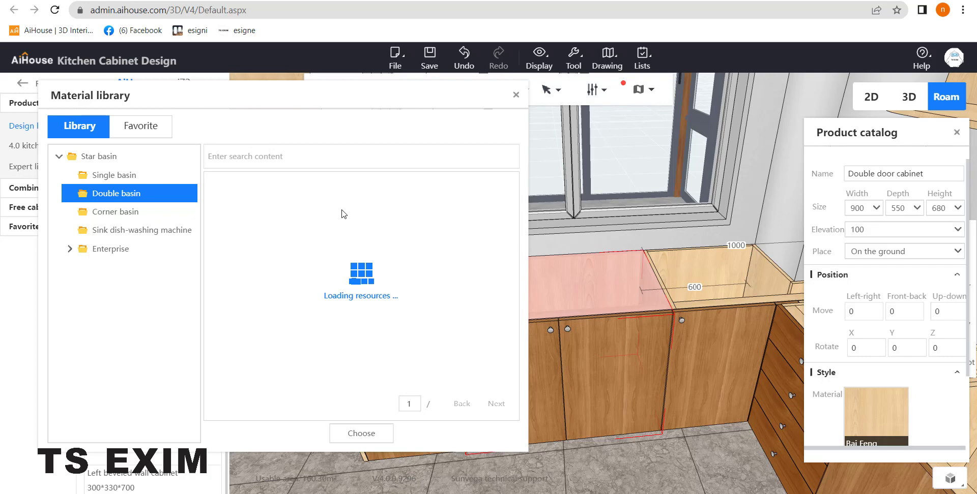
{"action": "double_click", "coordinate": [312, 224]}
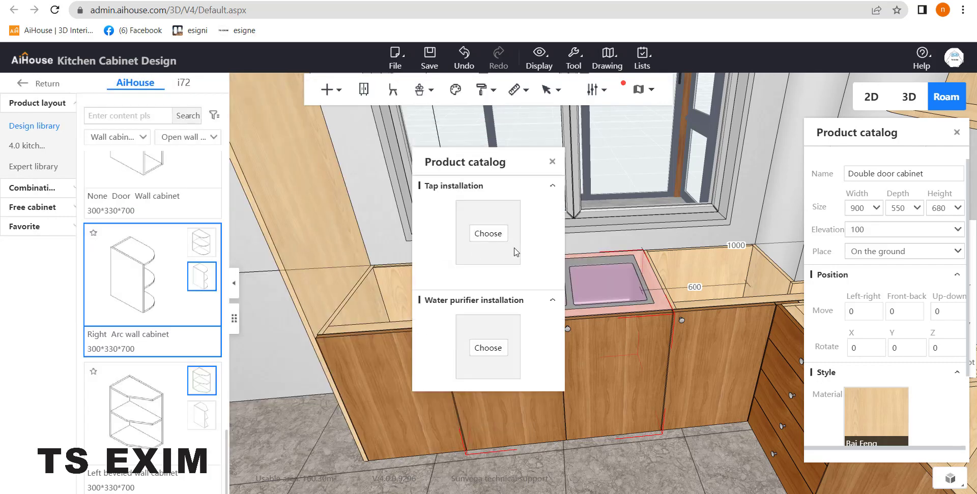
Fit the new sink with the Hong Kong Viborg KS-B020s tap and a pump-style fixture from the Water Purifier library
{"action": "left_click", "coordinate": [489, 241]}
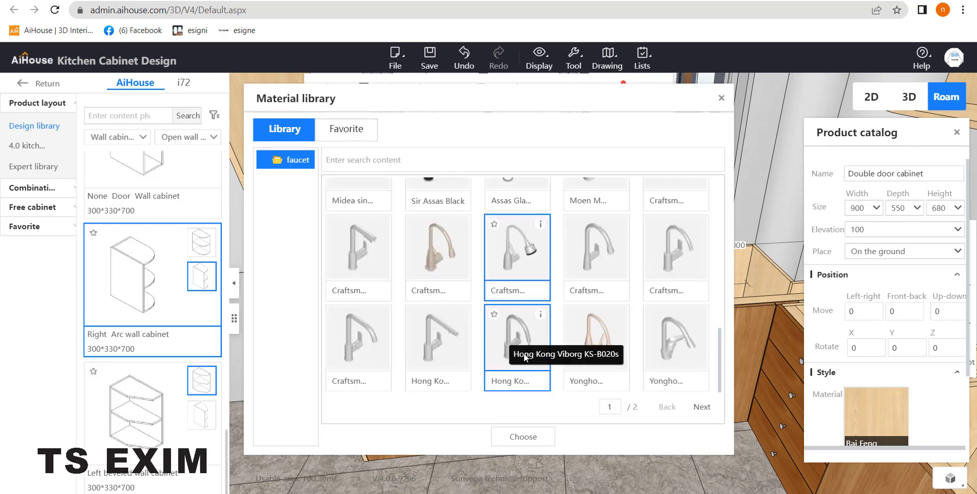
{"action": "double_click", "coordinate": [524, 340]}
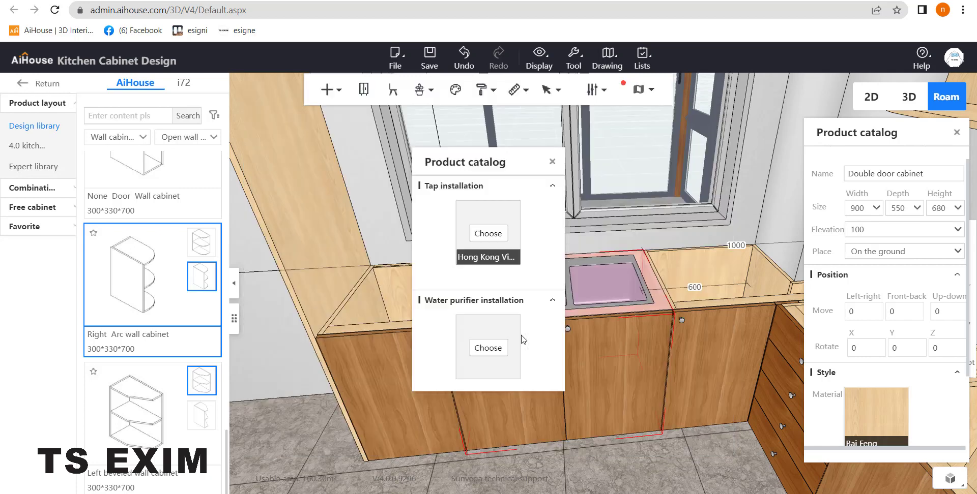
{"action": "left_click", "coordinate": [486, 350]}
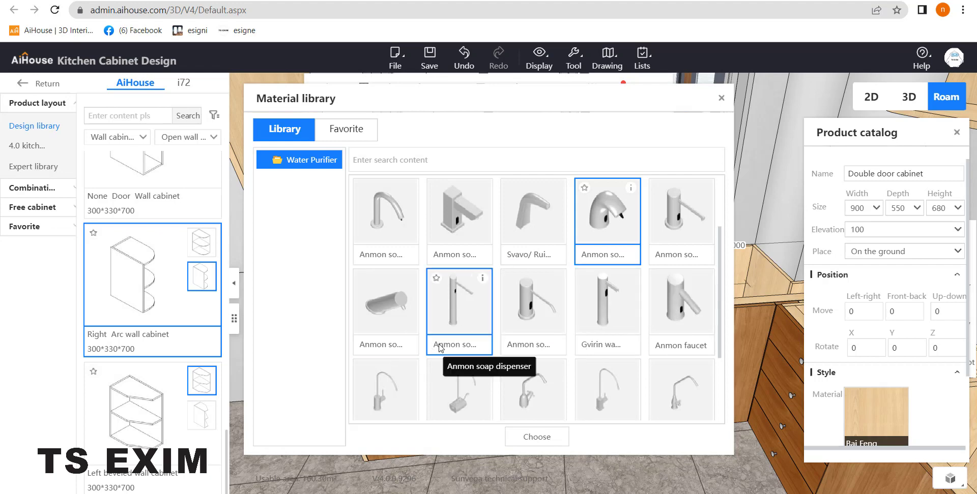
{"action": "scroll", "coordinate": [458, 316], "scroll_direction": "up", "scroll_amount": 2}
{"action": "double_click", "coordinate": [465, 223]}
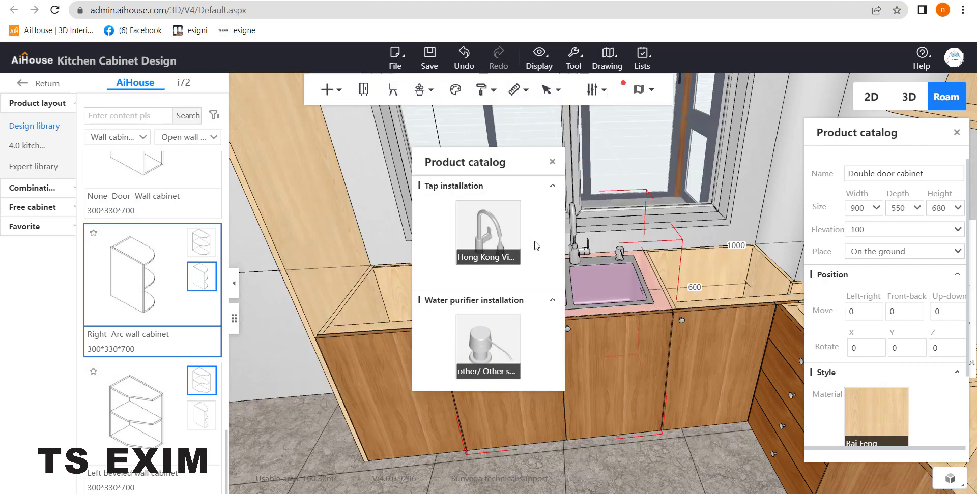
{"action": "left_click", "coordinate": [555, 163]}
Install the Cooktop - Five stove on the double door base cabinet beside the drawer unit, skipping the range hood choice
{"action": "left_click_drag", "start_coordinate": [551, 328], "coordinate": [580, 211]}
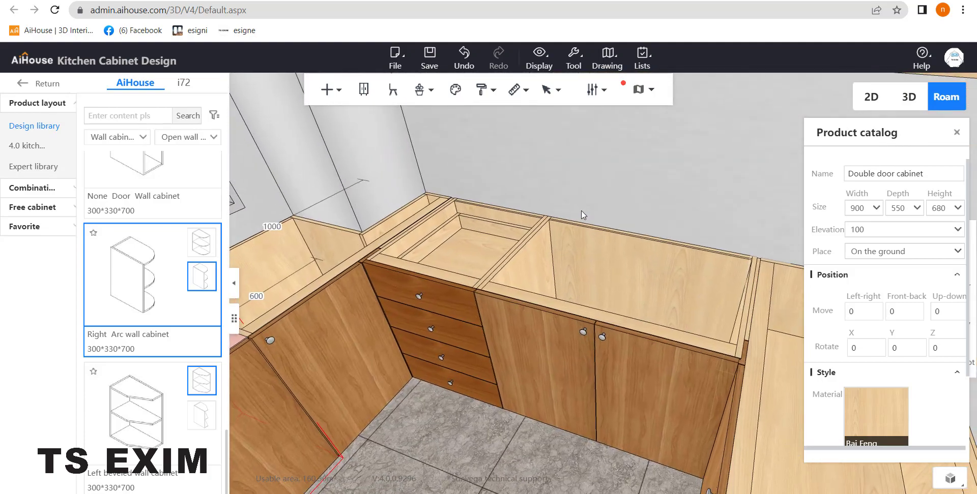
{"action": "left_click_drag", "start_coordinate": [613, 175], "coordinate": [677, 257]}
{"action": "scroll", "coordinate": [609, 308], "scroll_direction": "up", "scroll_amount": 3}
{"action": "scroll", "coordinate": [615, 328], "scroll_direction": "up", "scroll_amount": 3}
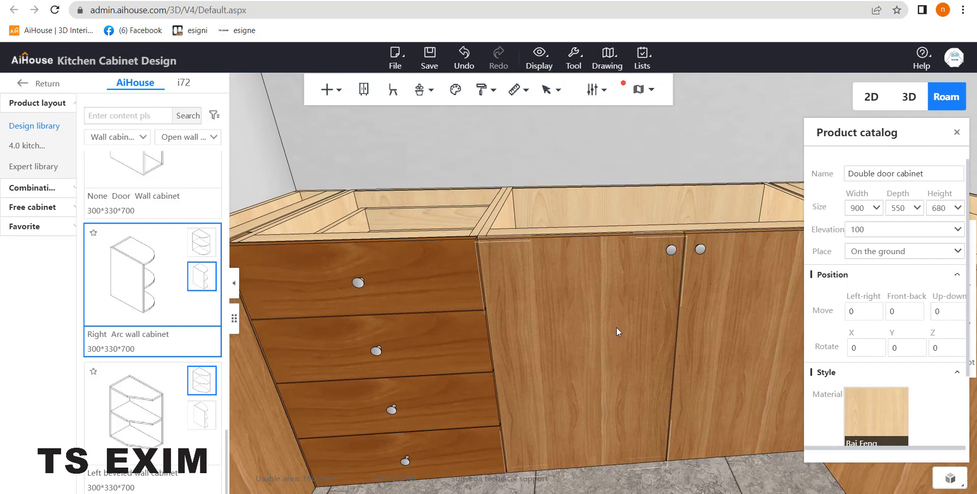
{"action": "scroll", "coordinate": [617, 328], "scroll_direction": "down", "scroll_amount": 3}
{"action": "right_click", "coordinate": [599, 236]}
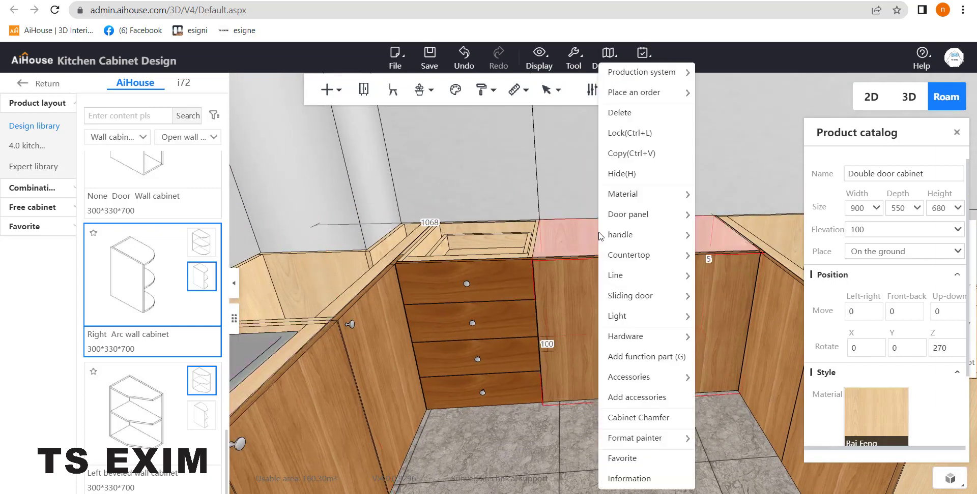
{"action": "mouse_move", "coordinate": [629, 337]}
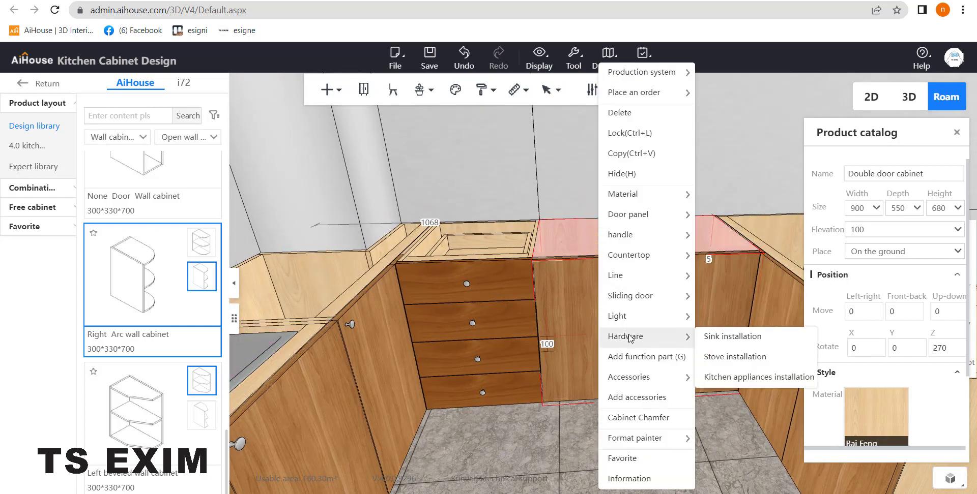
{"action": "left_click", "coordinate": [785, 362]}
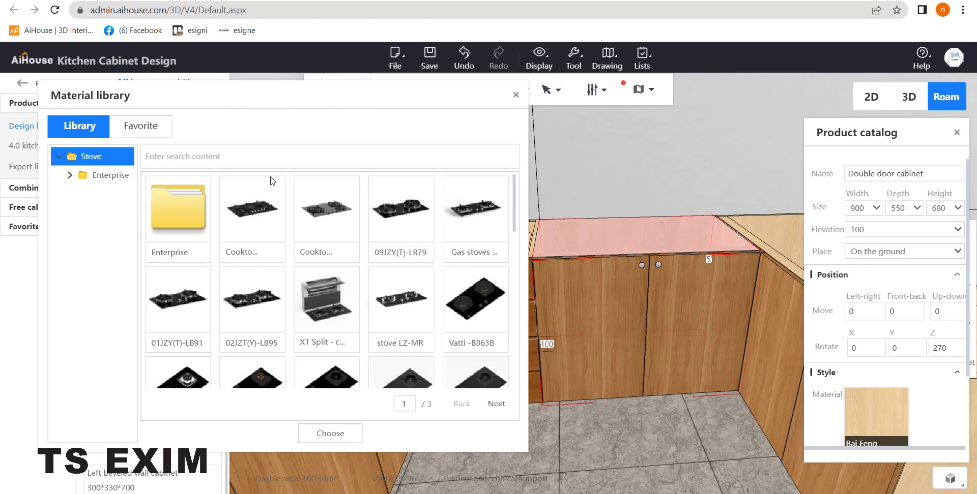
{"action": "scroll", "coordinate": [281, 260], "scroll_direction": "down", "scroll_amount": 5}
{"action": "scroll", "coordinate": [281, 260], "scroll_direction": "up", "scroll_amount": 5}
{"action": "double_click", "coordinate": [249, 219]}
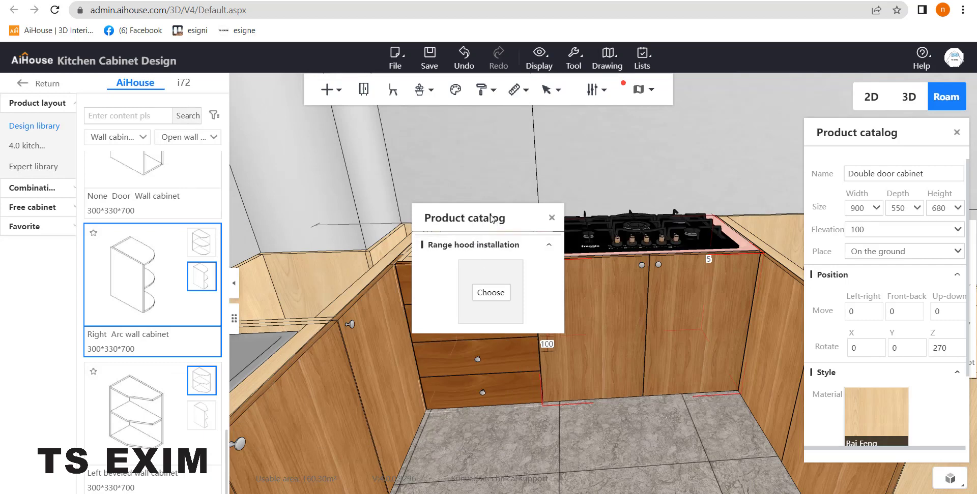
{"action": "left_click_drag", "start_coordinate": [457, 224], "coordinate": [480, 184]}
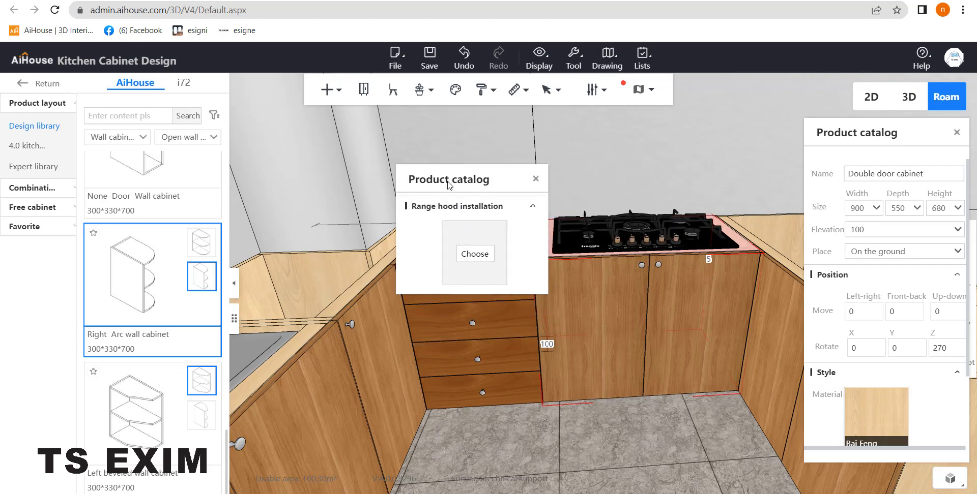
{"action": "left_click", "coordinate": [536, 179]}
Install the Vantage-j663bh range hood from the Top (T-type) smoke machine library above the cooktop
{"action": "right_click", "coordinate": [584, 243]}
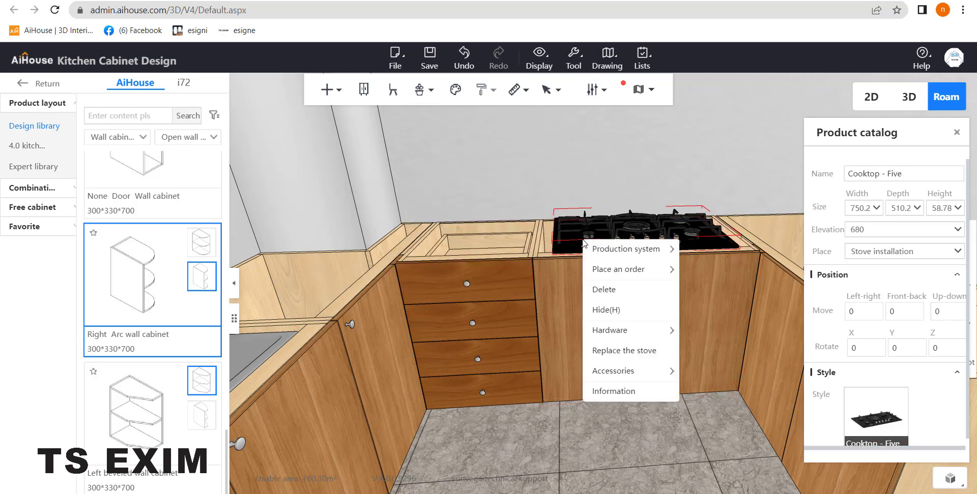
{"action": "mouse_move", "coordinate": [612, 337]}
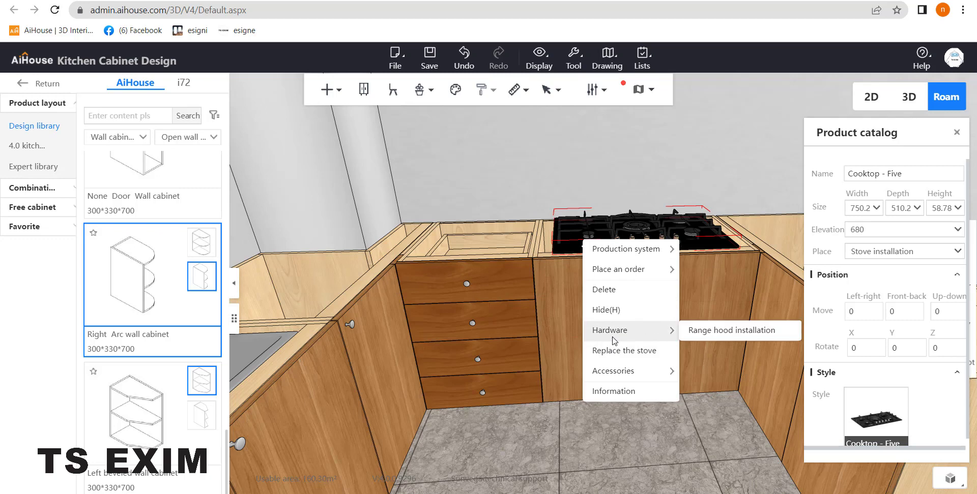
{"action": "left_click", "coordinate": [707, 336]}
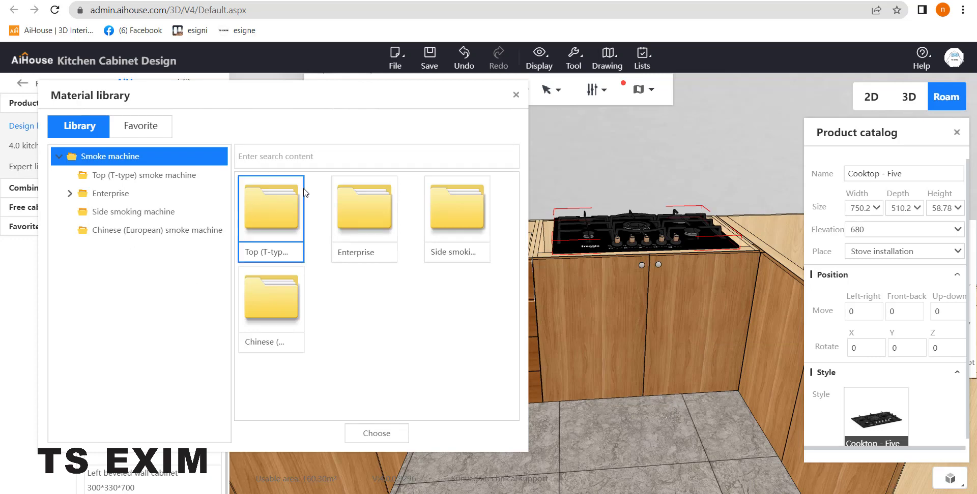
{"action": "double_click", "coordinate": [293, 193]}
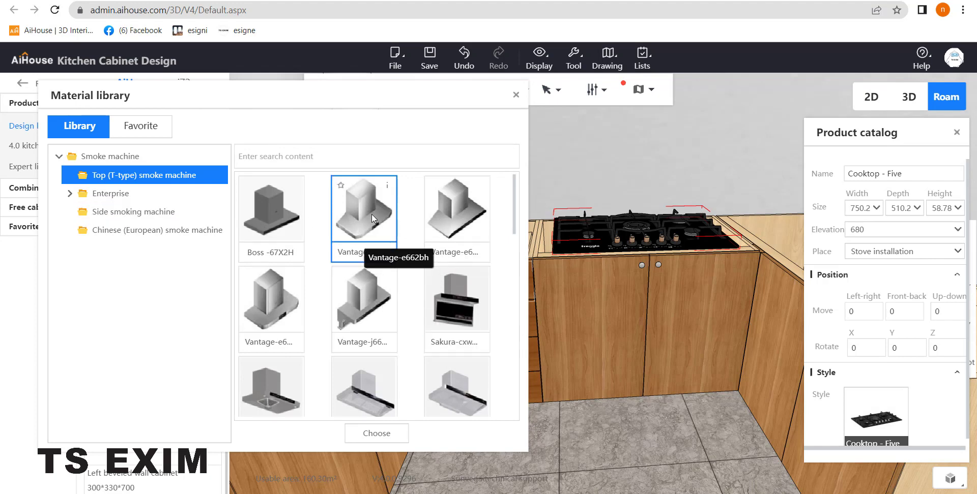
{"action": "double_click", "coordinate": [377, 297]}
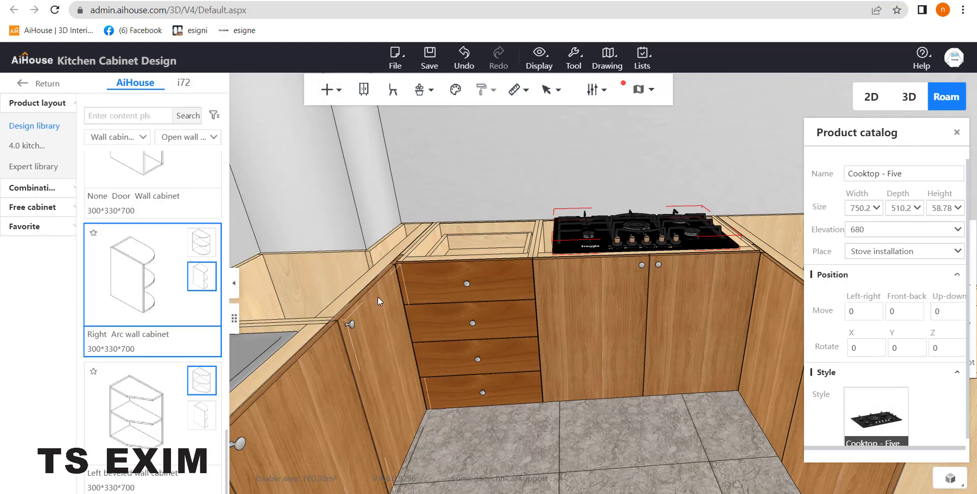
{"action": "left_click_drag", "start_coordinate": [637, 387], "coordinate": [631, 332]}
{"action": "right_click_drag", "start_coordinate": [631, 332], "coordinate": [635, 287]}
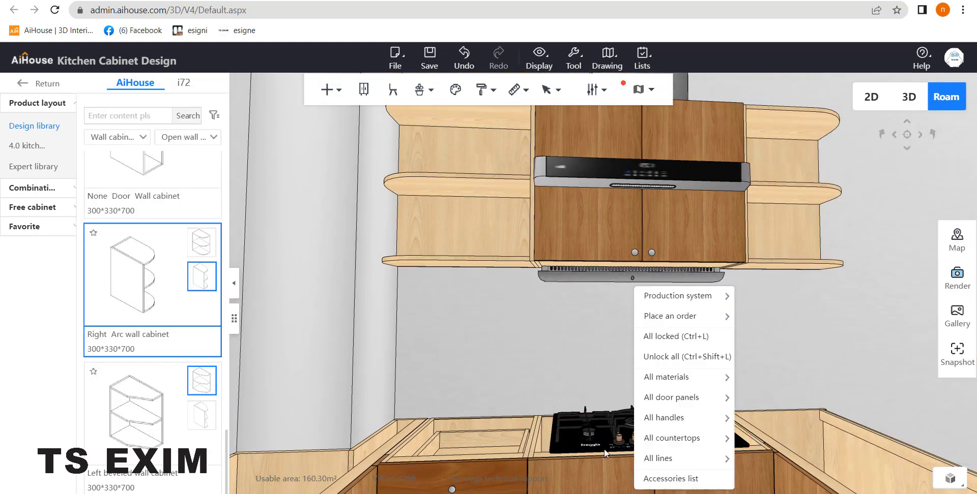
{"action": "left_click_drag", "start_coordinate": [563, 362], "coordinate": [545, 378]}
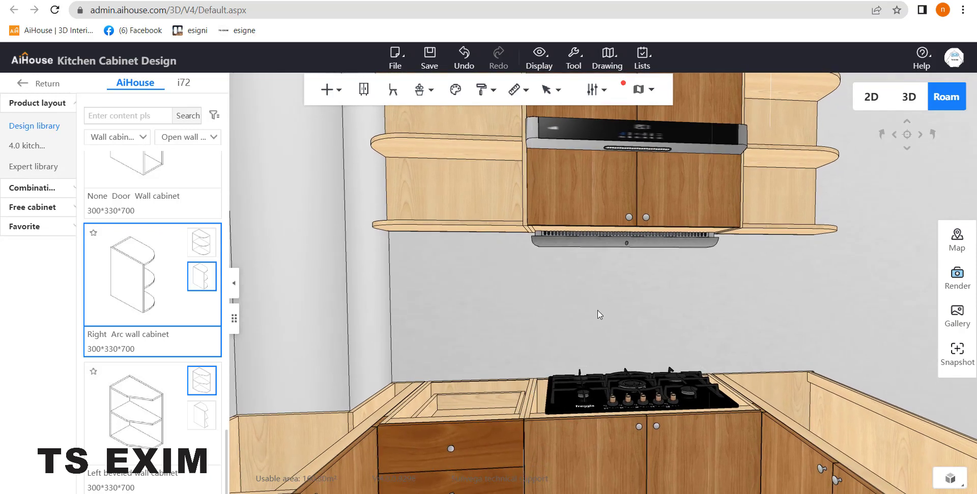
Replace the range hood above the cooktop with the Vantage-e6 series model listed just before the Vantage-j663bh
{"action": "right_click", "coordinate": [575, 238]}
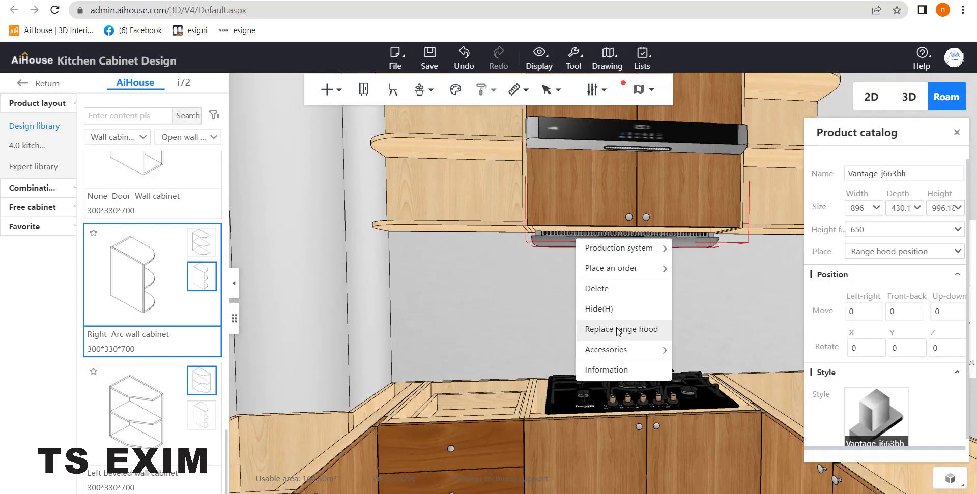
{"action": "left_click", "coordinate": [617, 331]}
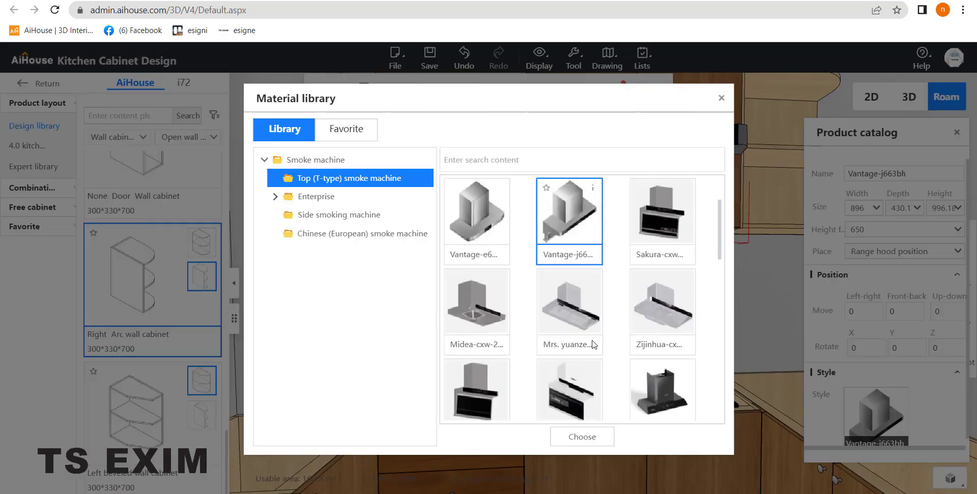
{"action": "double_click", "coordinate": [477, 229]}
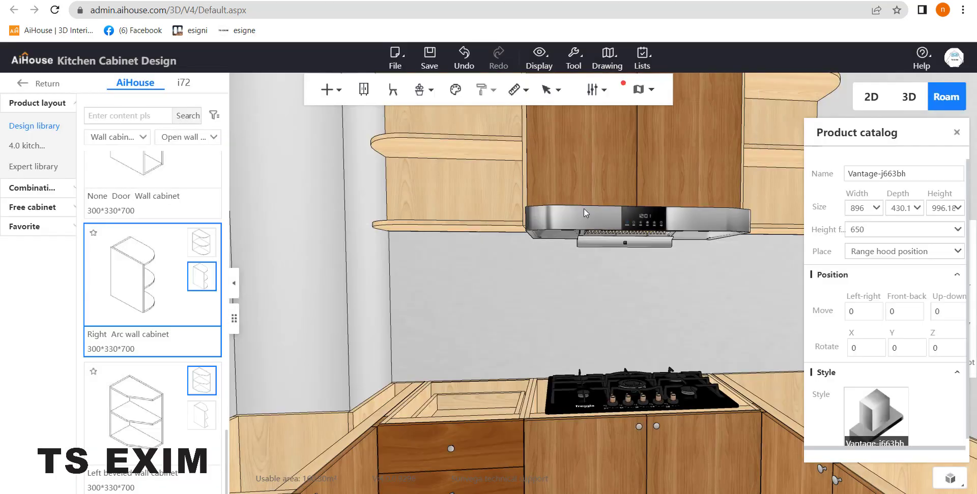
{"action": "left_click_drag", "start_coordinate": [669, 292], "coordinate": [717, 300]}
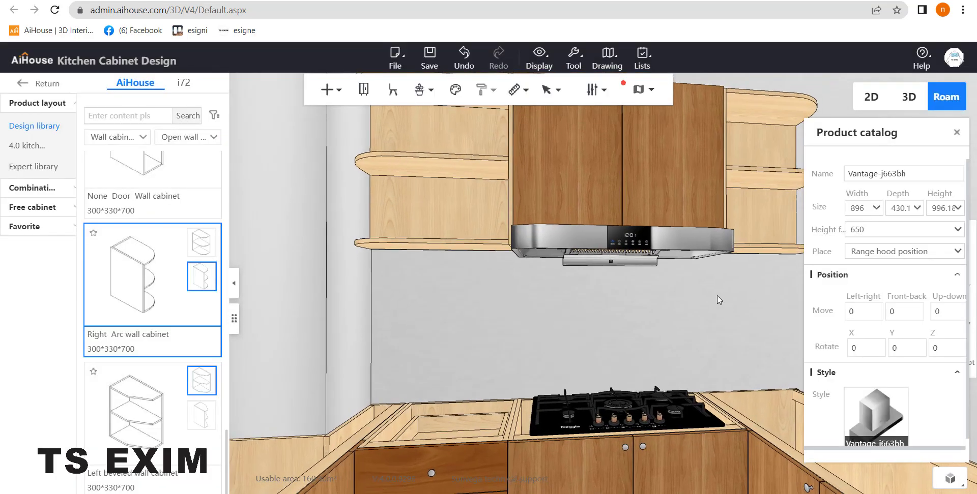
{"action": "left_click_drag", "start_coordinate": [603, 331], "coordinate": [673, 323]}
{"action": "left_click_drag", "start_coordinate": [585, 321], "coordinate": [512, 312]}
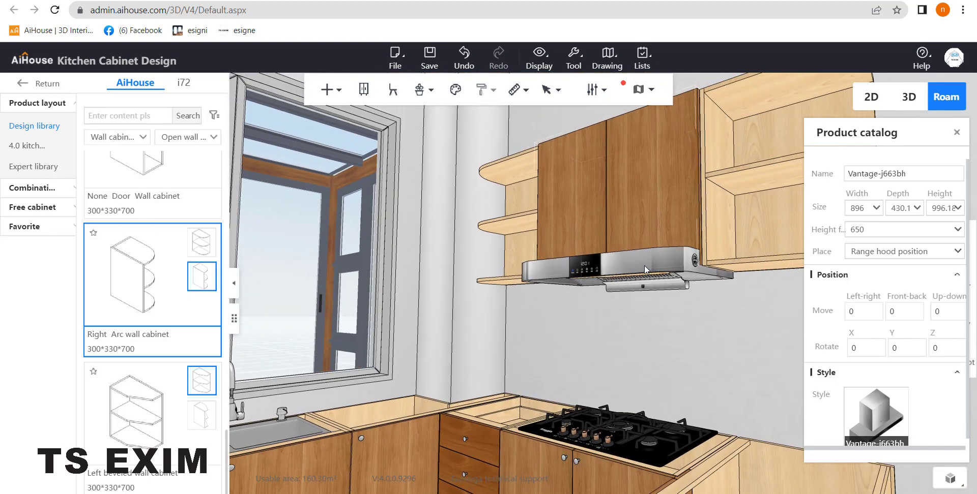
Select the range hood above the cooktop and set its depth to 400
{"action": "left_click_drag", "start_coordinate": [644, 265], "coordinate": [625, 256]}
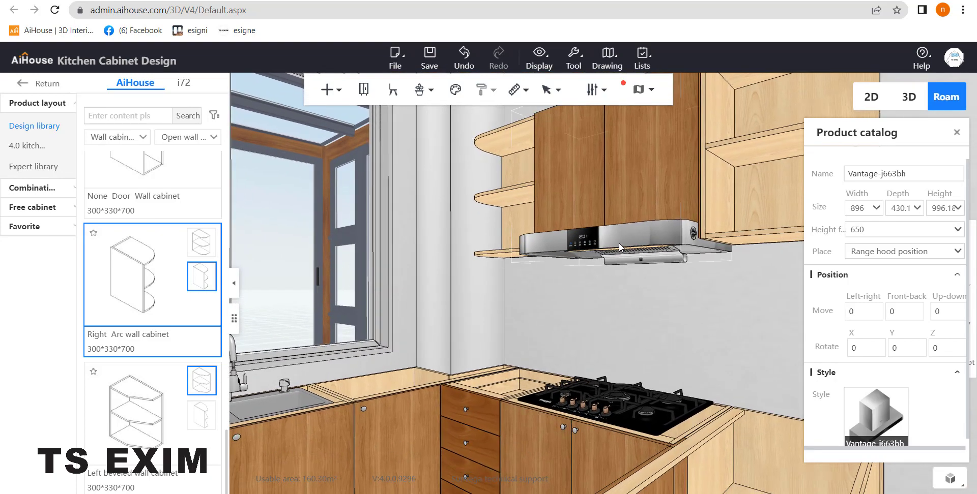
{"action": "left_click", "coordinate": [618, 244]}
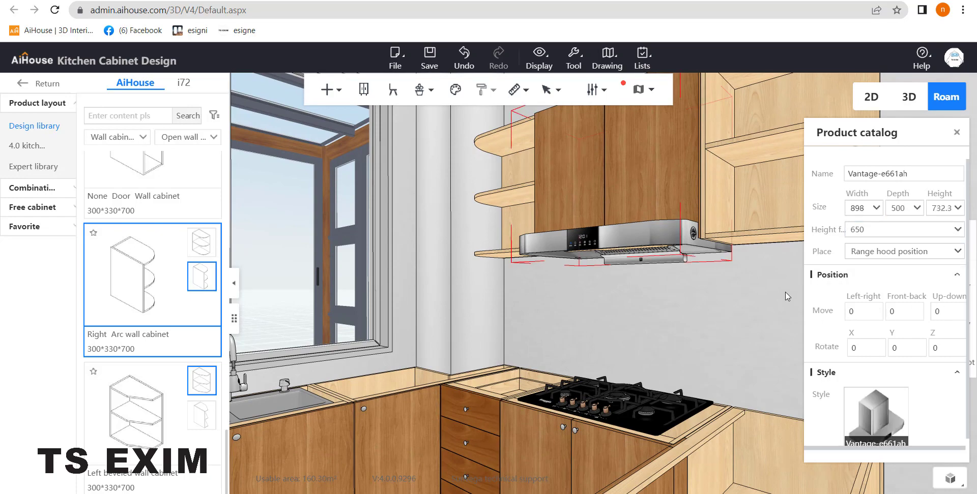
{"action": "left_click_drag", "start_coordinate": [722, 306], "coordinate": [610, 293]}
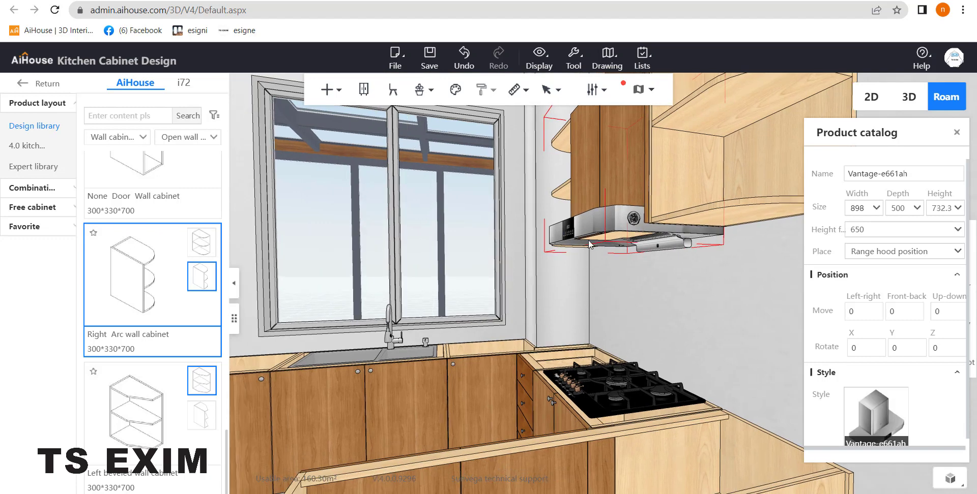
{"action": "left_click", "coordinate": [896, 210]}
{"action": "key", "text": "BackSpace"}
{"action": "type", "text": "4"}
{"action": "key", "text": "Return"}
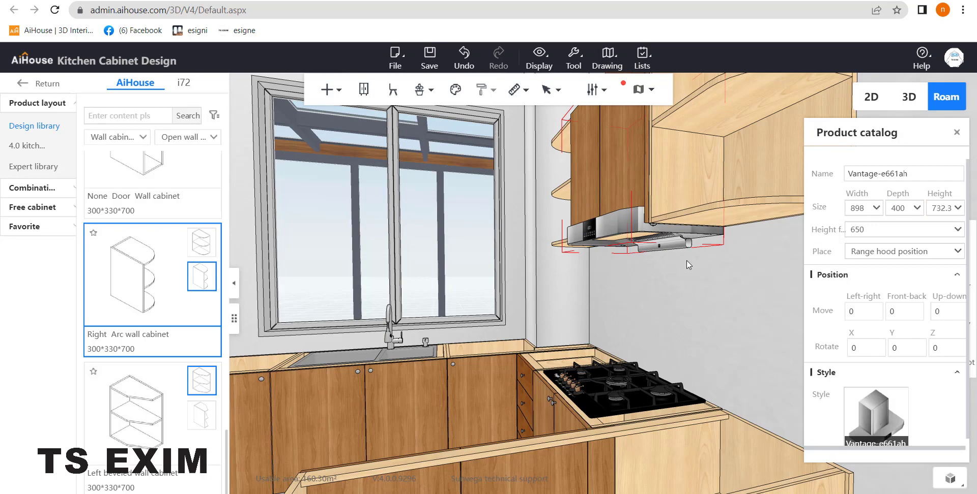
Try up-down move offsets of 50, -50 and -80 for the range hood
{"action": "left_click_drag", "start_coordinate": [707, 284], "coordinate": [747, 300]}
{"action": "scroll", "coordinate": [783, 307], "scroll_direction": "up", "scroll_amount": 2}
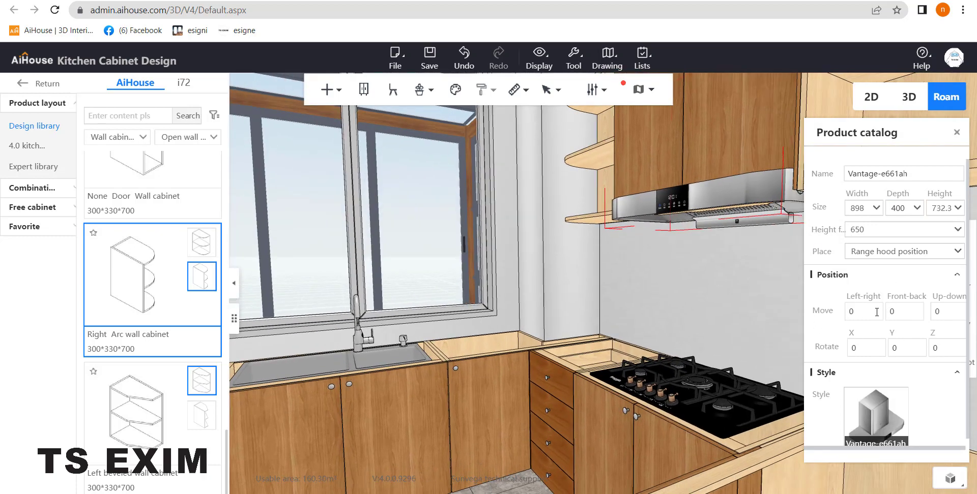
{"action": "left_click", "coordinate": [944, 311]}
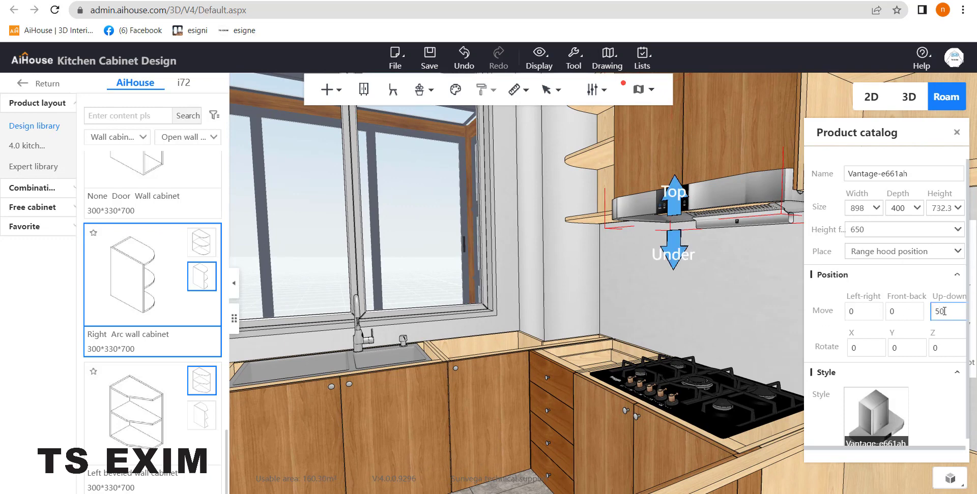
{"action": "key", "text": "Return"}
{"action": "left_click", "coordinate": [939, 312]}
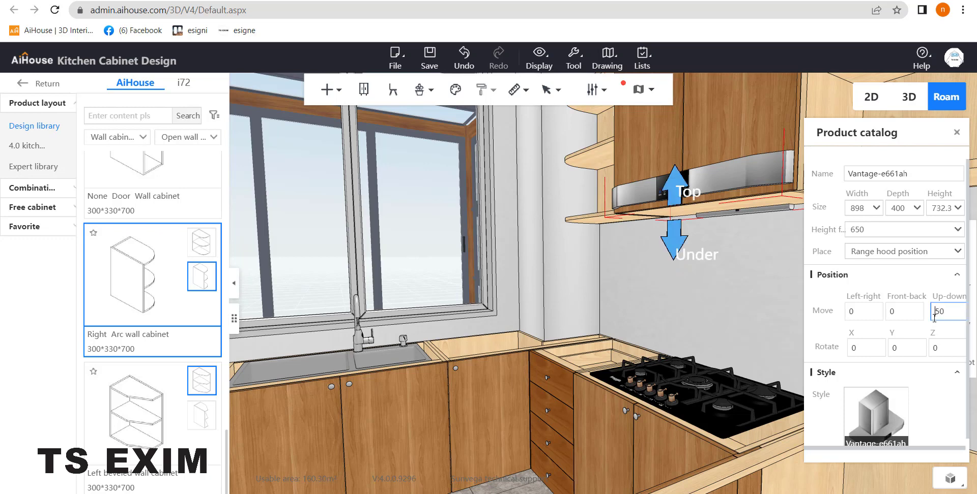
{"action": "type", "text": "-"}
{"action": "key", "text": "Return"}
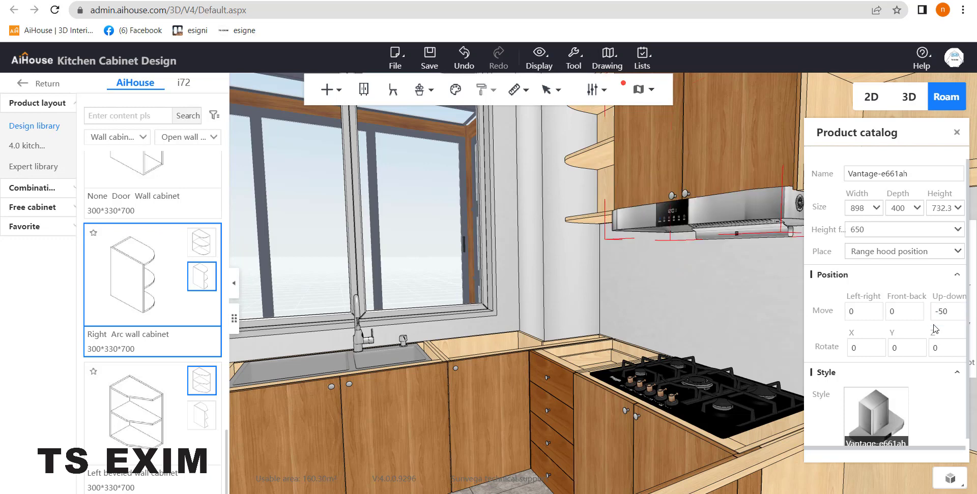
{"action": "left_click", "coordinate": [943, 310]}
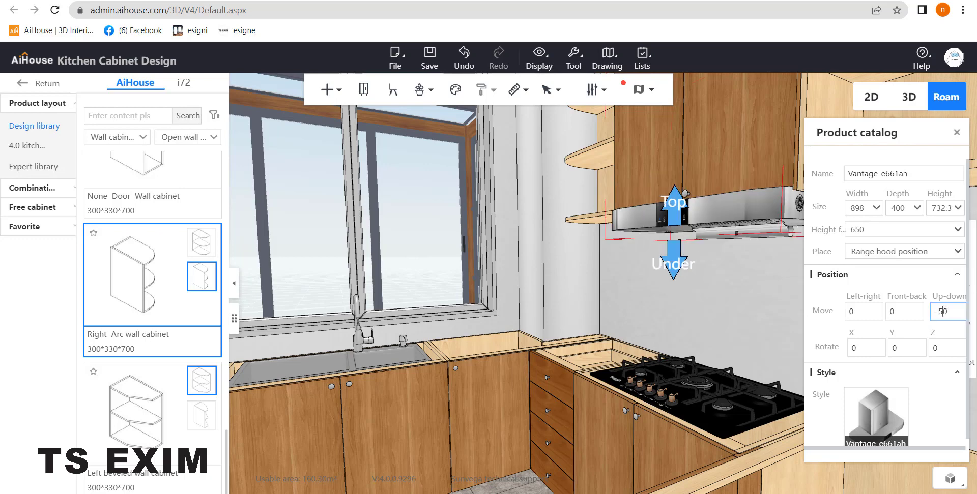
{"action": "key", "text": "Return"}
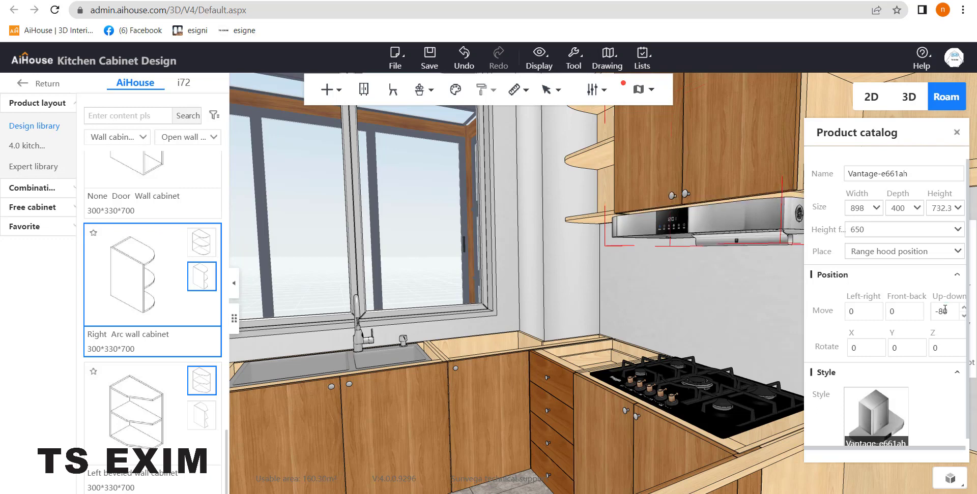
Set the range hood's up-down move offset to -60 and close its properties
{"action": "left_click", "coordinate": [944, 310]}
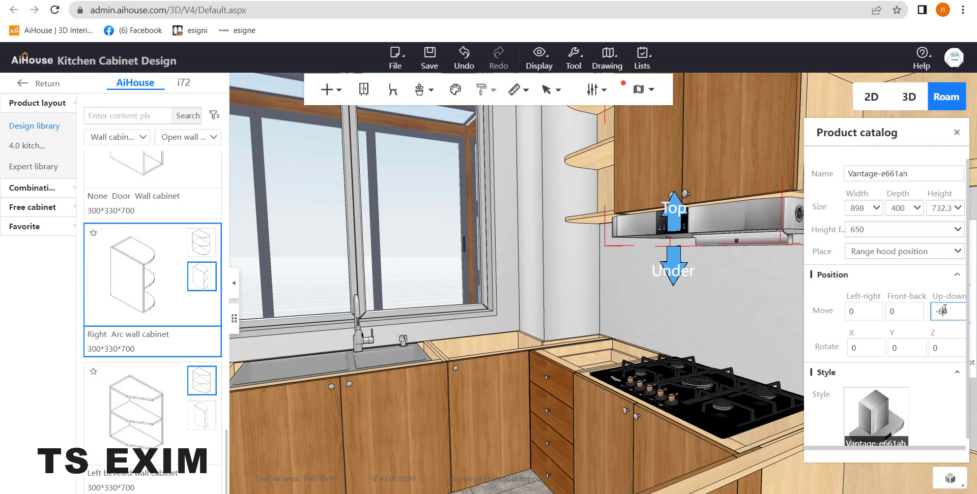
{"action": "key", "text": "Return"}
{"action": "left_click", "coordinate": [956, 132]}
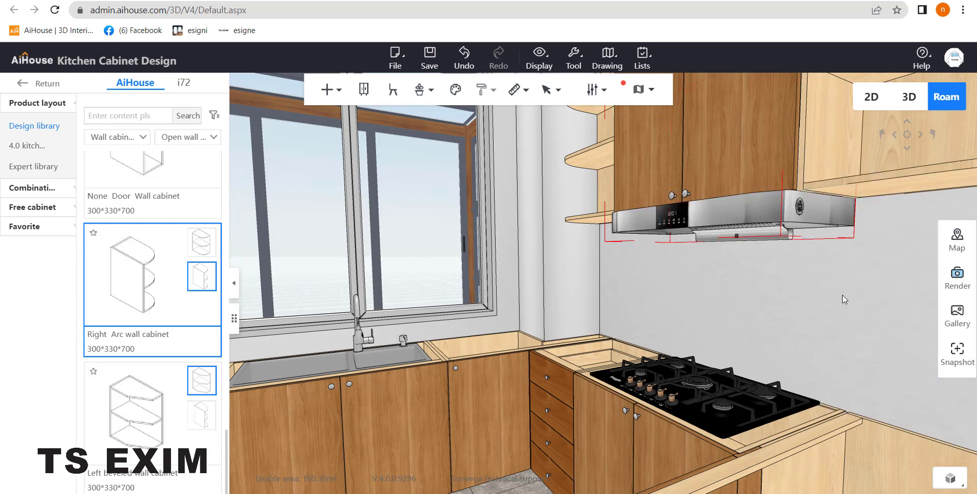
Start a countertop installation on the kitchen's base cabinets
{"action": "left_click_drag", "start_coordinate": [767, 295], "coordinate": [590, 307]}
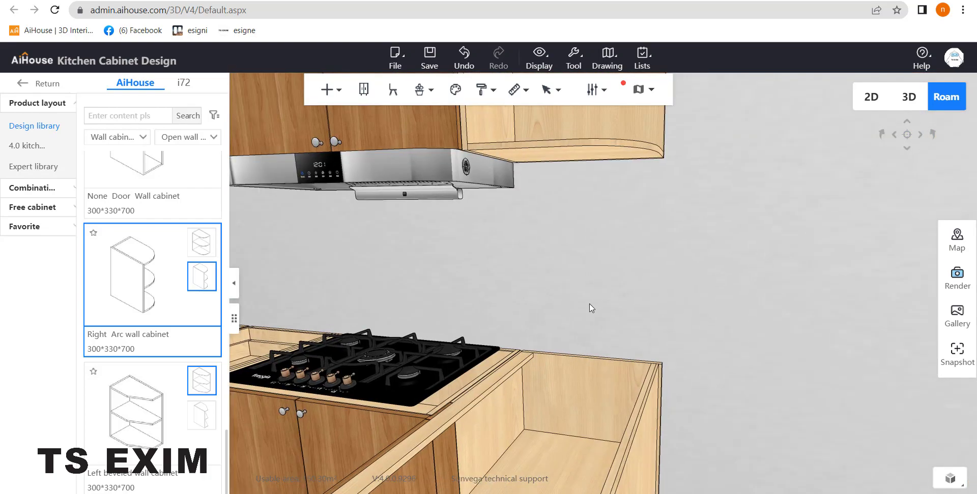
{"action": "right_click_drag", "start_coordinate": [611, 307], "coordinate": [705, 288]}
{"action": "scroll", "coordinate": [816, 320], "scroll_direction": "down", "scroll_amount": 4}
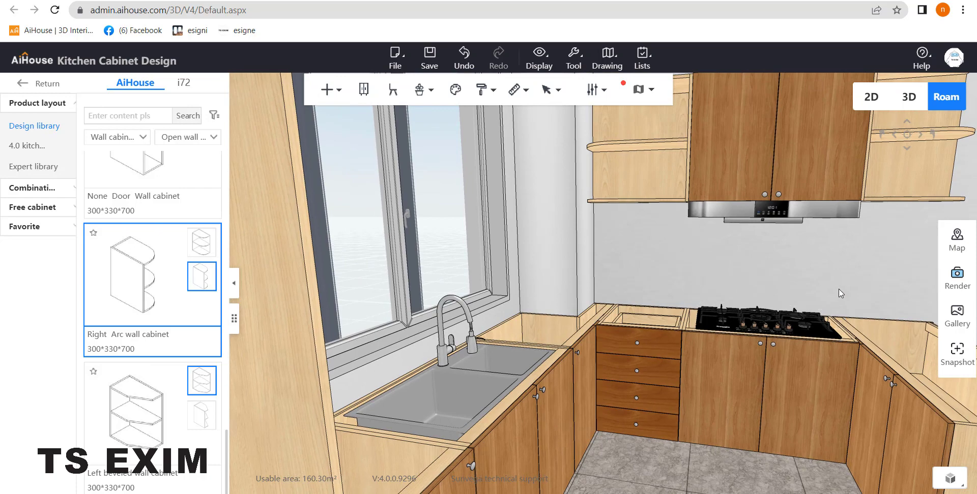
{"action": "left_click_drag", "start_coordinate": [840, 292], "coordinate": [888, 294]}
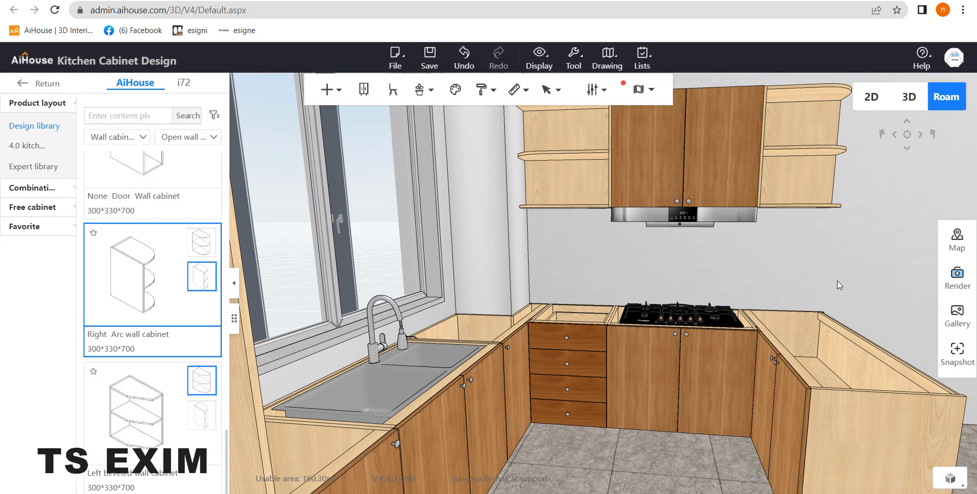
{"action": "scroll", "coordinate": [834, 272], "scroll_direction": "down", "scroll_amount": 3}
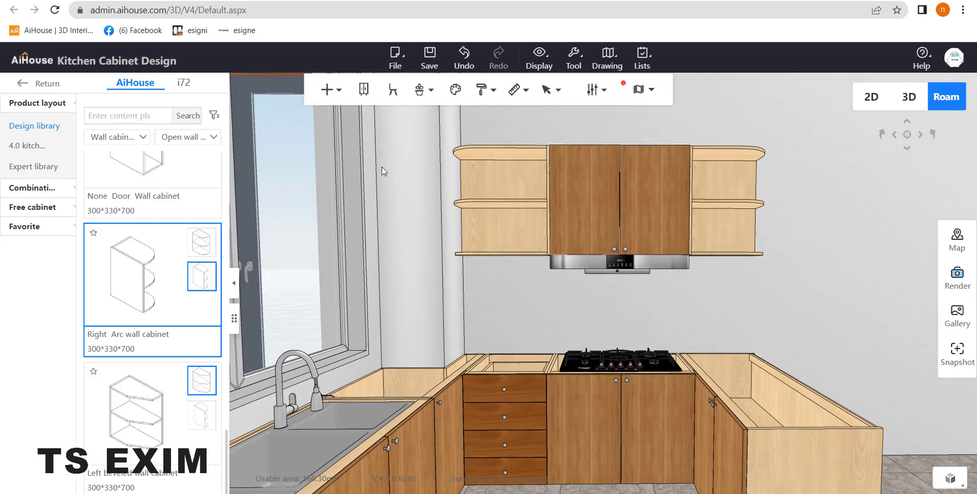
{"action": "left_click", "coordinate": [343, 89]}
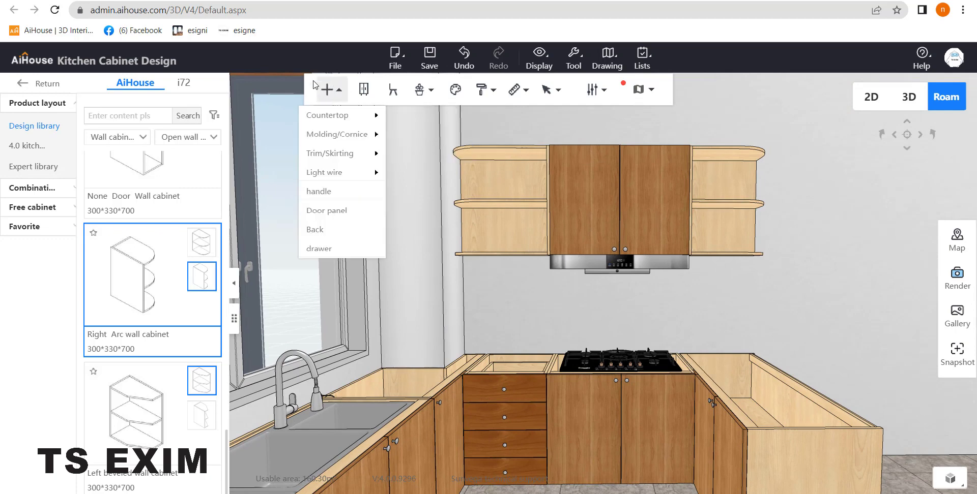
{"action": "mouse_move", "coordinate": [330, 120]}
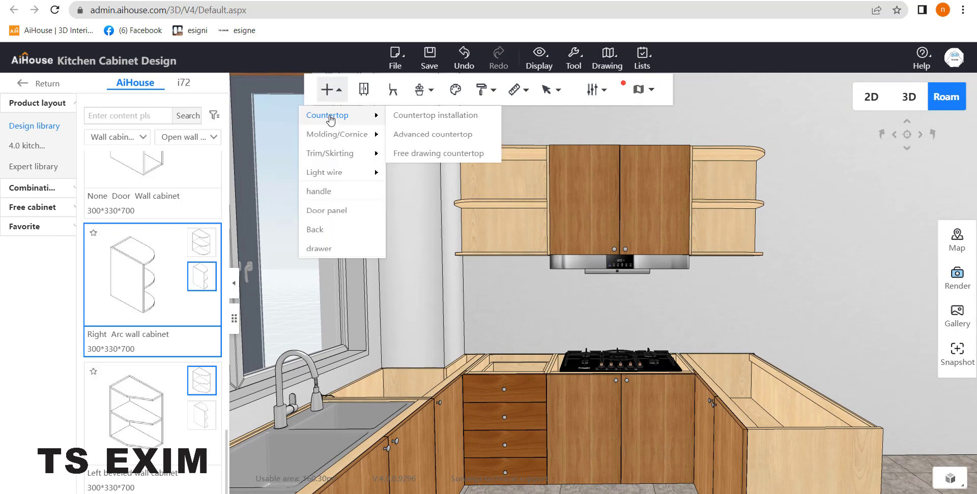
{"action": "left_click", "coordinate": [481, 116]}
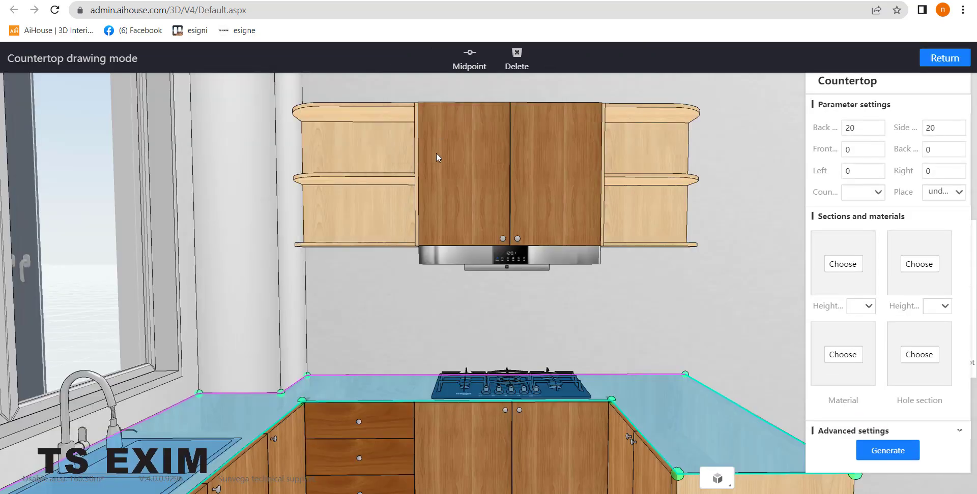
{"action": "left_click_drag", "start_coordinate": [750, 274], "coordinate": [734, 303]}
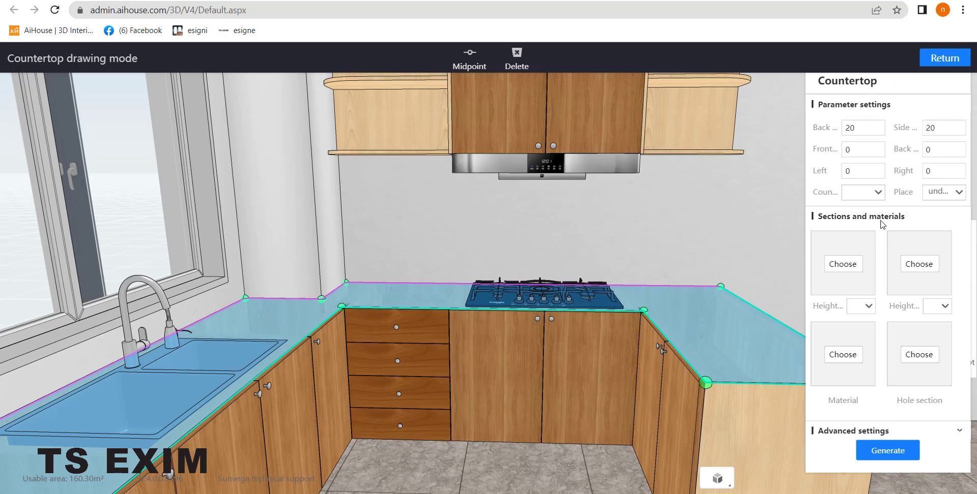
Choose the 30 × 30 section TM-36 from the universal front water baffle library for the countertop's front edge
{"action": "left_click", "coordinate": [855, 266]}
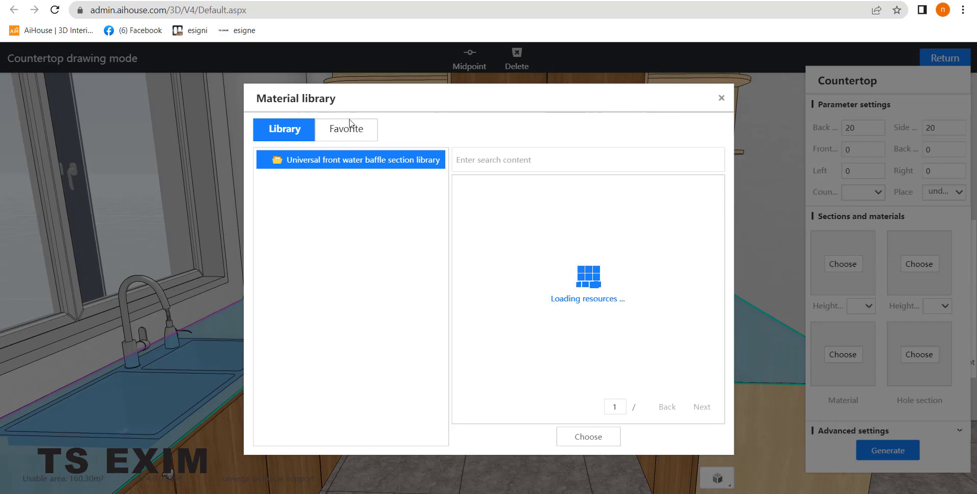
{"action": "left_click", "coordinate": [721, 99]}
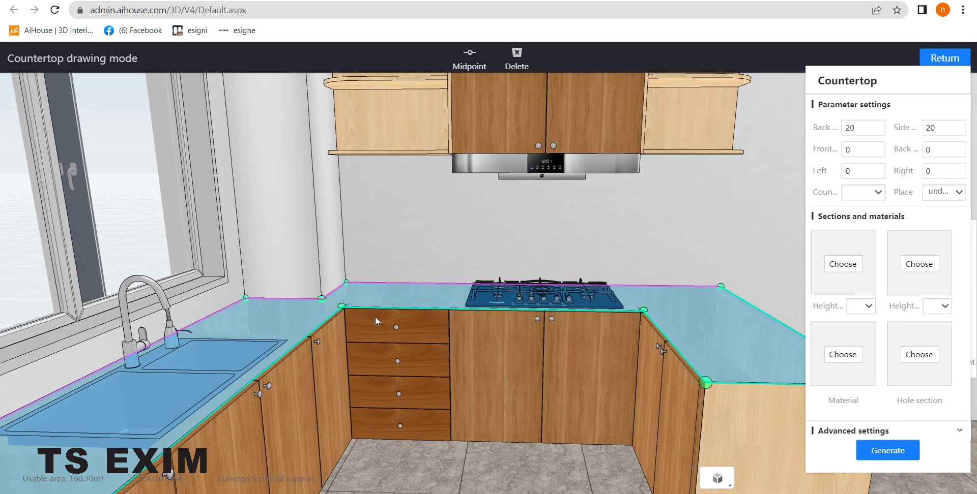
{"action": "left_click", "coordinate": [842, 264]}
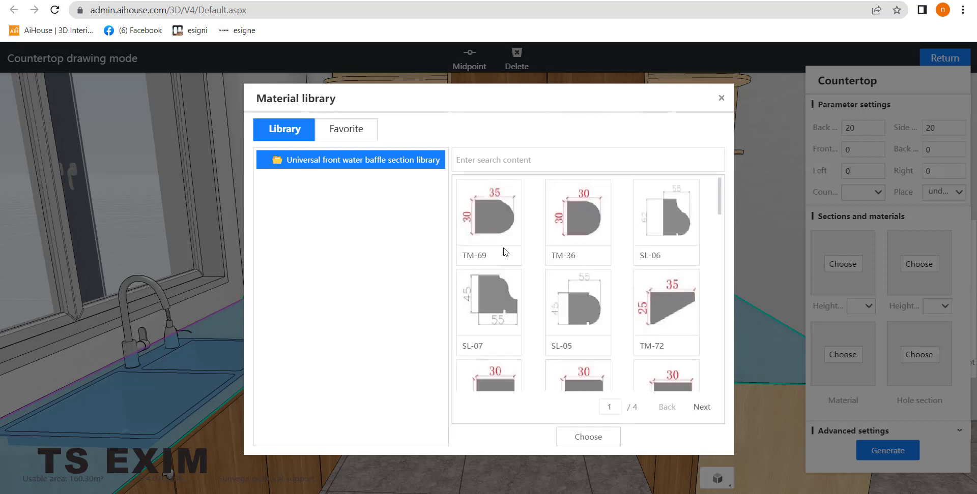
{"action": "double_click", "coordinate": [591, 208]}
{"action": "mouse_move", "coordinate": [689, 245]}
{"action": "left_mouse_down"}
{"action": "mouse_move", "coordinate": [697, 255]}
{"action": "mouse_move", "coordinate": [682, 245]}
{"action": "left_mouse_up"}
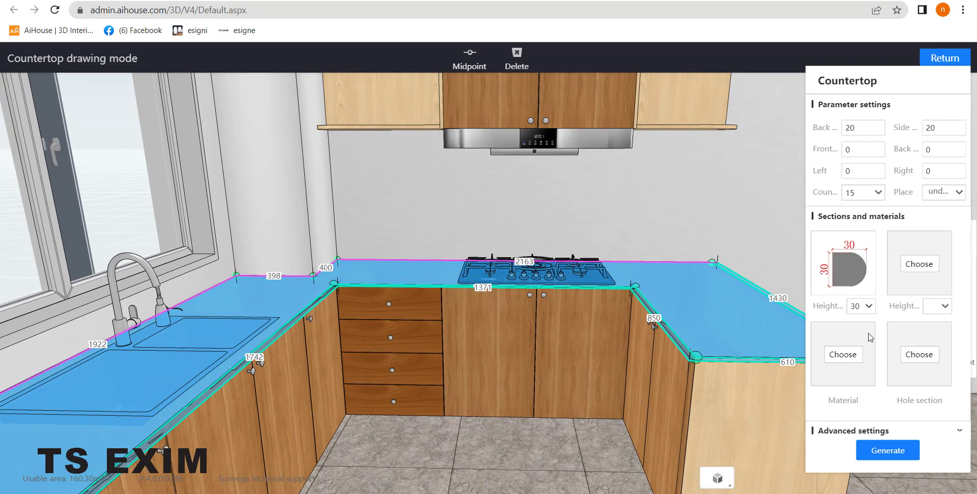
Choose the 15 × 70 section HDS-03 from the universal back water baffle library for the countertop
{"action": "left_click", "coordinate": [918, 265]}
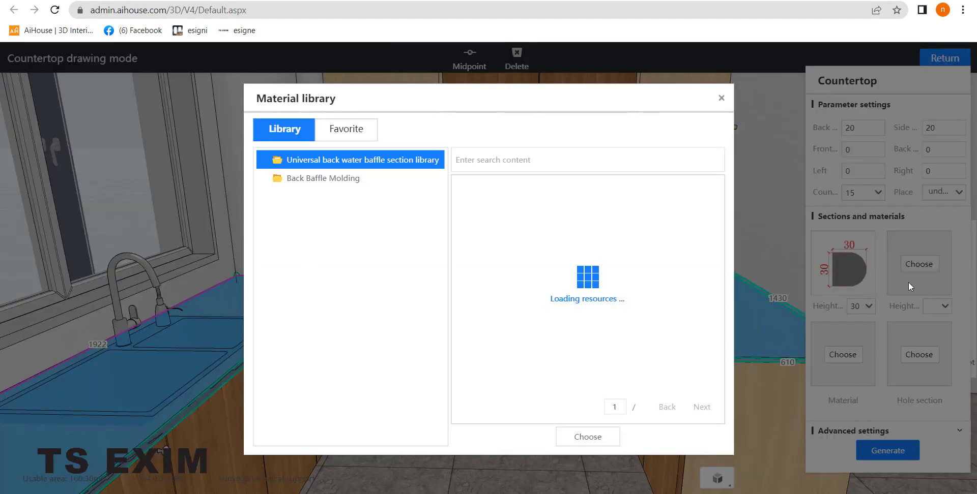
{"action": "left_click", "coordinate": [722, 101]}
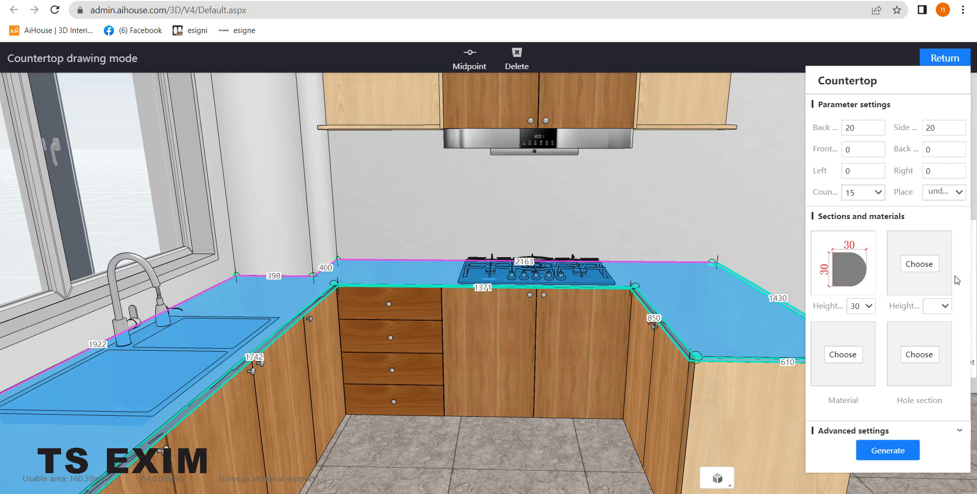
{"action": "left_click", "coordinate": [935, 268]}
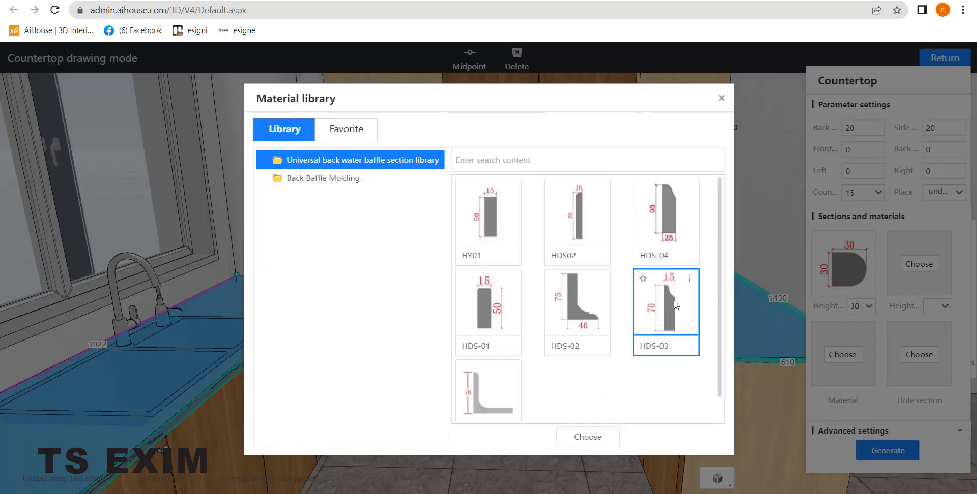
{"action": "double_click", "coordinate": [675, 304]}
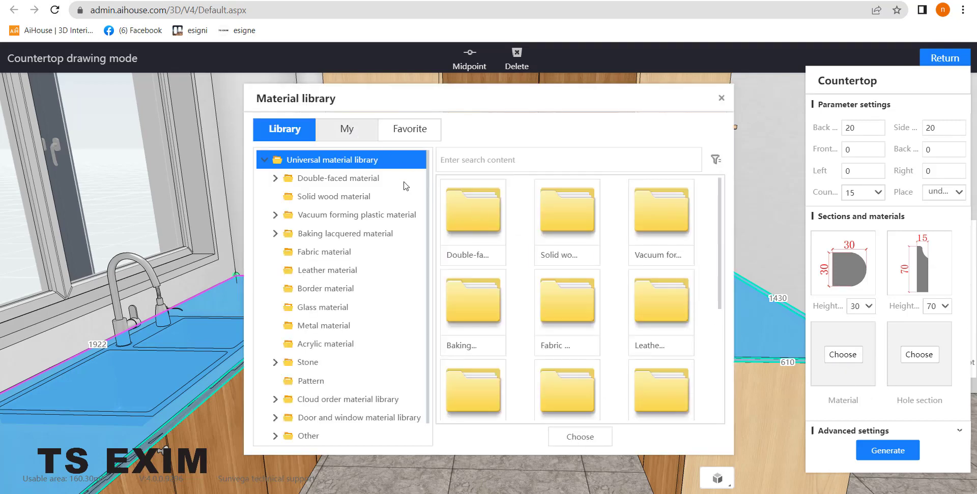
Assign a dark brown veined marble from the Stone materials to the countertop
{"action": "scroll", "coordinate": [429, 209], "scroll_direction": "down", "scroll_amount": 1}
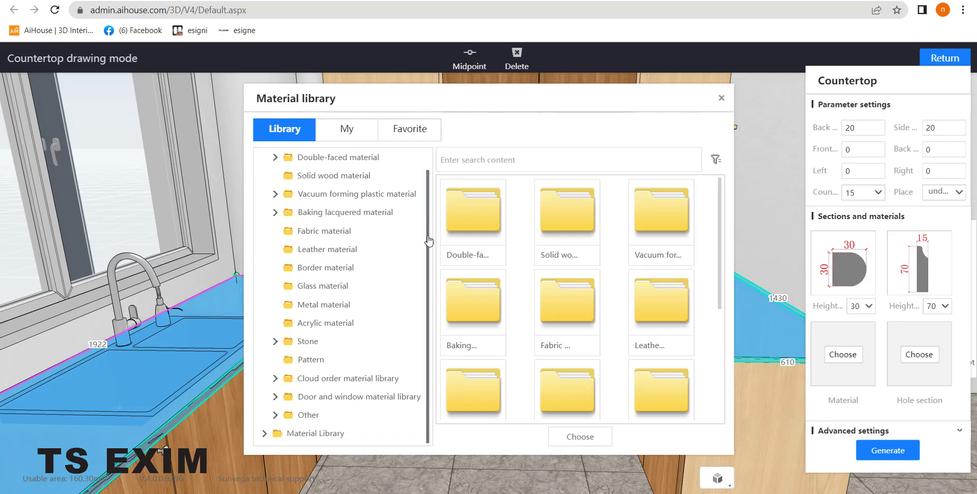
{"action": "left_click", "coordinate": [326, 347]}
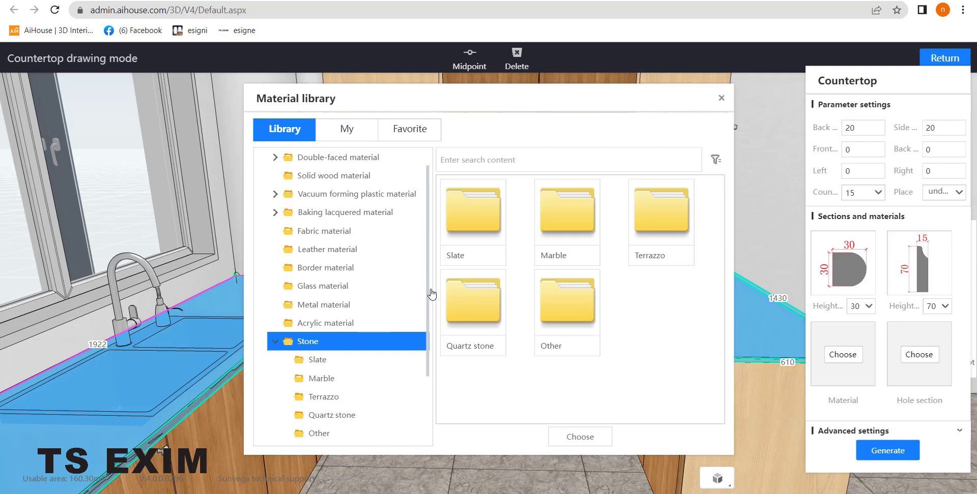
{"action": "scroll", "coordinate": [432, 295], "scroll_direction": "down", "scroll_amount": 3}
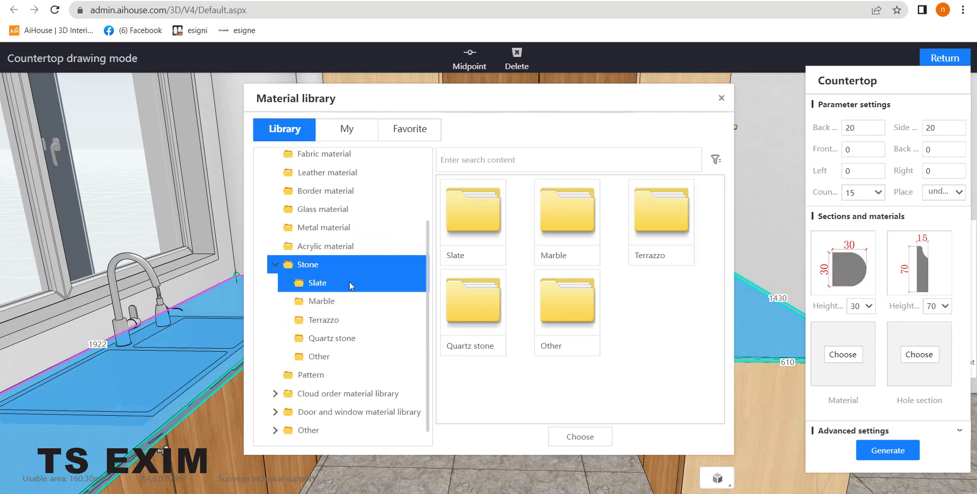
{"action": "left_click", "coordinate": [349, 283]}
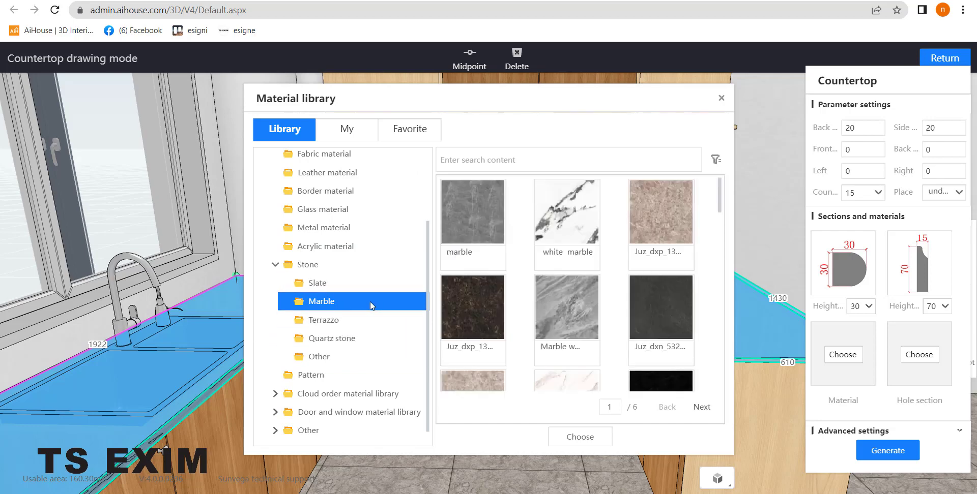
{"action": "left_click_drag", "start_coordinate": [720, 204], "coordinate": [720, 254]}
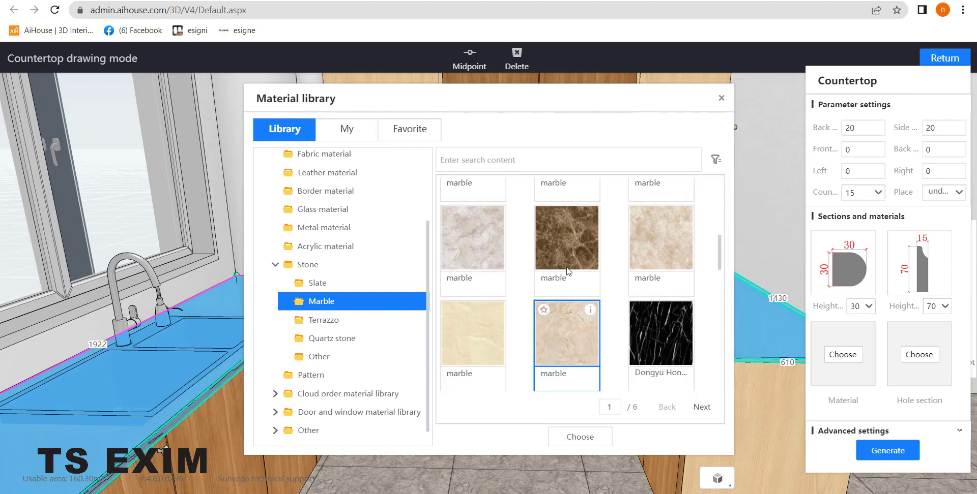
{"action": "double_click", "coordinate": [574, 243]}
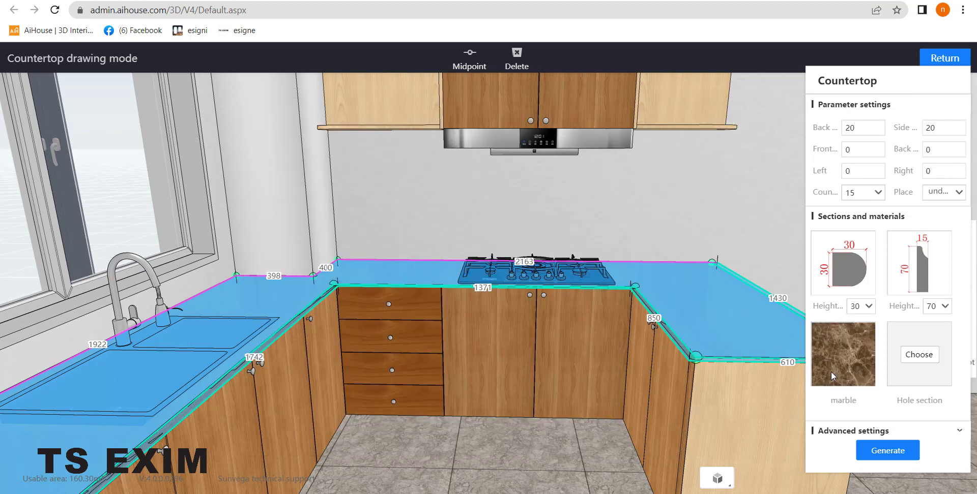
{"action": "left_click_drag", "start_coordinate": [661, 371], "coordinate": [425, 276]}
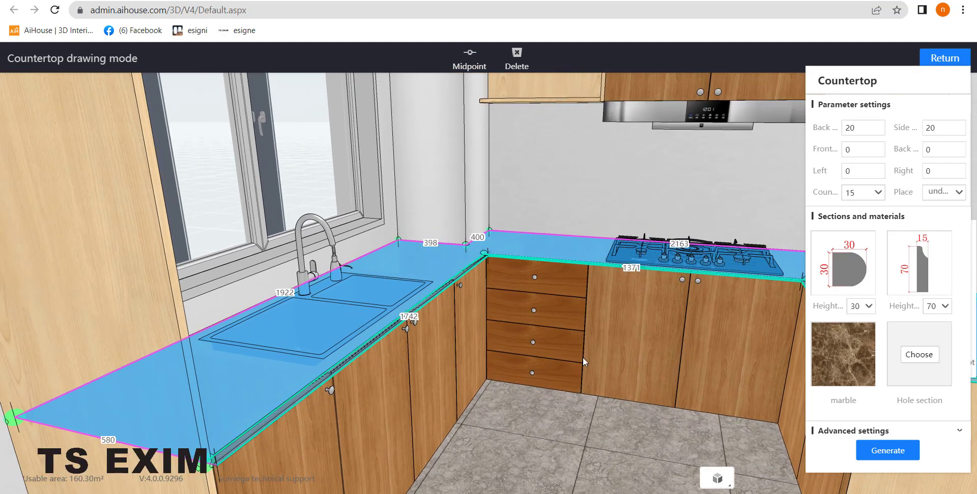
Choose the small curved profile from the Sink Hole Section library as the hole section and generate the countertop
{"action": "left_click", "coordinate": [921, 355]}
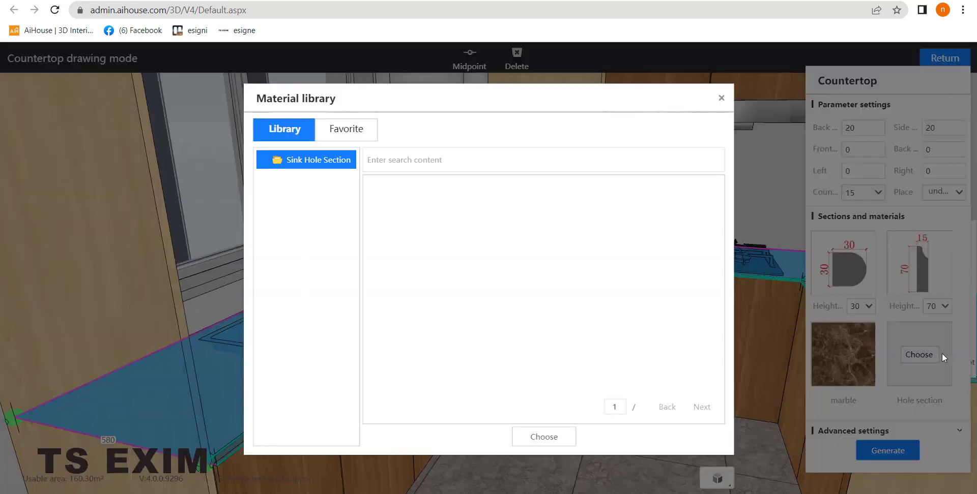
{"action": "left_click", "coordinate": [478, 212]}
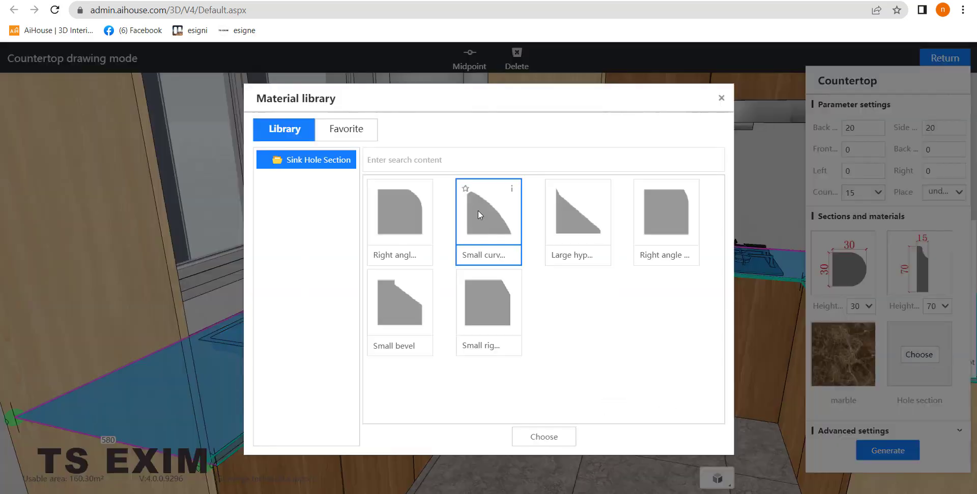
{"action": "double_click", "coordinate": [478, 211]}
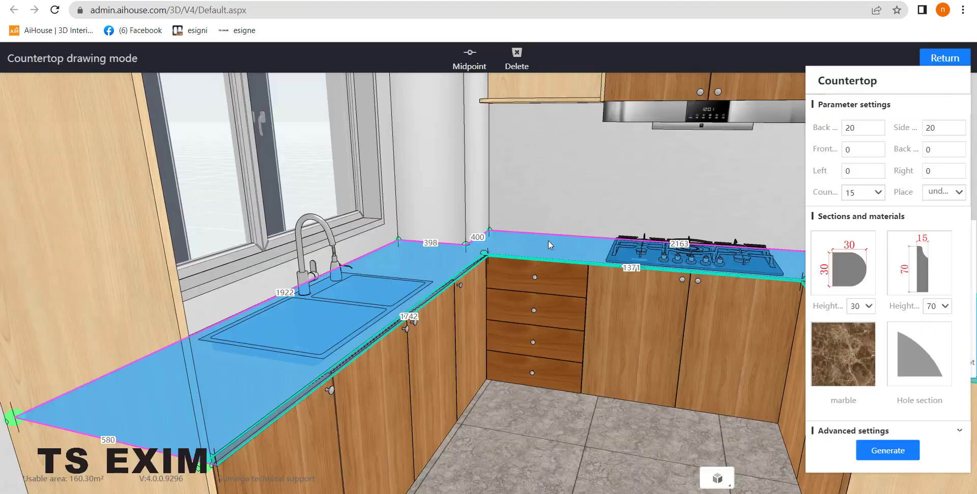
{"action": "left_click", "coordinate": [894, 452]}
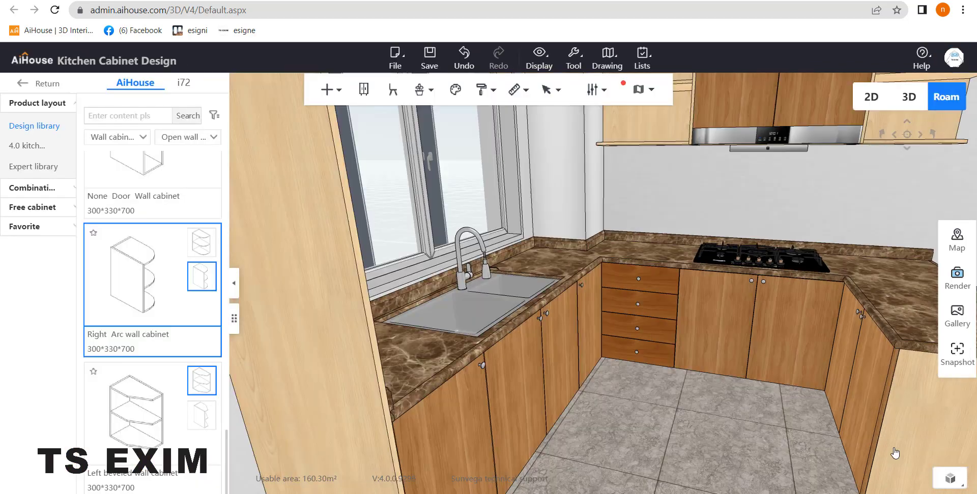
Replace the generated countertop's sink hole section with the Right angle side of large arc profile
{"action": "scroll", "coordinate": [742, 399], "scroll_direction": "up", "scroll_amount": 5}
{"action": "left_click_drag", "start_coordinate": [746, 399], "coordinate": [611, 377]}
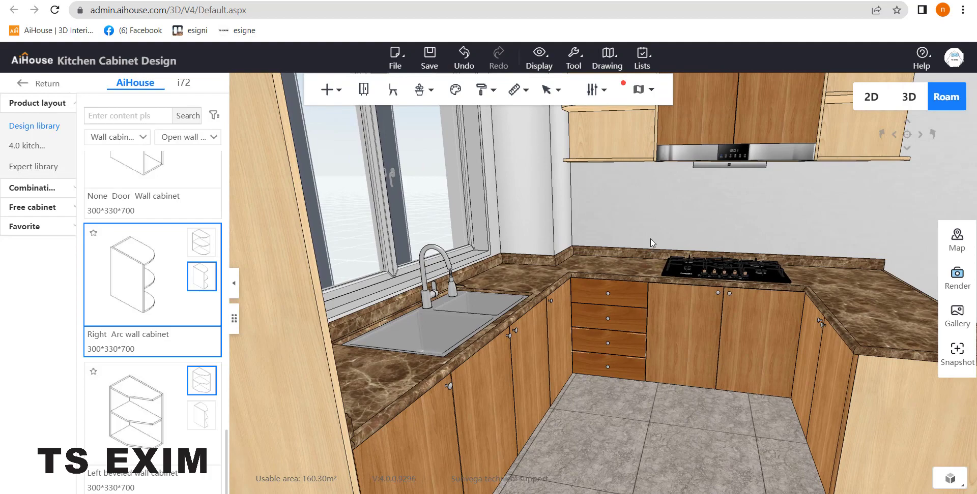
{"action": "scroll", "coordinate": [617, 305], "scroll_direction": "up", "scroll_amount": 5}
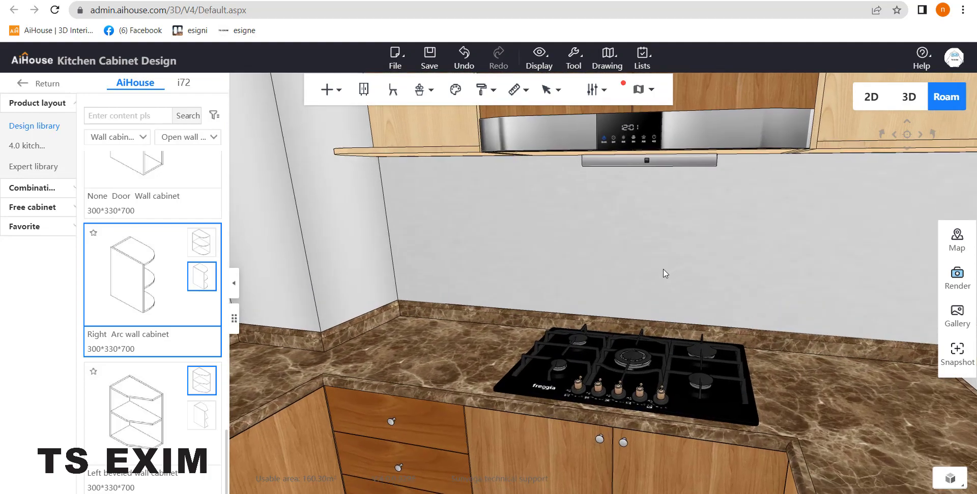
{"action": "left_click_drag", "start_coordinate": [664, 273], "coordinate": [499, 312]}
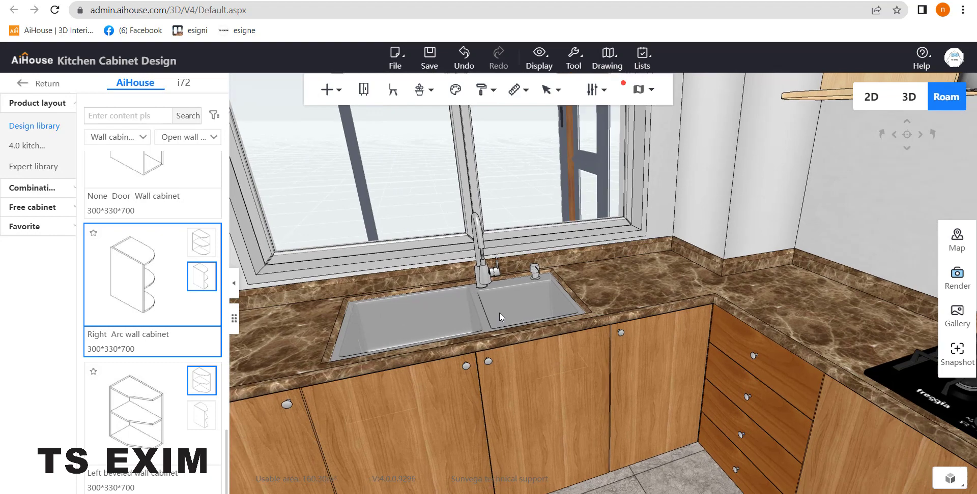
{"action": "left_click", "coordinate": [633, 270]}
{"action": "left_click_drag", "start_coordinate": [898, 181], "coordinate": [846, 121]}
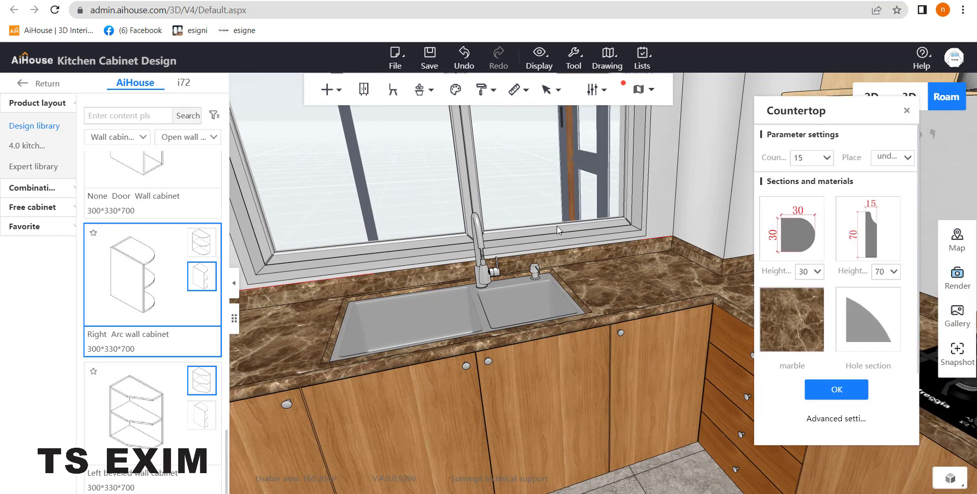
{"action": "scroll", "coordinate": [567, 248], "scroll_direction": "up", "scroll_amount": 5}
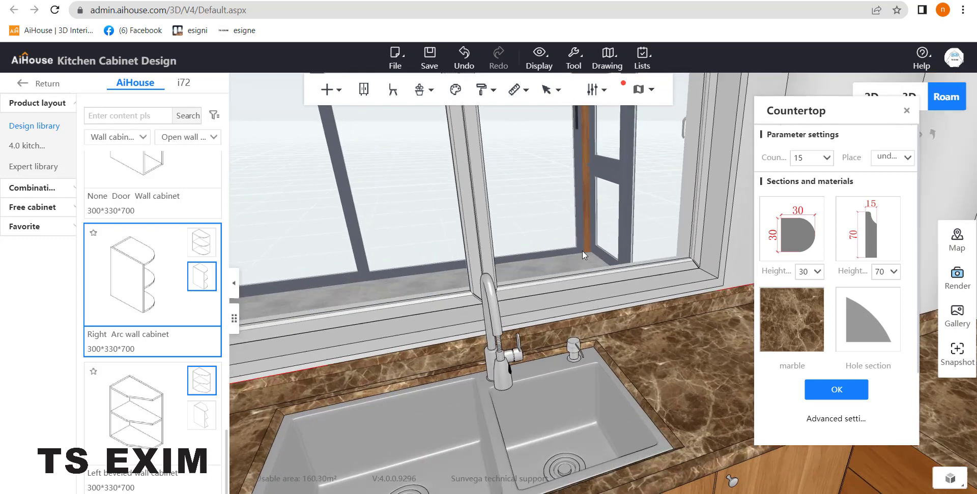
{"action": "left_click_drag", "start_coordinate": [582, 251], "coordinate": [579, 282]}
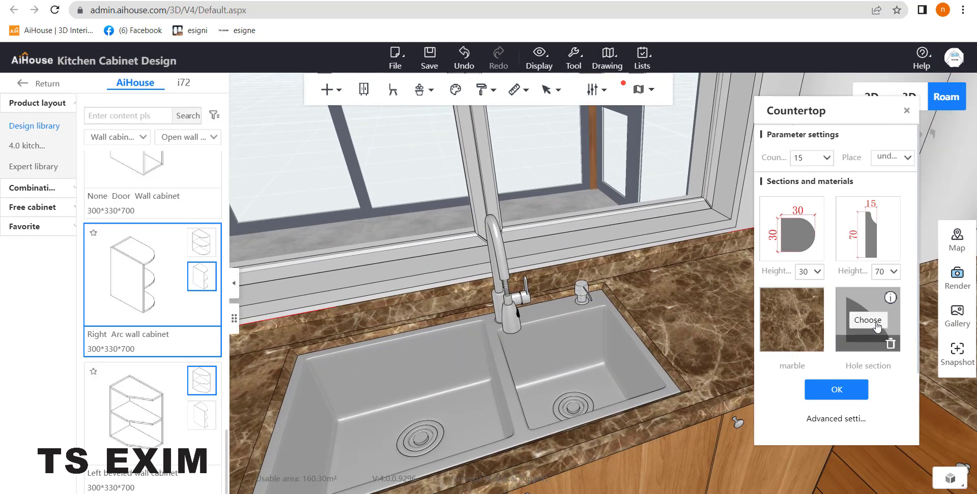
{"action": "left_click", "coordinate": [867, 320]}
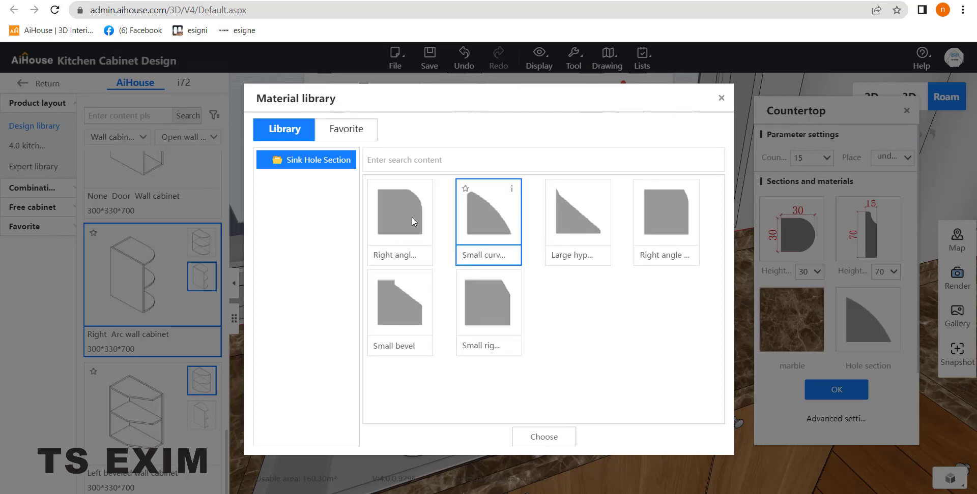
{"action": "double_click", "coordinate": [405, 204]}
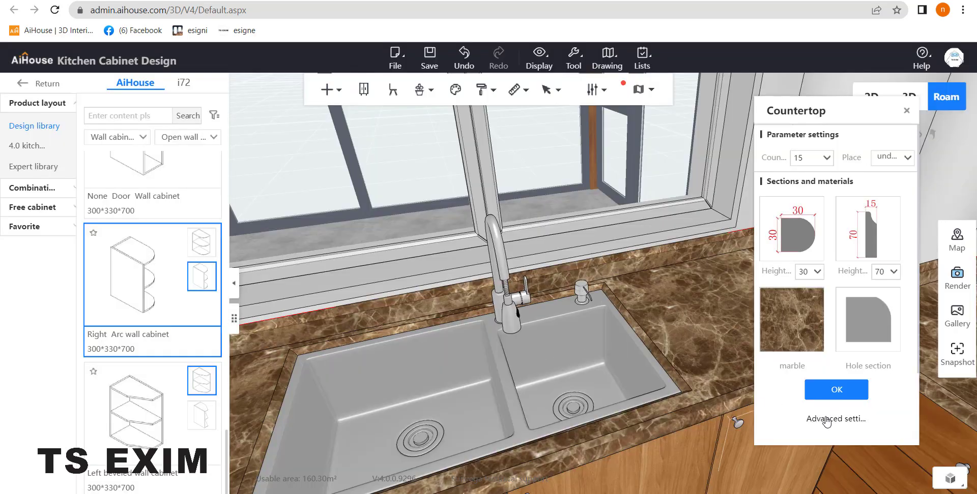
{"action": "left_click", "coordinate": [849, 396]}
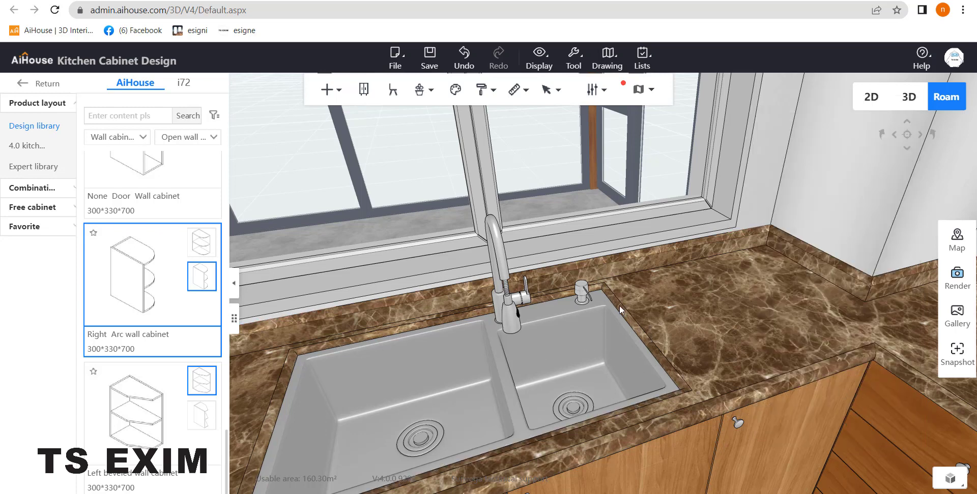
Remove the 15 × 70 back water baffle section from the marble countertop and apply the change
{"action": "left_click", "coordinate": [701, 274]}
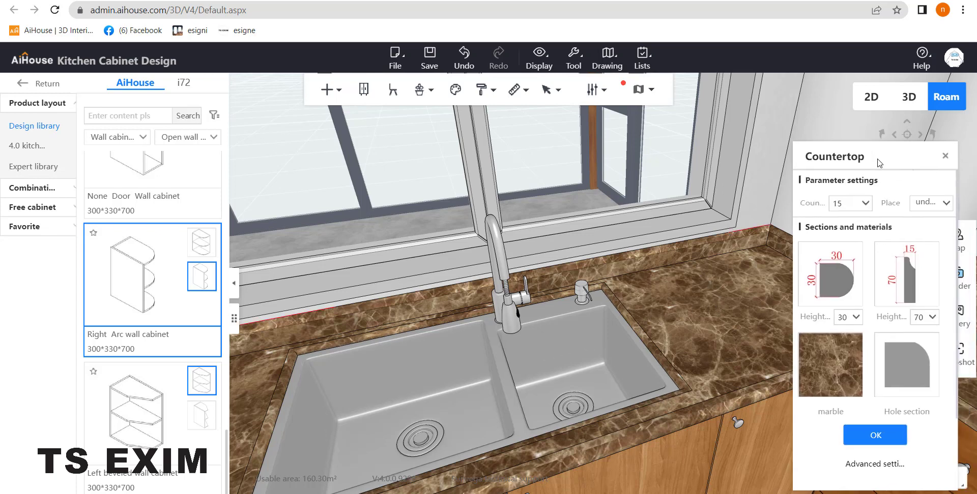
{"action": "left_click_drag", "start_coordinate": [878, 159], "coordinate": [876, 157]}
{"action": "mouse_move", "coordinate": [917, 269]}
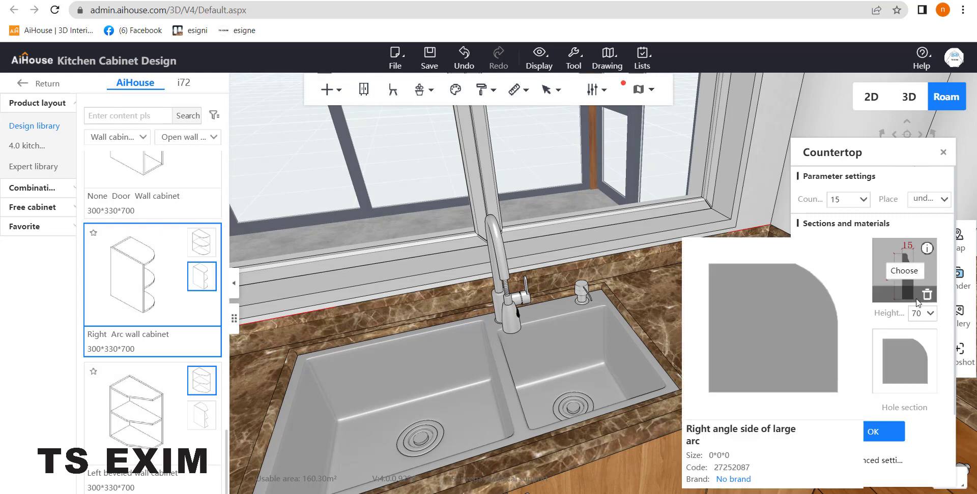
{"action": "mouse_move", "coordinate": [819, 275]}
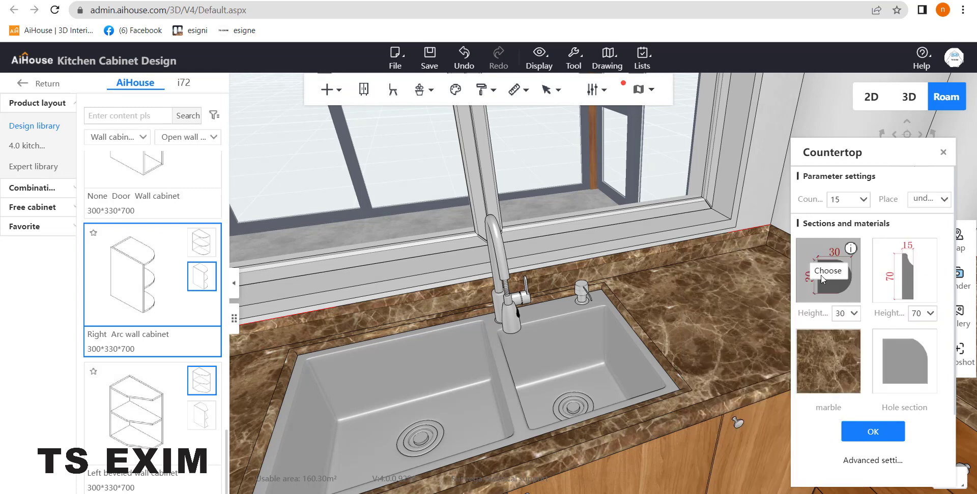
{"action": "mouse_move", "coordinate": [827, 367]}
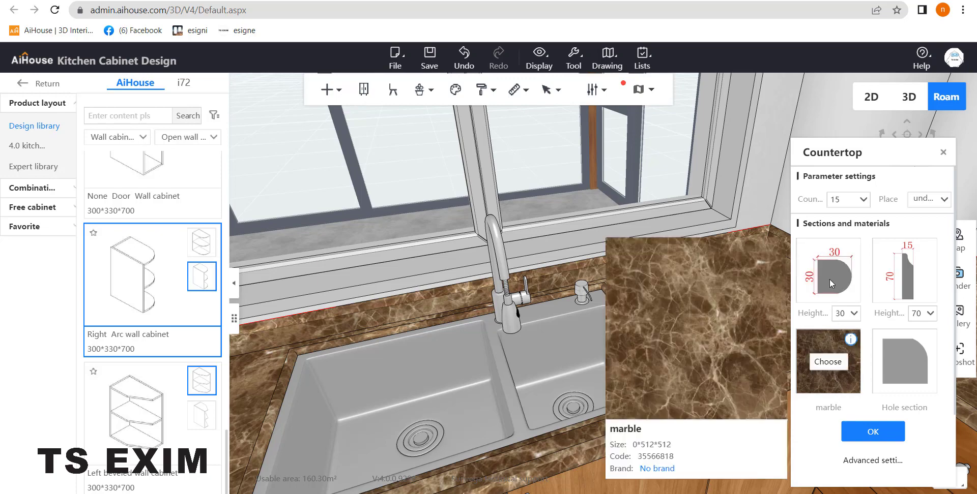
{"action": "left_click_drag", "start_coordinate": [715, 314], "coordinate": [642, 278]}
{"action": "left_click", "coordinate": [925, 295]}
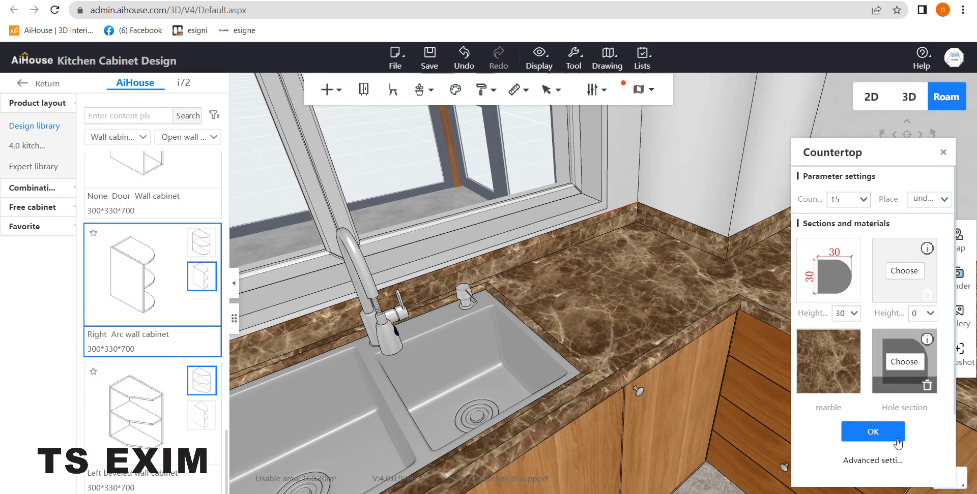
{"action": "left_click", "coordinate": [869, 431]}
Set the countertop's thickness to 20 and its placement to overmount, and apply both settings
{"action": "left_click", "coordinate": [640, 297]}
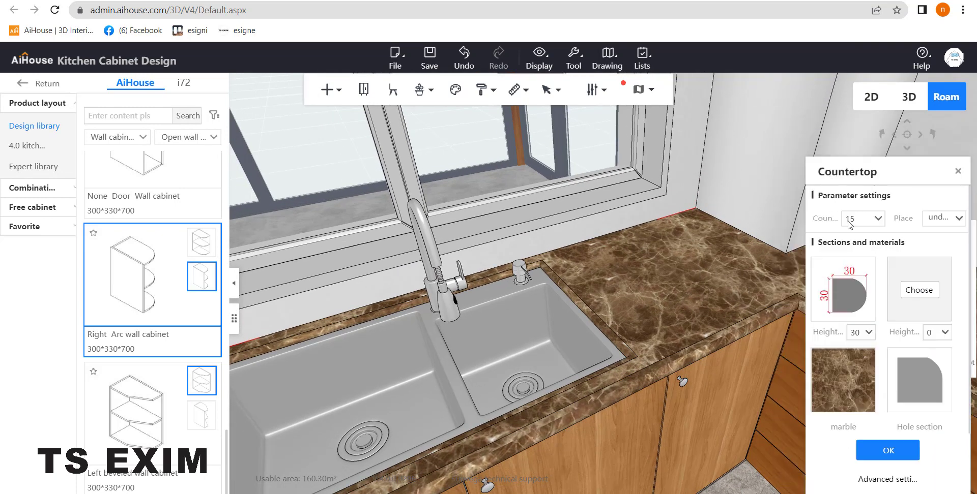
{"action": "left_click", "coordinate": [828, 187]}
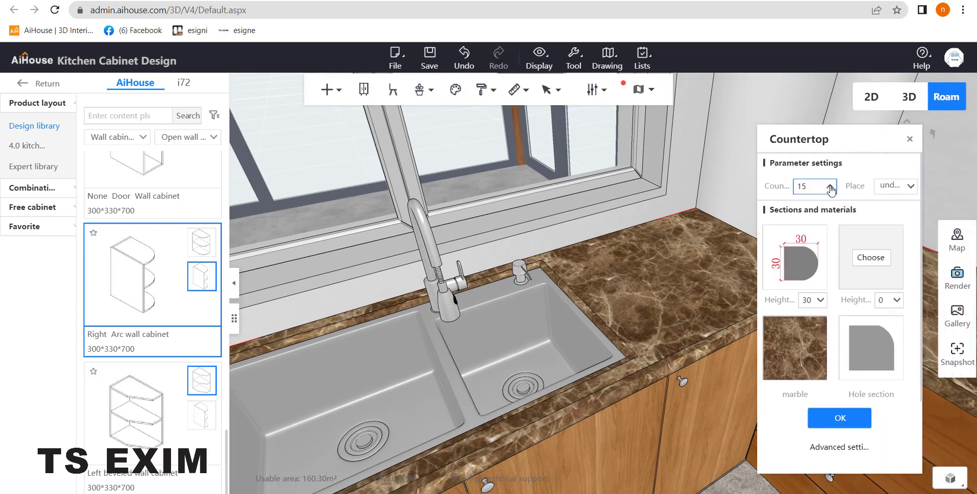
{"action": "left_click", "coordinate": [799, 187]}
{"action": "left_click", "coordinate": [795, 189]}
{"action": "left_click", "coordinate": [811, 186]}
{"action": "left_click", "coordinate": [811, 186]}
{"action": "left_click", "coordinate": [900, 188]}
{"action": "left_click", "coordinate": [902, 189]}
{"action": "right_click_drag", "start_coordinate": [664, 337], "coordinate": [641, 342]}
{"action": "left_click", "coordinate": [893, 221]}
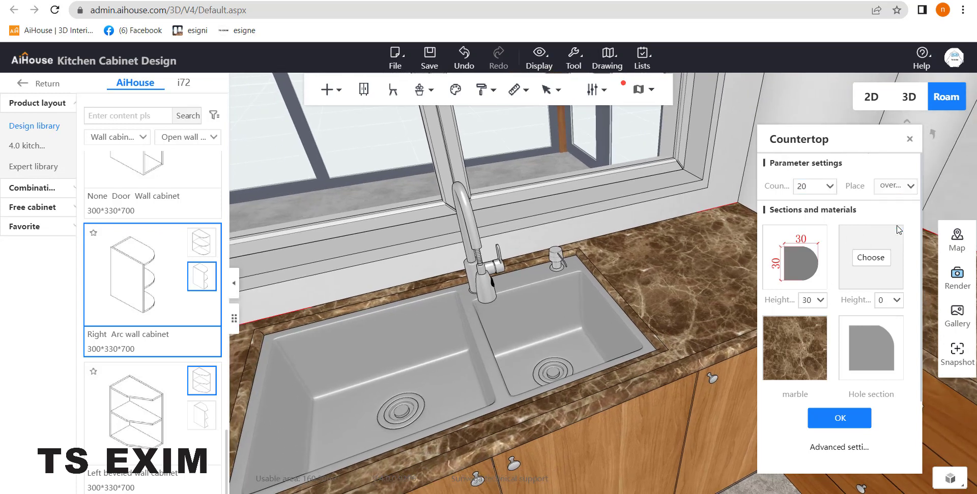
{"action": "left_click", "coordinate": [831, 419]}
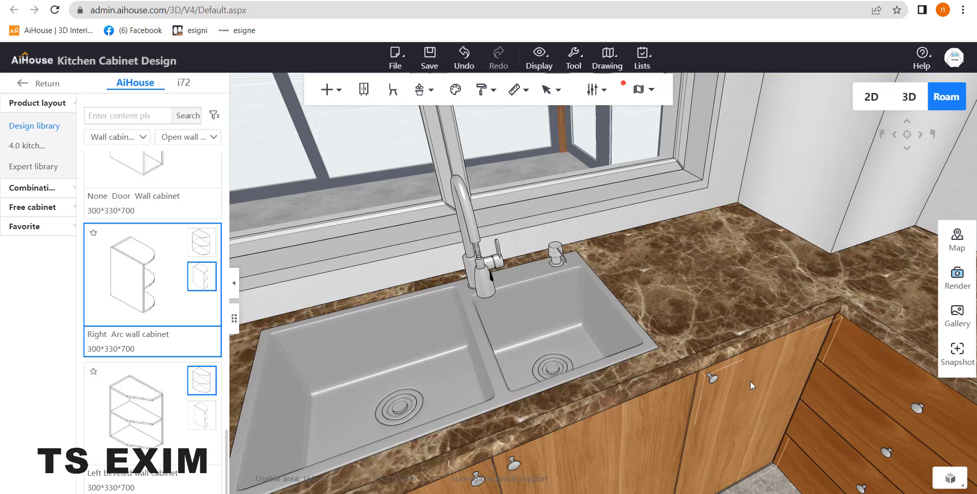
Switch the countertop's placement setting to undermount and apply it to the sink cut-out
{"action": "right_click_drag", "start_coordinate": [750, 382], "coordinate": [670, 288]}
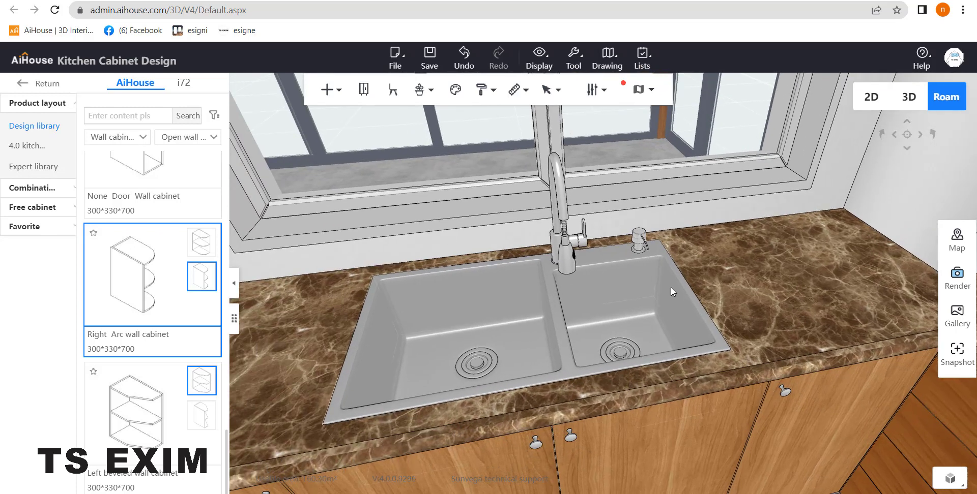
{"action": "left_click", "coordinate": [727, 258]}
{"action": "left_click", "coordinate": [931, 222]}
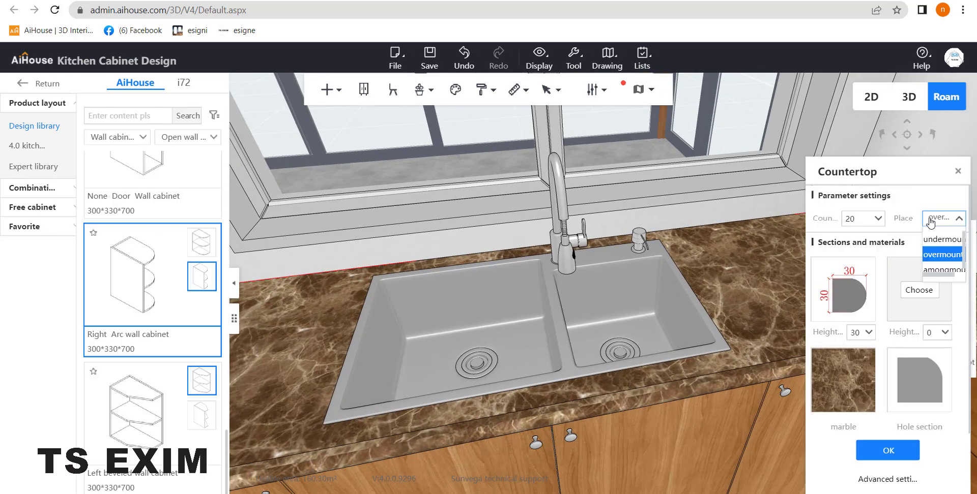
{"action": "left_click", "coordinate": [950, 243]}
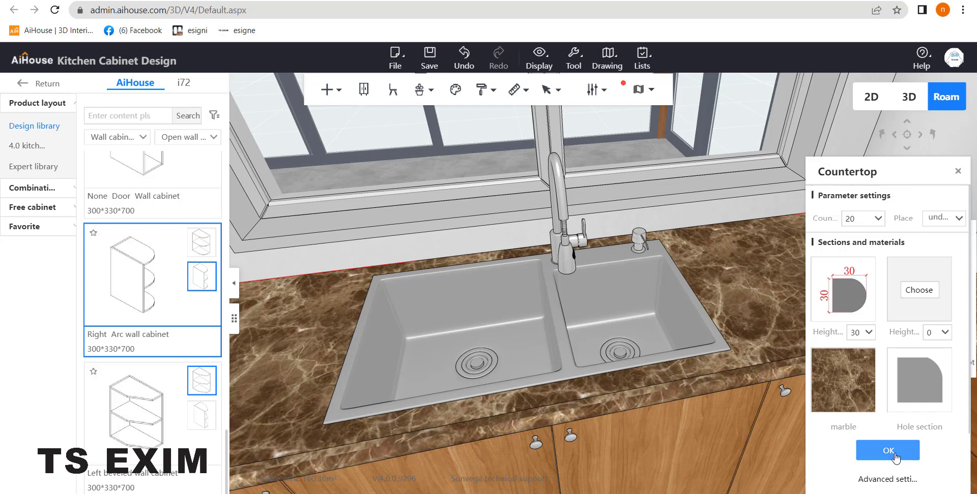
{"action": "left_click", "coordinate": [890, 455]}
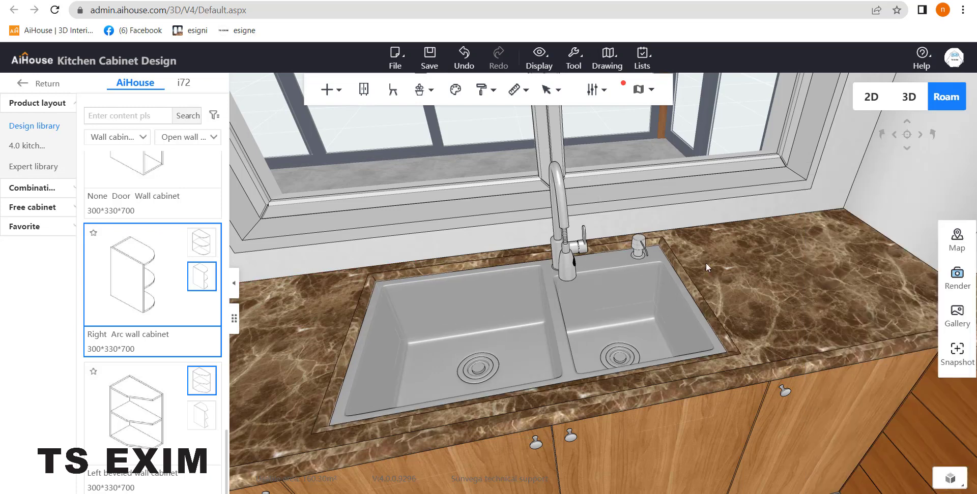
Set the countertop's placement back to overmount and apply it
{"action": "left_click", "coordinate": [741, 268]}
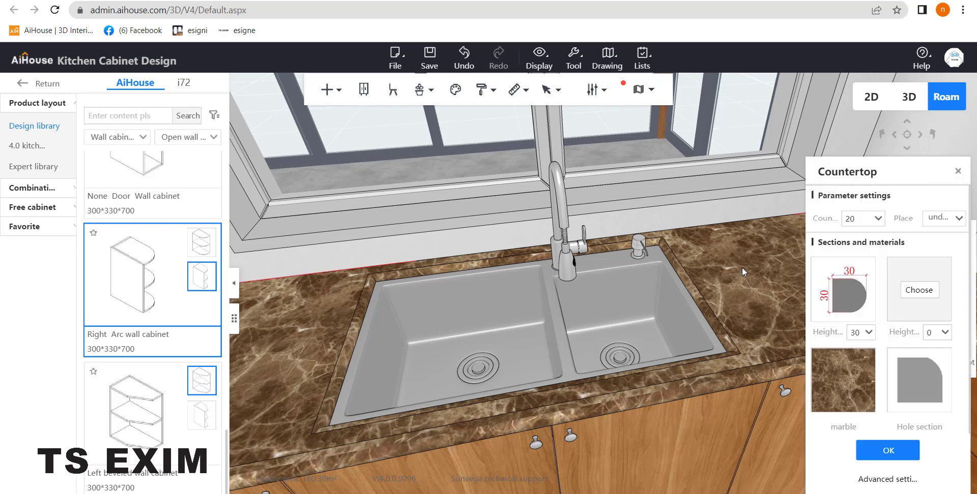
{"action": "left_click", "coordinate": [945, 229]}
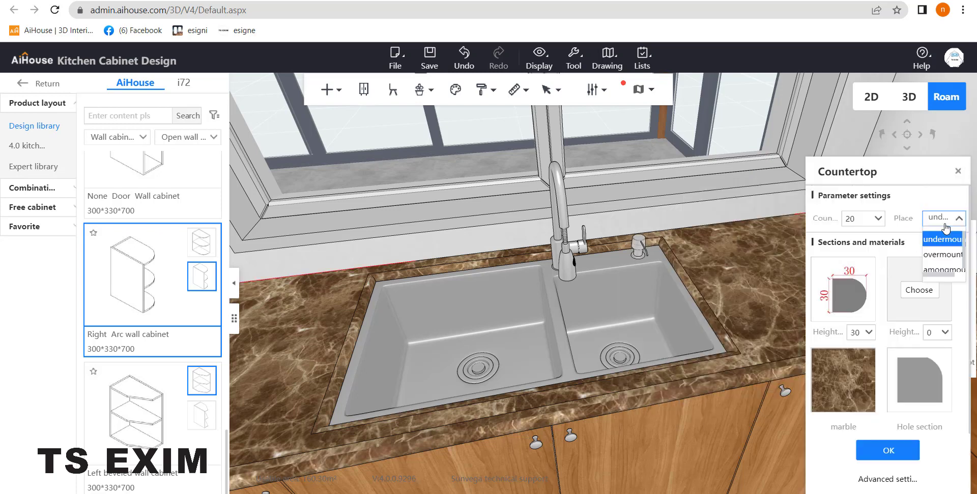
{"action": "left_click", "coordinate": [941, 255]}
{"action": "left_click", "coordinate": [888, 451]}
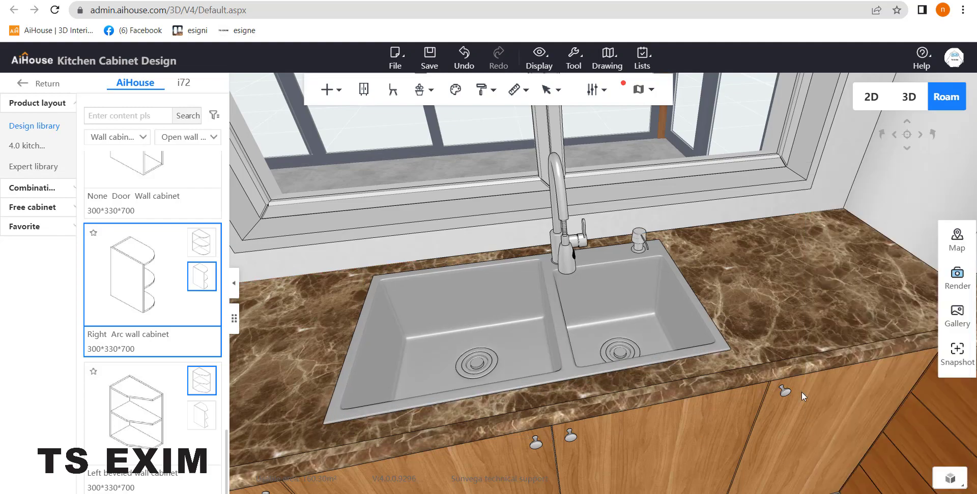
Examine the U-shaped marble countertop and base cabinets from the sink side, the peninsula and across the room
{"action": "right_click_drag", "start_coordinate": [801, 392], "coordinate": [966, 394]}
{"action": "scroll", "coordinate": [729, 373], "scroll_direction": "down", "scroll_amount": 8}
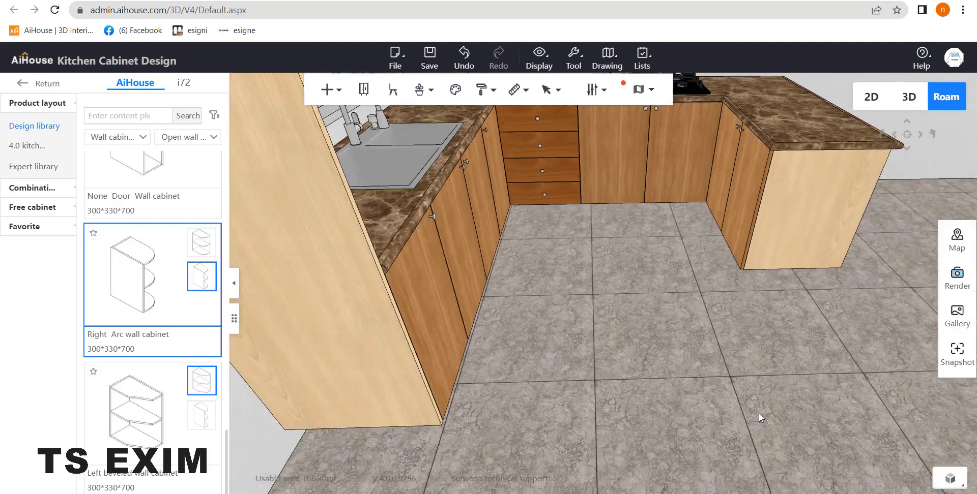
{"action": "right_click_drag", "start_coordinate": [759, 414], "coordinate": [731, 328]}
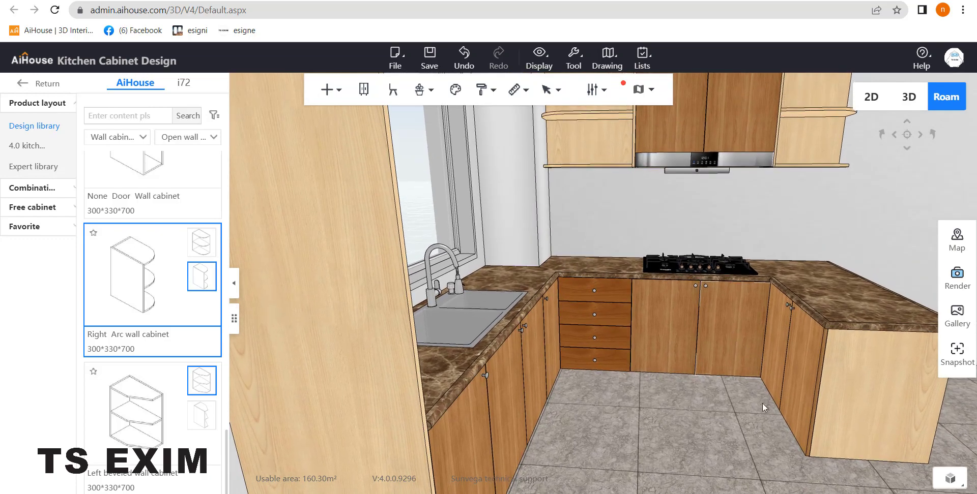
{"action": "left_click_drag", "start_coordinate": [722, 432], "coordinate": [693, 447]}
{"action": "right_click_drag", "start_coordinate": [834, 376], "coordinate": [591, 382]}
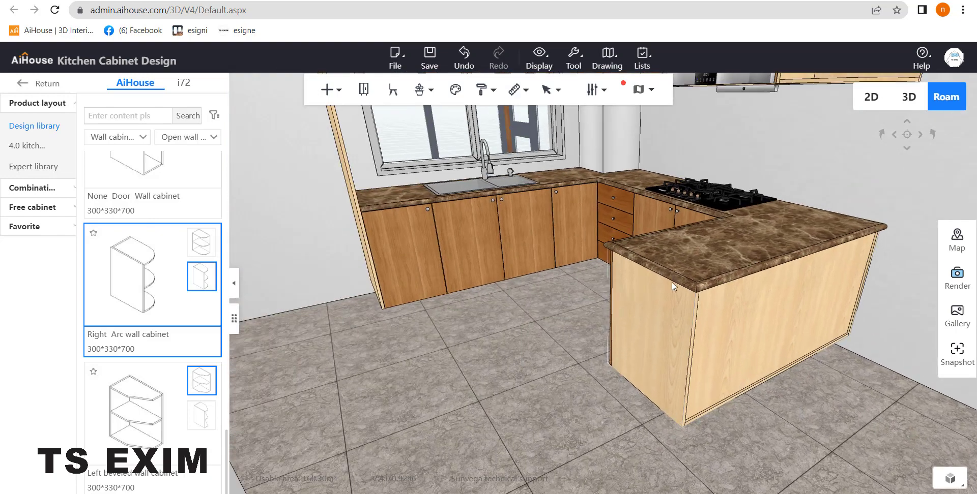
{"action": "left_click_drag", "start_coordinate": [792, 411], "coordinate": [689, 392]}
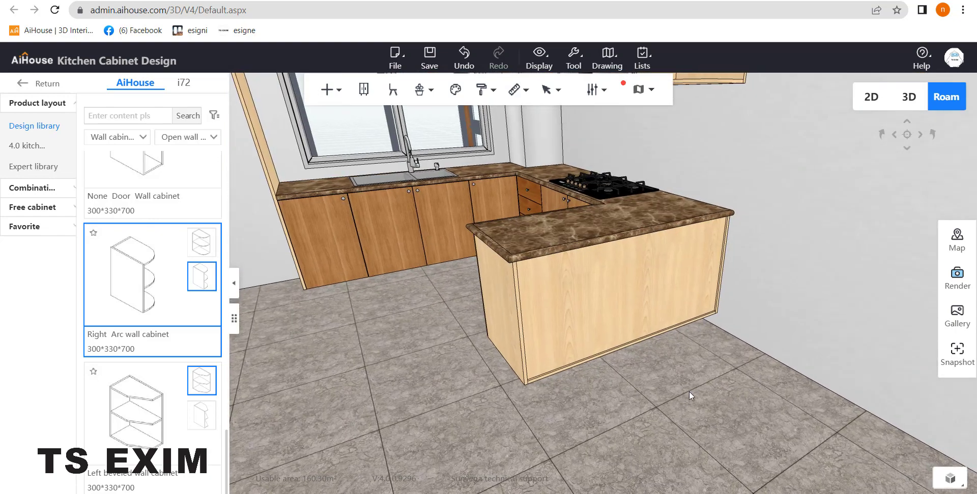
{"action": "right_click_drag", "start_coordinate": [748, 384], "coordinate": [681, 362]}
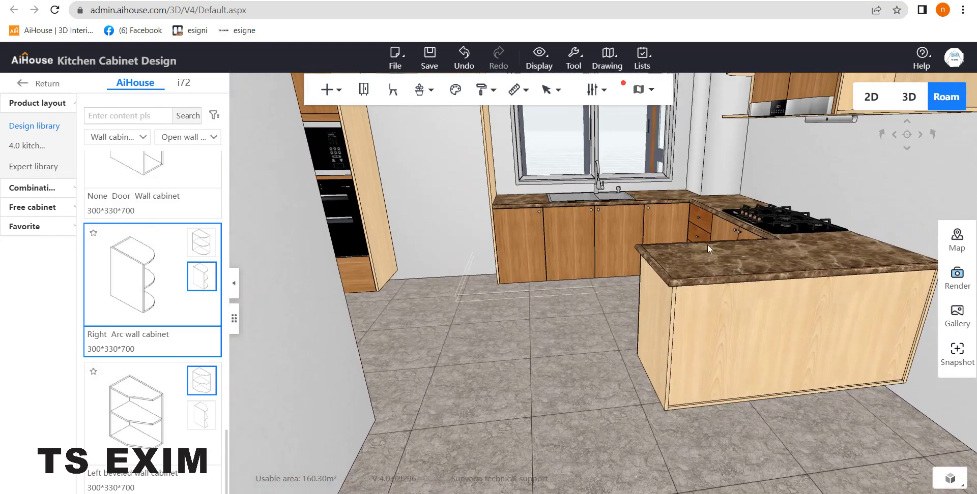
{"action": "left_click_drag", "start_coordinate": [572, 310], "coordinate": [563, 376]}
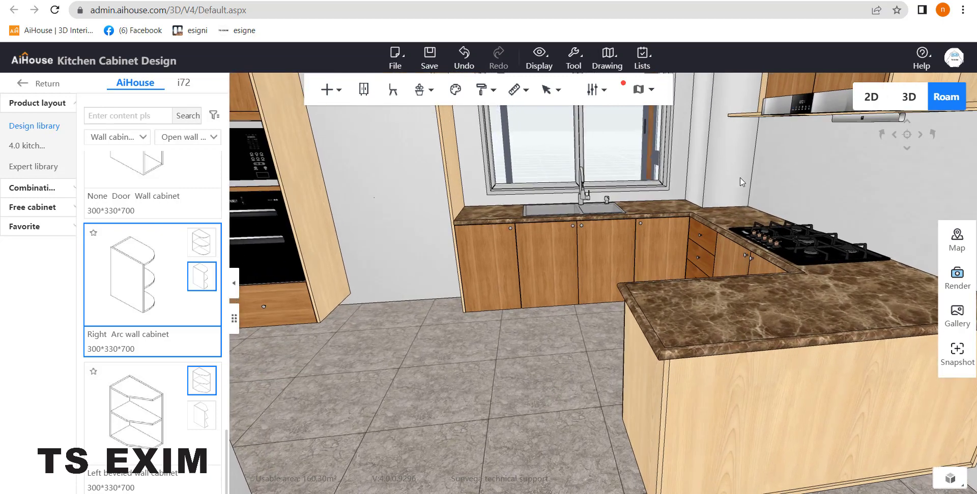
Extend the free end of the peninsula countertop to an inner edge length of 1500 and regenerate the countertop
{"action": "right_click_drag", "start_coordinate": [751, 184], "coordinate": [767, 199]}
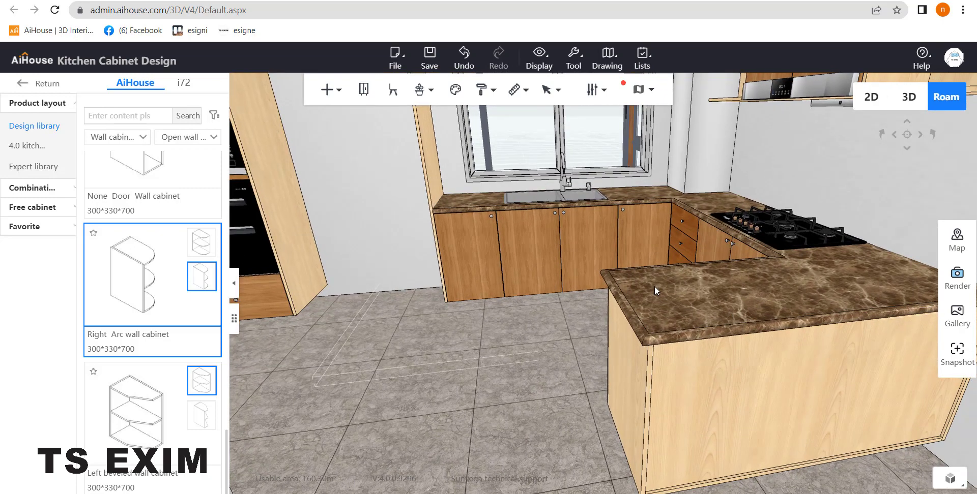
{"action": "left_click", "coordinate": [654, 285]}
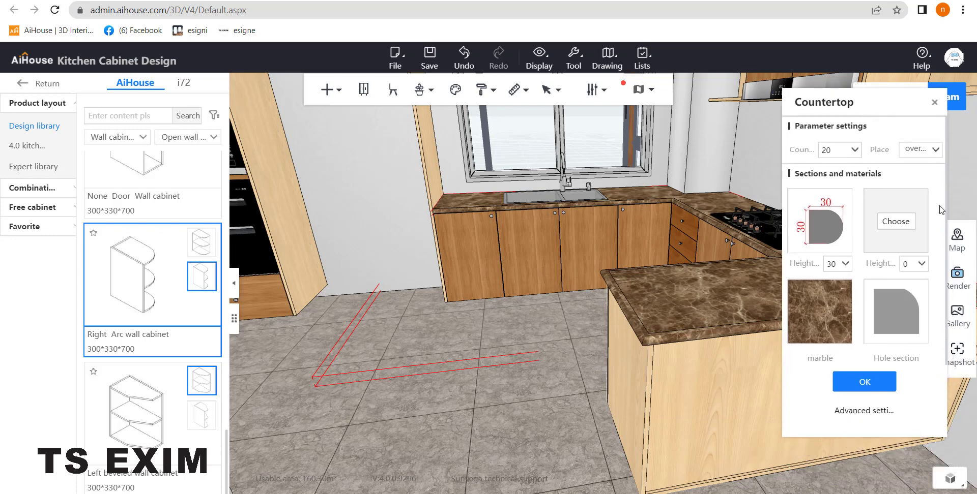
{"action": "left_click", "coordinate": [935, 103]}
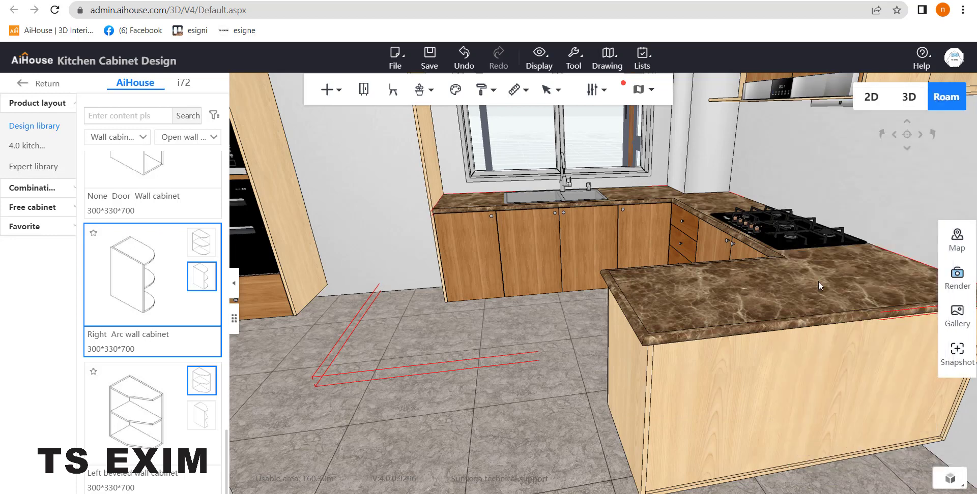
{"action": "left_click", "coordinate": [685, 297]}
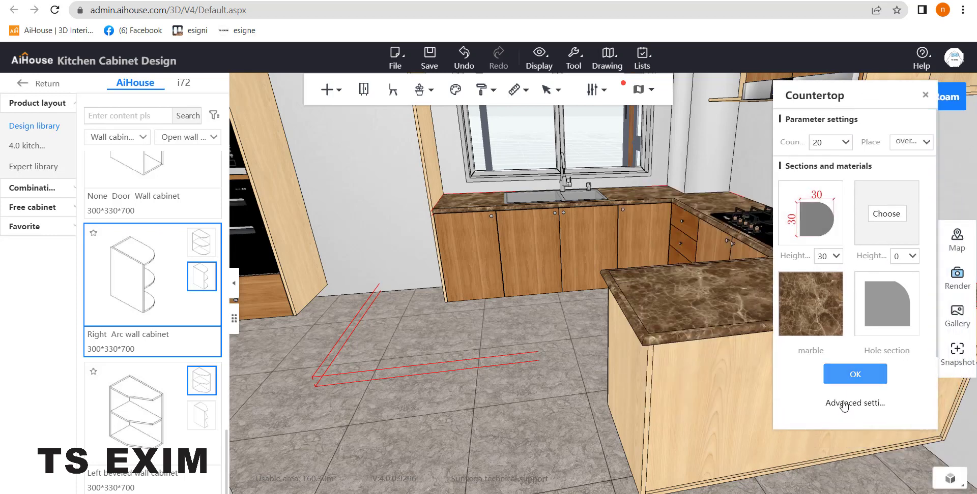
{"action": "left_click", "coordinate": [840, 405]}
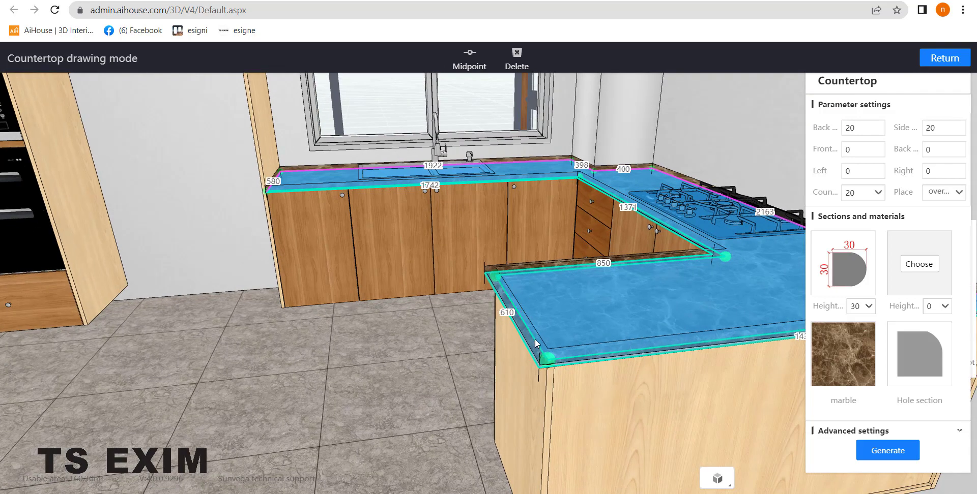
{"action": "left_click", "coordinate": [533, 330]}
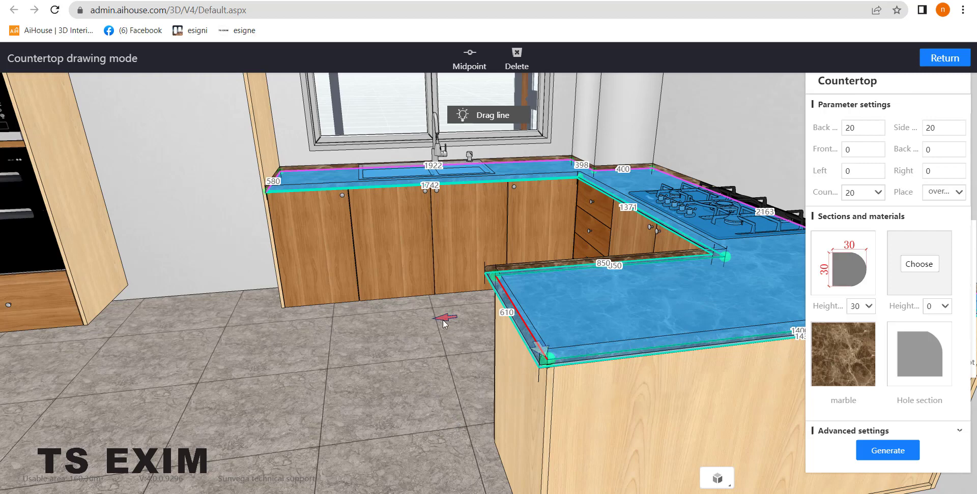
{"action": "left_click_drag", "start_coordinate": [442, 319], "coordinate": [230, 358]}
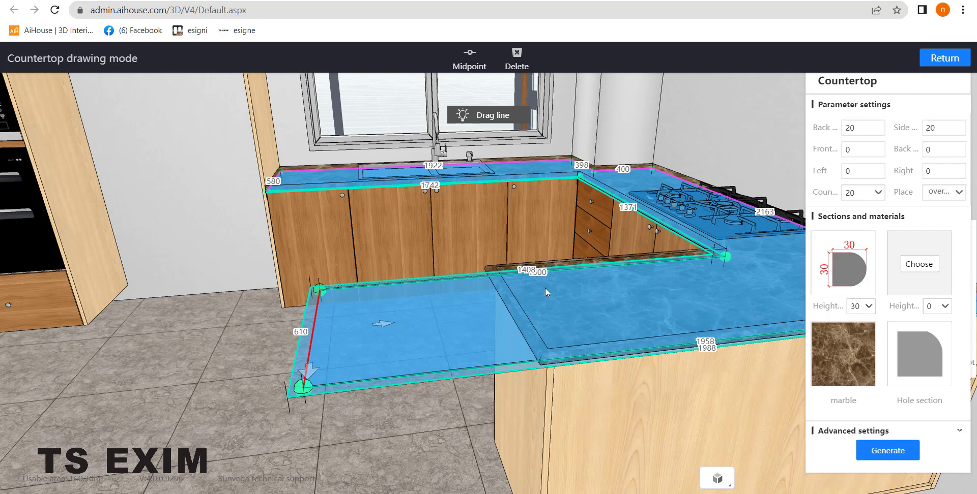
{"action": "key", "text": "Return"}
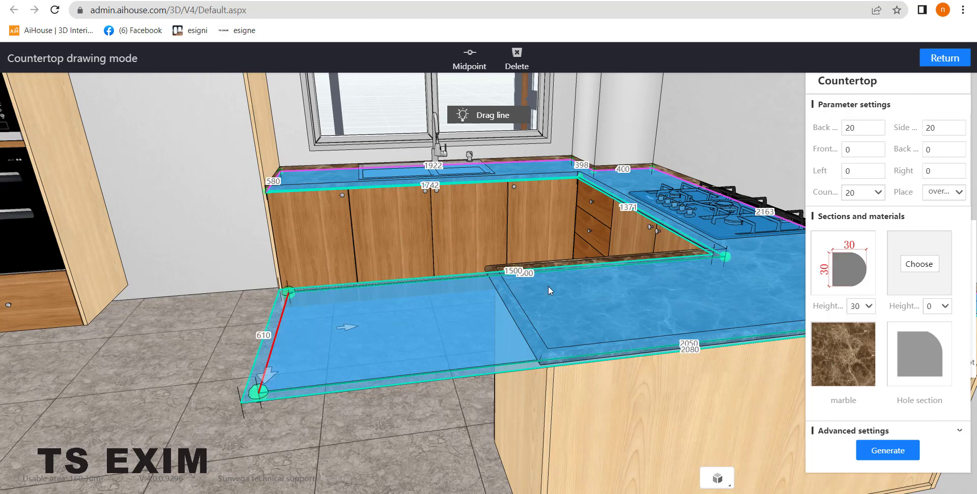
{"action": "left_click", "coordinate": [878, 454]}
Shorten the peninsula countertop's overhanging end to an inner edge length of about 1390 and regenerate the countertop
{"action": "scroll", "coordinate": [563, 444], "scroll_direction": "down", "scroll_amount": 5}
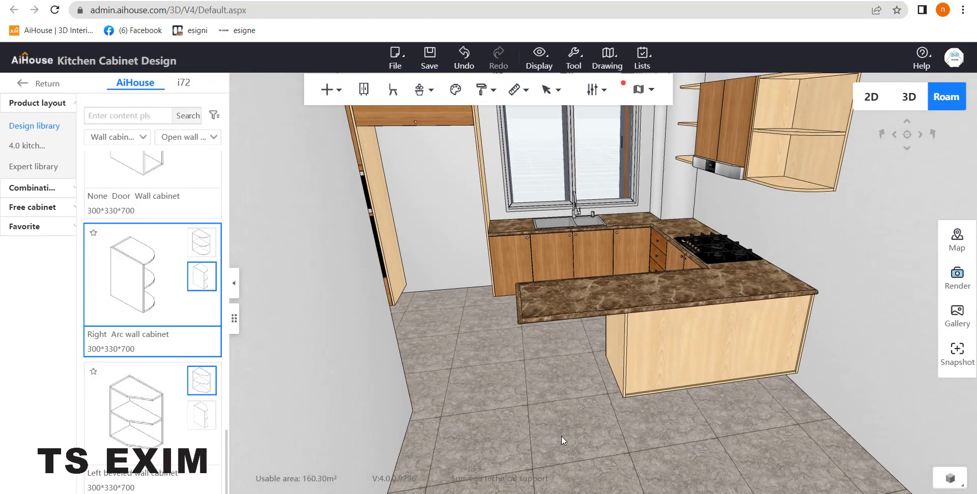
{"action": "scroll", "coordinate": [562, 437], "scroll_direction": "up", "scroll_amount": 3}
{"action": "scroll", "coordinate": [561, 441], "scroll_direction": "up", "scroll_amount": 1}
{"action": "right_click_drag", "start_coordinate": [528, 425], "coordinate": [547, 375]}
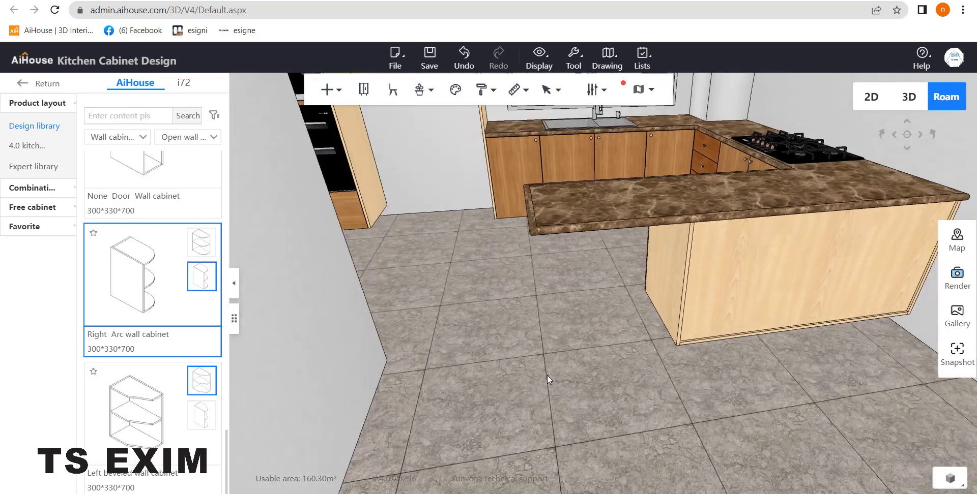
{"action": "left_click", "coordinate": [599, 219]}
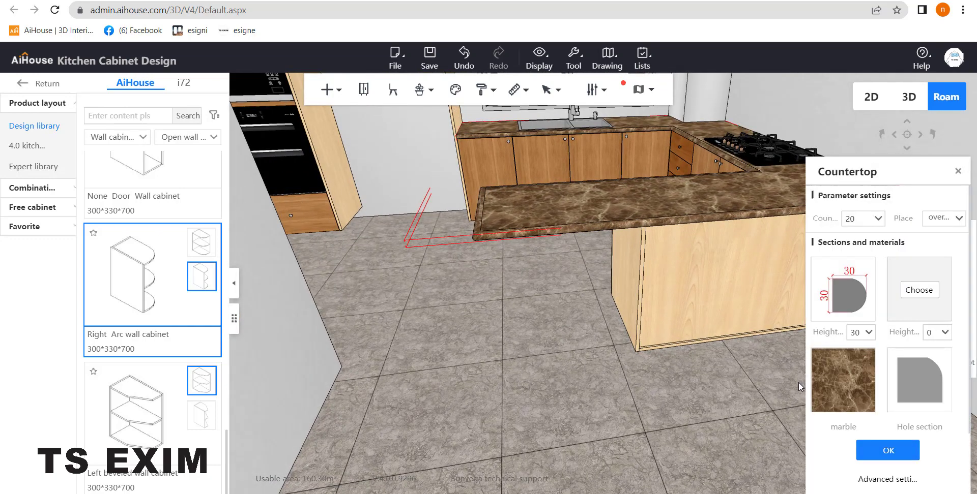
{"action": "left_click", "coordinate": [880, 480]}
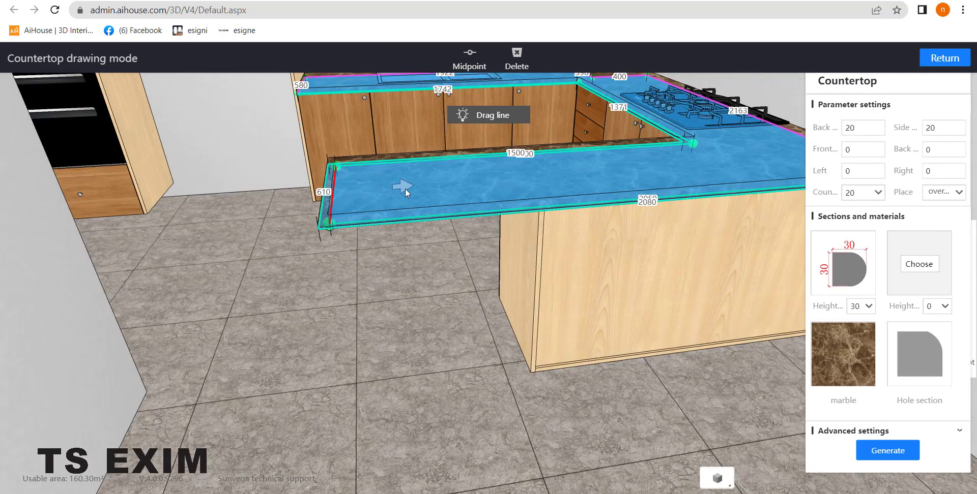
{"action": "left_click_drag", "start_coordinate": [405, 188], "coordinate": [440, 189]}
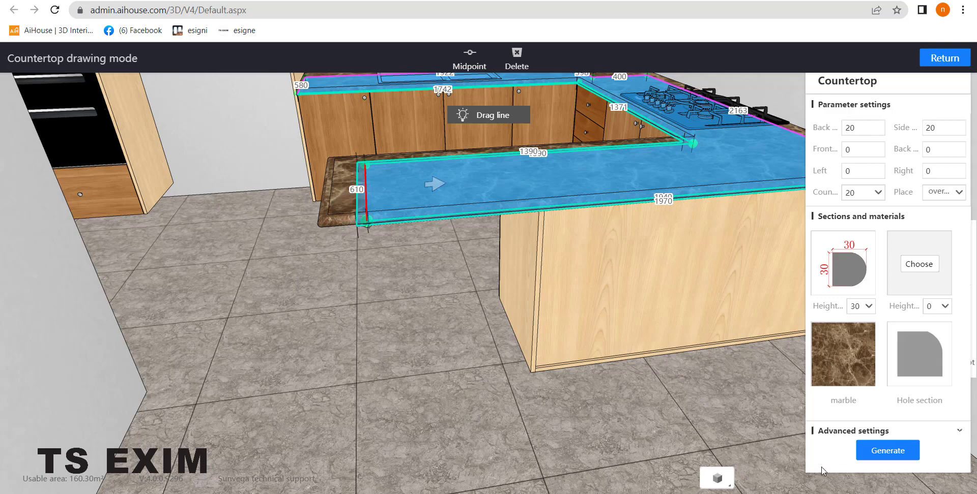
{"action": "left_click", "coordinate": [880, 454]}
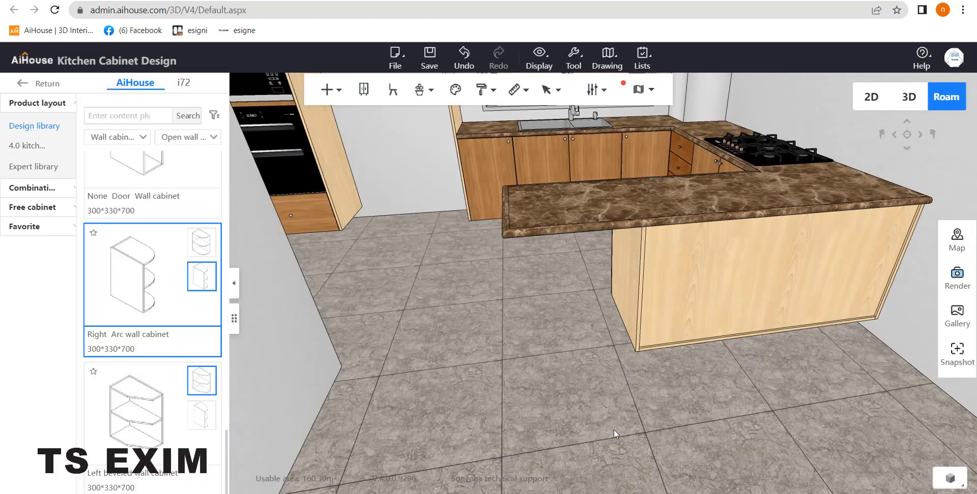
Start a side countertop on the long outer edge of the peninsula countertop
{"action": "left_click_drag", "start_coordinate": [615, 397], "coordinate": [613, 433]}
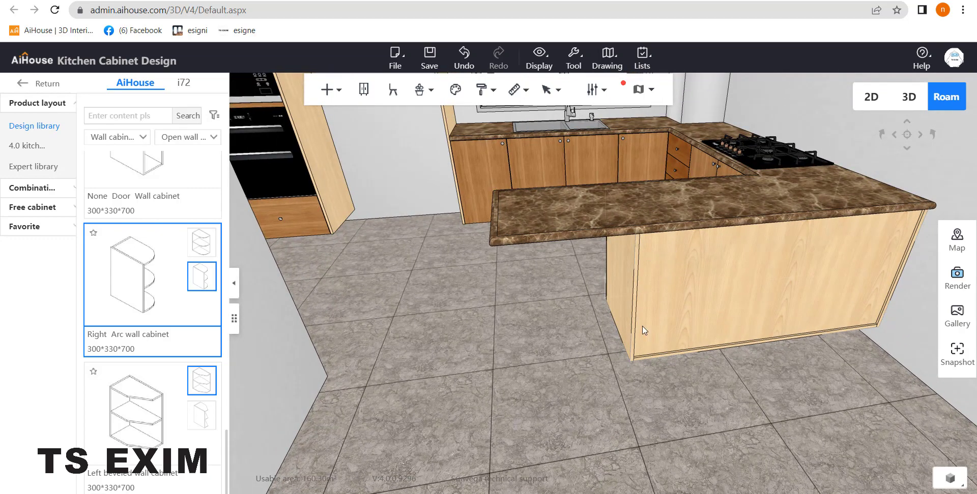
{"action": "left_click_drag", "start_coordinate": [616, 365], "coordinate": [518, 304]}
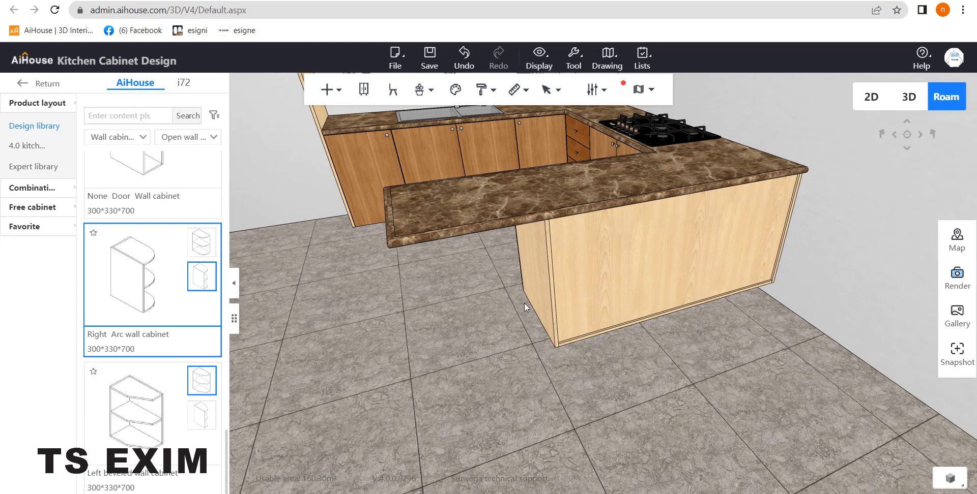
{"action": "right_click", "coordinate": [475, 201]}
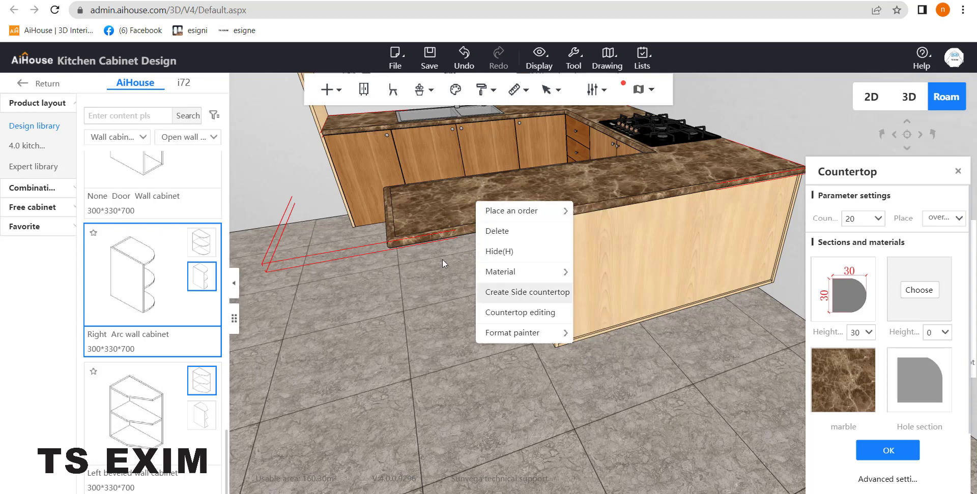
{"action": "right_click", "coordinate": [424, 201]}
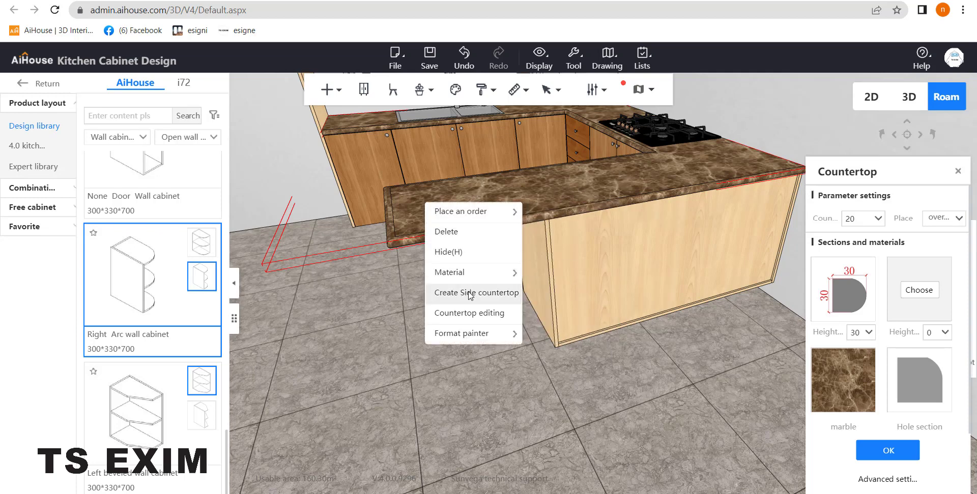
{"action": "left_click", "coordinate": [468, 292]}
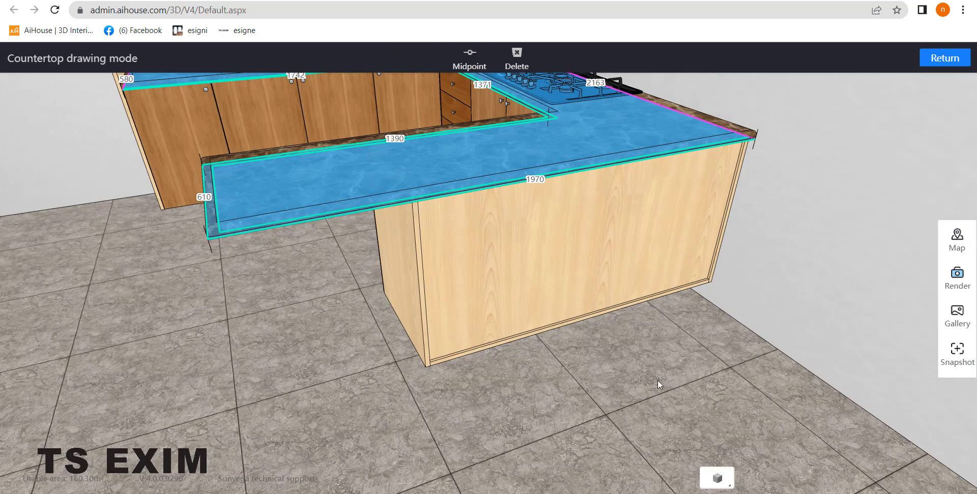
{"action": "key", "text": "a"}
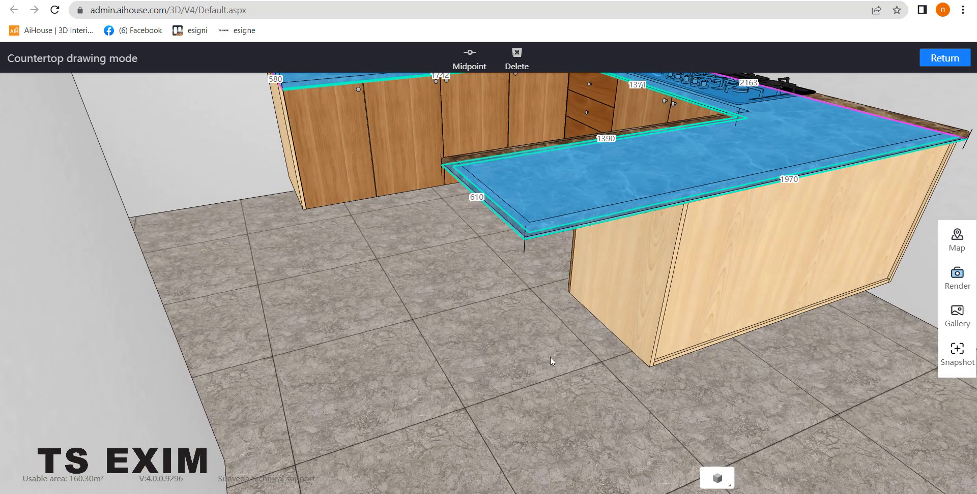
{"action": "right_click_drag", "start_coordinate": [551, 358], "coordinate": [562, 339]}
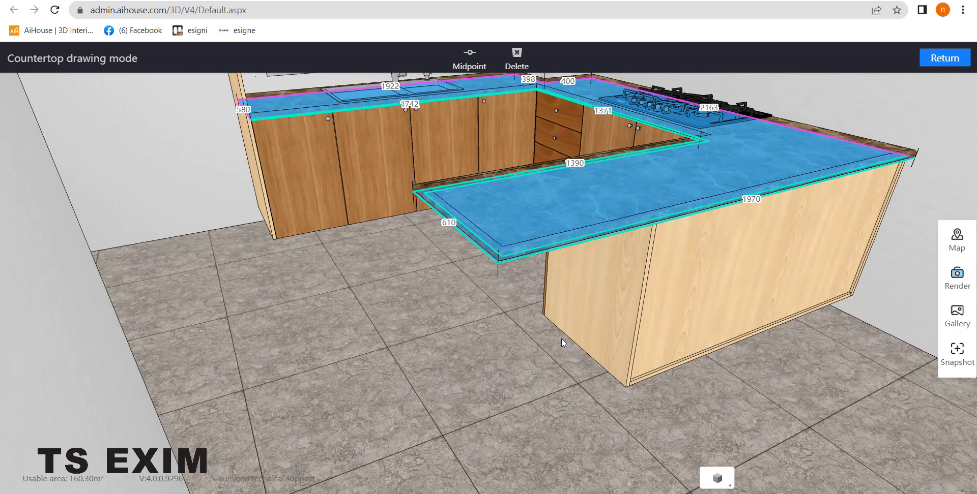
{"action": "left_click", "coordinate": [634, 222]}
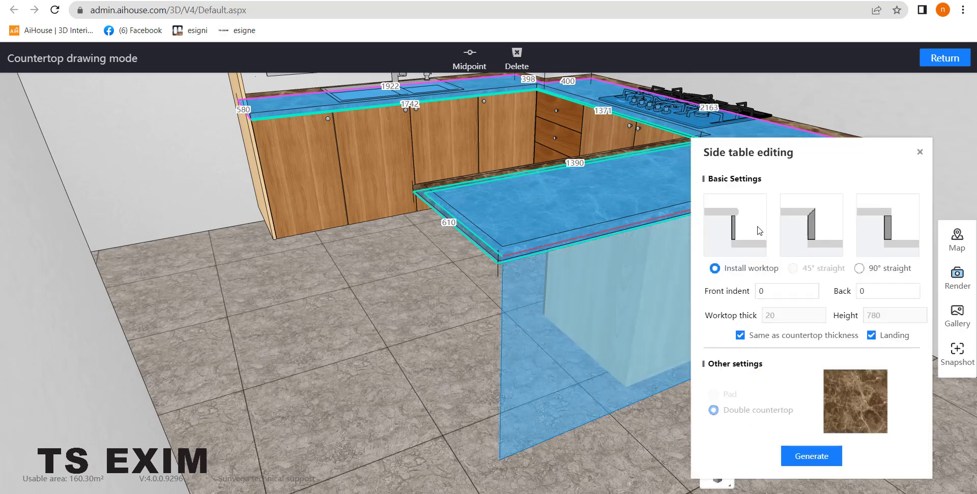
Unlink the side countertop's thickness from the countertop, set its worktop thickness to 15, and generate it
{"action": "left_click_drag", "start_coordinate": [782, 162], "coordinate": [774, 109]}
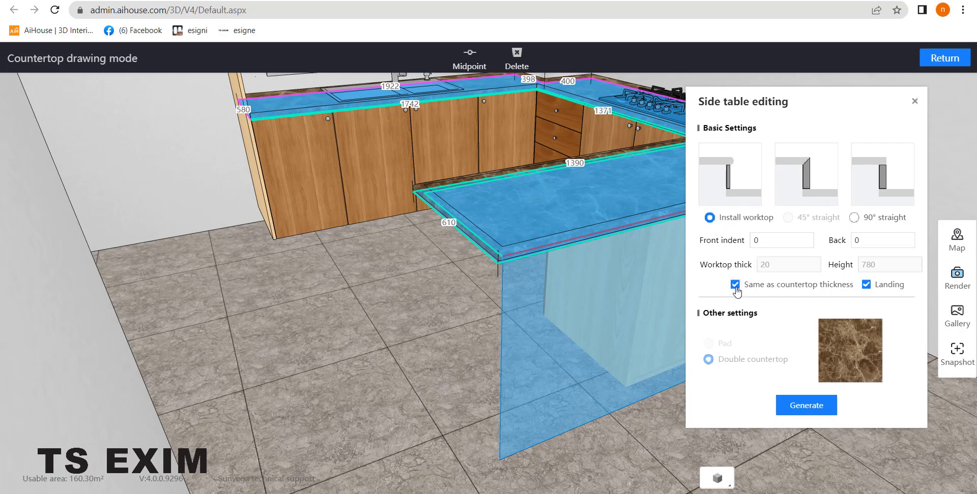
{"action": "left_click", "coordinate": [735, 286]}
{"action": "left_click", "coordinate": [734, 286]}
{"action": "double_click", "coordinate": [752, 265]}
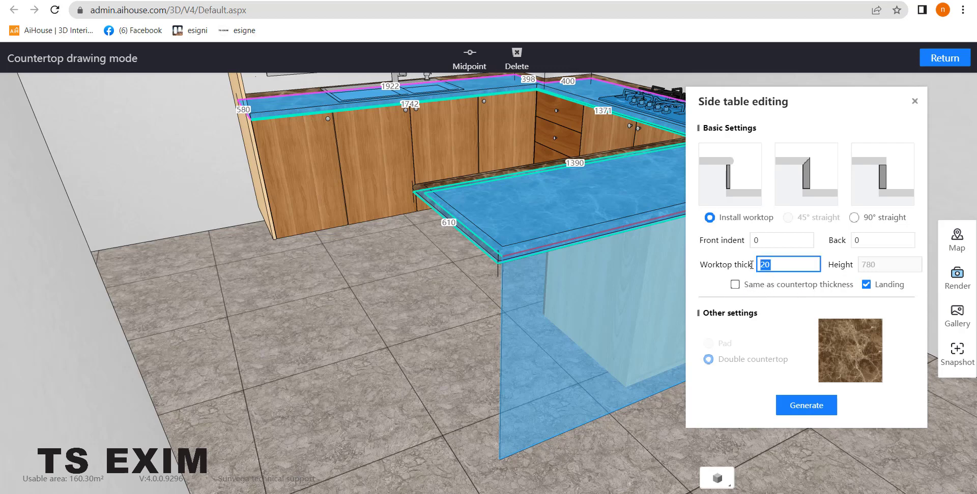
{"action": "type", "text": "15"}
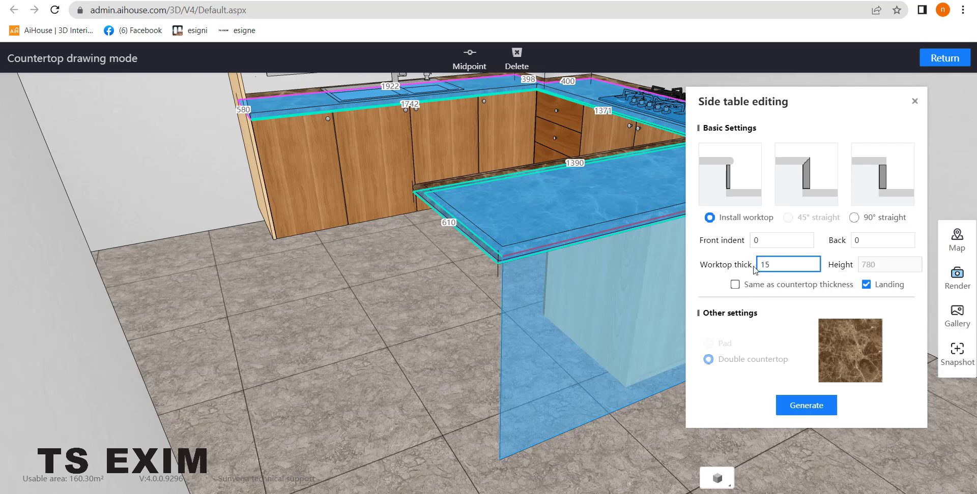
{"action": "left_click", "coordinate": [808, 411]}
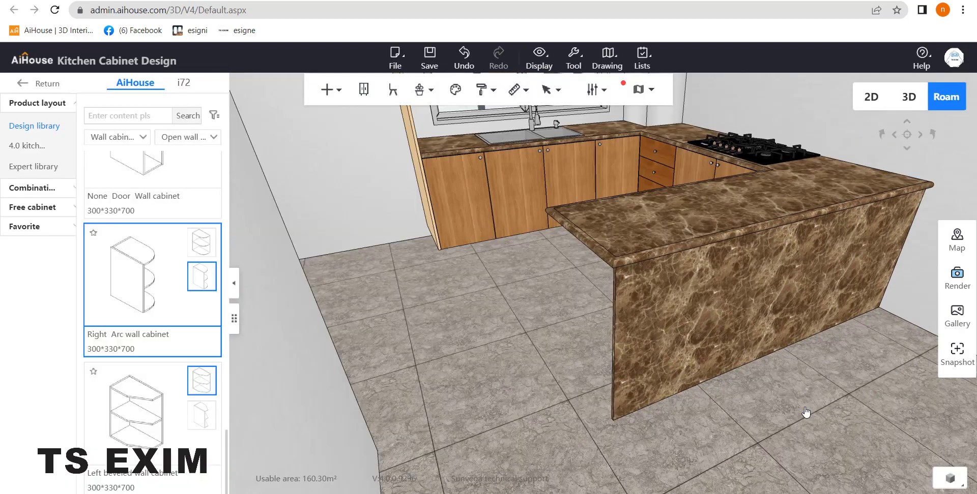
Examine the marble side countertop covering the peninsula's outer face and the main countertop's settings
{"action": "scroll", "coordinate": [800, 422], "scroll_direction": "up", "scroll_amount": 4}
{"action": "middle_click_drag", "start_coordinate": [797, 447], "coordinate": [695, 400]}
{"action": "mouse_move", "coordinate": [695, 400]}
{"action": "right_mouse_down"}
{"action": "mouse_move", "coordinate": [691, 358]}
{"action": "mouse_move", "coordinate": [686, 383]}
{"action": "mouse_move", "coordinate": [698, 383]}
{"action": "right_mouse_up"}
{"action": "scroll", "coordinate": [724, 387], "scroll_direction": "down", "scroll_amount": 3}
{"action": "middle_click_drag", "start_coordinate": [724, 388], "coordinate": [721, 404]}
{"action": "scroll", "coordinate": [721, 403], "scroll_direction": "up", "scroll_amount": 1}
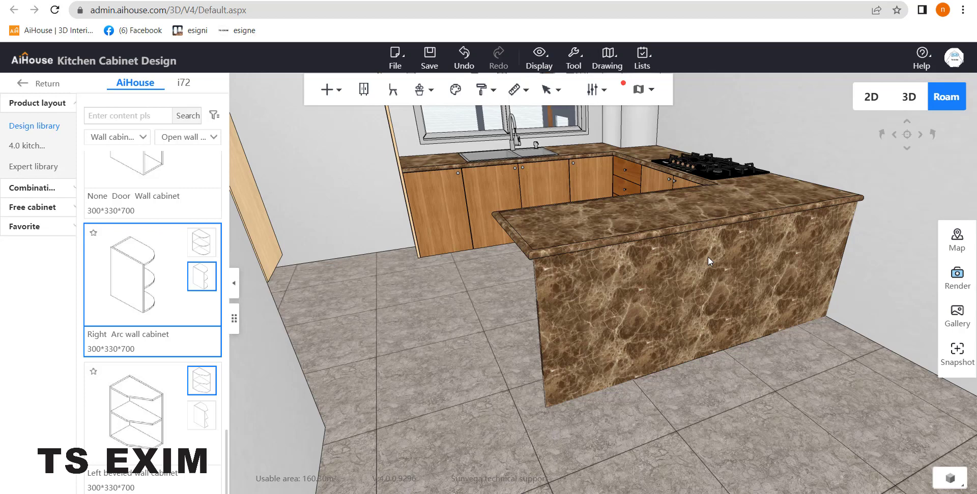
{"action": "left_click", "coordinate": [667, 218]}
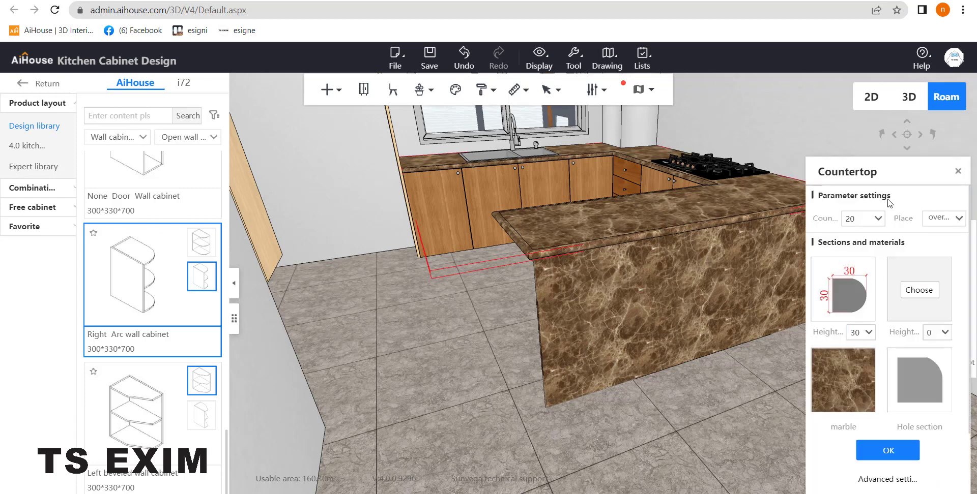
{"action": "left_click", "coordinate": [958, 171]}
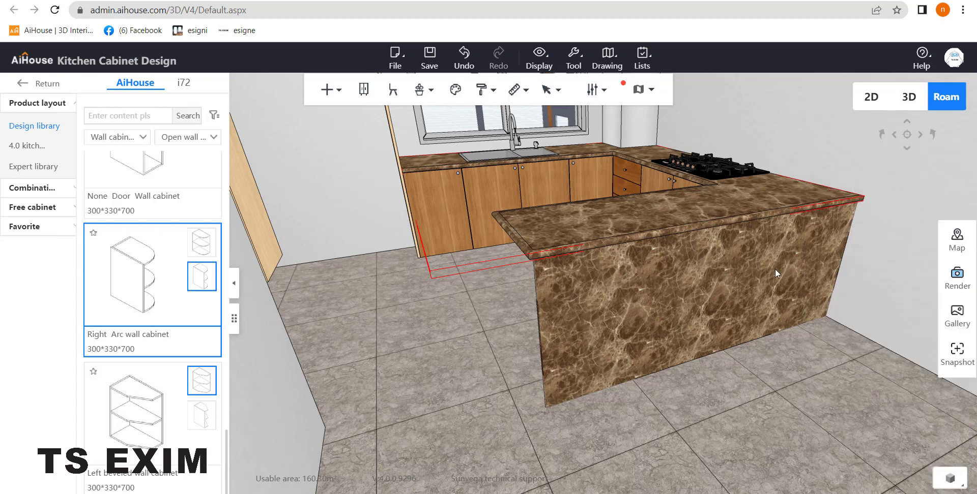
Change the countertop's material to Shining black silver wire marble and apply it, accepting the loss of the side countertop
{"action": "left_click", "coordinate": [691, 205]}
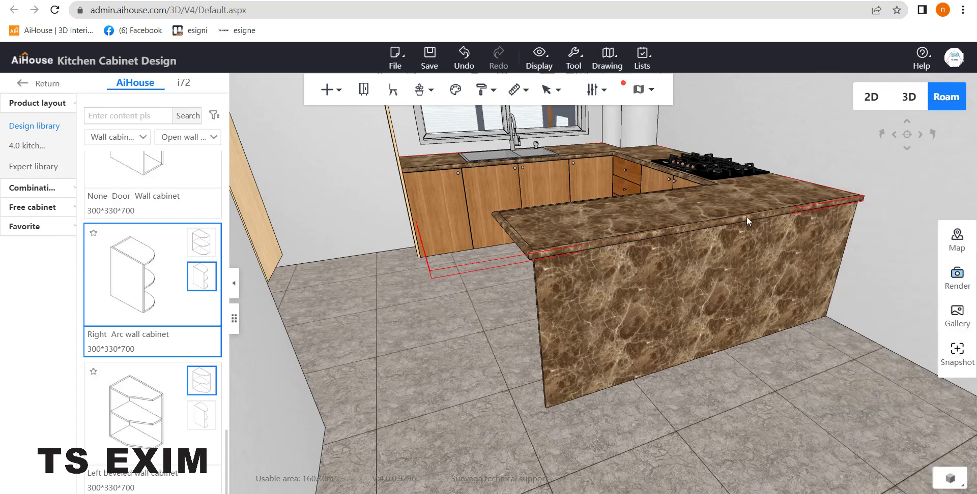
{"action": "left_click", "coordinate": [842, 381]}
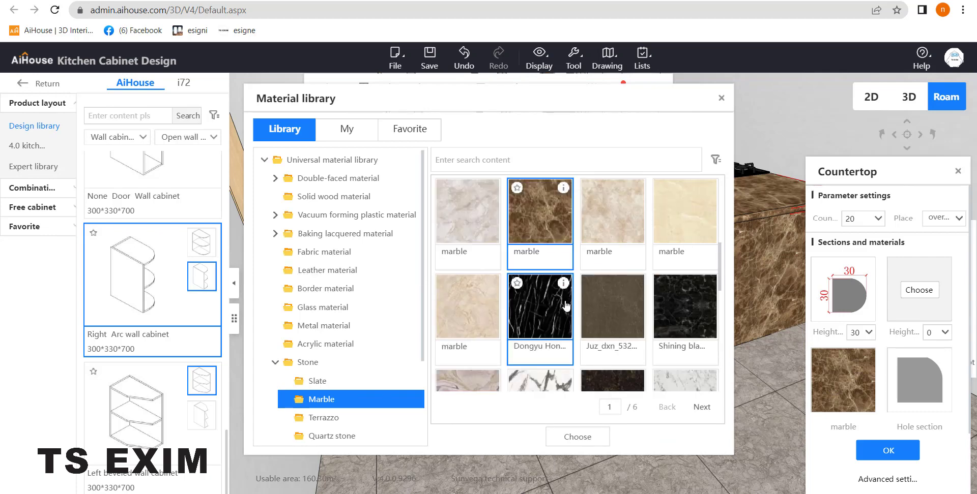
{"action": "double_click", "coordinate": [677, 300]}
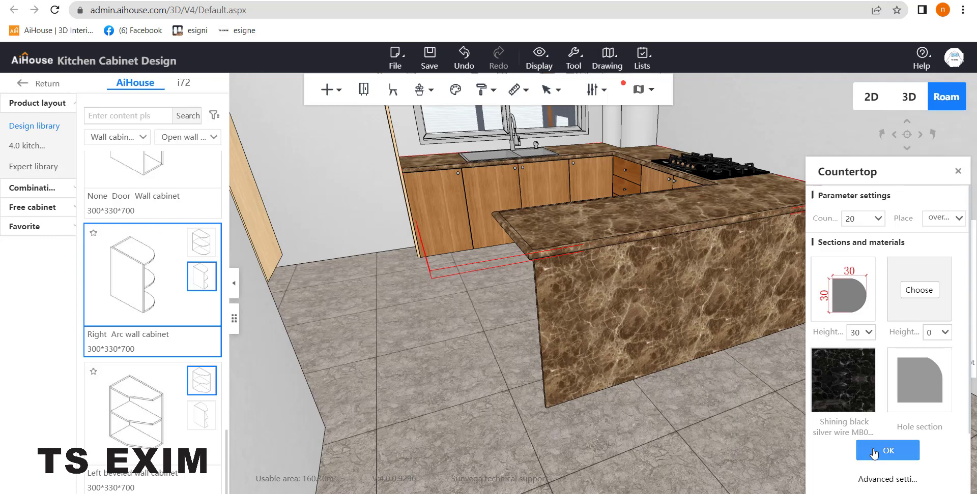
{"action": "left_click", "coordinate": [873, 452]}
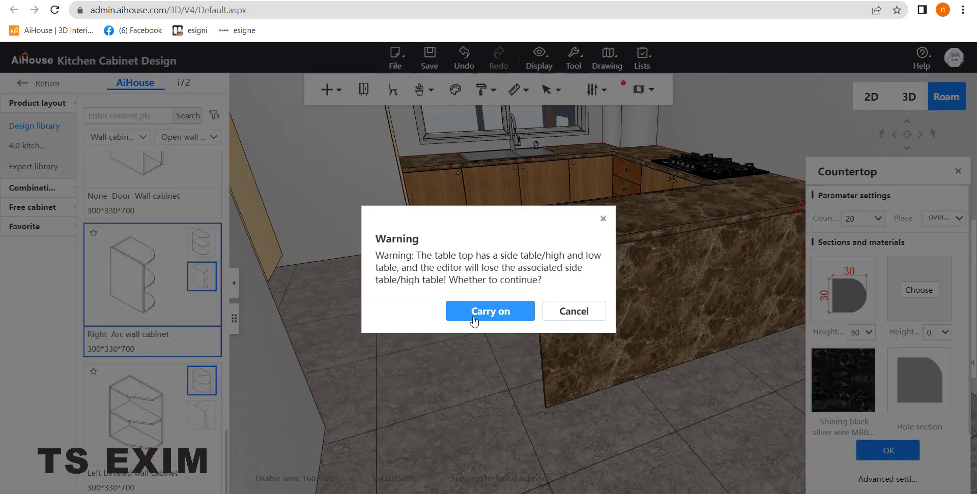
{"action": "left_click", "coordinate": [493, 315]}
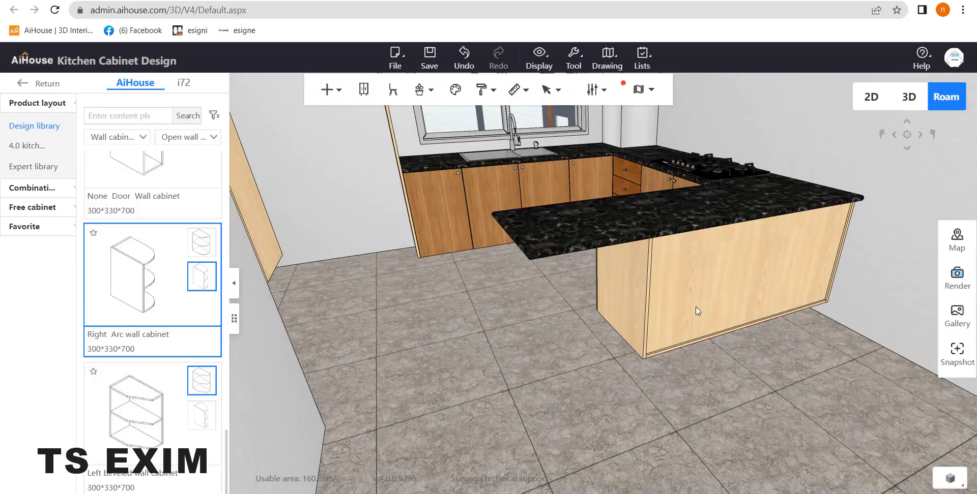
{"action": "scroll", "coordinate": [593, 305], "scroll_direction": "up", "scroll_amount": 4}
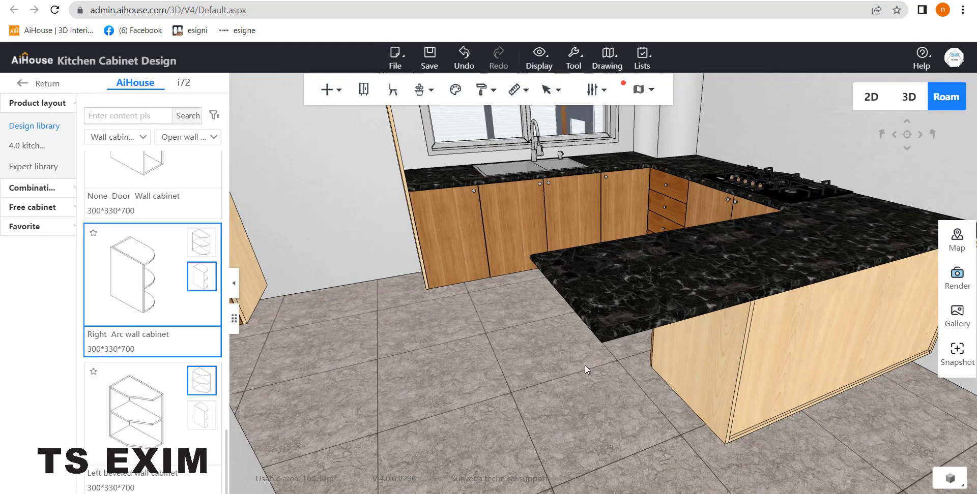
{"action": "left_click_drag", "start_coordinate": [584, 365], "coordinate": [713, 278]}
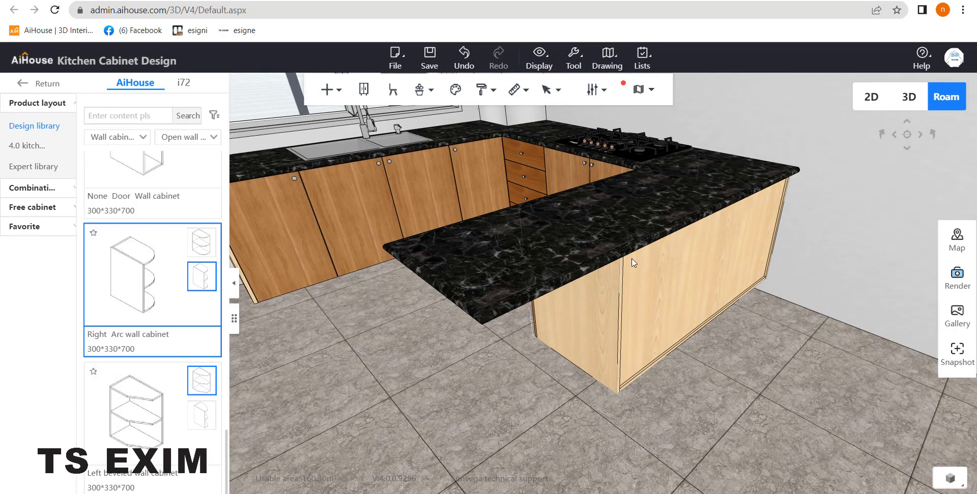
{"action": "left_click_drag", "start_coordinate": [556, 361], "coordinate": [515, 328]}
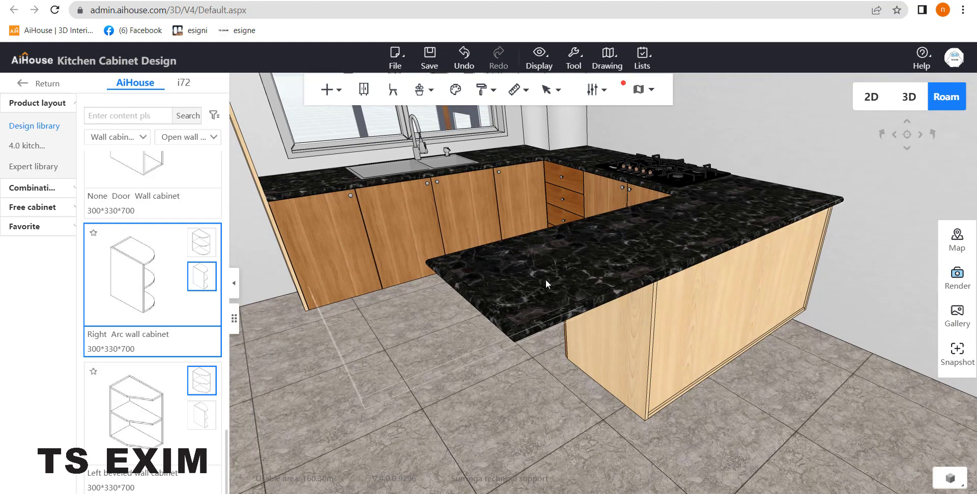
{"action": "right_click", "coordinate": [658, 265]}
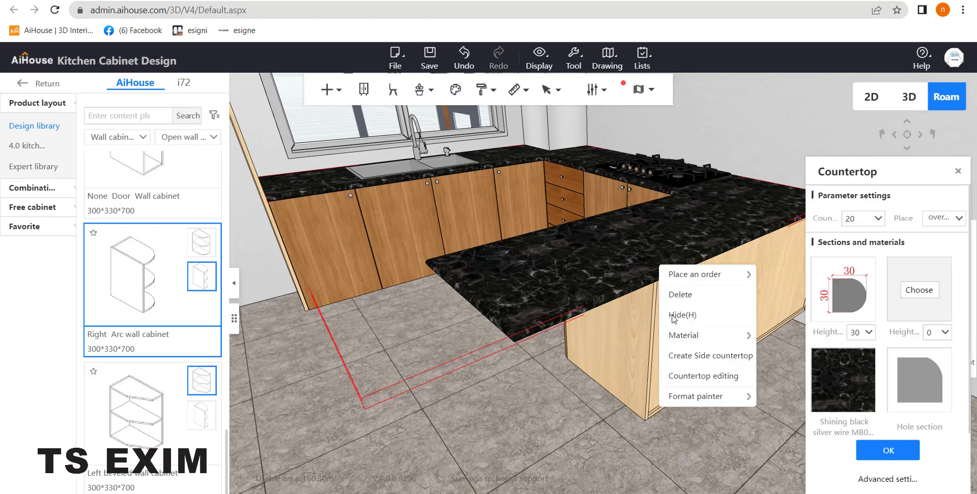
{"action": "left_click", "coordinate": [588, 416]}
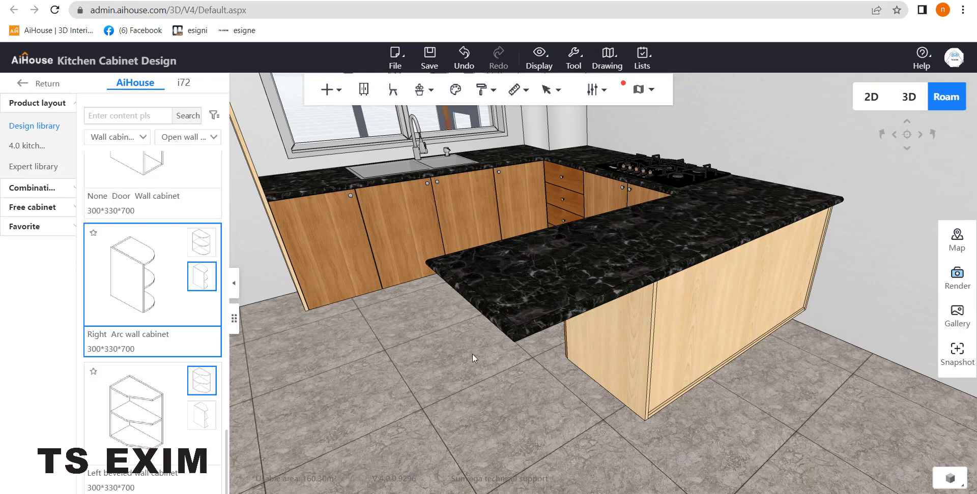
Change the countertop's front edge section to the square 30 by 30 profile TM-61 and apply it
{"action": "scroll", "coordinate": [472, 354], "scroll_direction": "up", "scroll_amount": 5}
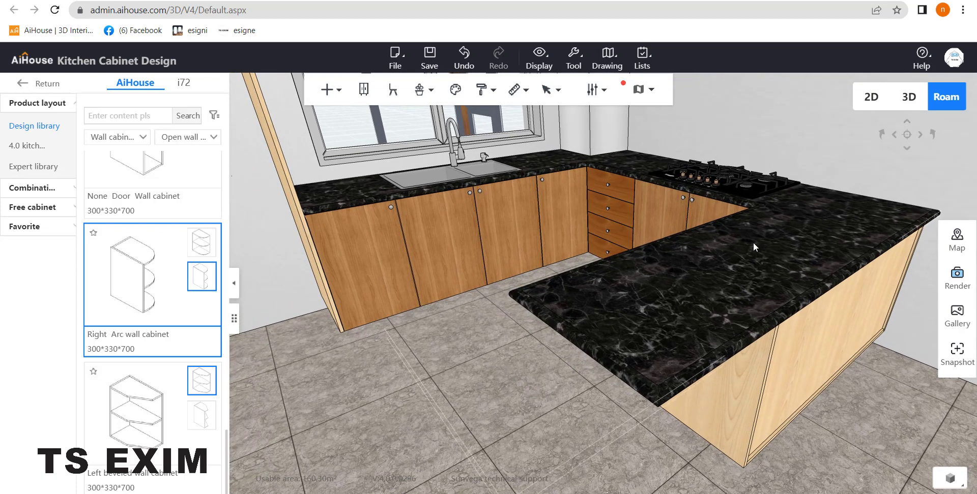
{"action": "scroll", "coordinate": [853, 415], "scroll_direction": "down", "scroll_amount": 5}
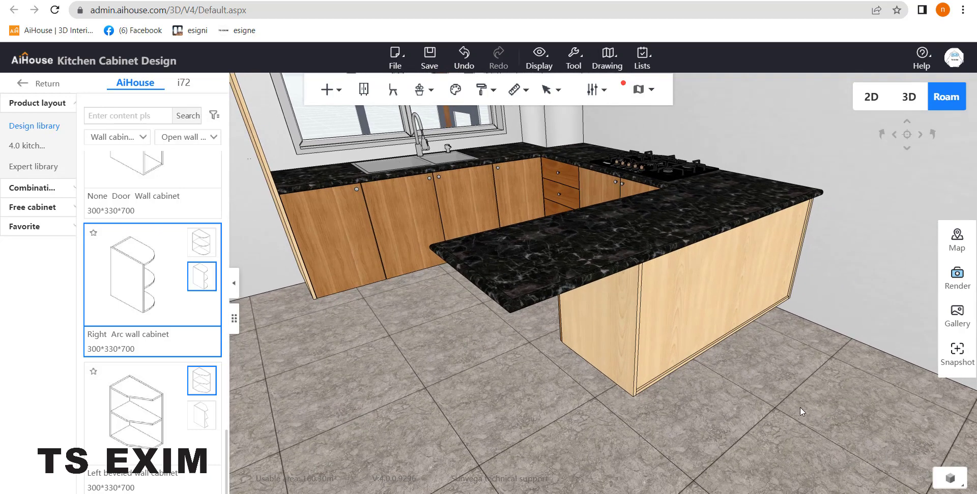
{"action": "left_click", "coordinate": [634, 249]}
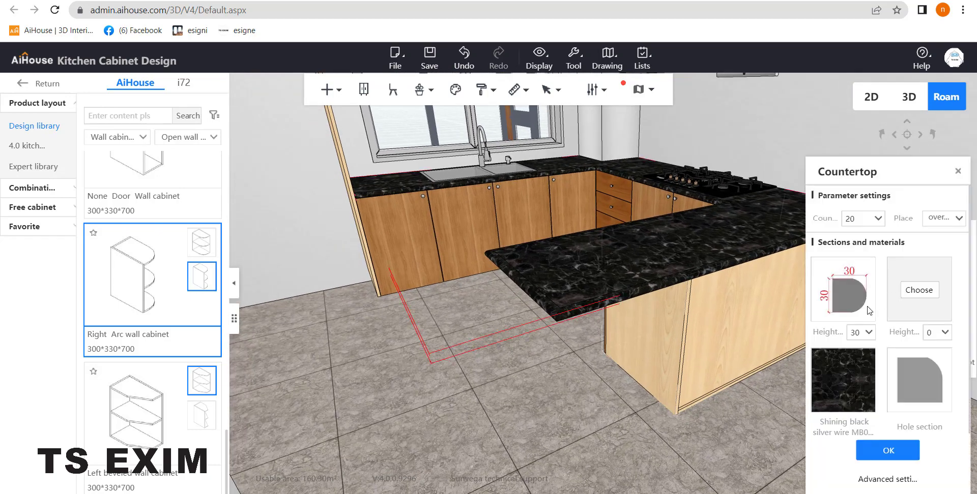
{"action": "left_click", "coordinate": [843, 290]}
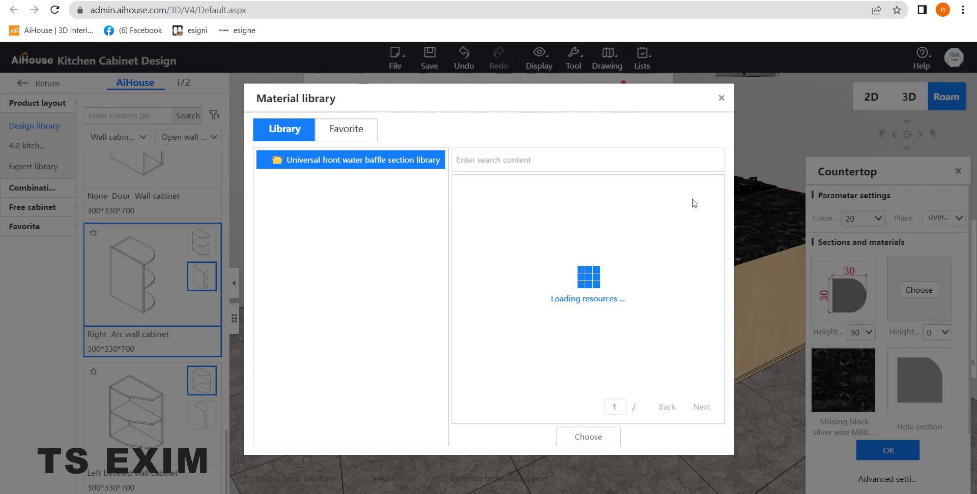
{"action": "left_click_drag", "start_coordinate": [720, 195], "coordinate": [714, 277]}
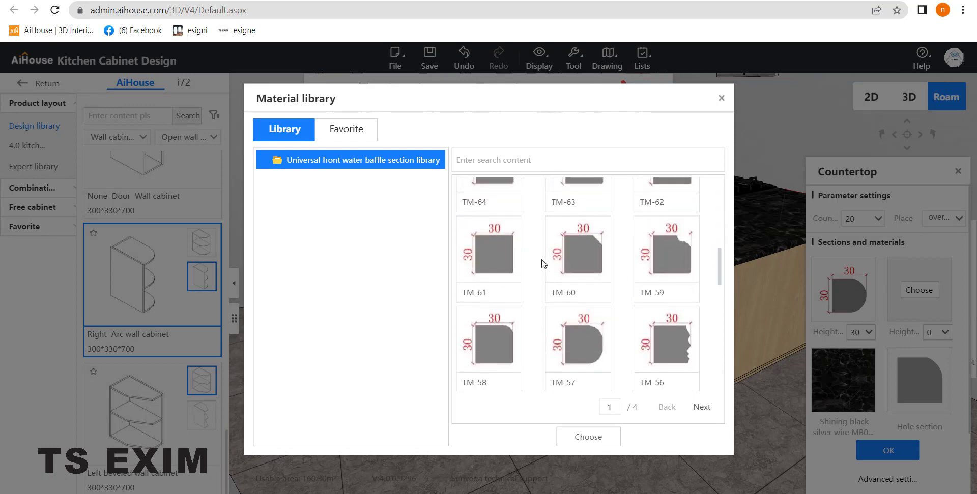
{"action": "double_click", "coordinate": [491, 241]}
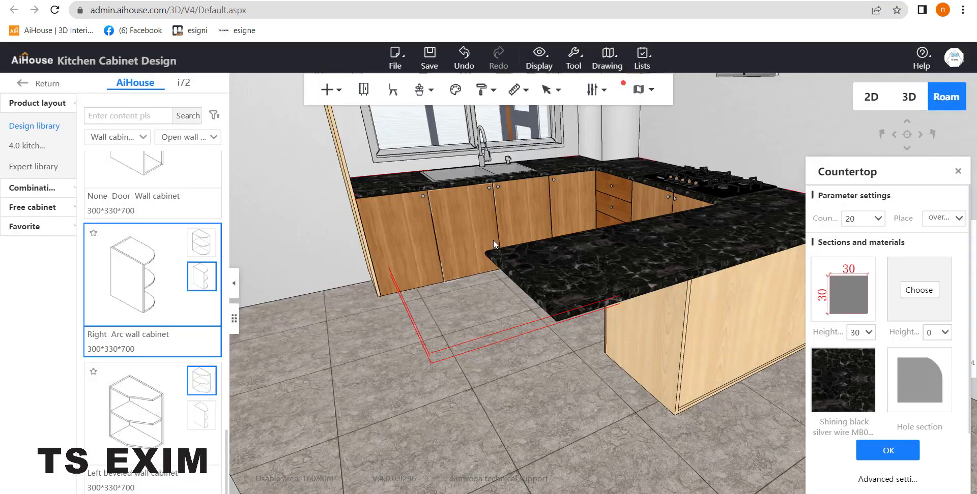
{"action": "scroll", "coordinate": [898, 214], "scroll_direction": "down", "scroll_amount": 1}
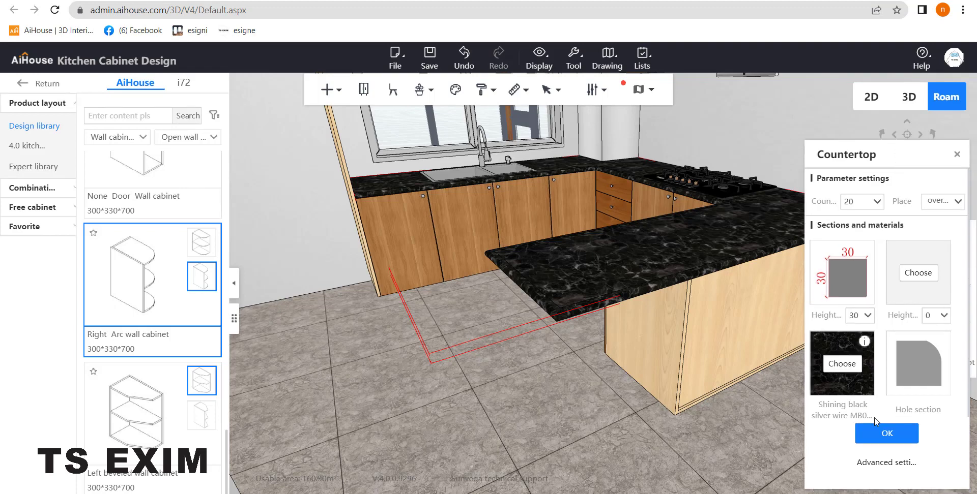
{"action": "left_click", "coordinate": [886, 433]}
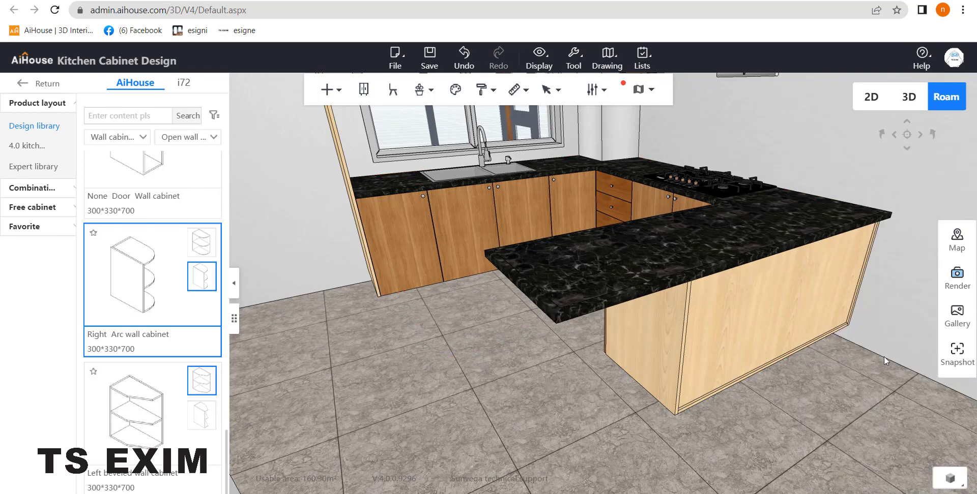
Generate a 90° straight side countertop on the short free end edge of the peninsula countertop
{"action": "mouse_move", "coordinate": [884, 357]}
{"action": "left_mouse_down"}
{"action": "mouse_move", "coordinate": [887, 348]}
{"action": "mouse_move", "coordinate": [885, 364]}
{"action": "left_mouse_up"}
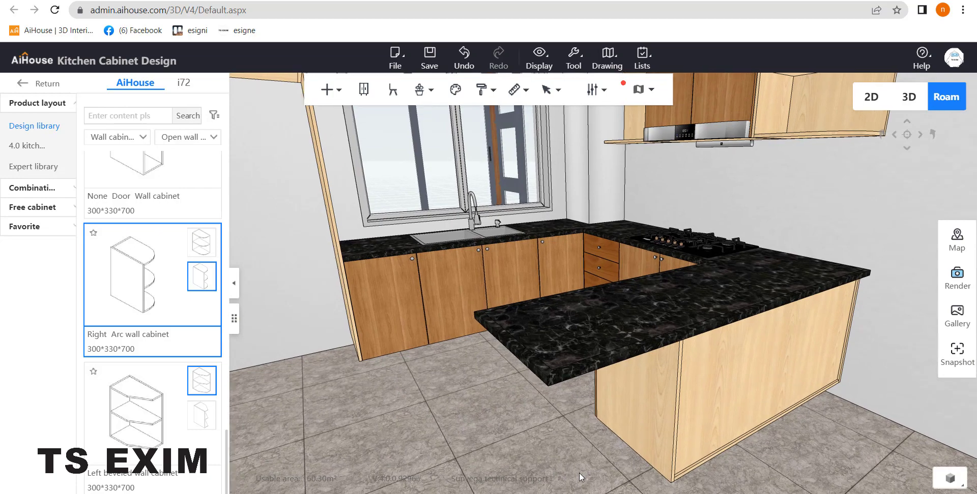
{"action": "right_click_drag", "start_coordinate": [579, 473], "coordinate": [627, 466]}
{"action": "left_click_drag", "start_coordinate": [621, 392], "coordinate": [639, 413]}
{"action": "right_click", "coordinate": [657, 289]}
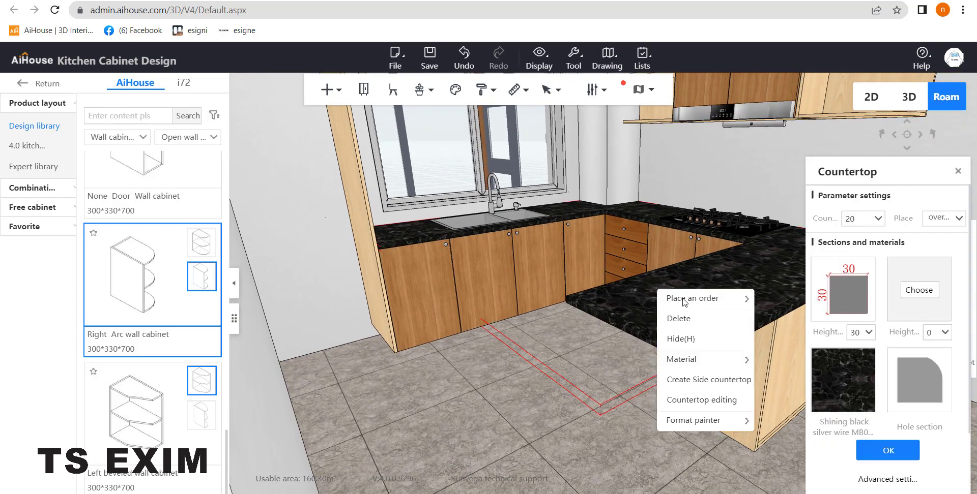
{"action": "left_click", "coordinate": [700, 380]}
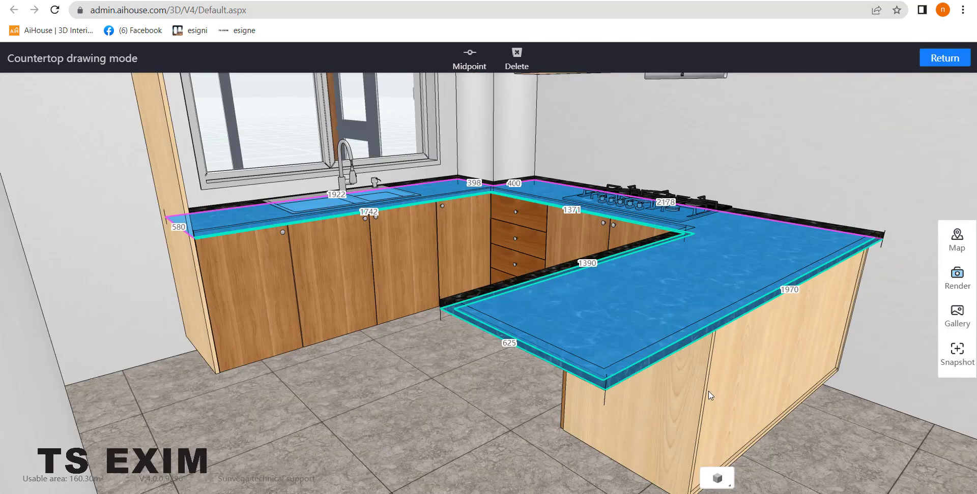
{"action": "left_click_drag", "start_coordinate": [590, 422], "coordinate": [515, 303]}
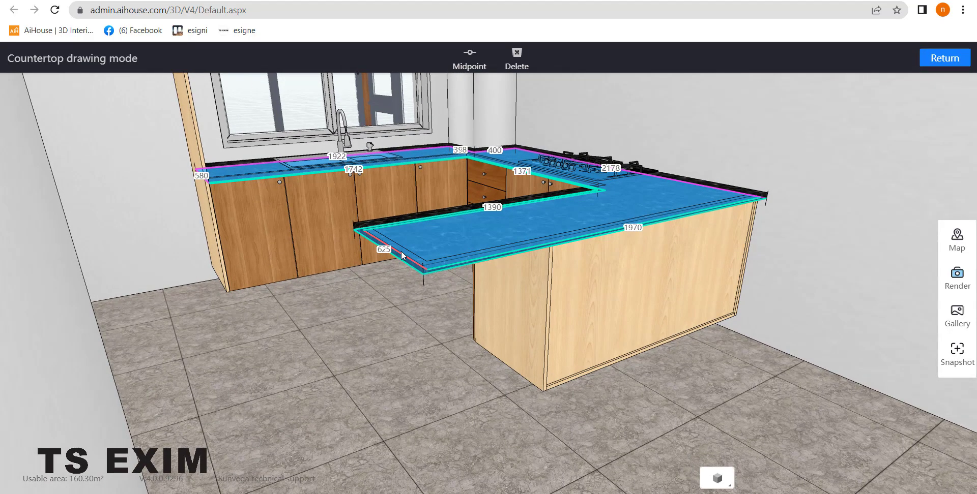
{"action": "left_click", "coordinate": [401, 251]}
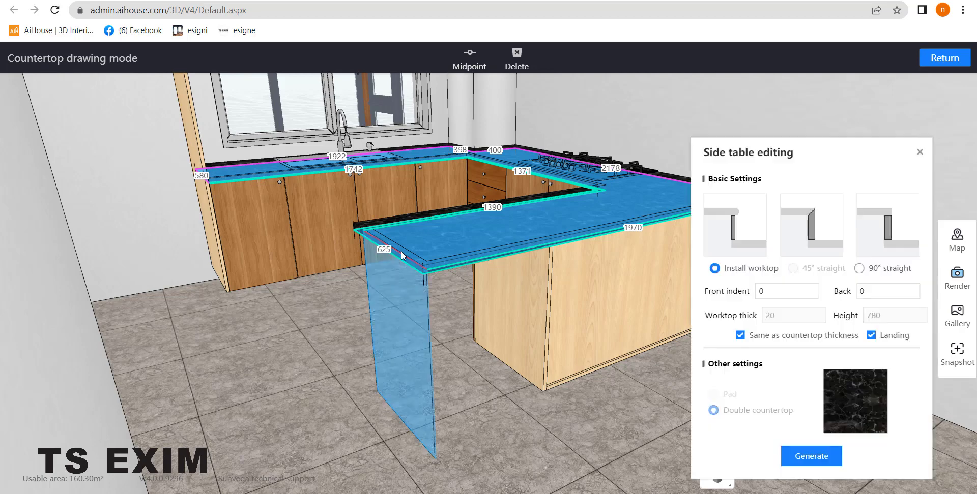
{"action": "left_click", "coordinate": [859, 269]}
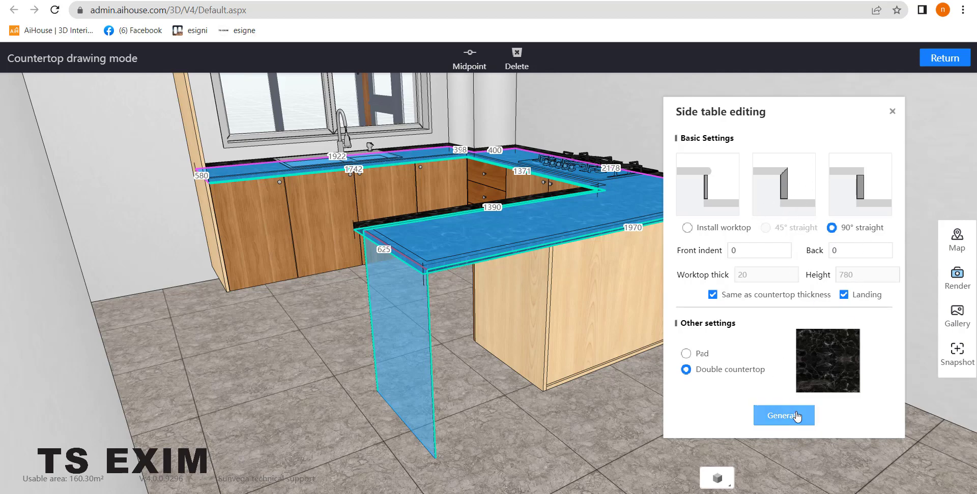
{"action": "left_click", "coordinate": [786, 416]}
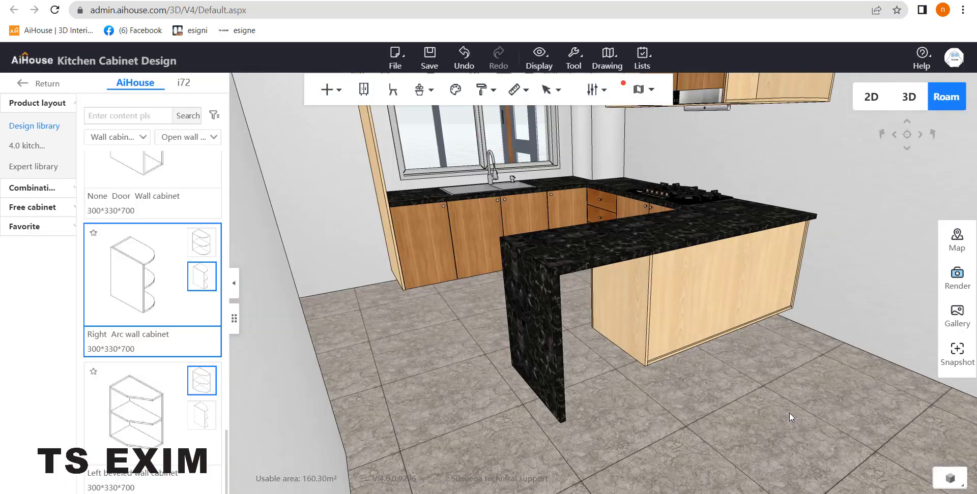
Examine the marble side countertop at the peninsula's free end and its joint with the countertop
{"action": "left_click_drag", "start_coordinate": [725, 394], "coordinate": [654, 320]}
{"action": "scroll", "coordinate": [661, 382], "scroll_direction": "up", "scroll_amount": 3}
{"action": "scroll", "coordinate": [624, 371], "scroll_direction": "down", "scroll_amount": 3}
{"action": "scroll", "coordinate": [705, 340], "scroll_direction": "up", "scroll_amount": 2}
{"action": "scroll", "coordinate": [655, 321], "scroll_direction": "up", "scroll_amount": 3}
{"action": "scroll", "coordinate": [654, 321], "scroll_direction": "up", "scroll_amount": 3}
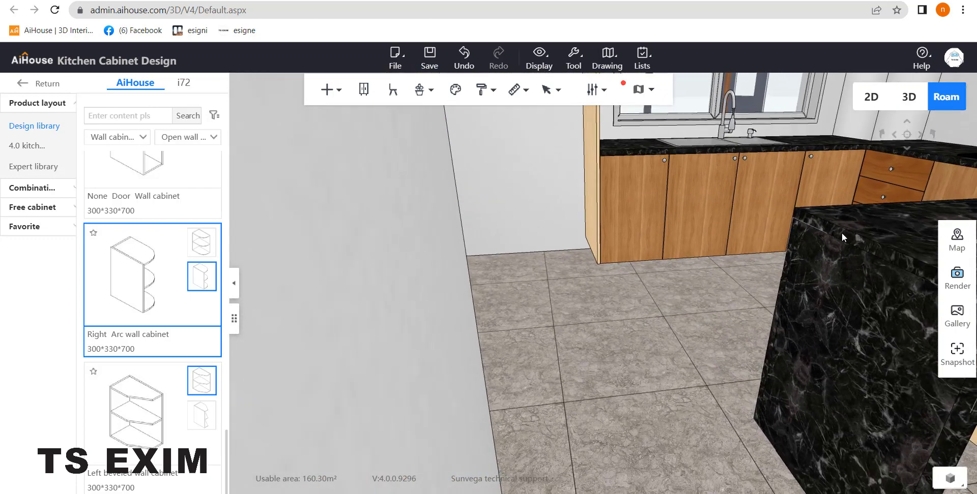
{"action": "scroll", "coordinate": [638, 341], "scroll_direction": "down", "scroll_amount": 5}
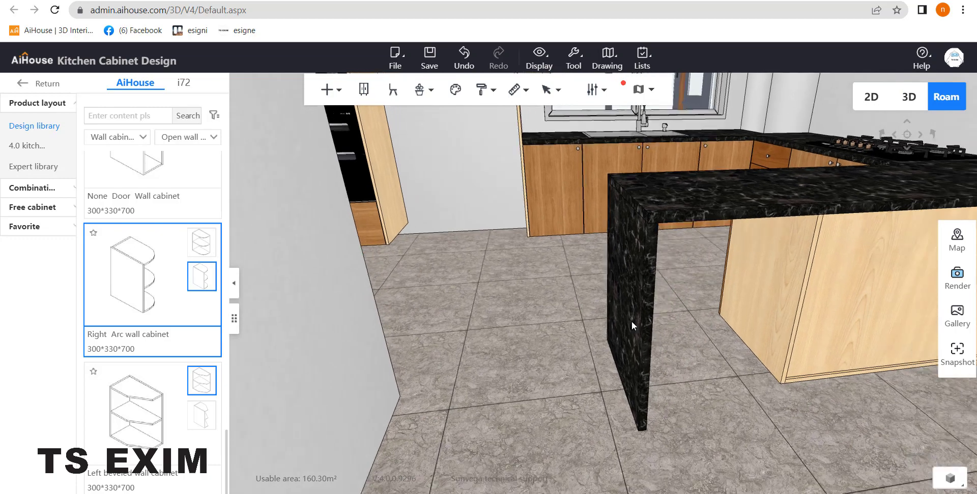
{"action": "left_click_drag", "start_coordinate": [734, 342], "coordinate": [734, 344]}
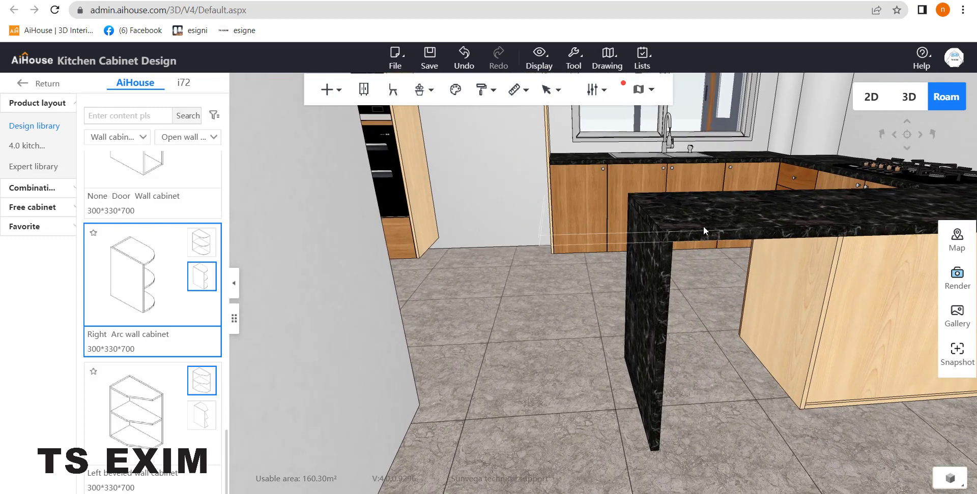
Generate a side countertop on the peninsula's long outer edge with landing disabled and a height of 400
{"action": "right_click", "coordinate": [728, 206]}
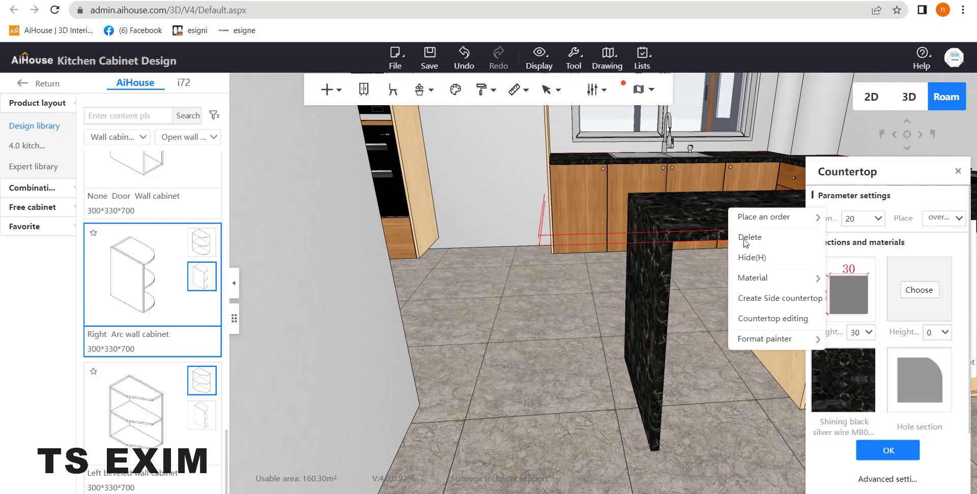
{"action": "left_click", "coordinate": [757, 303]}
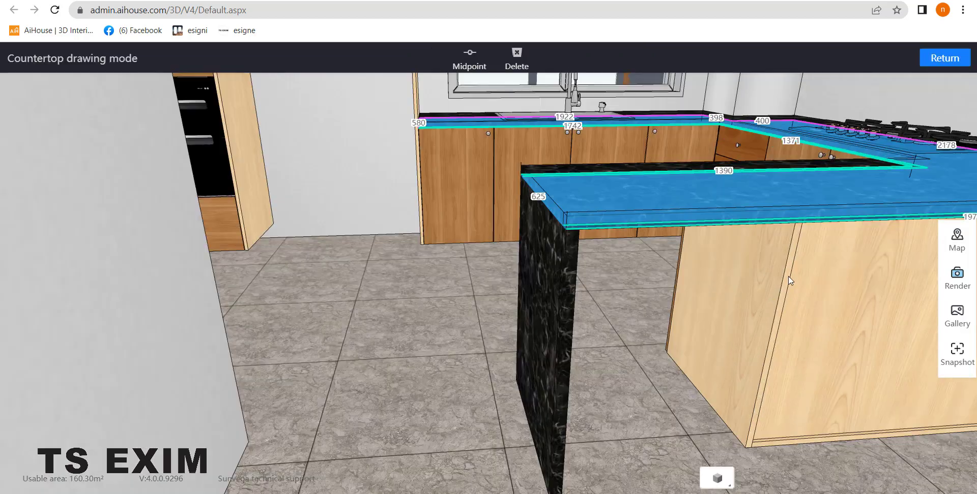
{"action": "left_click", "coordinate": [747, 220]}
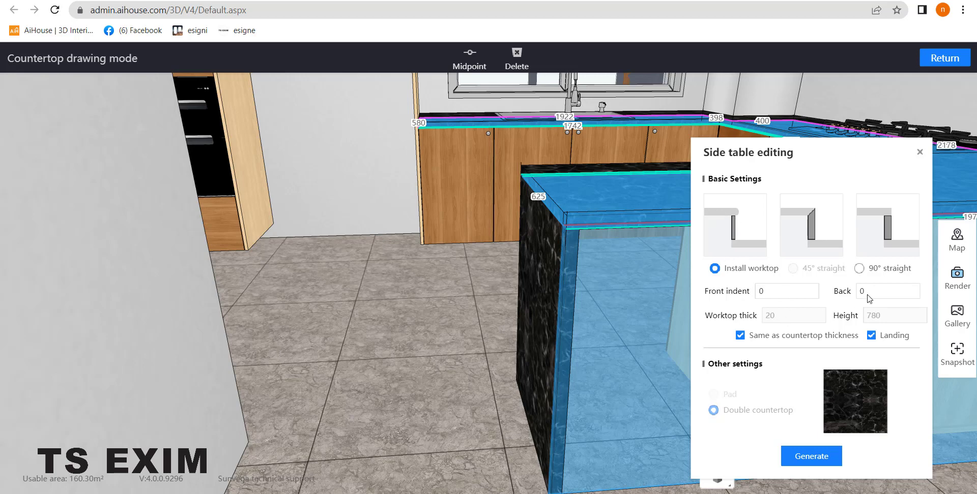
{"action": "left_click_drag", "start_coordinate": [643, 260], "coordinate": [565, 222]}
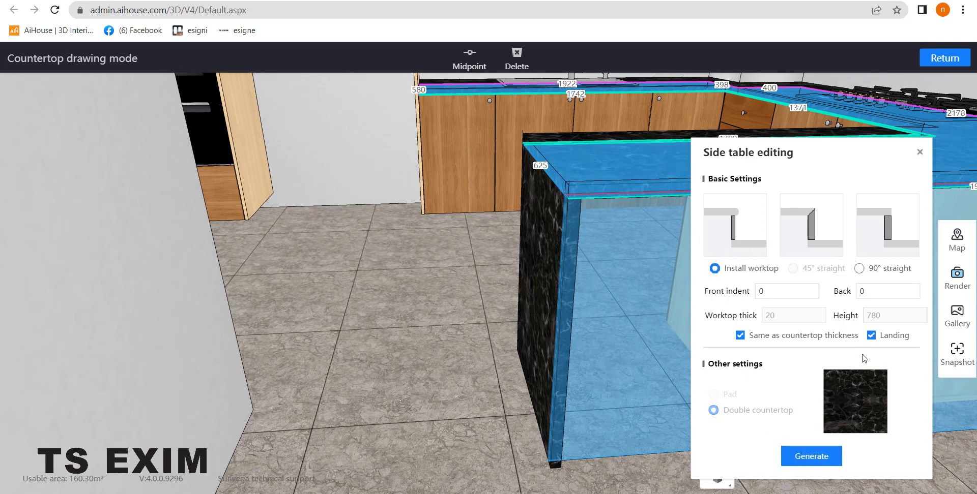
{"action": "scroll", "coordinate": [564, 428], "scroll_direction": "up", "scroll_amount": 5}
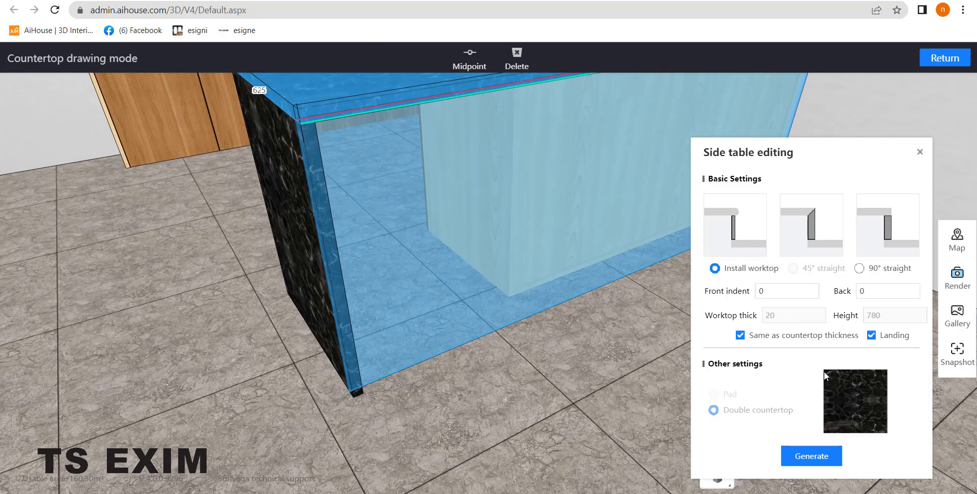
{"action": "left_click", "coordinate": [871, 336]}
{"action": "left_click", "coordinate": [890, 317]}
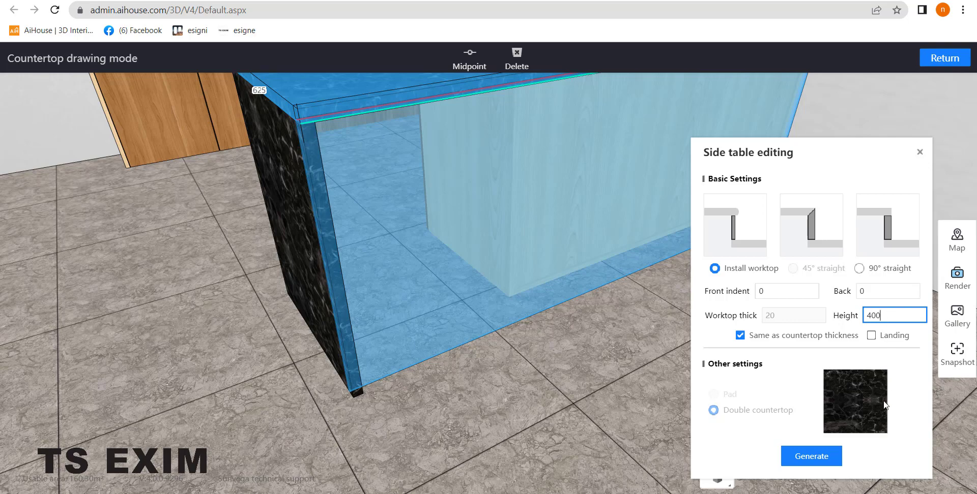
{"action": "left_click", "coordinate": [829, 457]}
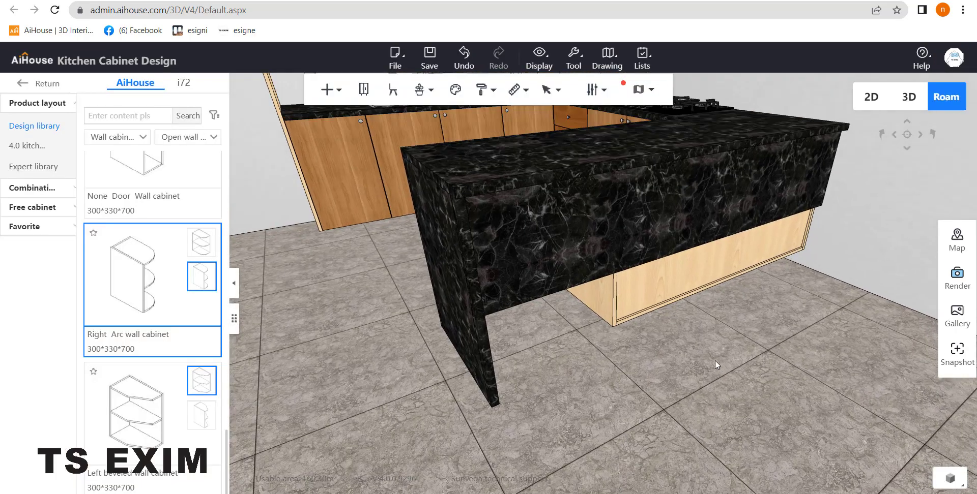
Undo the side countertops generated on the peninsula
{"action": "left_click_drag", "start_coordinate": [716, 361], "coordinate": [736, 368]}
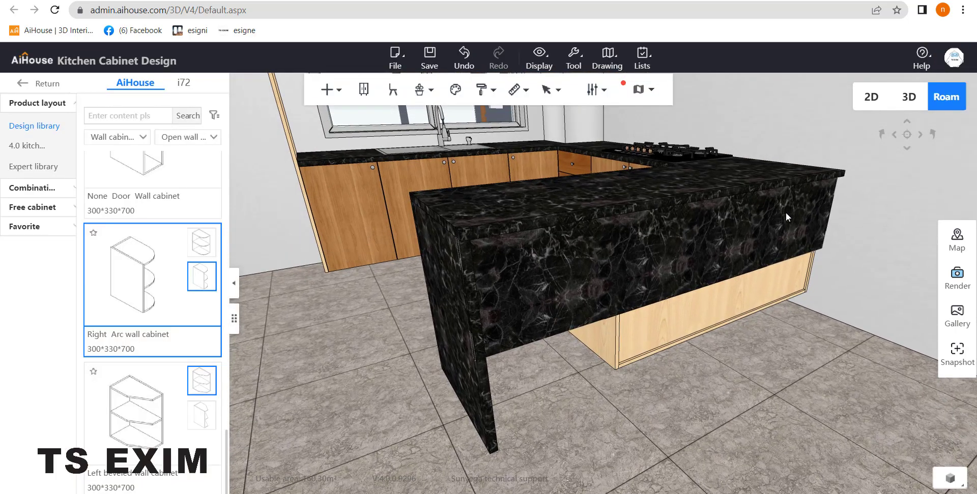
{"action": "key", "text": "ctrl+z"}
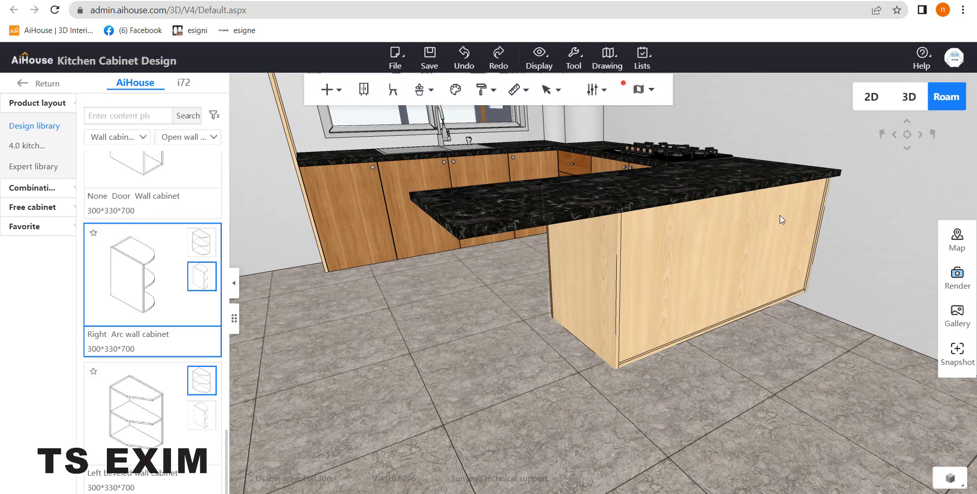
{"action": "right_click", "coordinate": [495, 224]}
{"action": "left_click", "coordinate": [434, 361]}
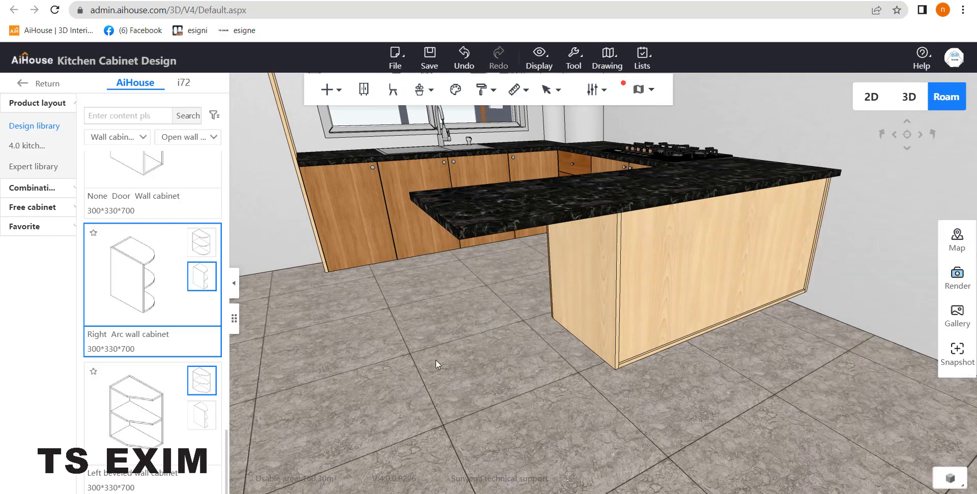
Generate a 90° straight side countertop on the short free end edge of the peninsula countertop
{"action": "right_click", "coordinate": [482, 217]}
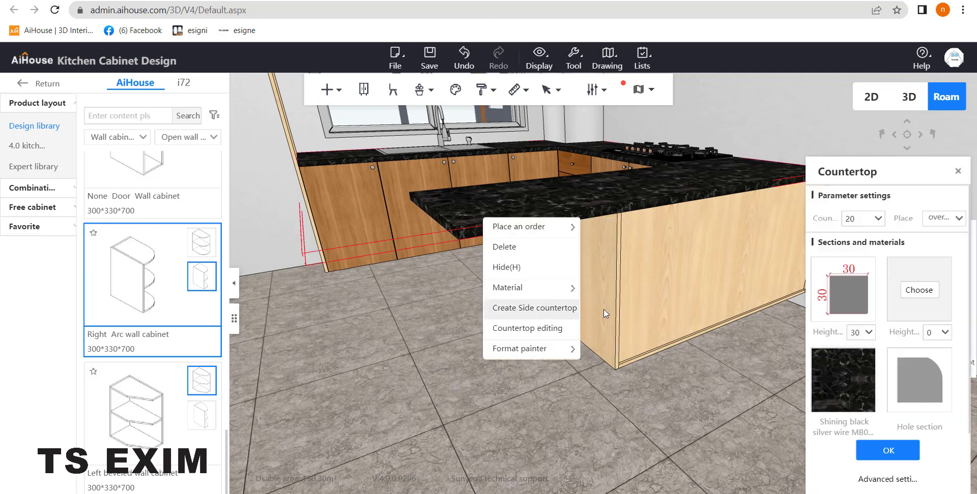
{"action": "left_click", "coordinate": [527, 328]}
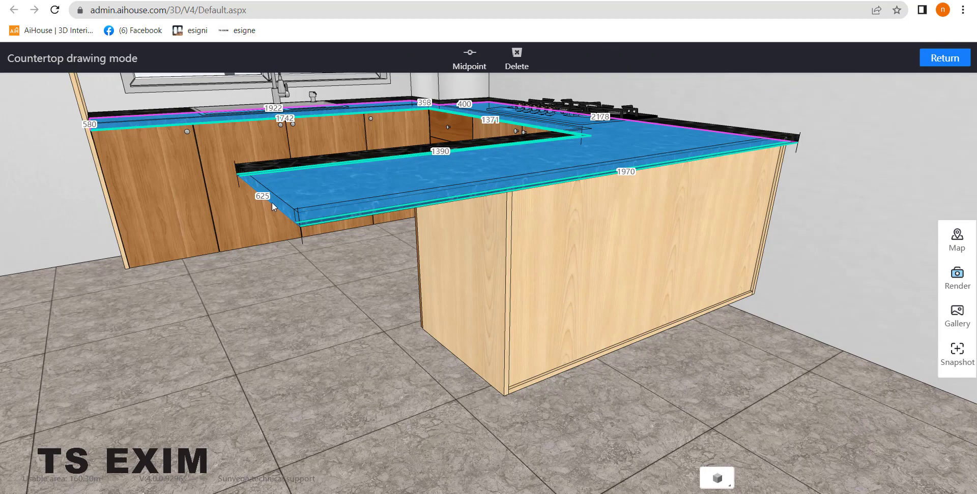
{"action": "left_click_drag", "start_coordinate": [363, 193], "coordinate": [309, 221]}
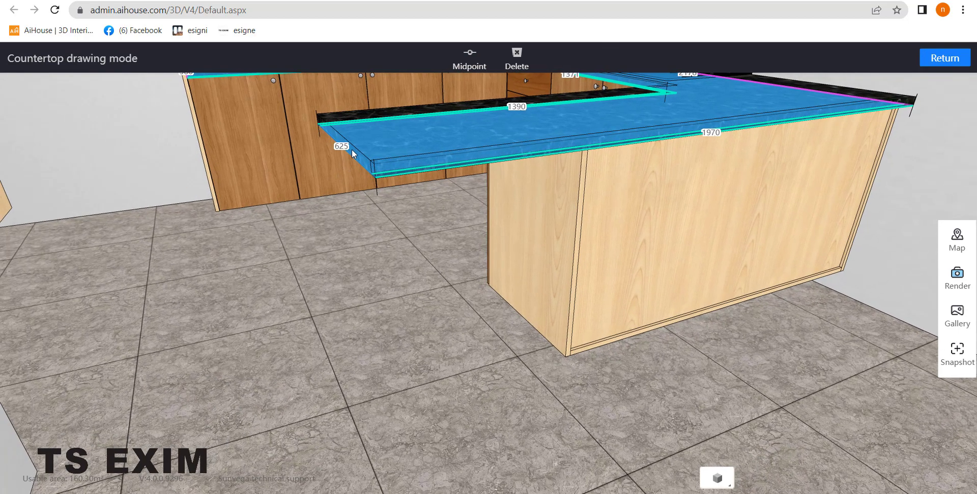
{"action": "left_click", "coordinate": [359, 163]}
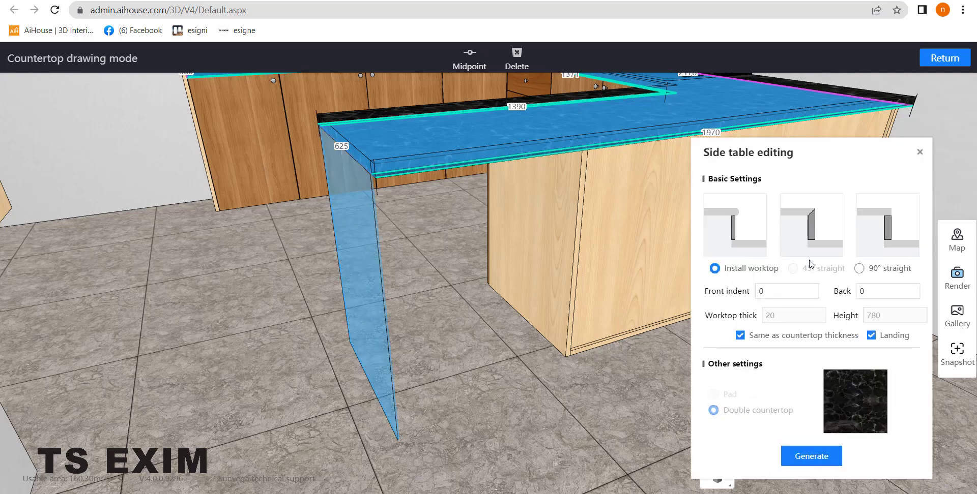
{"action": "left_click", "coordinate": [863, 269]}
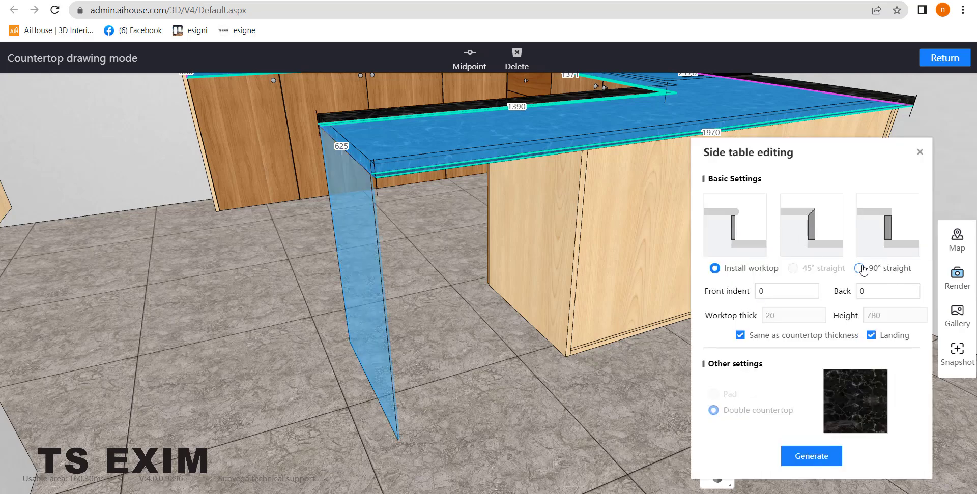
{"action": "left_click", "coordinate": [808, 457]}
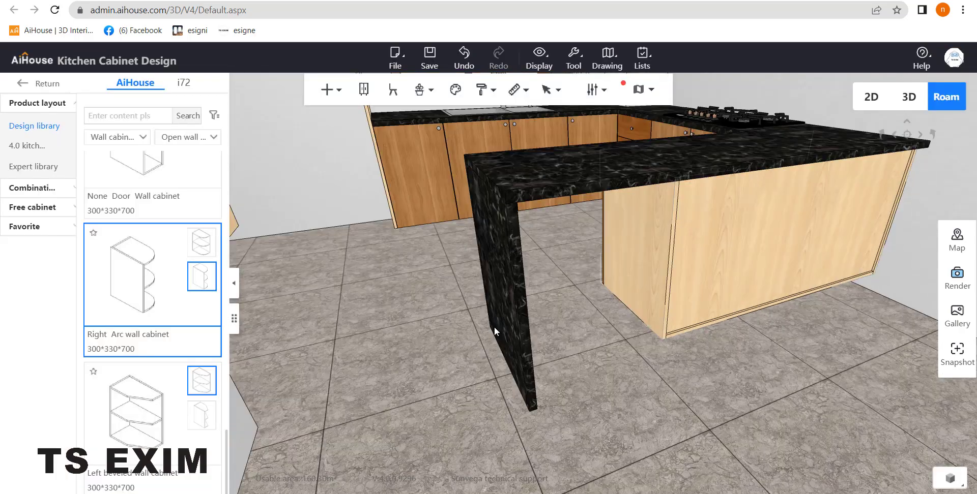
Generate a landing side countertop with the Install worktop joint on the peninsula's long outer edge
{"action": "right_click", "coordinate": [588, 183]}
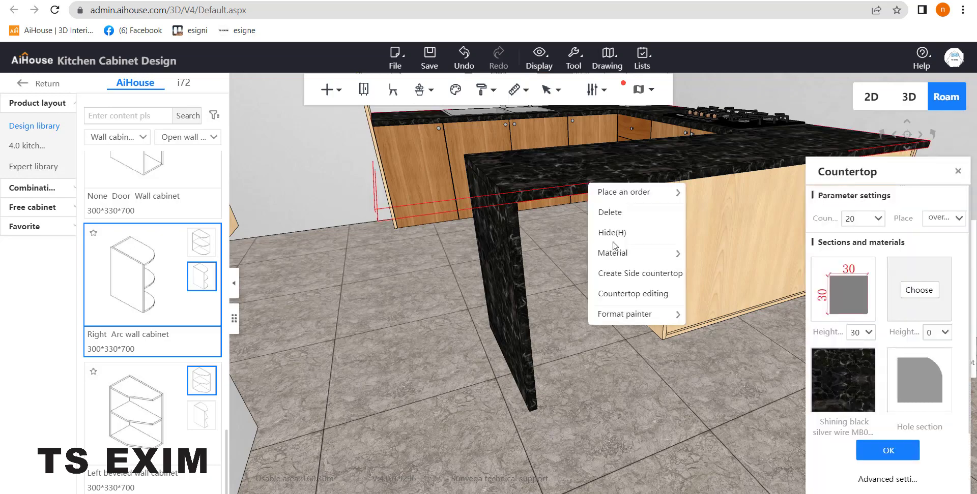
{"action": "left_click", "coordinate": [621, 278]}
{"action": "left_click", "coordinate": [483, 157]}
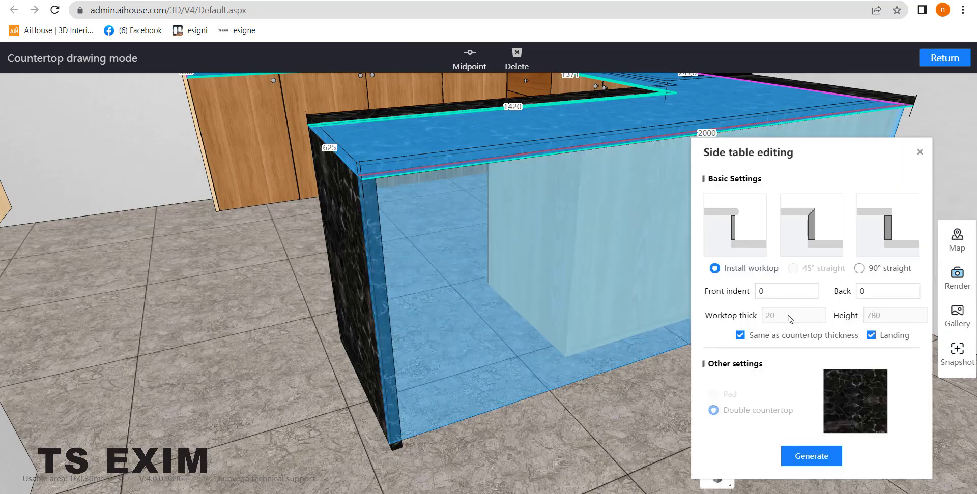
{"action": "left_click", "coordinate": [803, 454]}
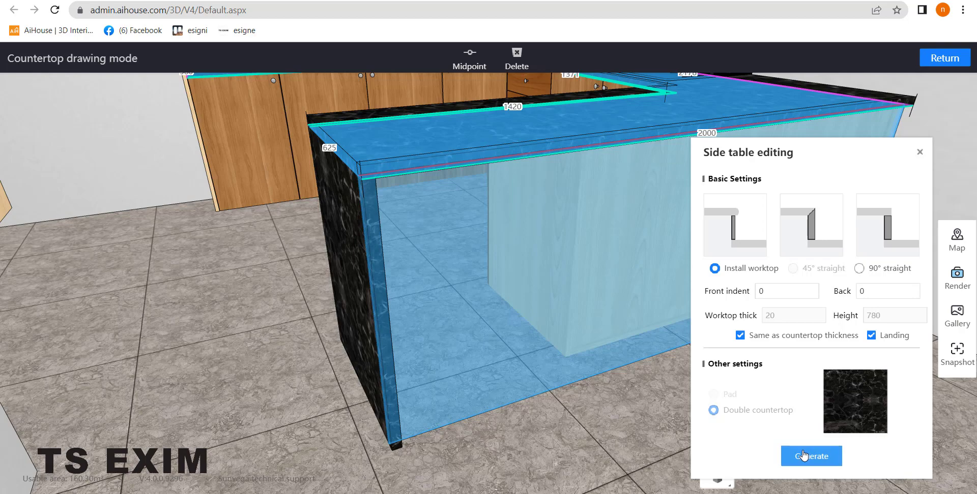
Examine the marble-clad peninsula from outside and from within the kitchen, including the cabinets around the cooktop and sink
{"action": "left_click_drag", "start_coordinate": [407, 290], "coordinate": [459, 303]}
{"action": "scroll", "coordinate": [487, 306], "scroll_direction": "down", "scroll_amount": 5}
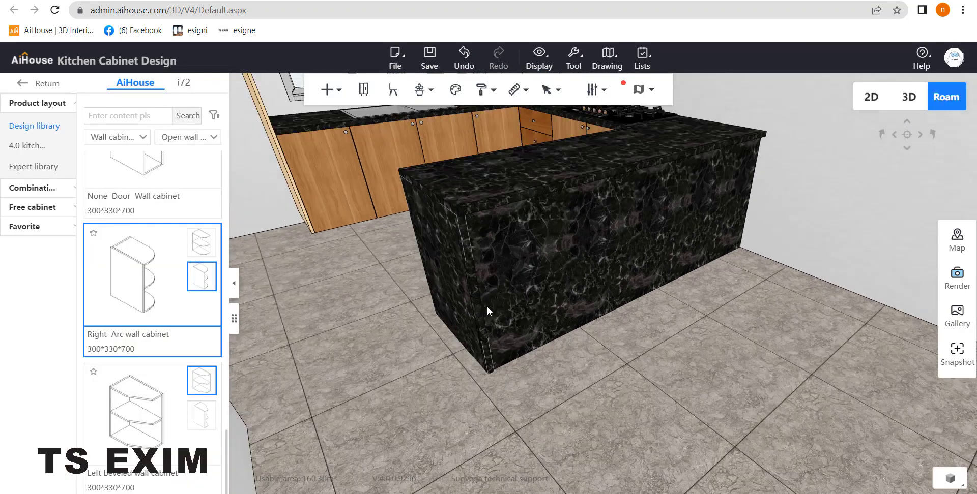
{"action": "left_click_drag", "start_coordinate": [695, 361], "coordinate": [710, 395]}
{"action": "scroll", "coordinate": [709, 400], "scroll_direction": "up", "scroll_amount": 4}
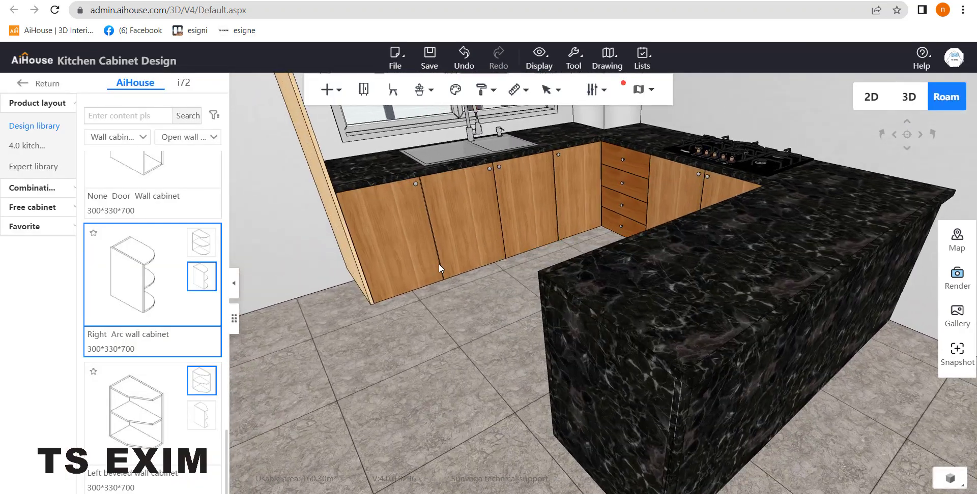
{"action": "left_click_drag", "start_coordinate": [442, 305], "coordinate": [675, 233]}
{"action": "scroll", "coordinate": [677, 231], "scroll_direction": "down", "scroll_amount": 5}
{"action": "scroll", "coordinate": [682, 227], "scroll_direction": "down", "scroll_amount": 4}
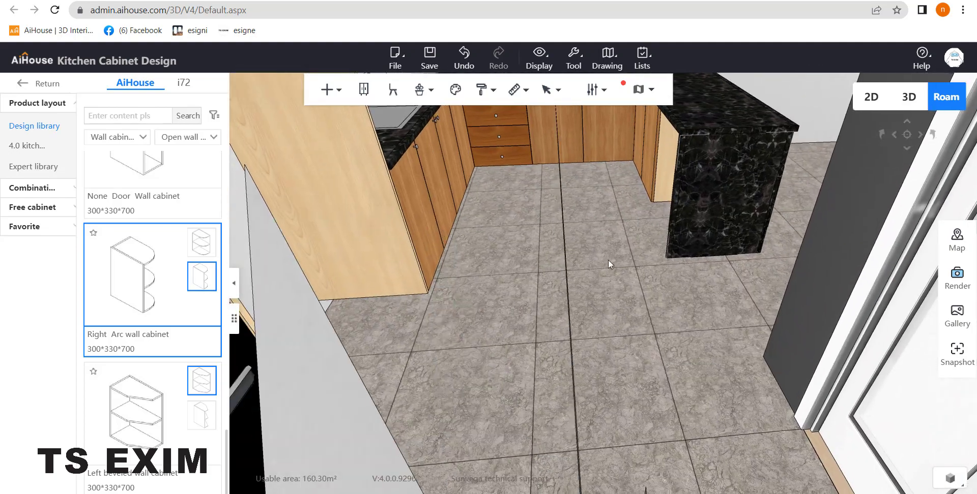
{"action": "mouse_move", "coordinate": [594, 288]}
{"action": "left_mouse_down"}
{"action": "mouse_move", "coordinate": [591, 204]}
{"action": "mouse_move", "coordinate": [602, 272]}
{"action": "left_mouse_up"}
{"action": "left_click_drag", "start_coordinate": [600, 303], "coordinate": [536, 233]}
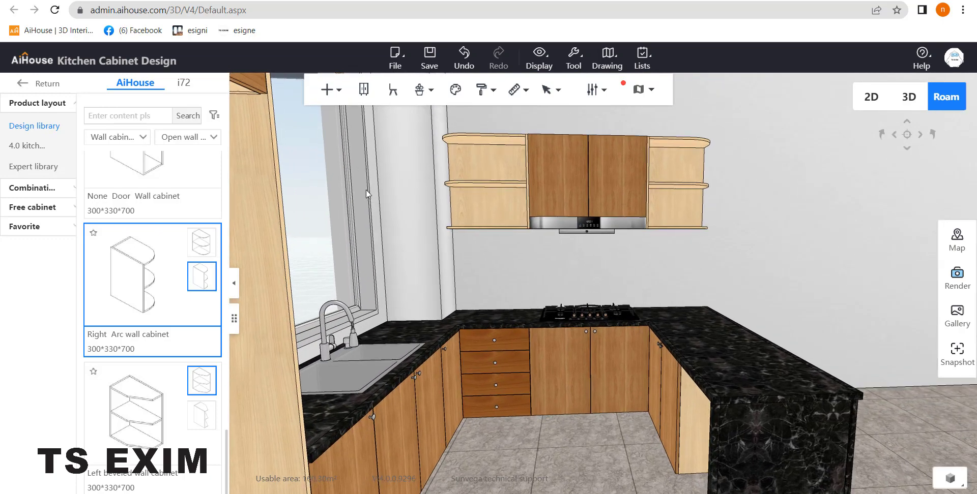
{"action": "left_click", "coordinate": [326, 91]}
{"action": "mouse_move", "coordinate": [342, 136]}
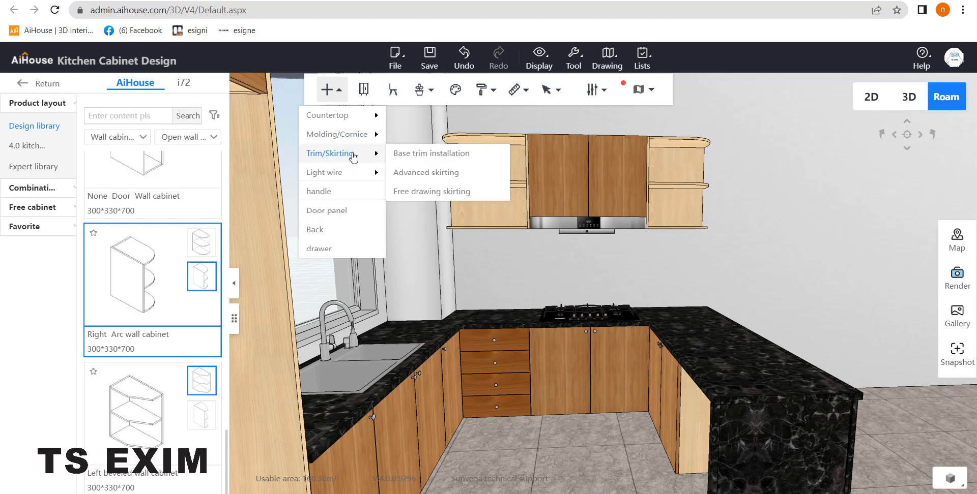
{"action": "left_click_drag", "start_coordinate": [551, 239], "coordinate": [553, 301]}
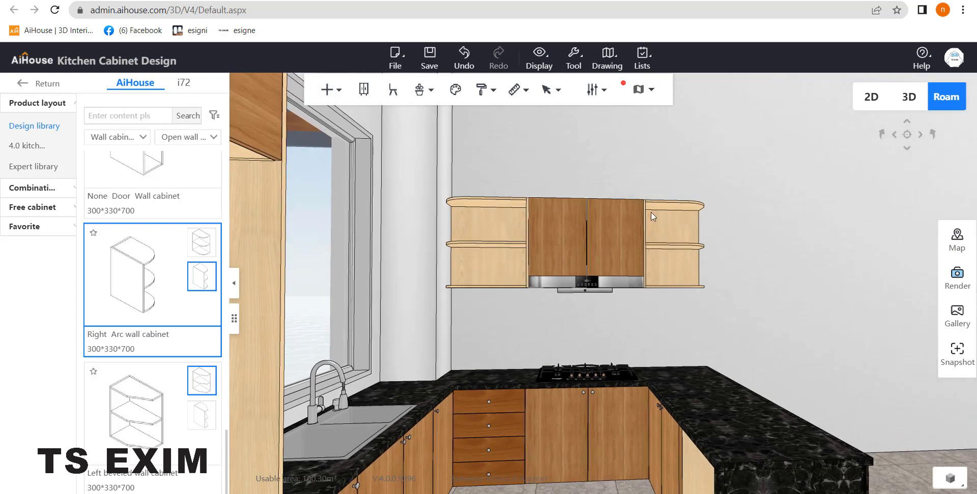
Begin a base trim installation along the base cabinets using the Hengyou-1 skirting section with a height of 100
{"action": "mouse_move", "coordinate": [336, 93]}
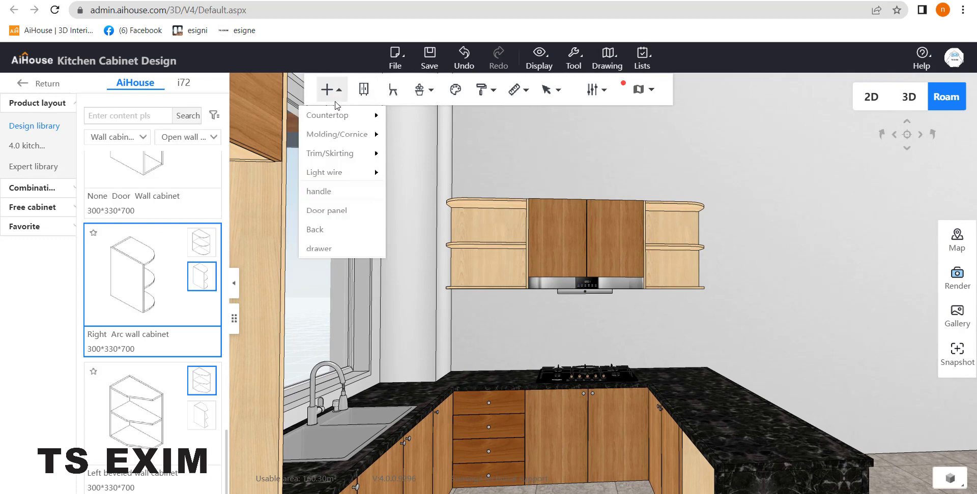
{"action": "mouse_move", "coordinate": [332, 156]}
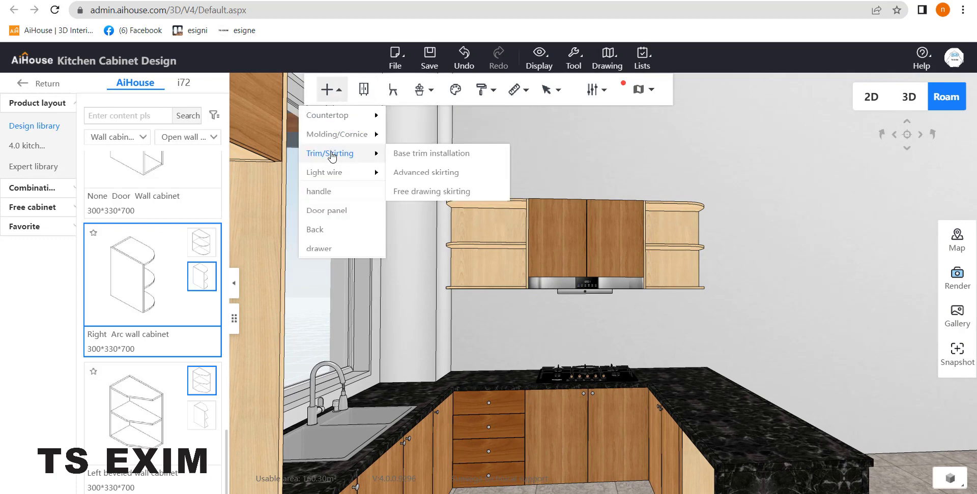
{"action": "left_click", "coordinate": [446, 159]}
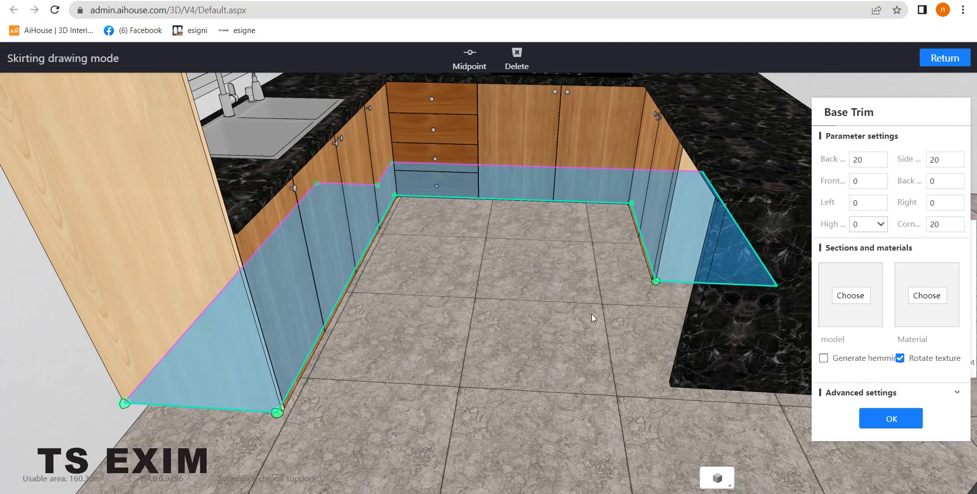
{"action": "left_click_drag", "start_coordinate": [504, 317], "coordinate": [326, 412]}
{"action": "left_click_drag", "start_coordinate": [394, 393], "coordinate": [621, 267]}
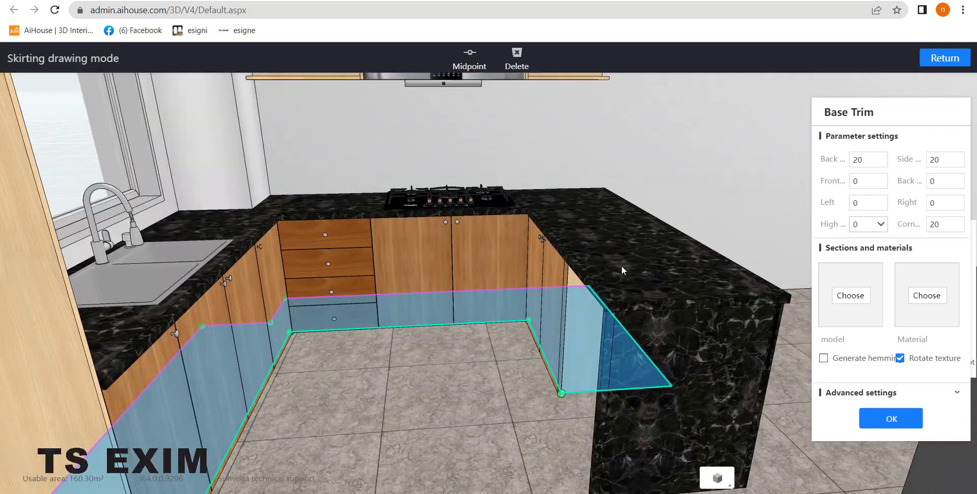
{"action": "left_click_drag", "start_coordinate": [480, 357], "coordinate": [459, 357]}
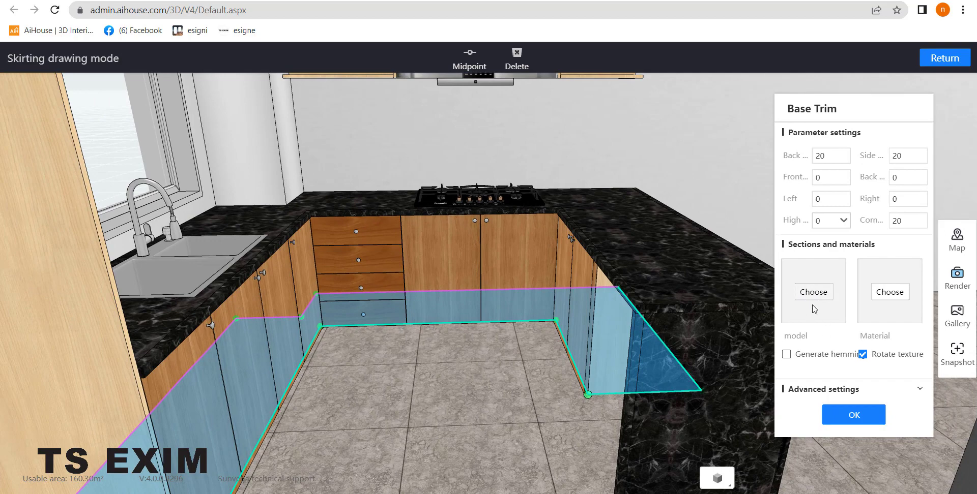
{"action": "left_click", "coordinate": [824, 298]}
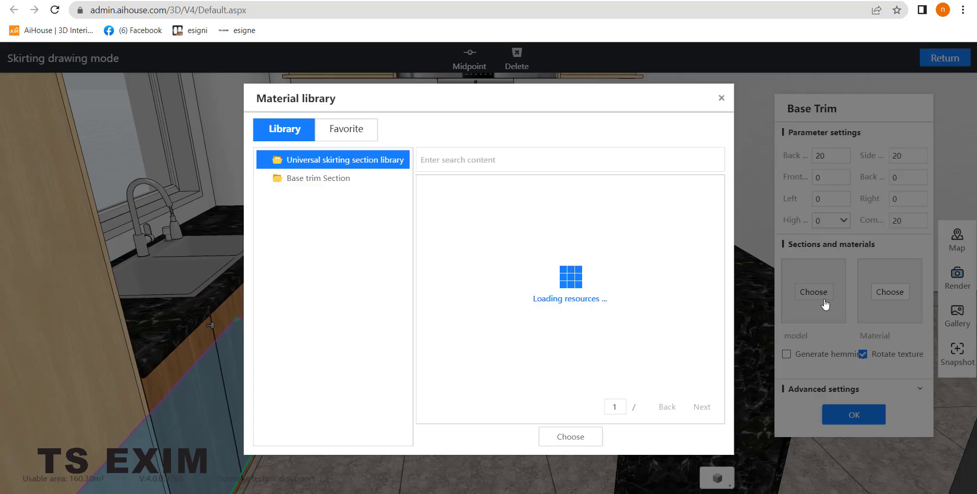
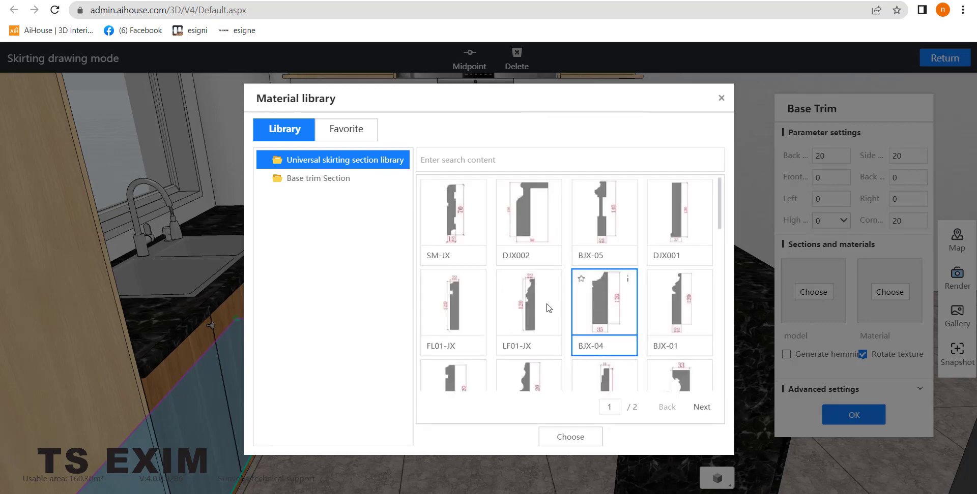
{"action": "scroll", "coordinate": [614, 311], "scroll_direction": "down", "scroll_amount": 5}
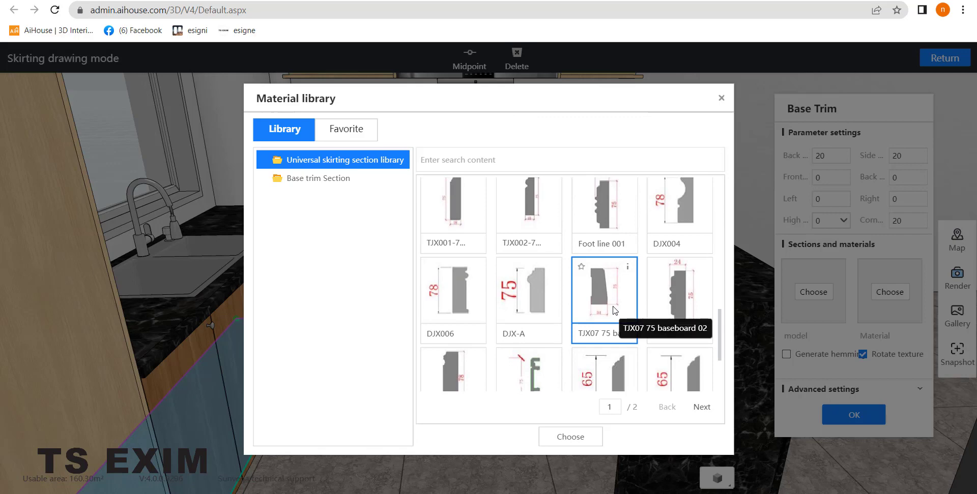
{"action": "scroll", "coordinate": [614, 312], "scroll_direction": "down", "scroll_amount": 3}
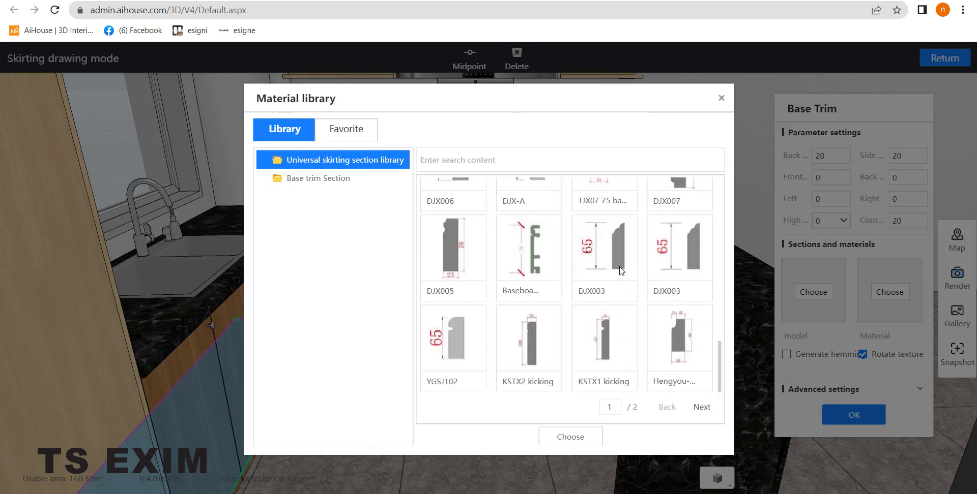
{"action": "double_click", "coordinate": [679, 331]}
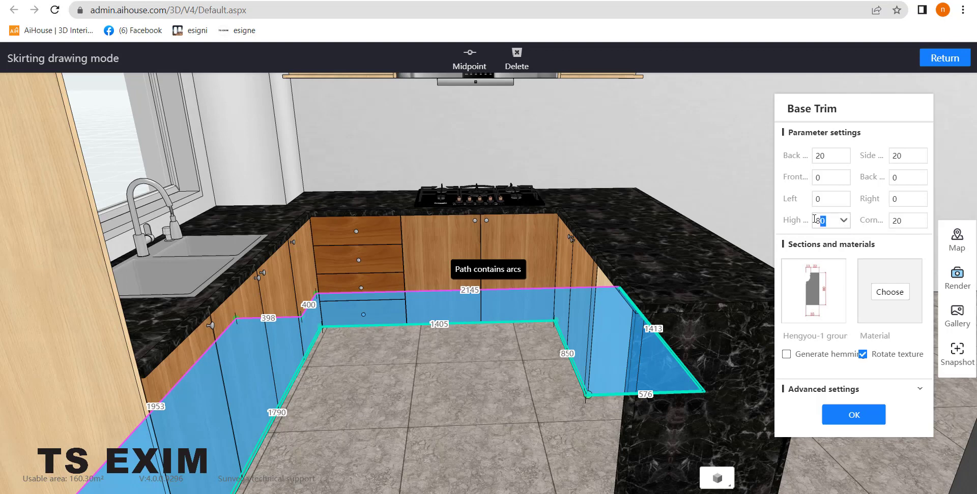
{"action": "left_click_drag", "start_coordinate": [815, 218], "coordinate": [814, 218]}
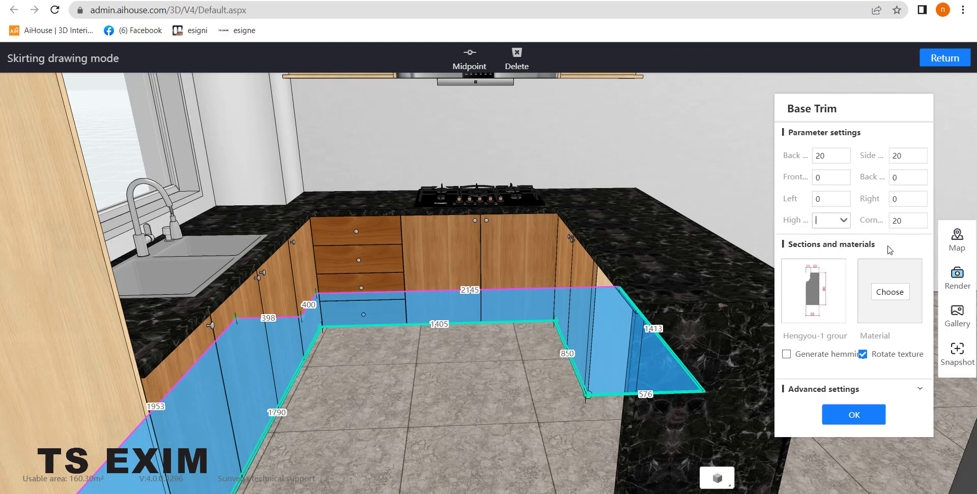
{"action": "type", "text": "100"}
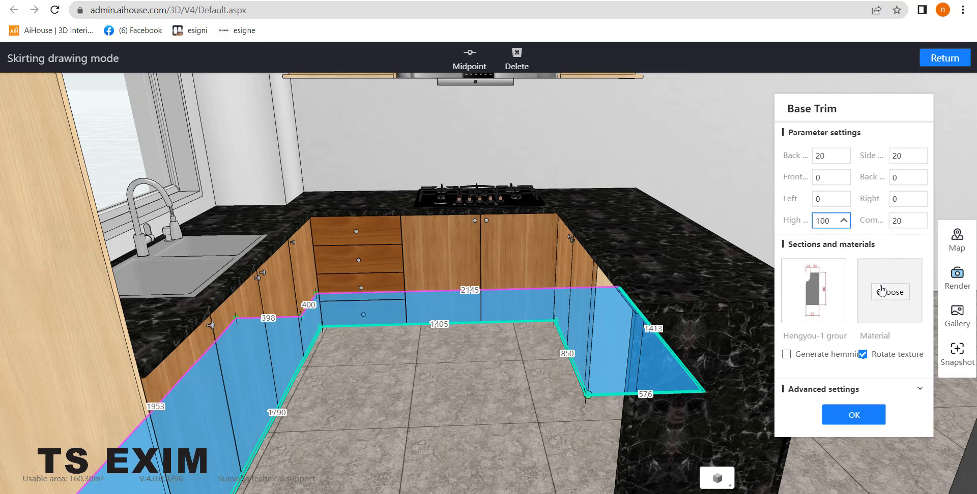
Assign the Matte beige material from the Matte lacquered category to the base trim and generate it
{"action": "left_click", "coordinate": [882, 291]}
{"action": "left_click", "coordinate": [939, 296]}
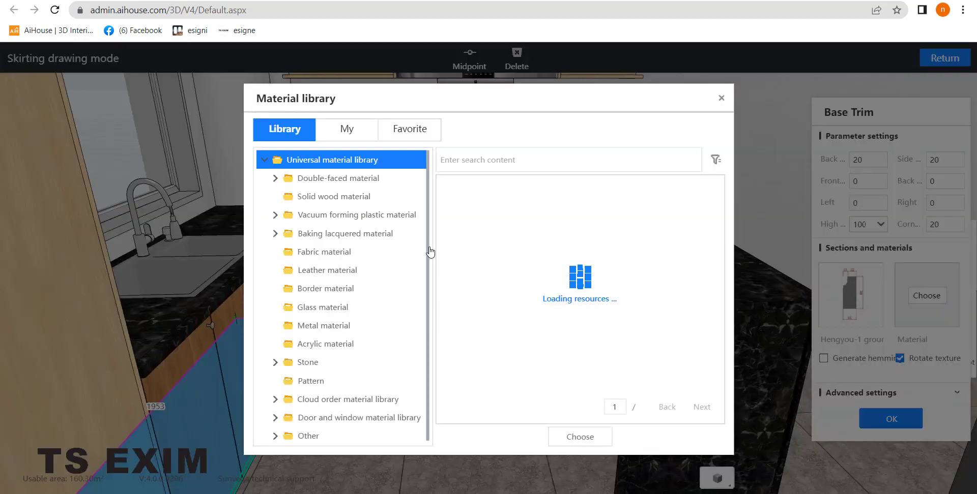
{"action": "left_click", "coordinate": [377, 234]}
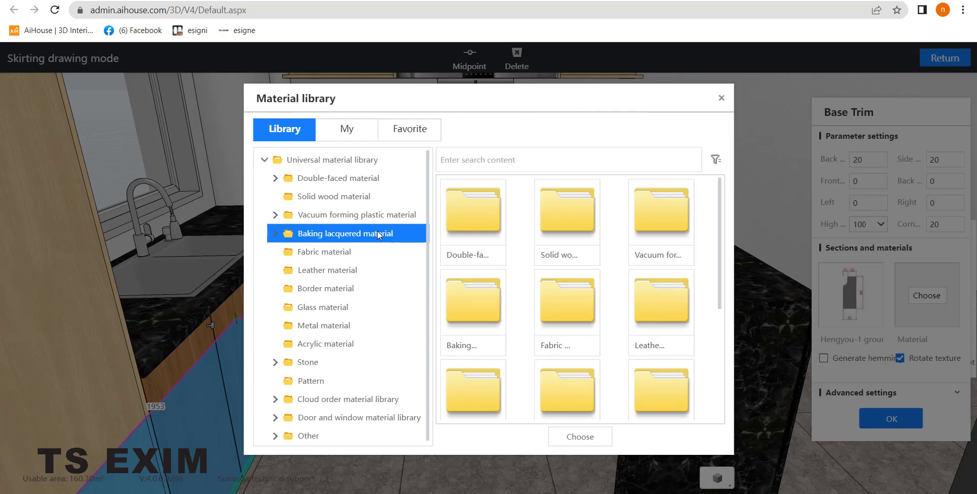
{"action": "left_click", "coordinate": [381, 215]}
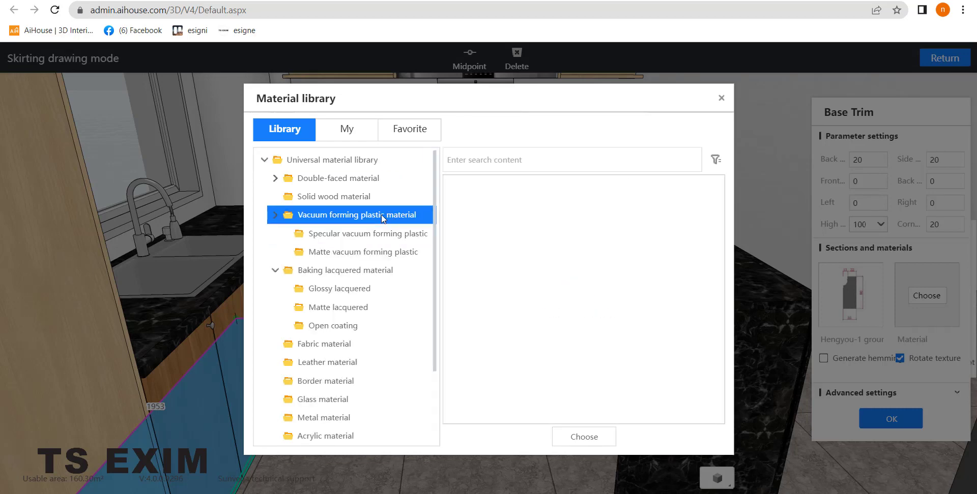
{"action": "left_click", "coordinate": [361, 313]}
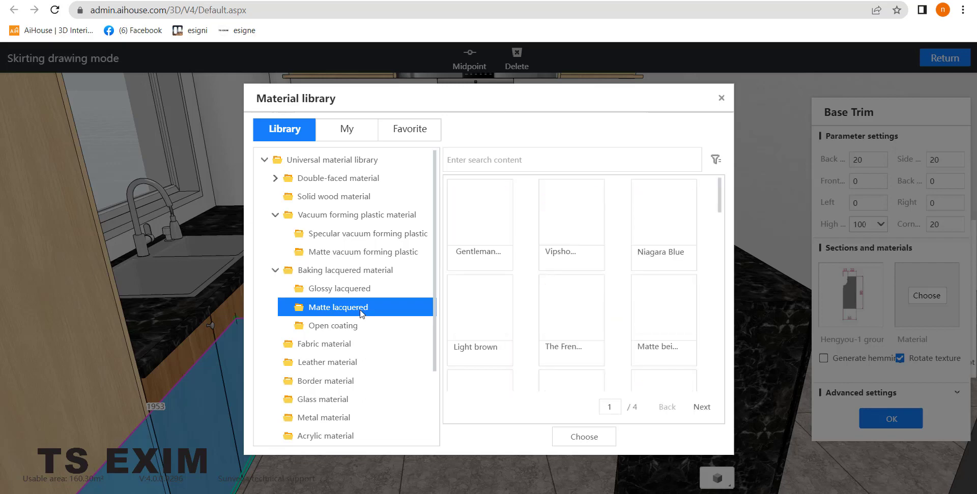
{"action": "left_click", "coordinate": [650, 331]}
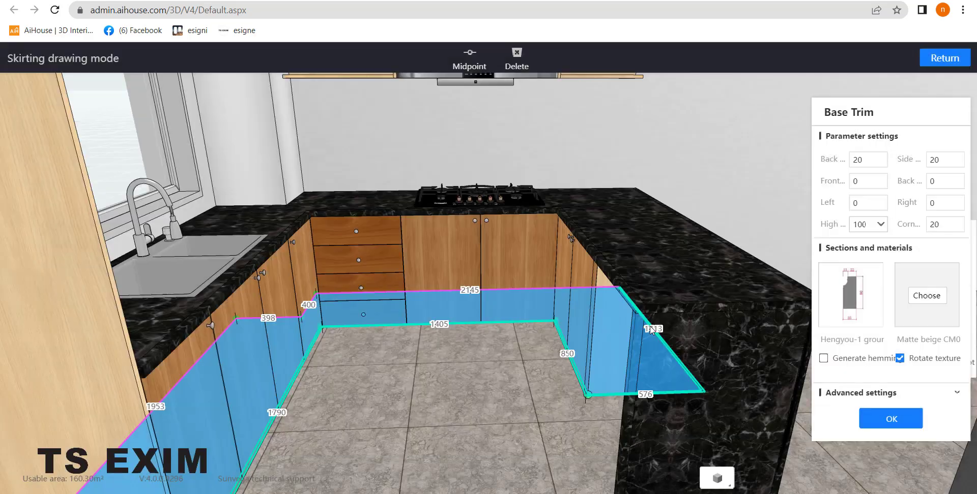
{"action": "left_click", "coordinate": [898, 419]}
Change the base trim along the main run of base cabinets to the BJX-04 section with a height of 80
{"action": "left_click_drag", "start_coordinate": [804, 316], "coordinate": [579, 276]}
{"action": "left_click", "coordinate": [579, 275]}
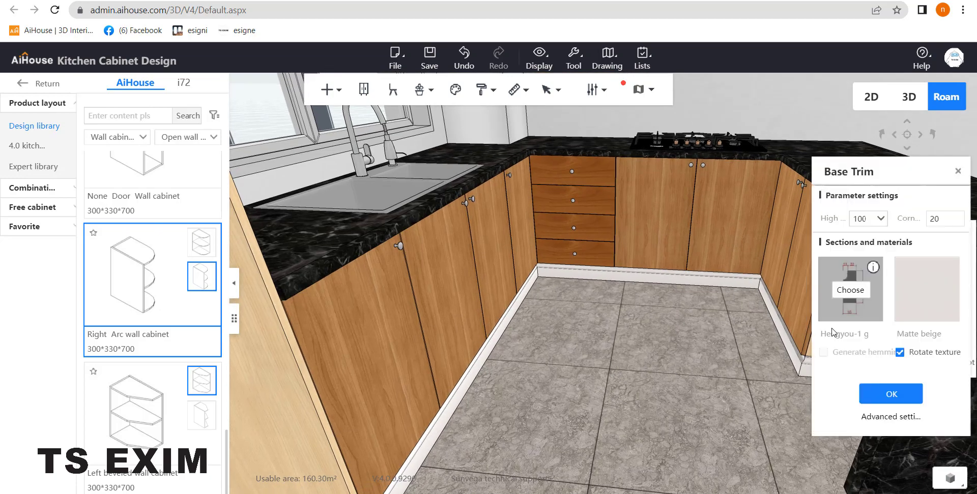
{"action": "left_click", "coordinate": [849, 291]}
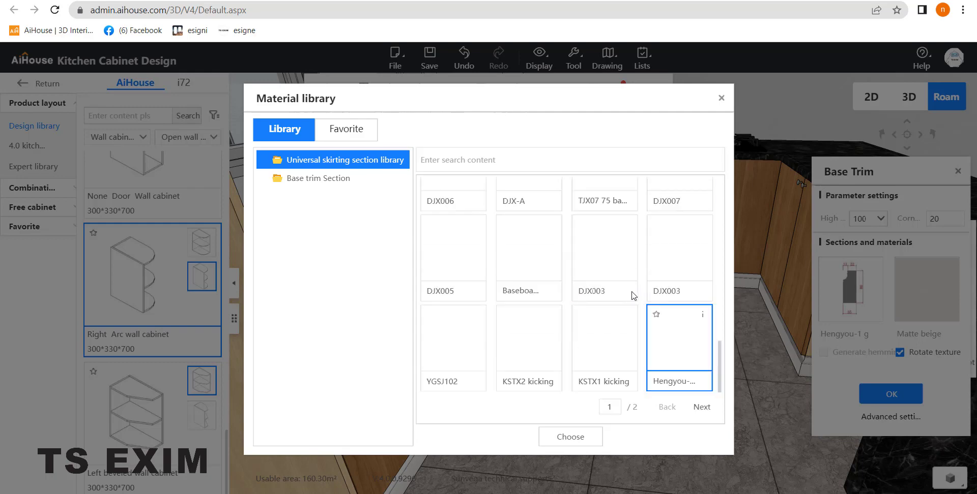
{"action": "scroll", "coordinate": [589, 348], "scroll_direction": "up", "scroll_amount": 5}
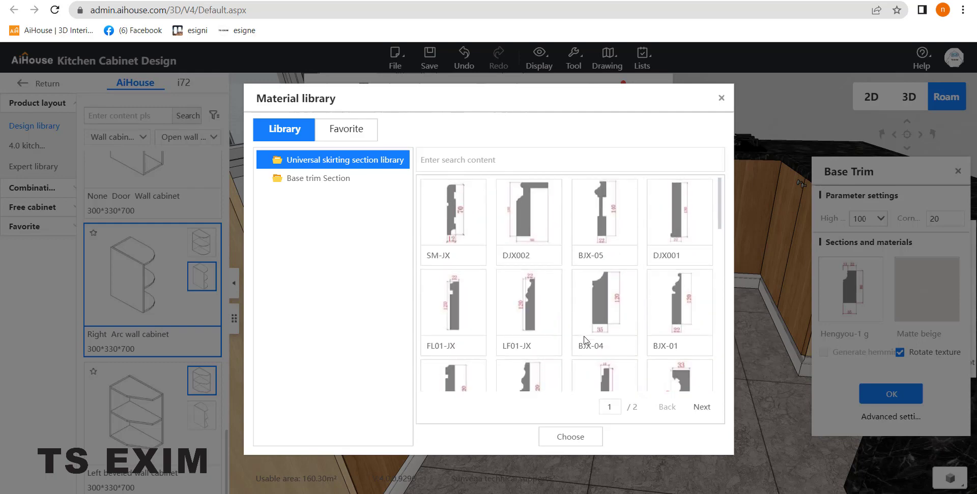
{"action": "double_click", "coordinate": [627, 299]}
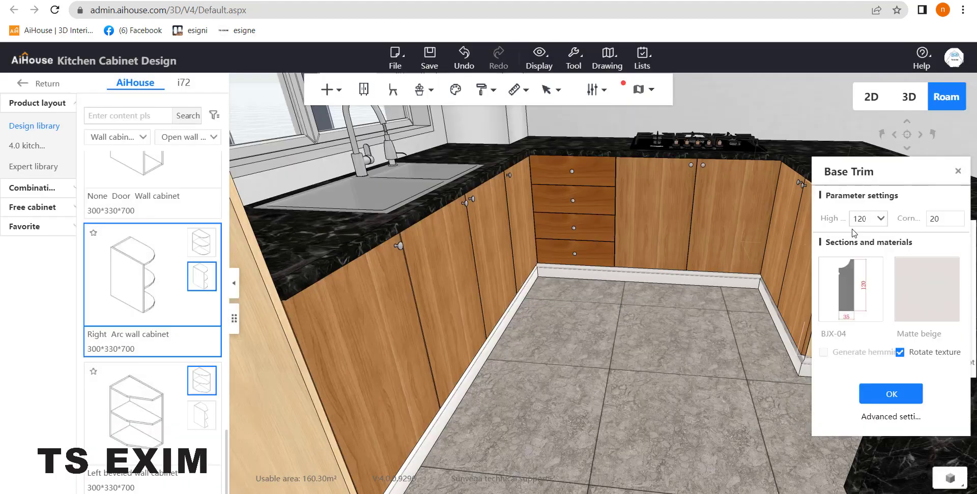
{"action": "left_click", "coordinate": [863, 219]}
{"action": "type", "text": "80"}
{"action": "left_click", "coordinate": [891, 394]}
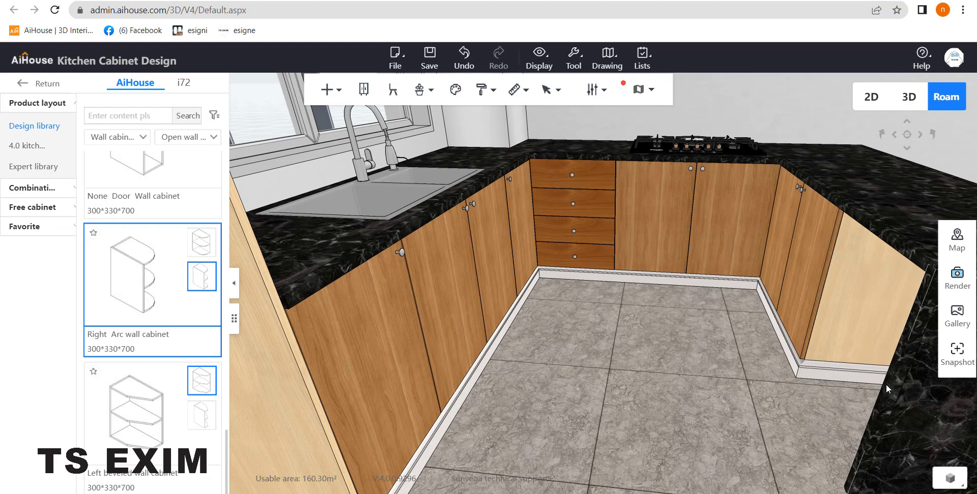
Change the base trim around the tall oven cabinet to the BJX-04 section with a height of 80
{"action": "left_click_drag", "start_coordinate": [886, 384], "coordinate": [427, 417]}
{"action": "left_click", "coordinate": [426, 417]}
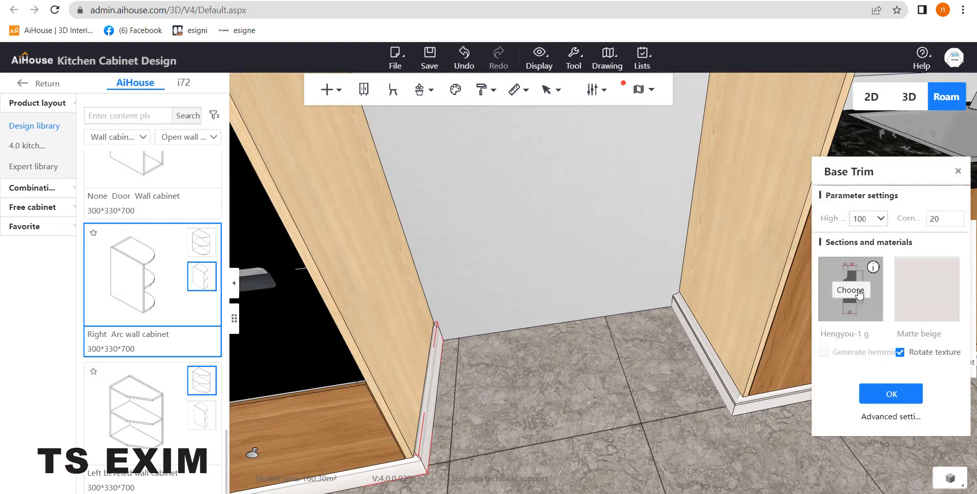
{"action": "left_click", "coordinate": [856, 292]}
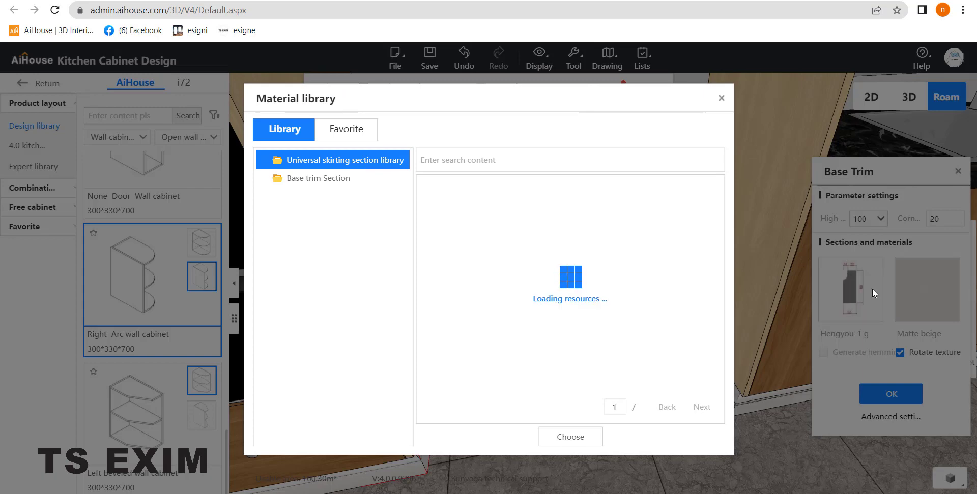
{"action": "left_click", "coordinate": [721, 98]}
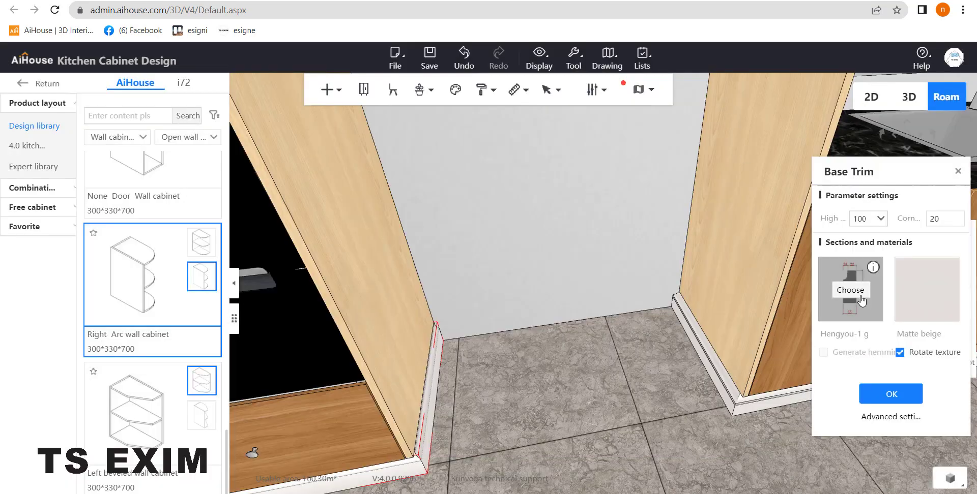
{"action": "right_click_drag", "start_coordinate": [560, 413], "coordinate": [560, 413]}
{"action": "scroll", "coordinate": [732, 333], "scroll_direction": "down", "scroll_amount": 5}
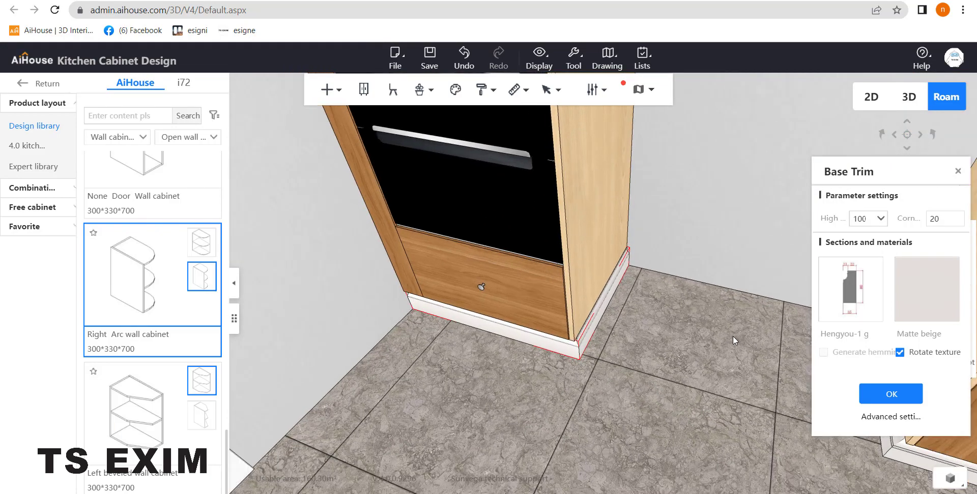
{"action": "left_click", "coordinate": [850, 291]}
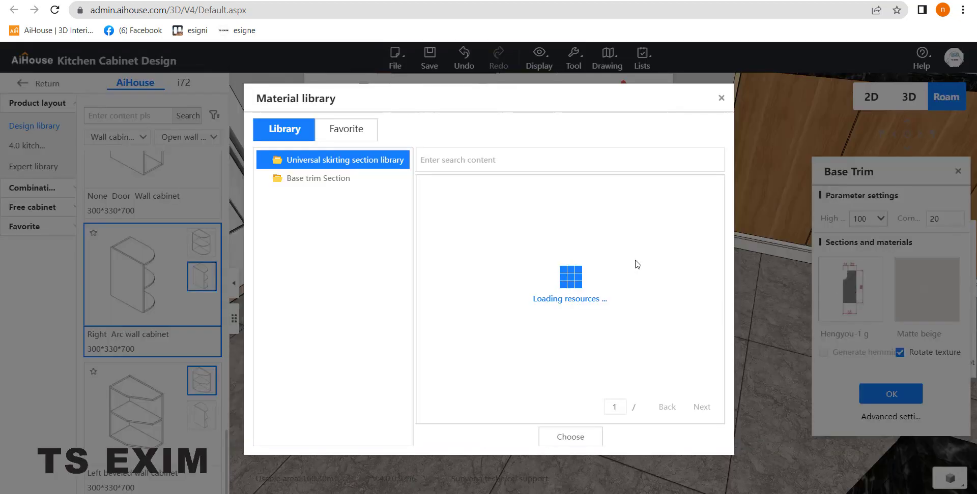
{"action": "scroll", "coordinate": [641, 285], "scroll_direction": "down", "scroll_amount": 5}
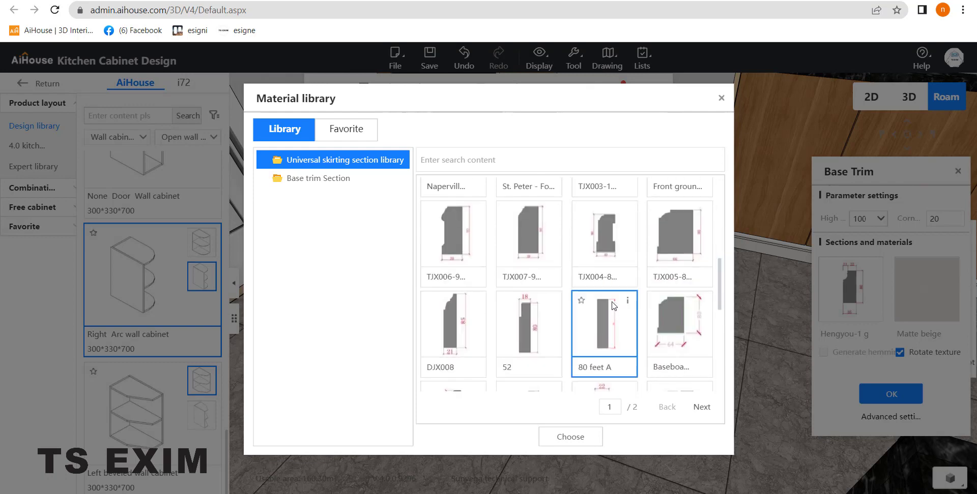
{"action": "scroll", "coordinate": [614, 305], "scroll_direction": "up", "scroll_amount": 4}
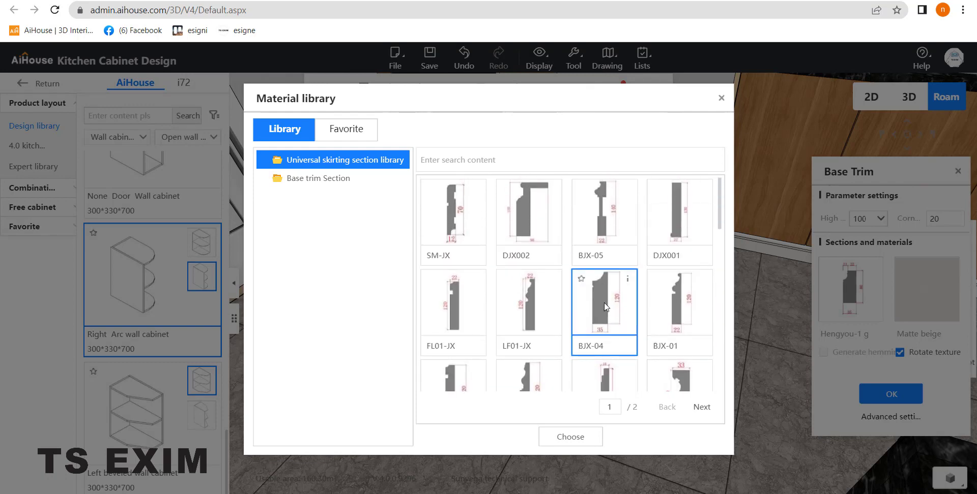
{"action": "double_click", "coordinate": [609, 307]}
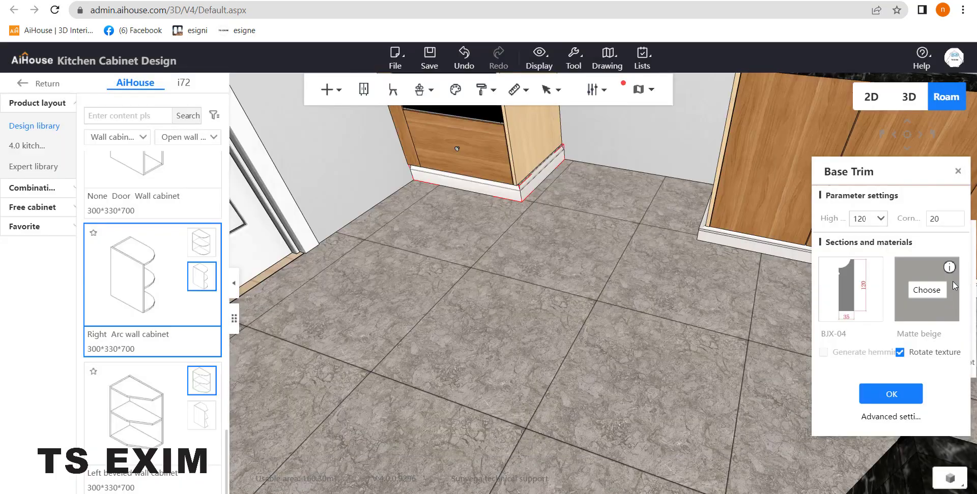
{"action": "left_click", "coordinate": [861, 219]}
{"action": "type", "text": "80"}
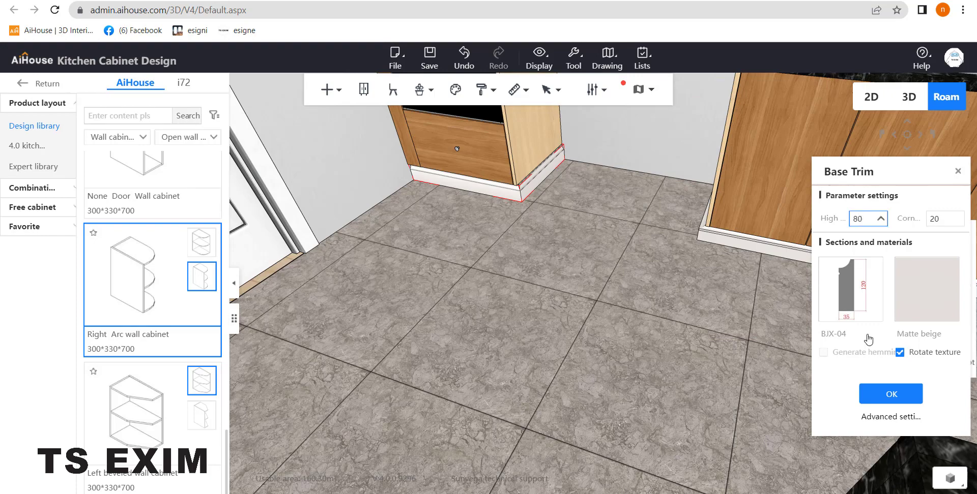
{"action": "left_click", "coordinate": [880, 392]}
Apply the Smy-horizon oak wood material from the Double-faced material category to all cabinet doors
{"action": "left_click_drag", "start_coordinate": [724, 311], "coordinate": [886, 234]}
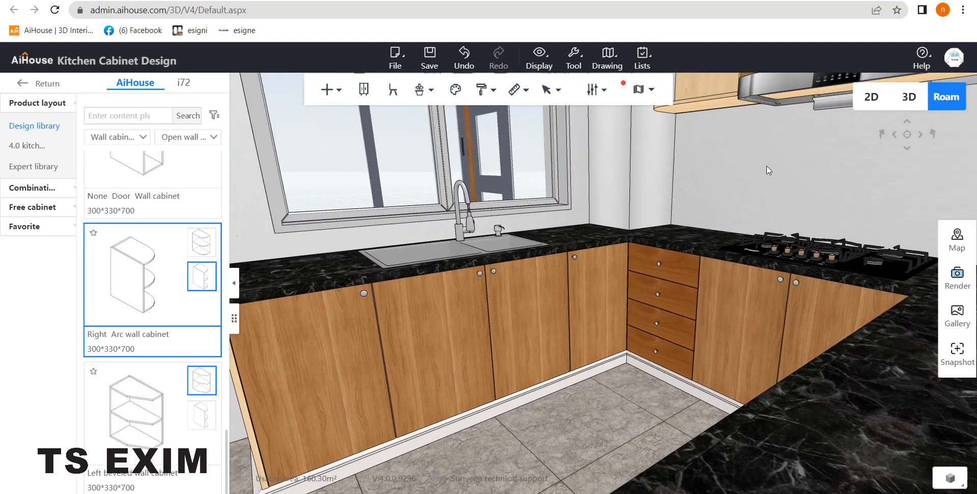
{"action": "left_click_drag", "start_coordinate": [731, 170], "coordinate": [841, 199]}
{"action": "scroll", "coordinate": [843, 204], "scroll_direction": "up", "scroll_amount": 5}
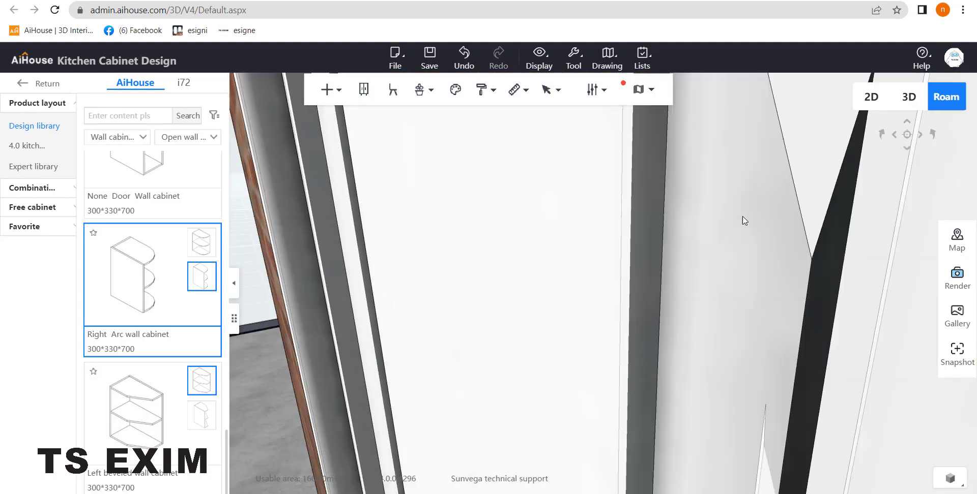
{"action": "left_click_drag", "start_coordinate": [743, 221], "coordinate": [666, 214]}
{"action": "scroll", "coordinate": [798, 261], "scroll_direction": "down", "scroll_amount": 5}
{"action": "right_click", "coordinate": [665, 212]}
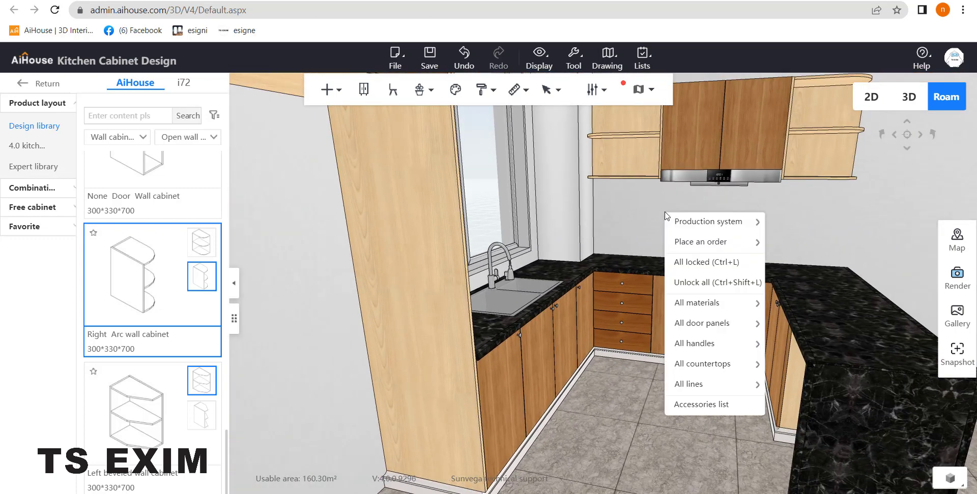
{"action": "mouse_move", "coordinate": [710, 311]}
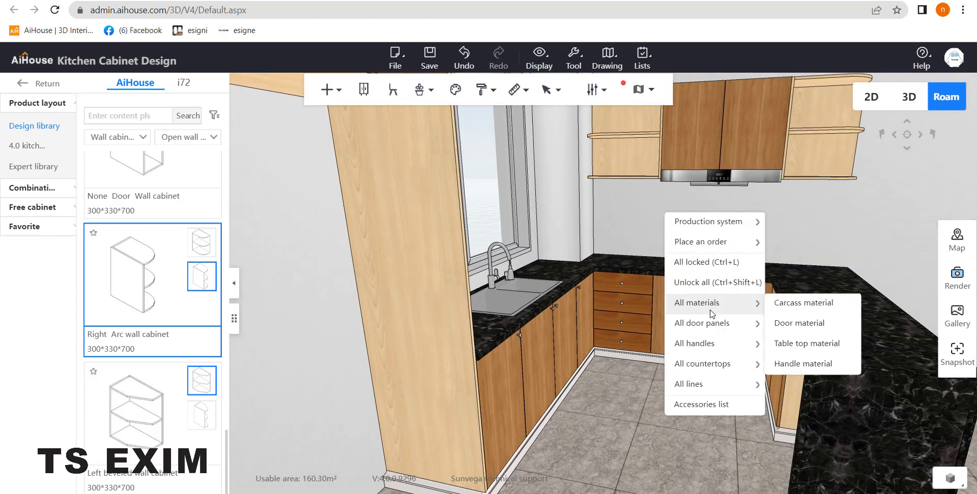
{"action": "left_click", "coordinate": [792, 325]}
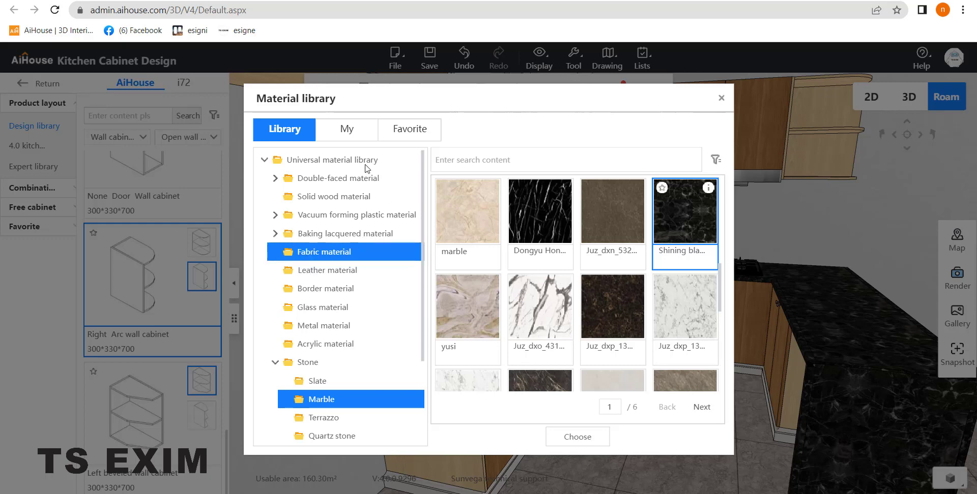
{"action": "left_click", "coordinate": [348, 180]}
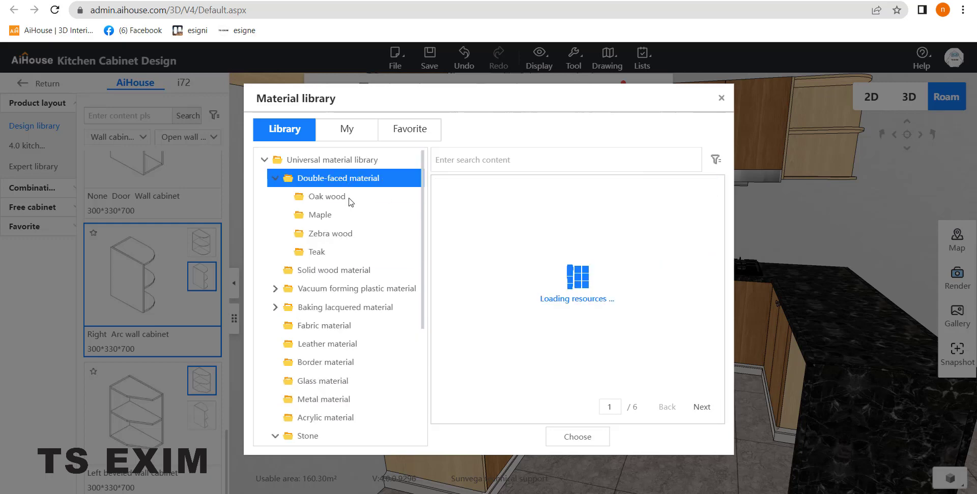
{"action": "left_click", "coordinate": [350, 198]}
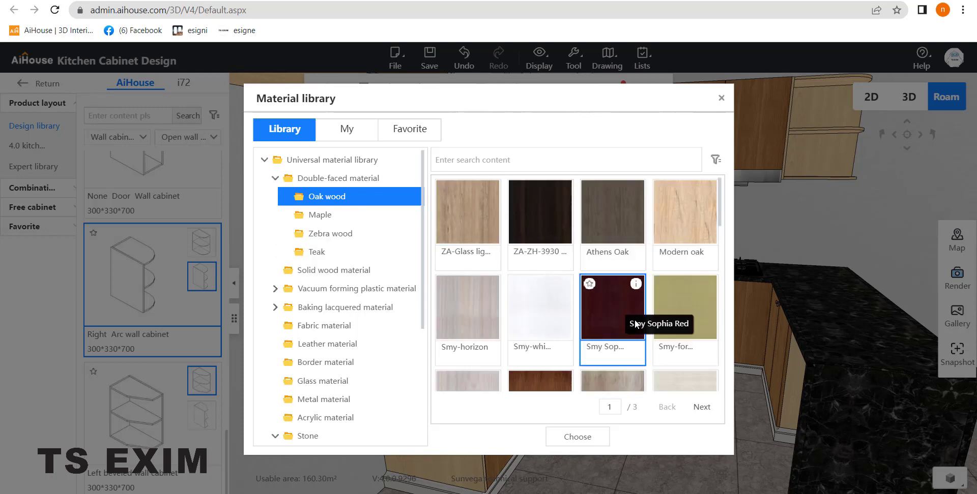
{"action": "double_click", "coordinate": [489, 310]}
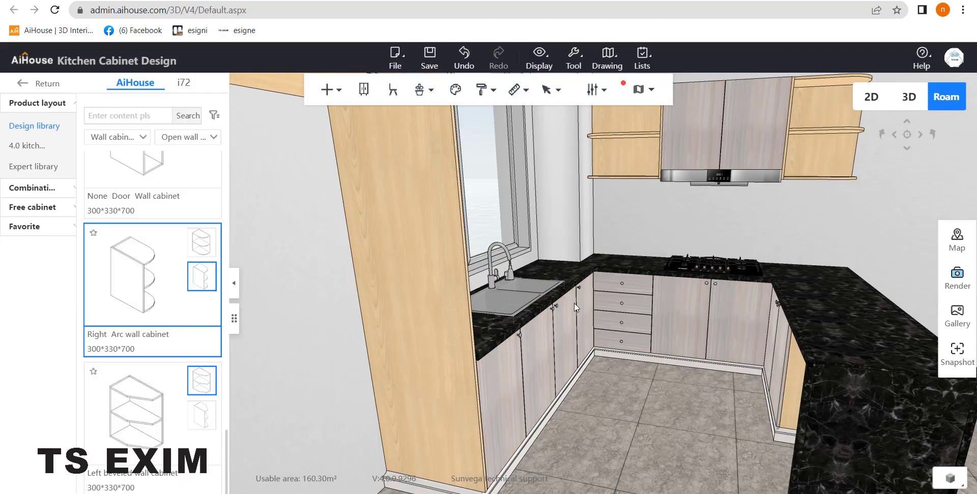
Change the panel type of all door panels to the Handle-Free G handle door panel with the grey profile along its top
{"action": "left_click_drag", "start_coordinate": [727, 237], "coordinate": [741, 256]}
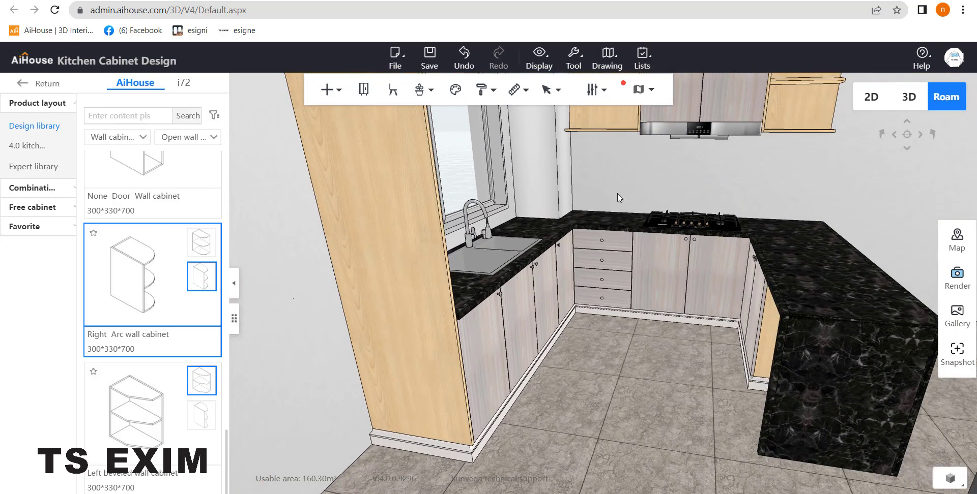
{"action": "right_click", "coordinate": [608, 154]}
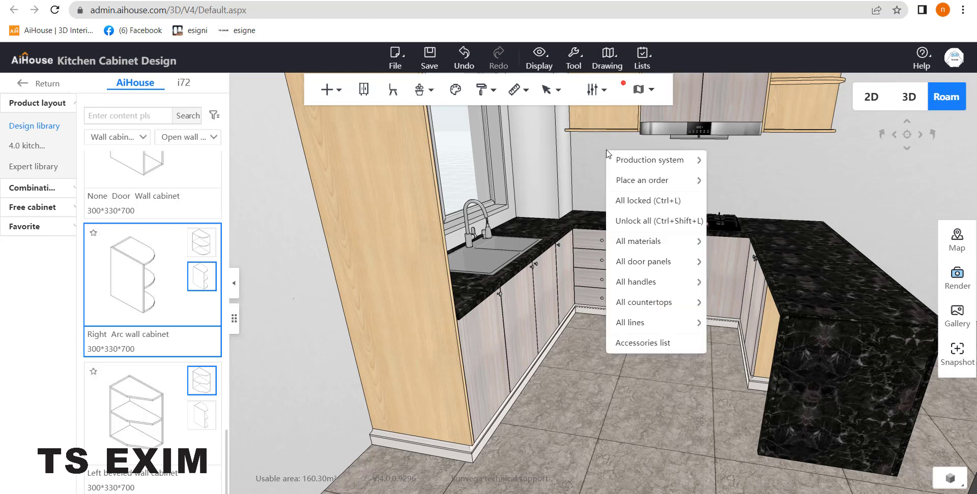
{"action": "mouse_move", "coordinate": [655, 245]}
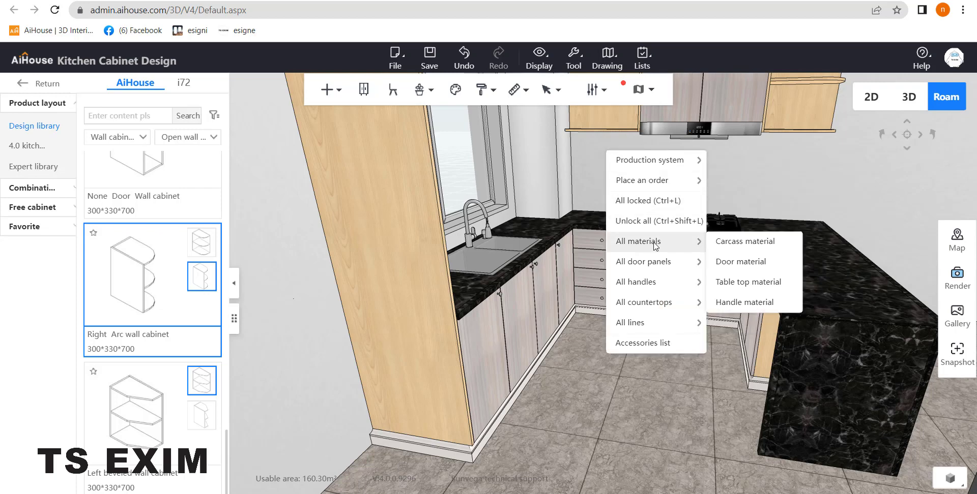
{"action": "mouse_move", "coordinate": [652, 265]}
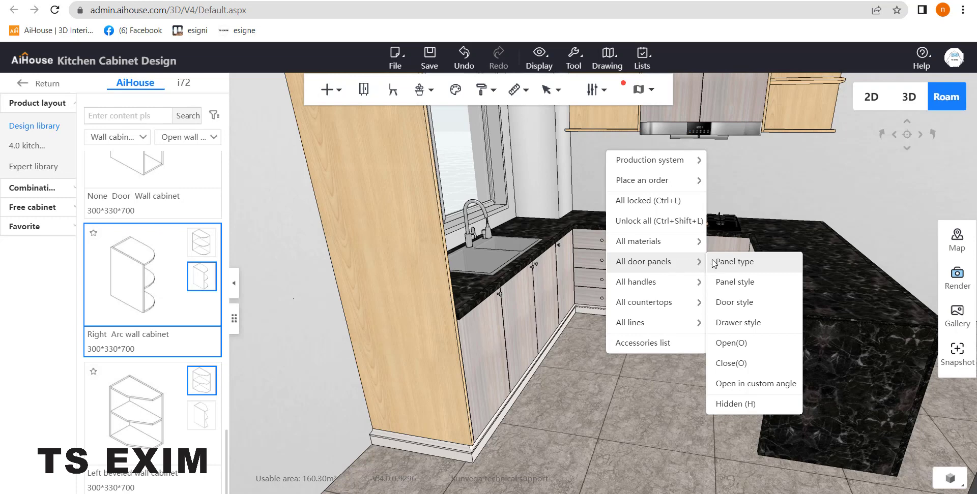
{"action": "left_click", "coordinate": [727, 262]}
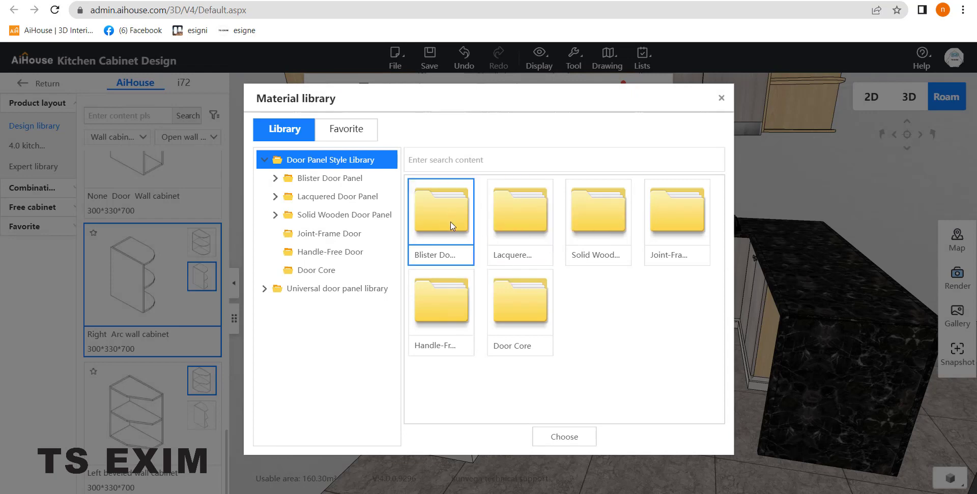
{"action": "left_click", "coordinate": [354, 219]}
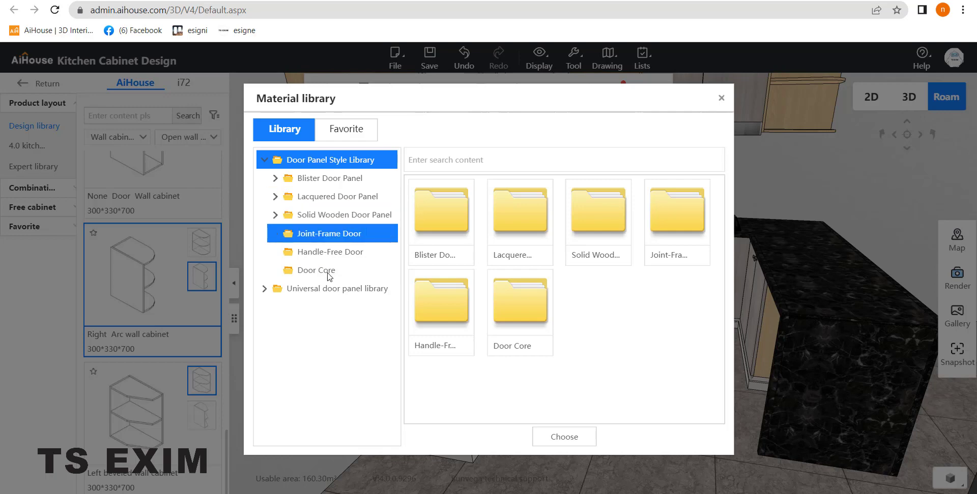
{"action": "left_click", "coordinate": [334, 254]}
{"action": "left_click", "coordinate": [322, 254]}
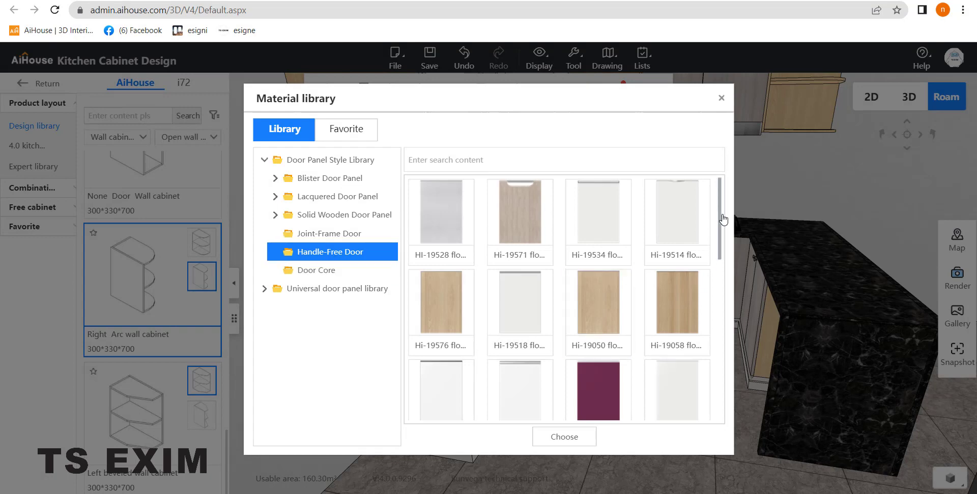
{"action": "left_click_drag", "start_coordinate": [721, 217], "coordinate": [700, 368]}
{"action": "mouse_move", "coordinate": [622, 188]}
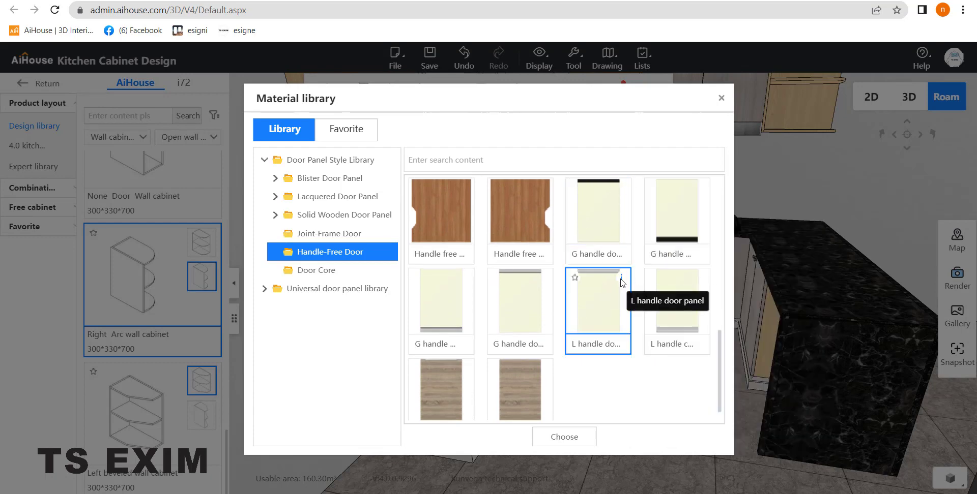
{"action": "mouse_move", "coordinate": [620, 280]}
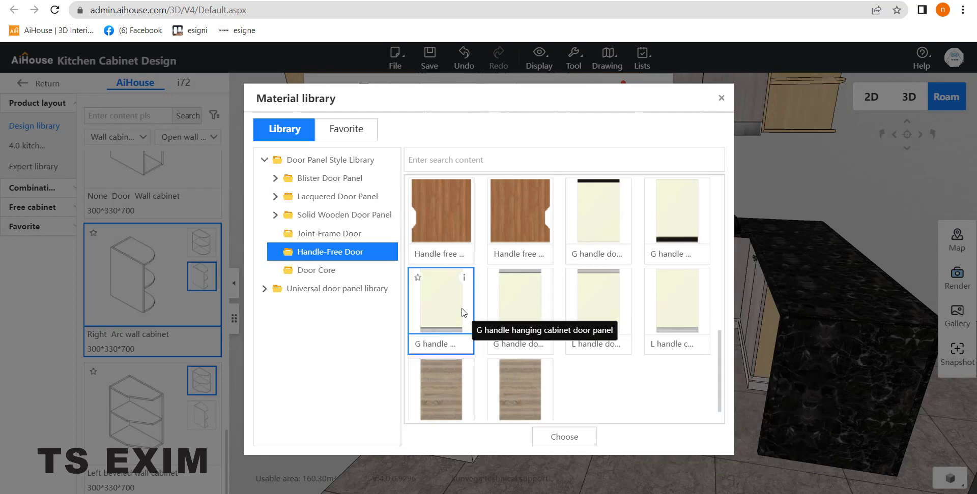
{"action": "double_click", "coordinate": [518, 292]}
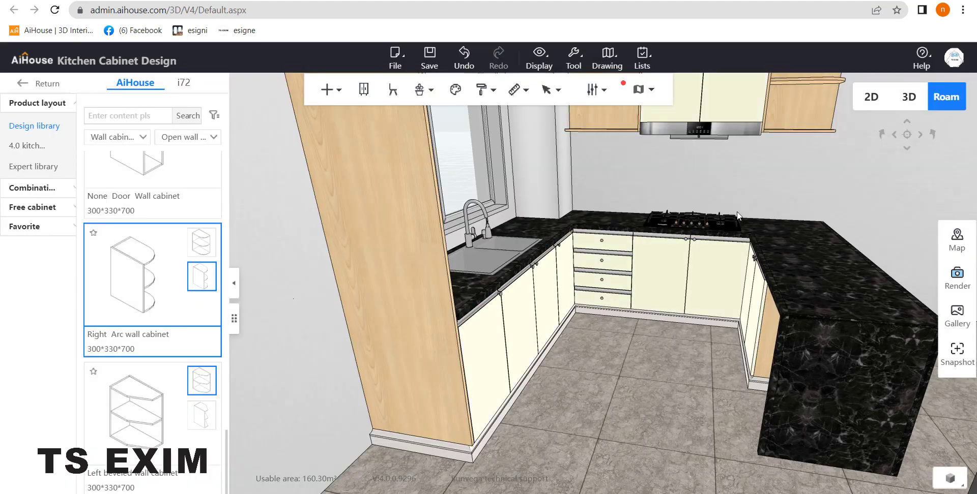
Delete all handles from the kitchen's cabinet doors and drawers
{"action": "left_click_drag", "start_coordinate": [736, 211], "coordinate": [829, 202]}
{"action": "scroll", "coordinate": [712, 265], "scroll_direction": "up", "scroll_amount": 5}
{"action": "left_click_drag", "start_coordinate": [599, 340], "coordinate": [570, 306]}
{"action": "right_click", "coordinate": [594, 159]}
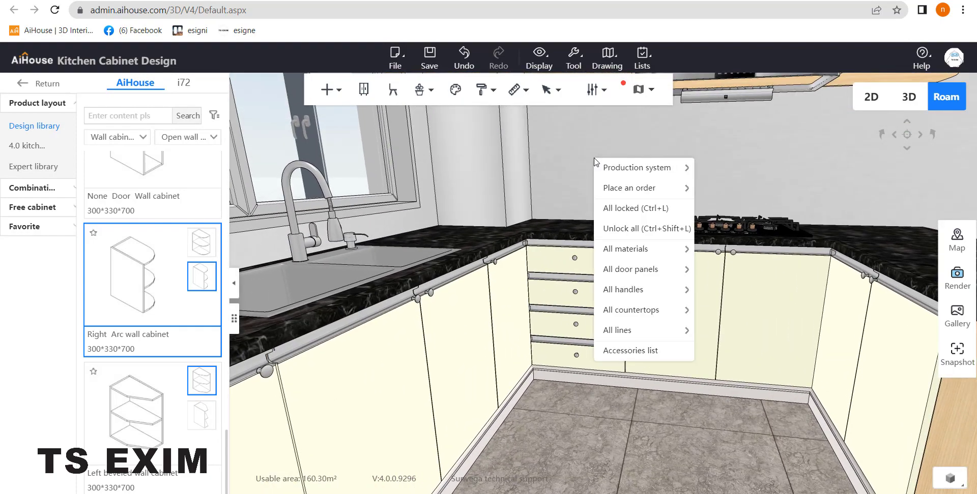
{"action": "mouse_move", "coordinate": [630, 297]}
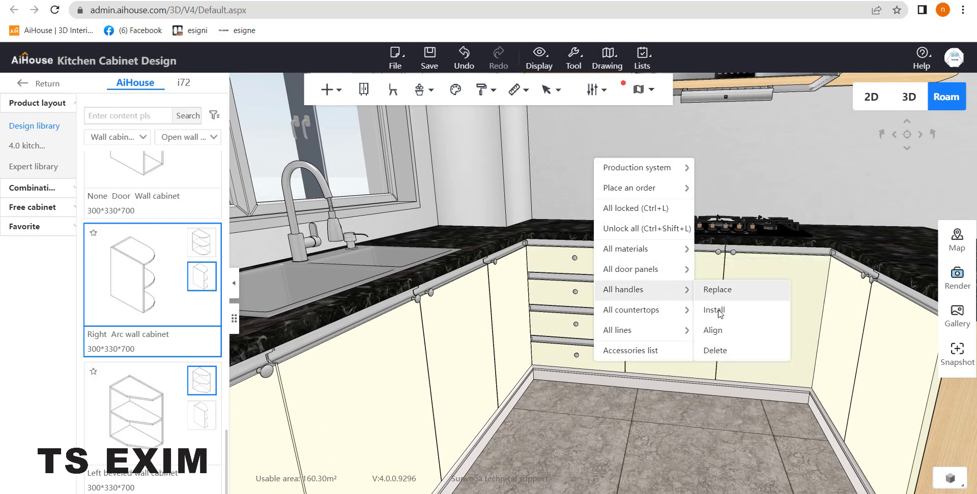
{"action": "left_click", "coordinate": [715, 351]}
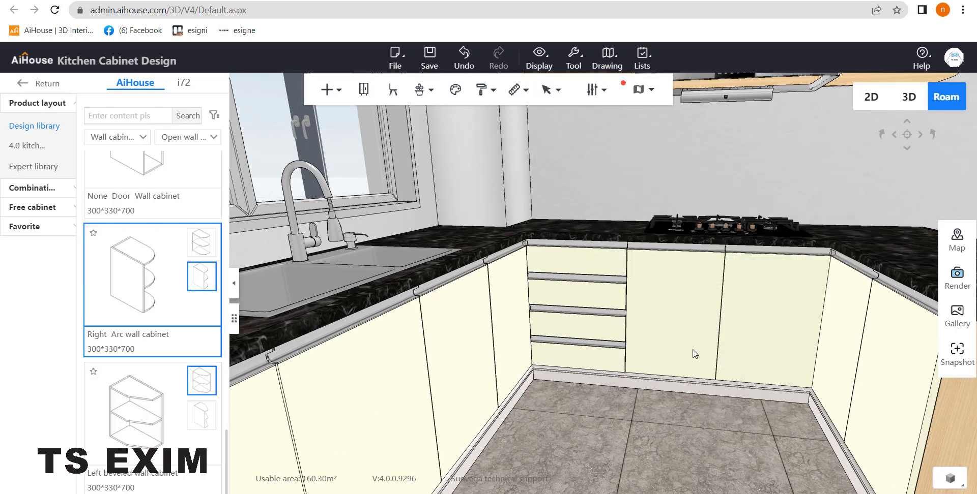
Lower the range hood under the wall cabinet by setting its up-down move to -60
{"action": "left_click_drag", "start_coordinate": [757, 385], "coordinate": [578, 406]}
{"action": "mouse_move", "coordinate": [740, 405]}
{"action": "left_mouse_down"}
{"action": "mouse_move", "coordinate": [778, 405]}
{"action": "mouse_move", "coordinate": [742, 390]}
{"action": "left_mouse_up"}
{"action": "scroll", "coordinate": [766, 400], "scroll_direction": "up", "scroll_amount": 6}
{"action": "scroll", "coordinate": [741, 391], "scroll_direction": "down", "scroll_amount": 6}
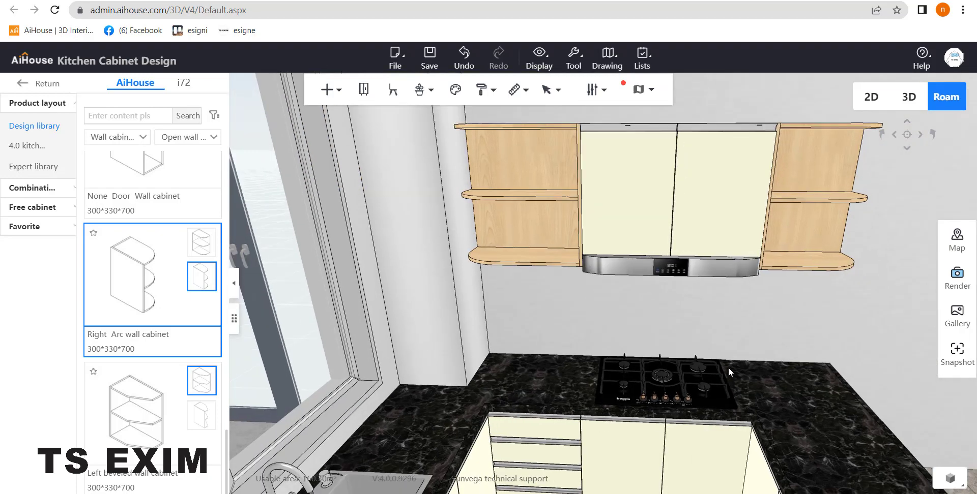
{"action": "left_click_drag", "start_coordinate": [651, 344], "coordinate": [783, 348]}
{"action": "scroll", "coordinate": [692, 331], "scroll_direction": "down", "scroll_amount": 4}
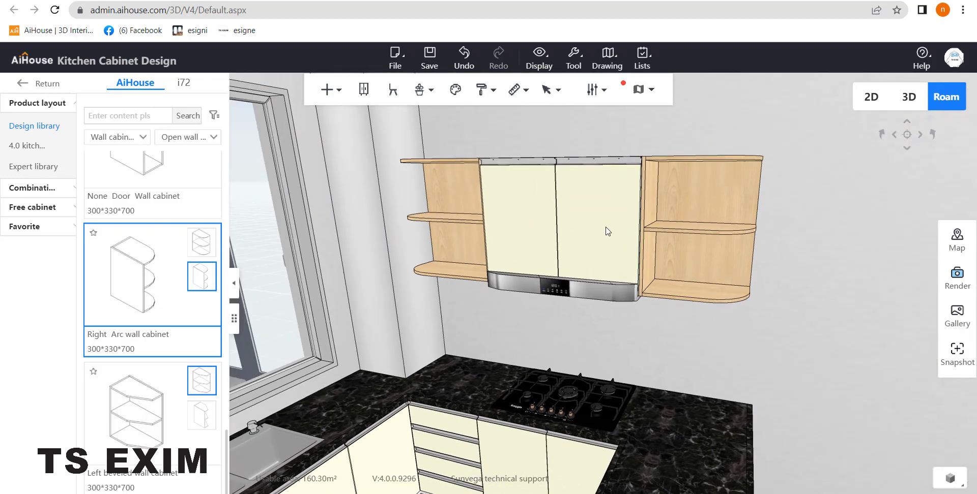
{"action": "left_click", "coordinate": [601, 224]}
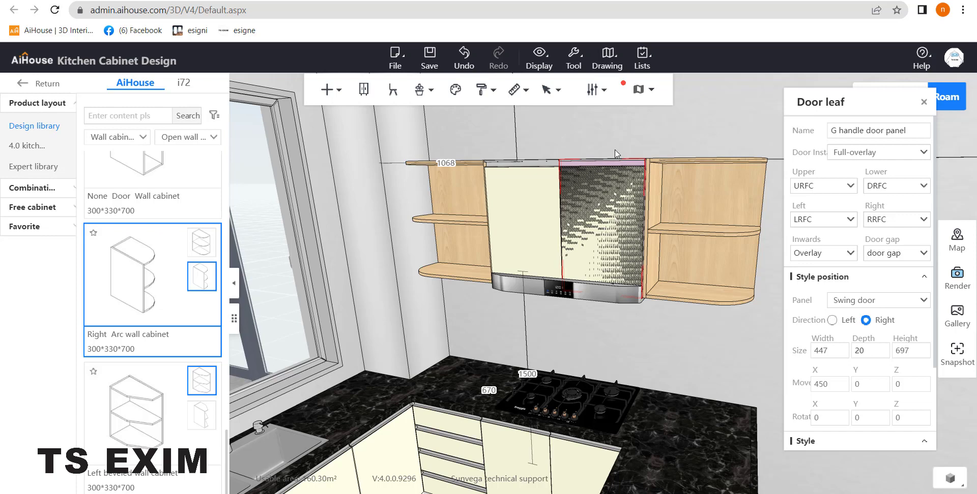
{"action": "right_click", "coordinate": [652, 145]}
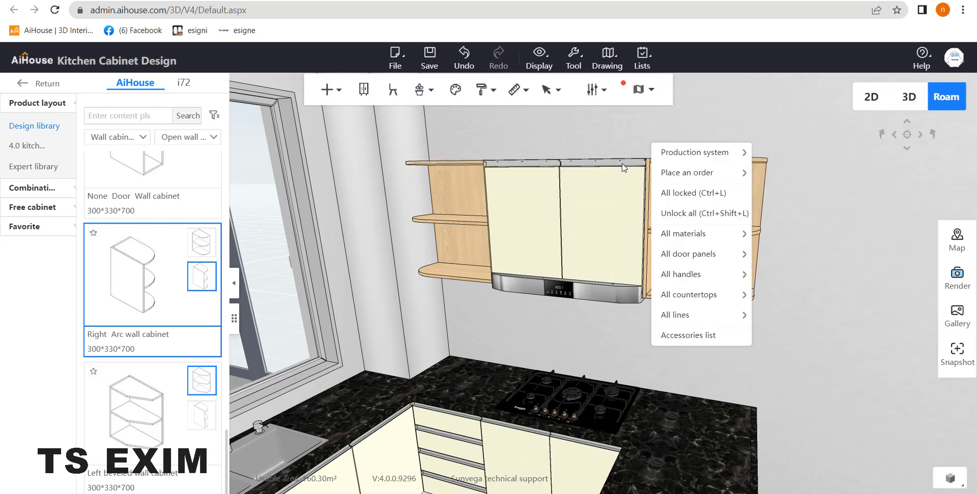
{"action": "left_click", "coordinate": [603, 201]}
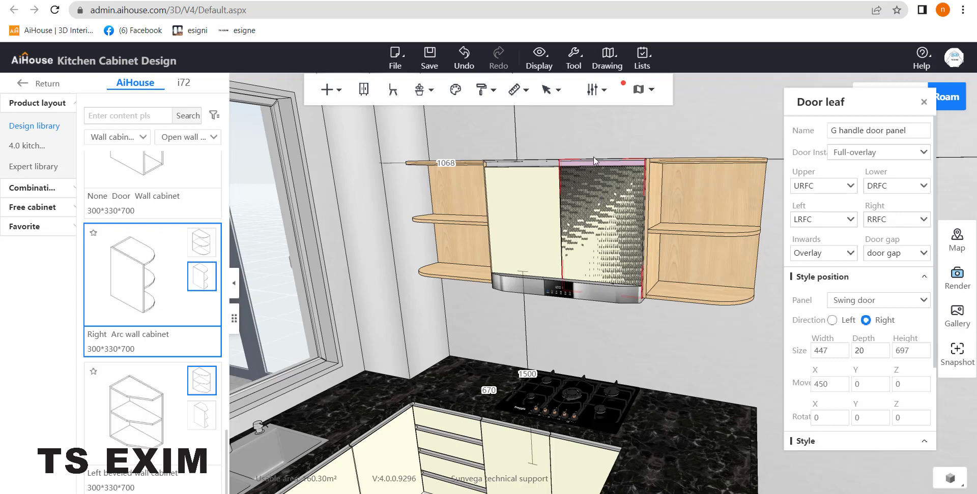
{"action": "left_click", "coordinate": [602, 291]}
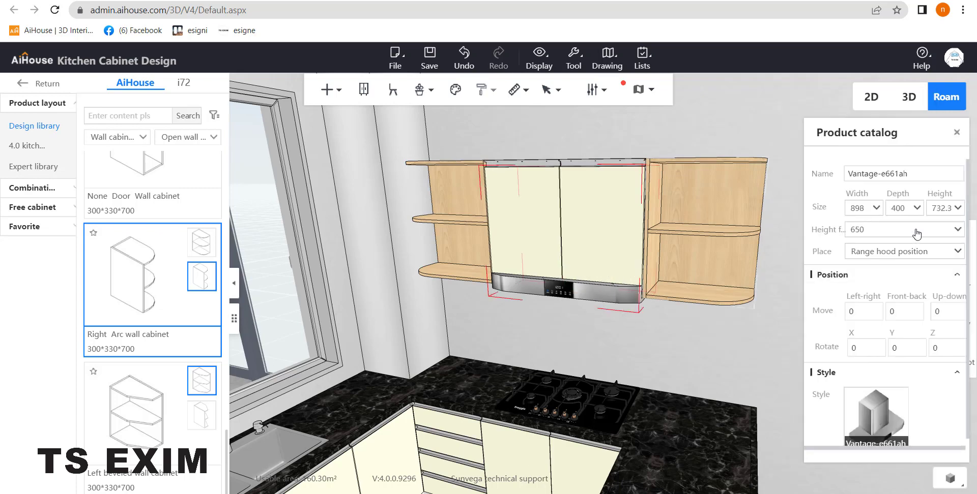
{"action": "left_click", "coordinate": [942, 311]}
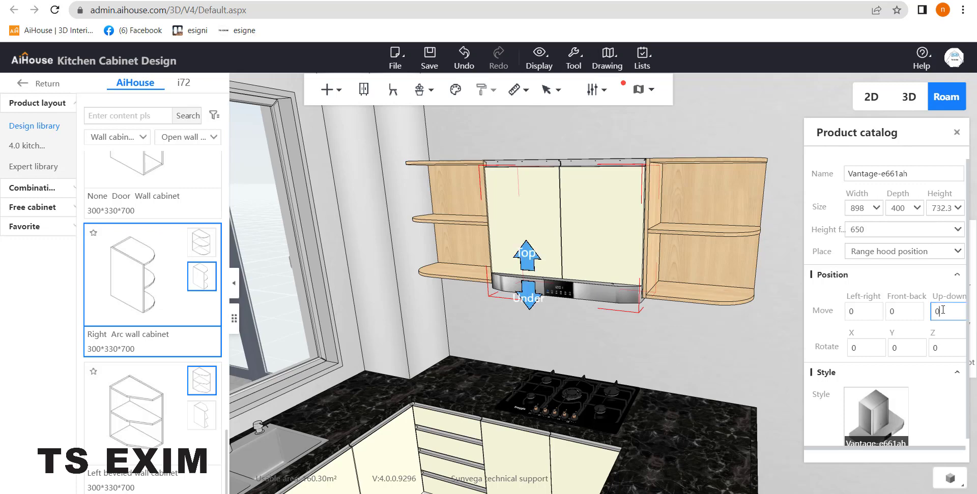
{"action": "key", "text": "Return"}
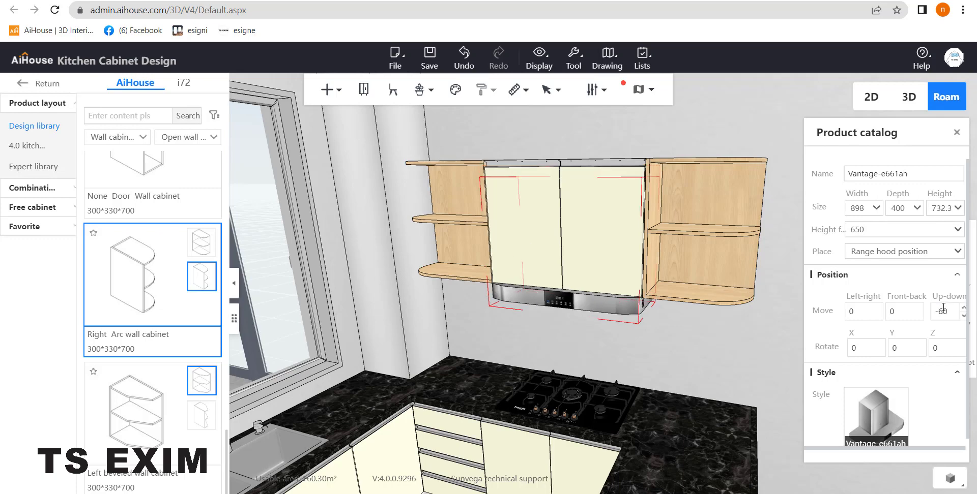
Change the panel type of the right door above the range hood to the Handle-Free G handle hanging cabinet door panel
{"action": "left_click", "coordinate": [606, 195]}
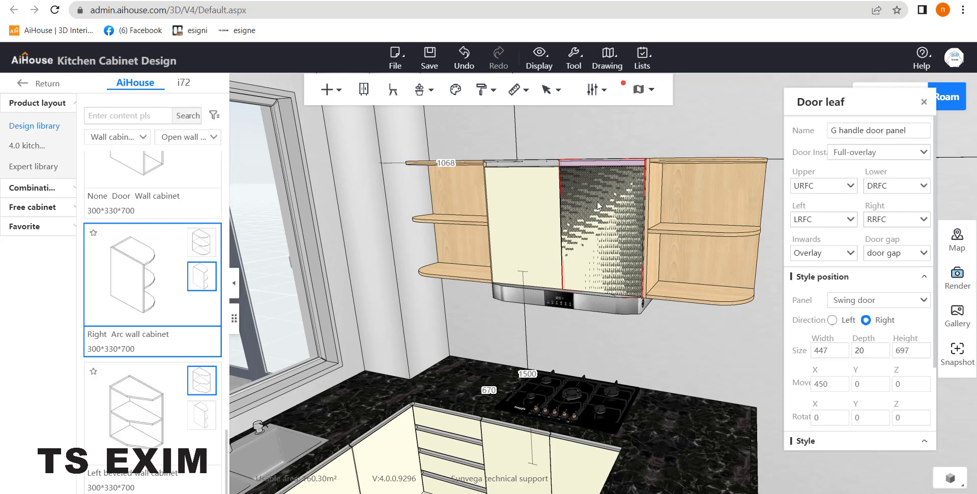
{"action": "right_click", "coordinate": [591, 173]}
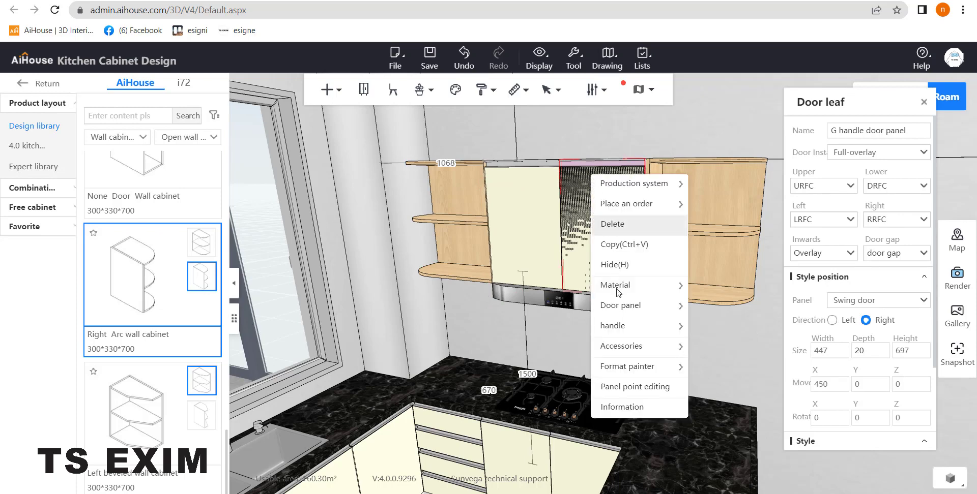
{"action": "mouse_move", "coordinate": [622, 314]}
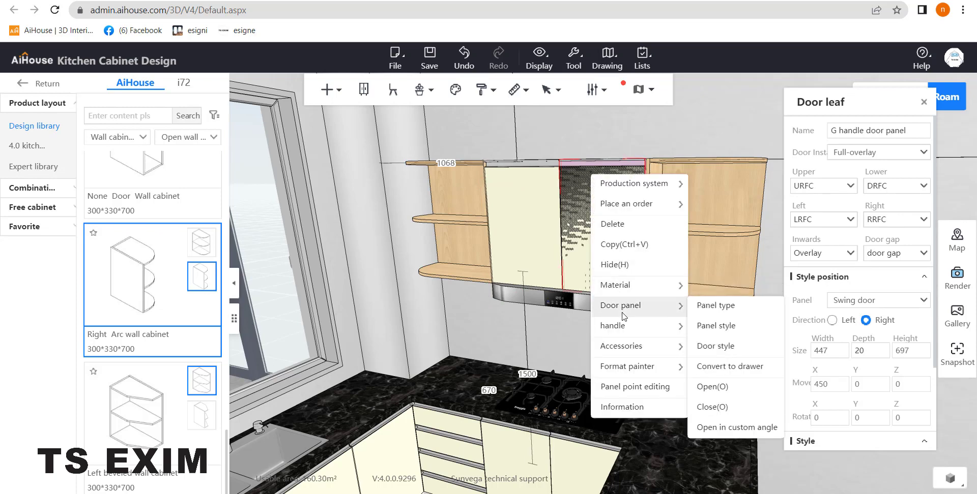
{"action": "left_click", "coordinate": [719, 315]}
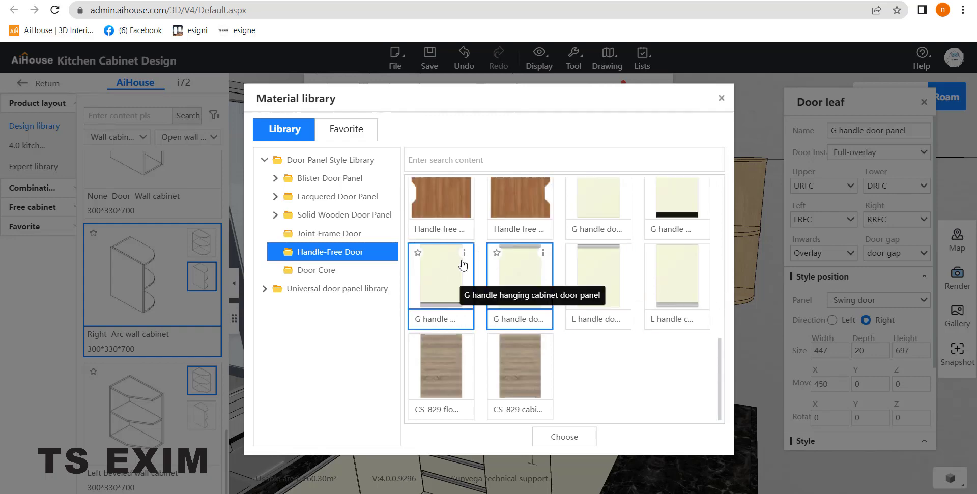
{"action": "mouse_move", "coordinate": [463, 262]}
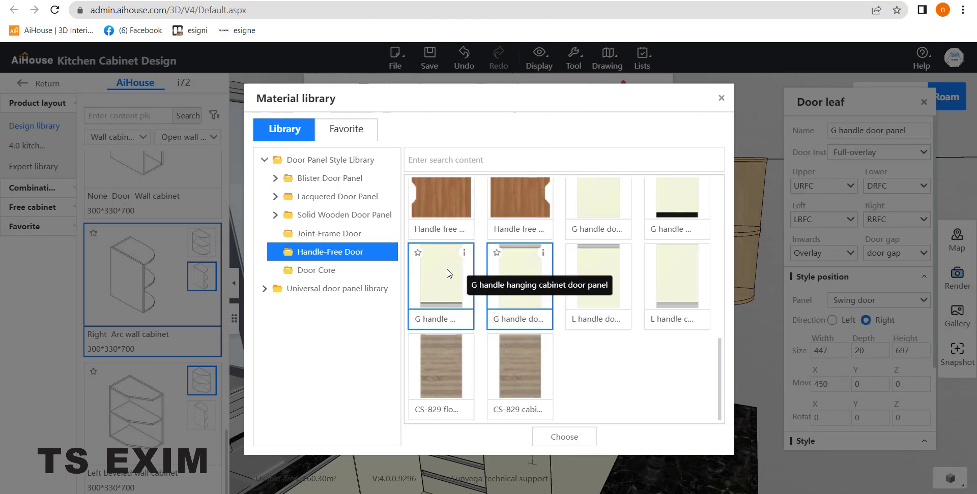
{"action": "double_click", "coordinate": [450, 273]}
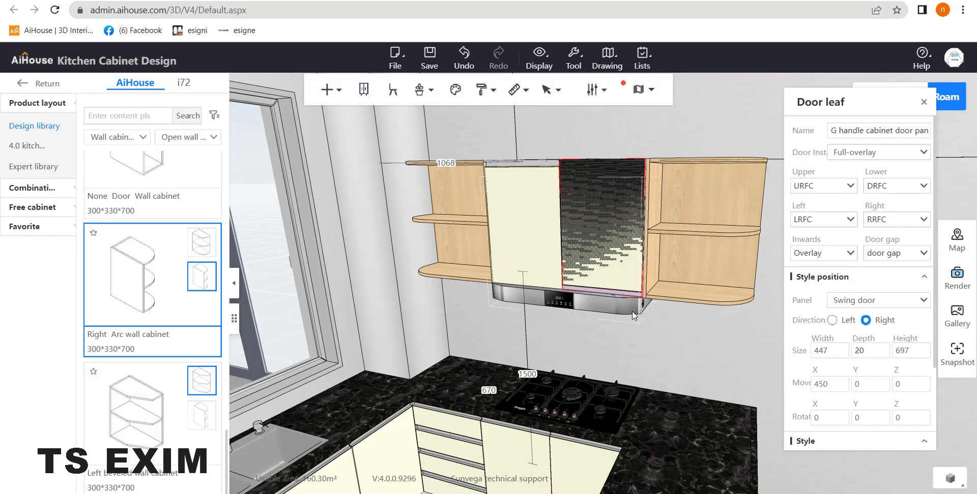
{"action": "left_click", "coordinate": [686, 350]}
Lower the range hood further by entering an up-down move of -20
{"action": "left_click", "coordinate": [607, 311]}
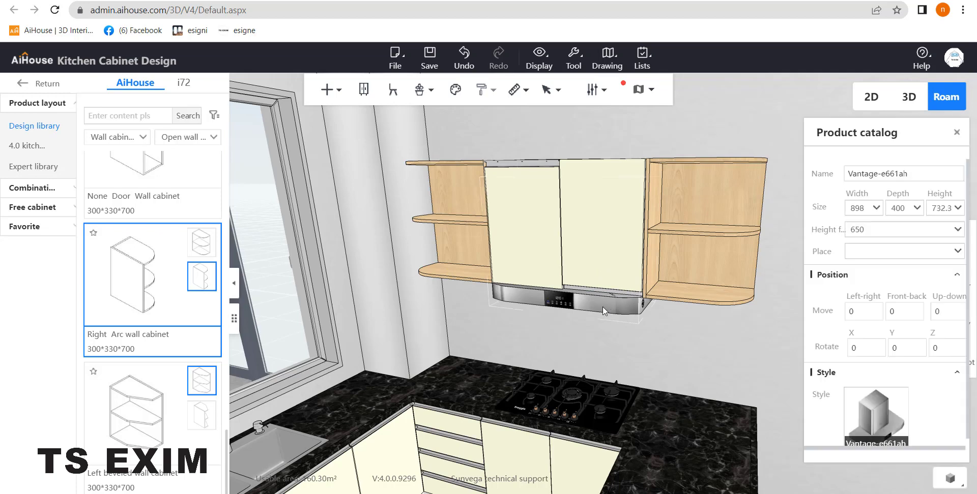
{"action": "left_click", "coordinate": [947, 310]}
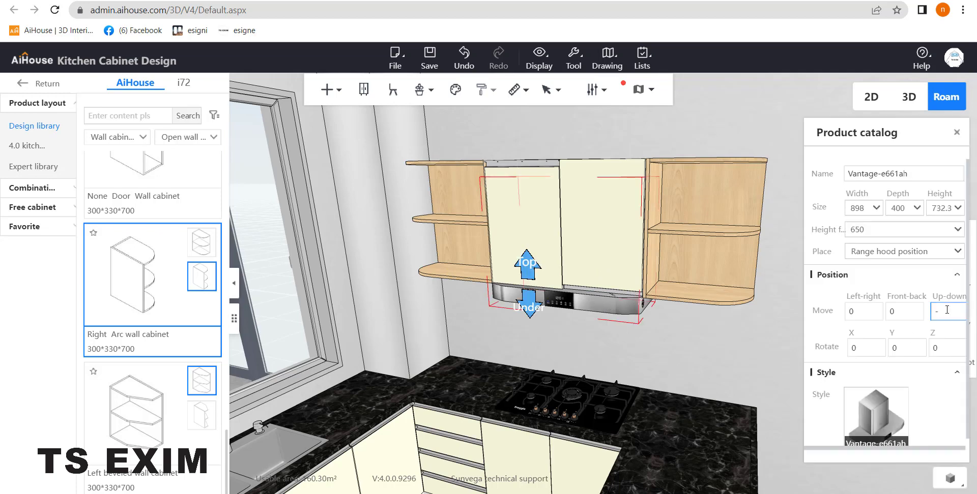
{"action": "key", "text": "Return"}
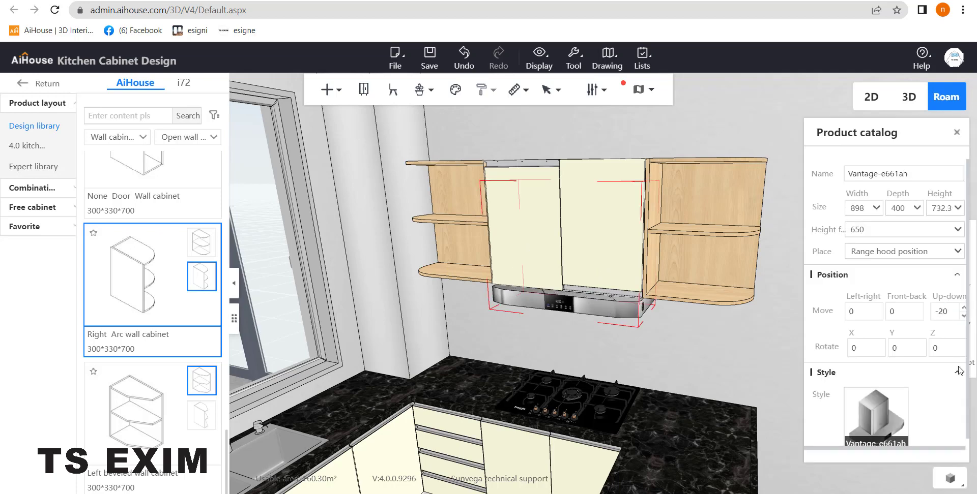
{"action": "left_click", "coordinate": [710, 328]}
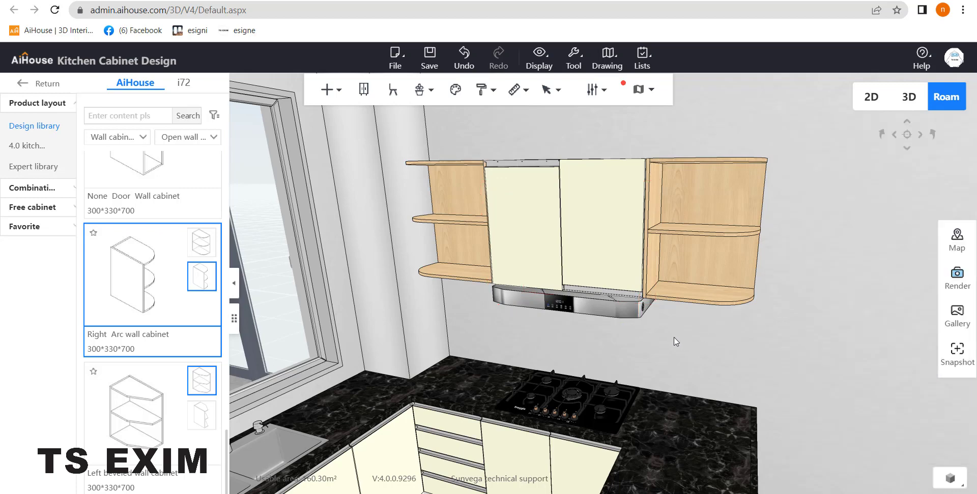
{"action": "mouse_move", "coordinate": [674, 339]}
{"action": "left_mouse_down"}
{"action": "mouse_move", "coordinate": [700, 345]}
{"action": "mouse_move", "coordinate": [681, 346]}
{"action": "left_mouse_up"}
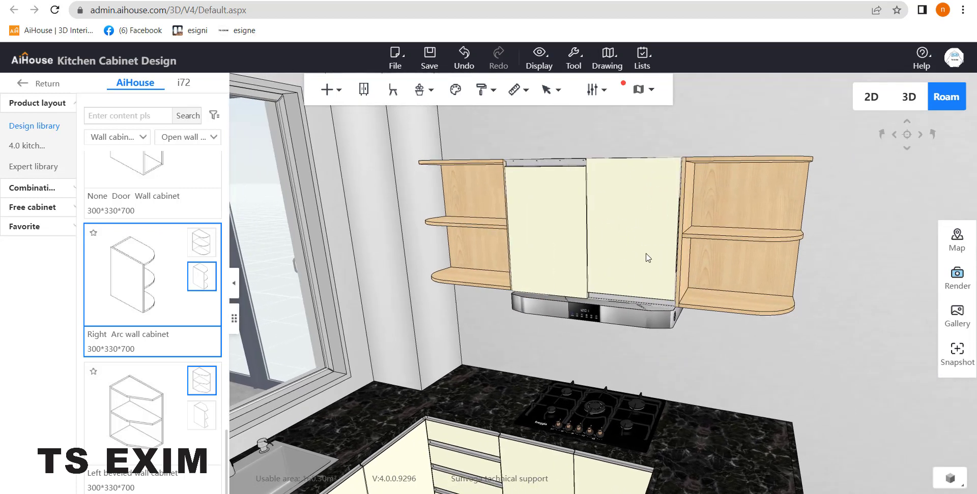
Copy the right hood cabinet door's style to the left door with the Style painter, leaving handles excluded
{"action": "left_click", "coordinate": [484, 90]}
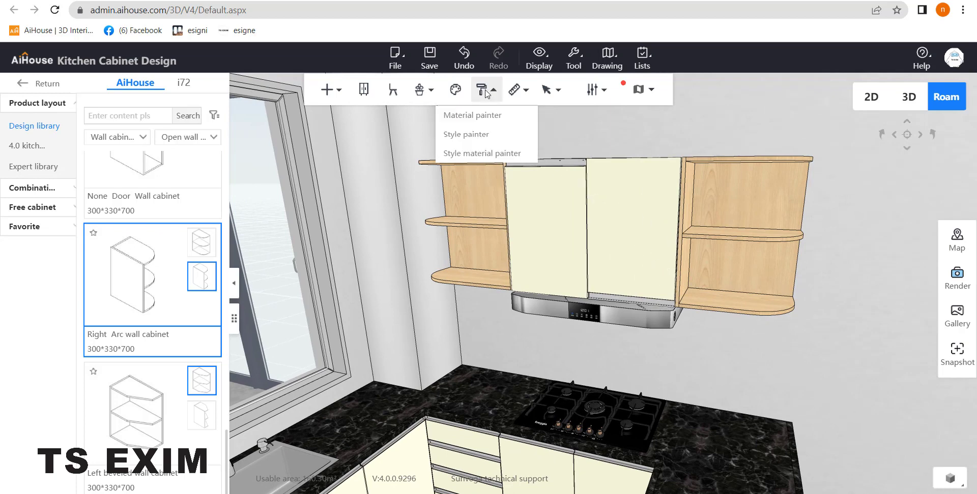
{"action": "left_click", "coordinate": [478, 135]}
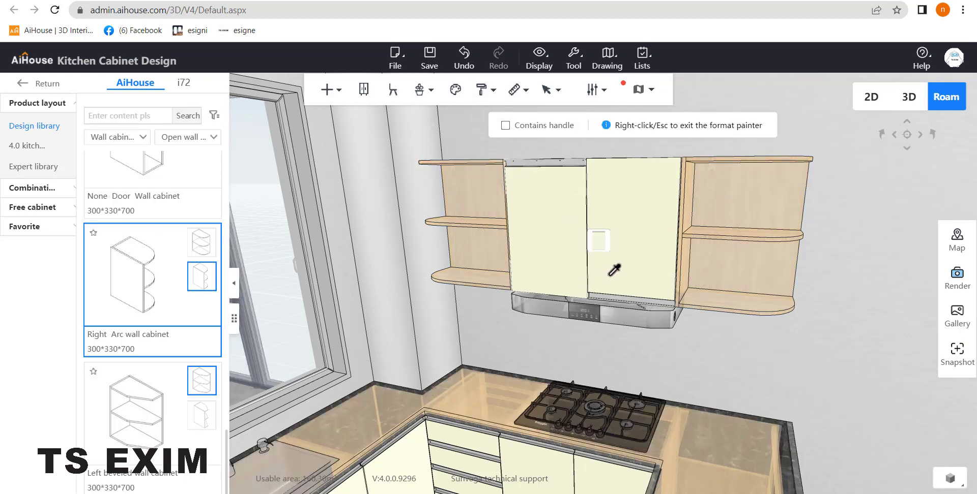
{"action": "left_click", "coordinate": [635, 202]}
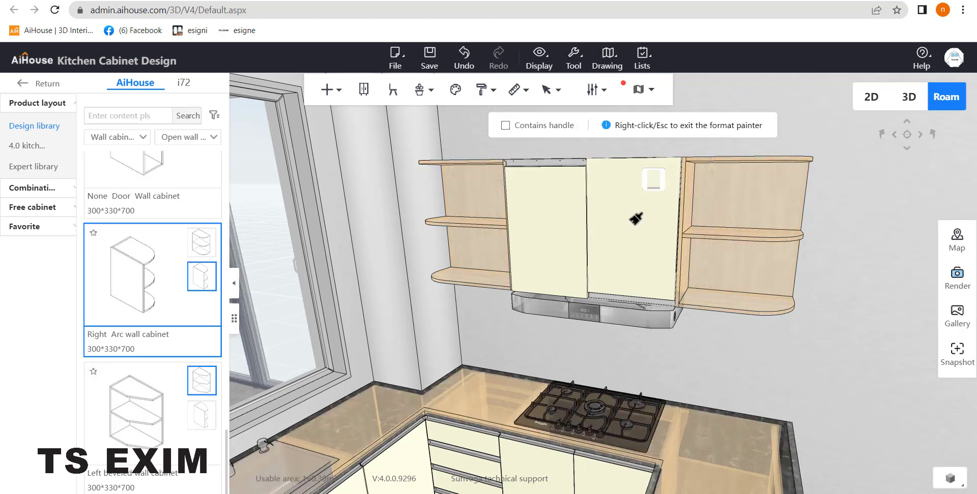
{"action": "left_click", "coordinate": [545, 199]}
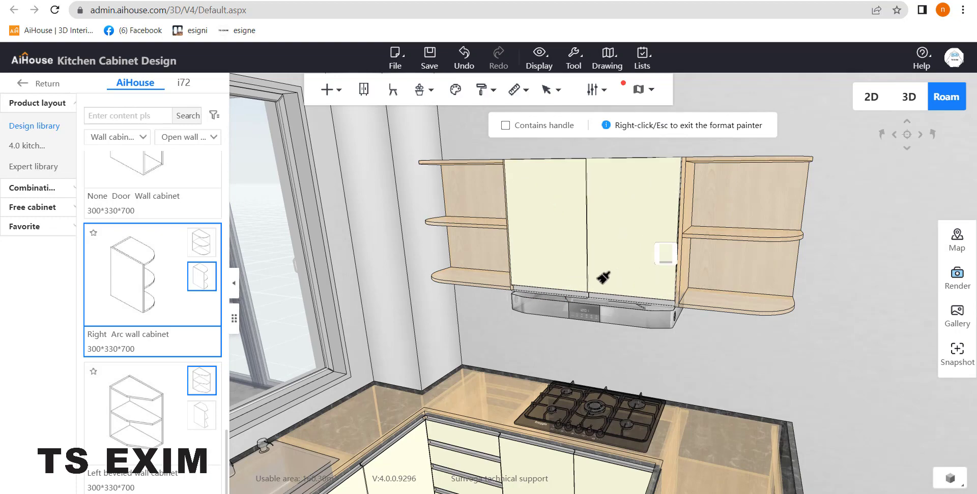
Paint the same hanging door style onto the upper doors above the microwave and the refrigerator space, and exit the painter
{"action": "mouse_move", "coordinate": [604, 280]}
{"action": "left_mouse_down"}
{"action": "mouse_move", "coordinate": [379, 273]}
{"action": "mouse_move", "coordinate": [397, 264]}
{"action": "mouse_move", "coordinate": [419, 207]}
{"action": "left_mouse_up"}
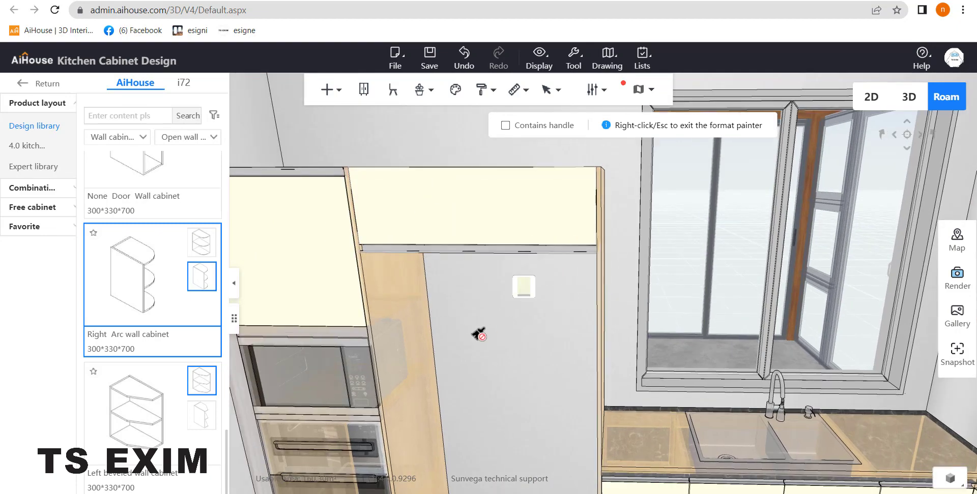
{"action": "left_click_drag", "start_coordinate": [469, 272], "coordinate": [457, 282]}
{"action": "left_click", "coordinate": [436, 222]}
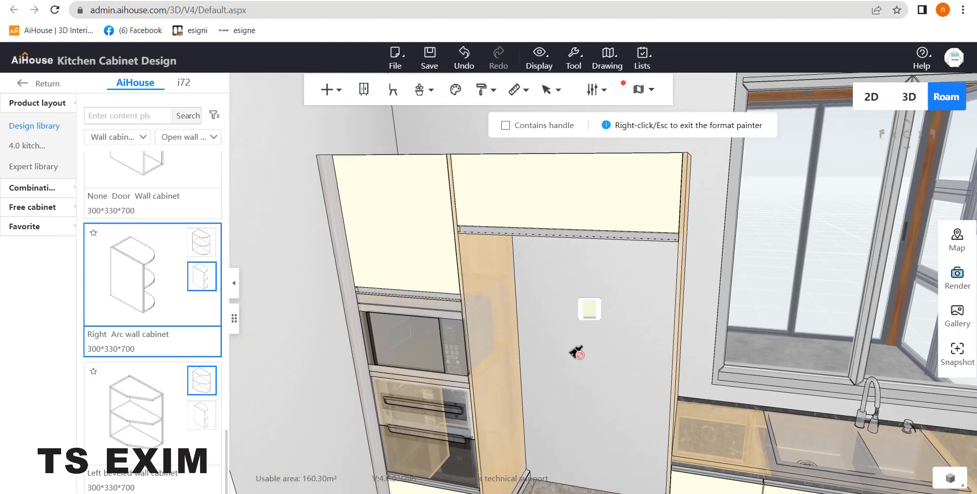
{"action": "mouse_move", "coordinate": [575, 351]}
{"action": "left_mouse_down"}
{"action": "mouse_move", "coordinate": [561, 385]}
{"action": "mouse_move", "coordinate": [627, 260]}
{"action": "left_mouse_up"}
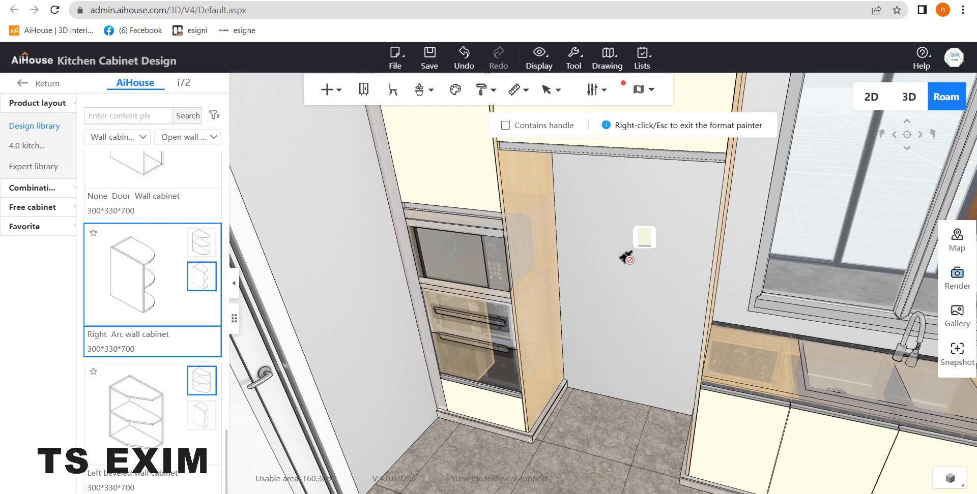
{"action": "right_click", "coordinate": [625, 221]}
{"action": "right_click", "coordinate": [624, 221]}
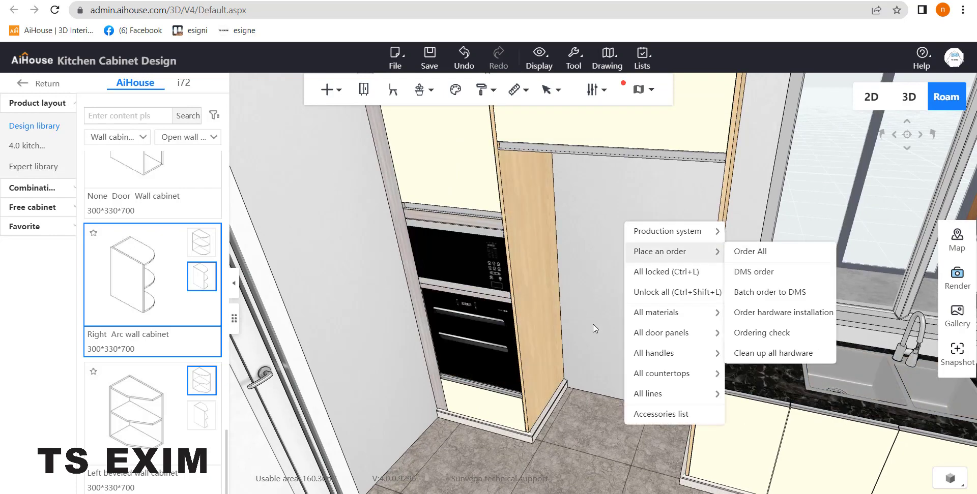
Change the door material of all cabinets to Philae from the Oak wood group of Double-faced material
{"action": "left_click_drag", "start_coordinate": [600, 289], "coordinate": [638, 345]}
{"action": "scroll", "coordinate": [692, 367], "scroll_direction": "down", "scroll_amount": 5}
{"action": "left_click_drag", "start_coordinate": [581, 379], "coordinate": [595, 401]}
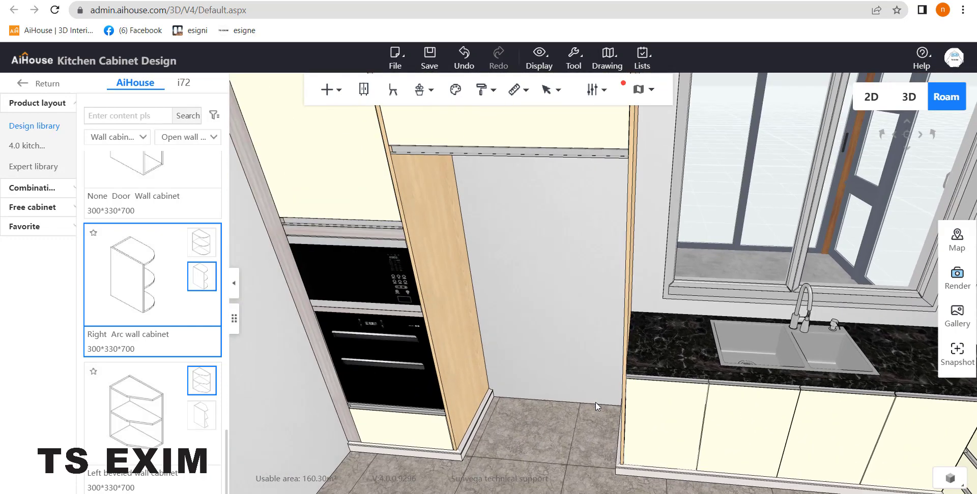
{"action": "scroll", "coordinate": [595, 402], "scroll_direction": "down", "scroll_amount": 4}
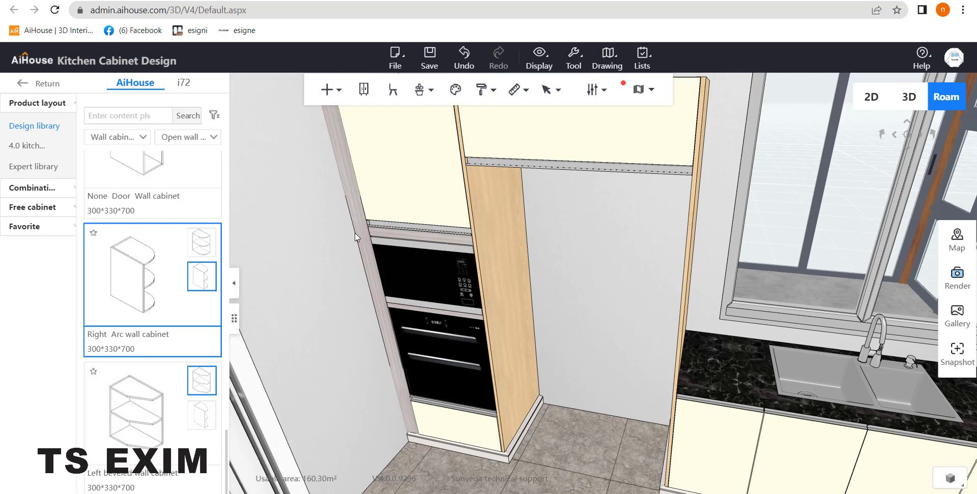
{"action": "left_click", "coordinate": [352, 201]}
{"action": "scroll", "coordinate": [885, 345], "scroll_direction": "down", "scroll_amount": 3}
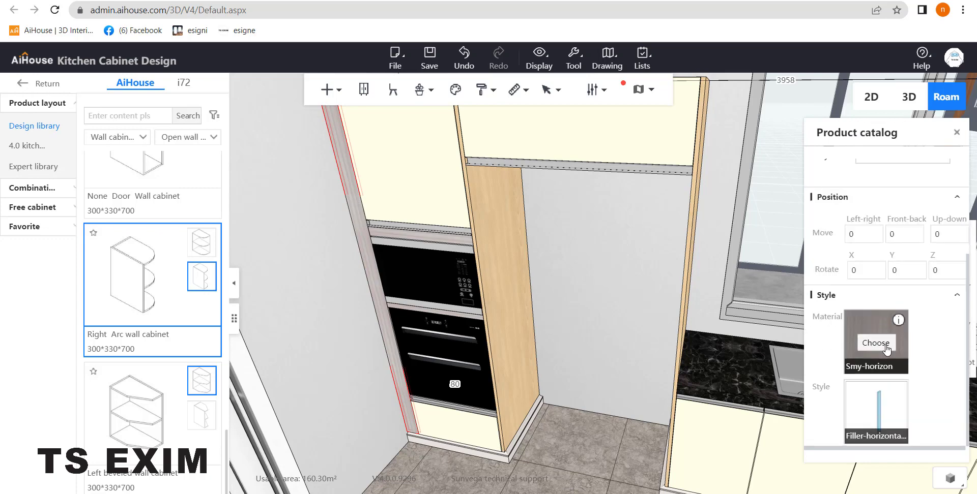
{"action": "right_click", "coordinate": [569, 197]}
{"action": "mouse_move", "coordinate": [610, 311]}
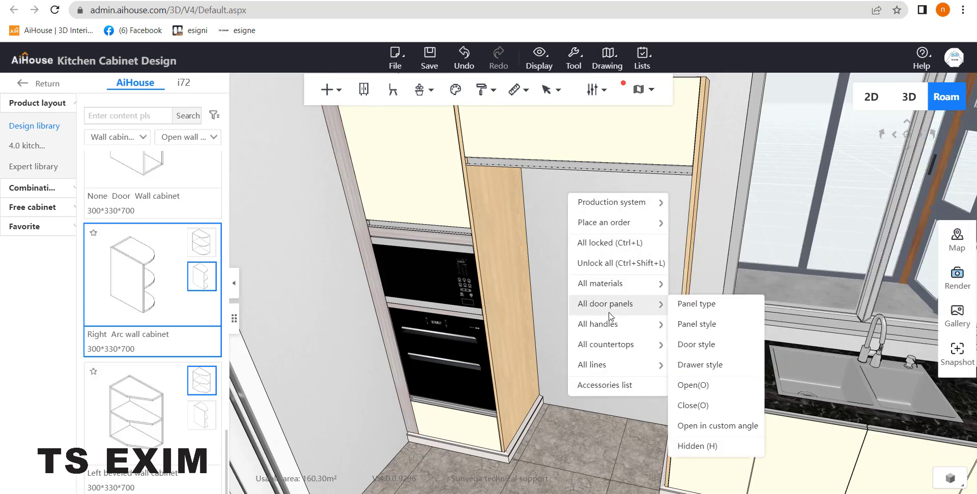
{"action": "mouse_move", "coordinate": [610, 288]}
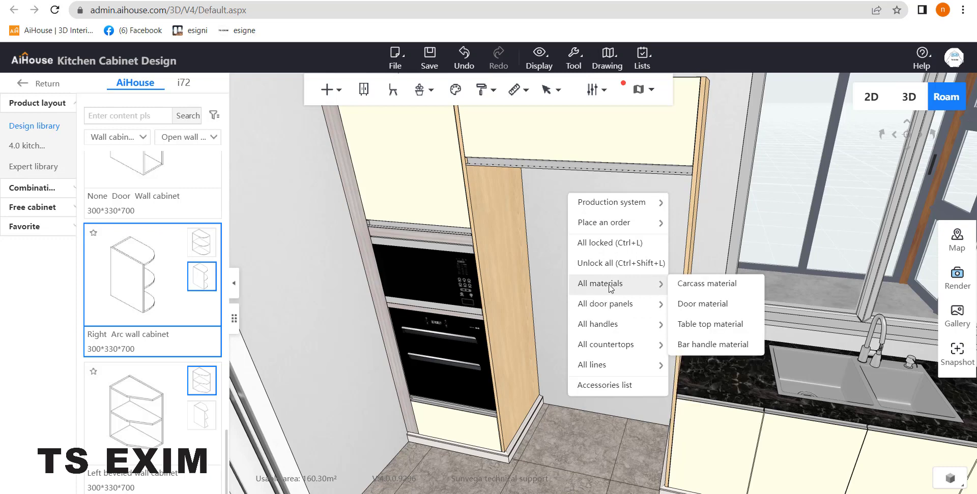
{"action": "left_click", "coordinate": [692, 307]}
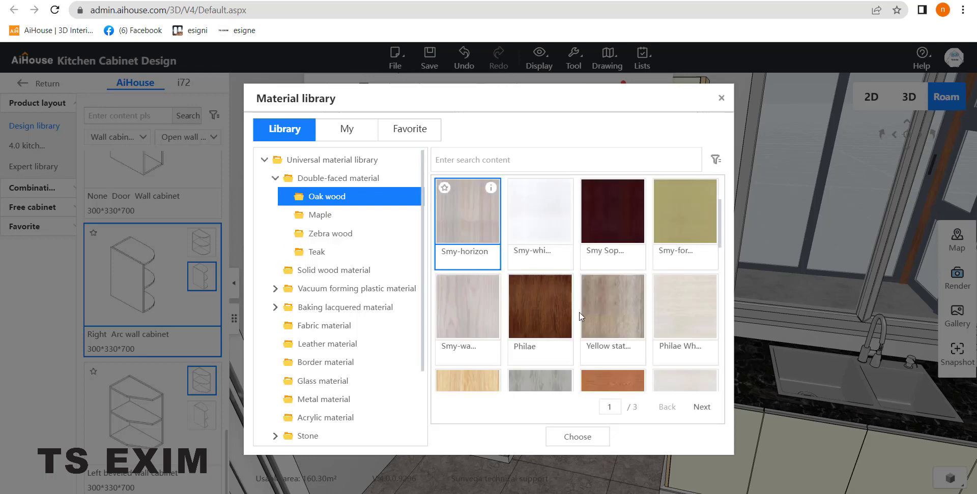
{"action": "double_click", "coordinate": [537, 306]}
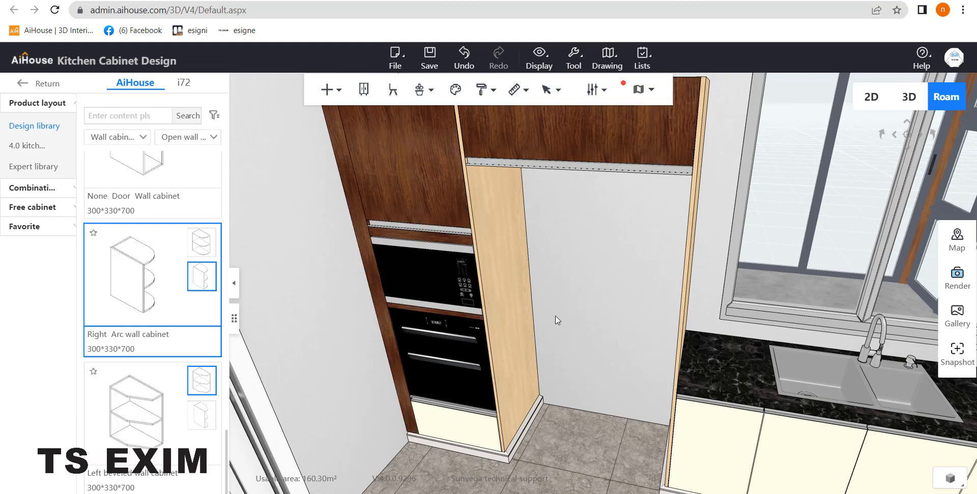
{"action": "left_click_drag", "start_coordinate": [555, 317], "coordinate": [534, 299]}
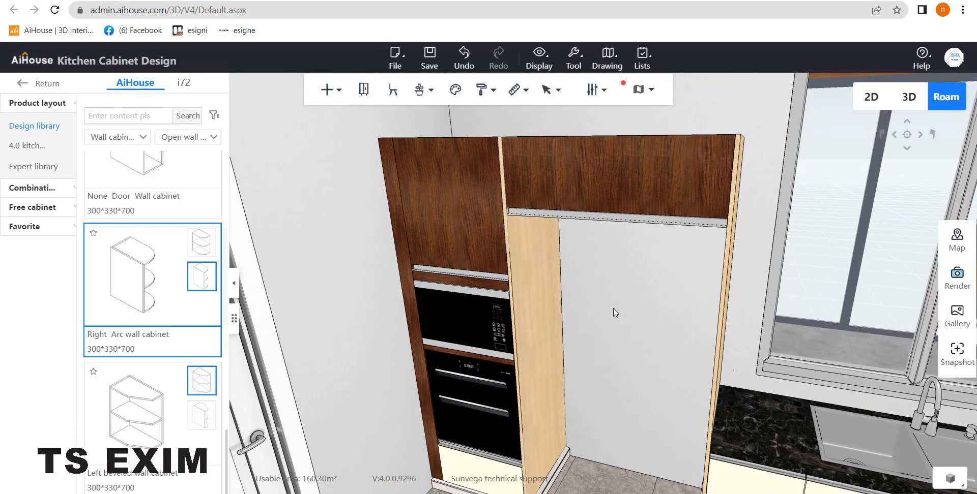
Change the door material of all cabinets to Skyland MB0006 from the Matte lacquered group of Baking lacquered material
{"action": "left_click_drag", "start_coordinate": [614, 312], "coordinate": [545, 290]}
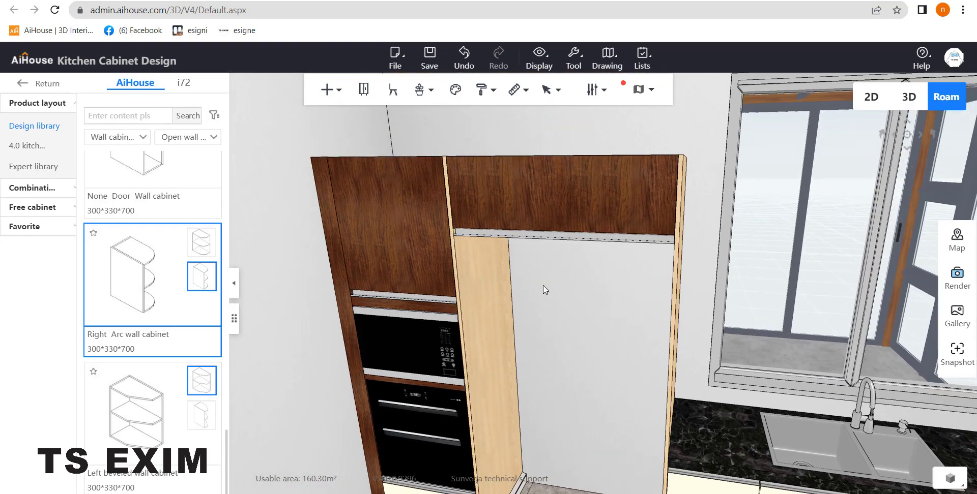
{"action": "right_click", "coordinate": [545, 289]}
{"action": "mouse_move", "coordinate": [573, 384]}
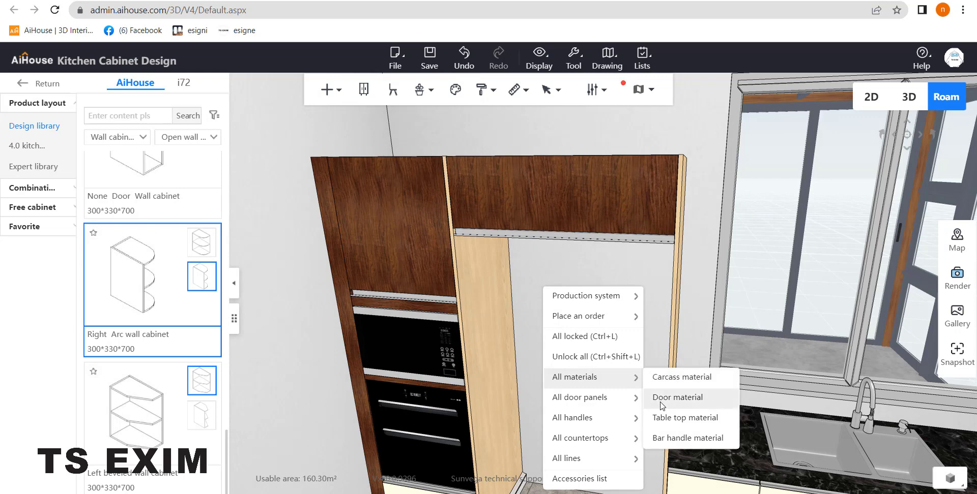
{"action": "left_click", "coordinate": [661, 401]}
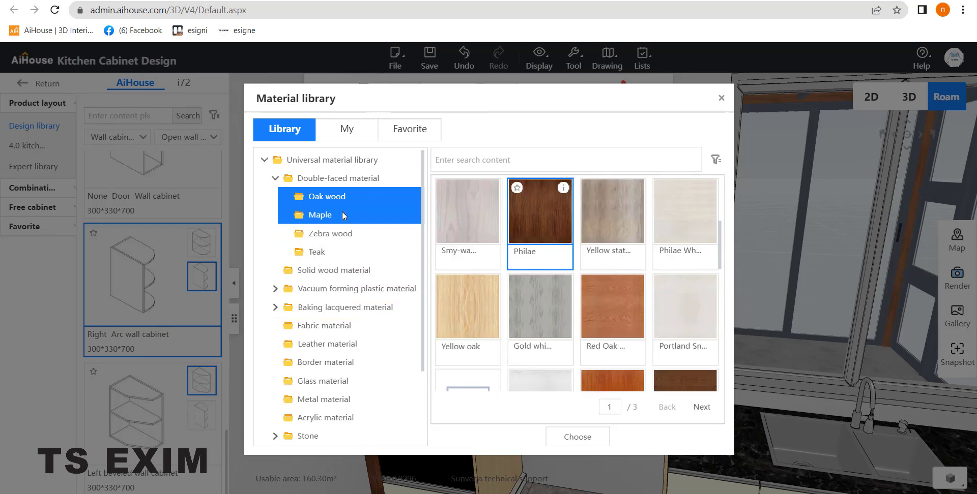
{"action": "left_click", "coordinate": [339, 308]}
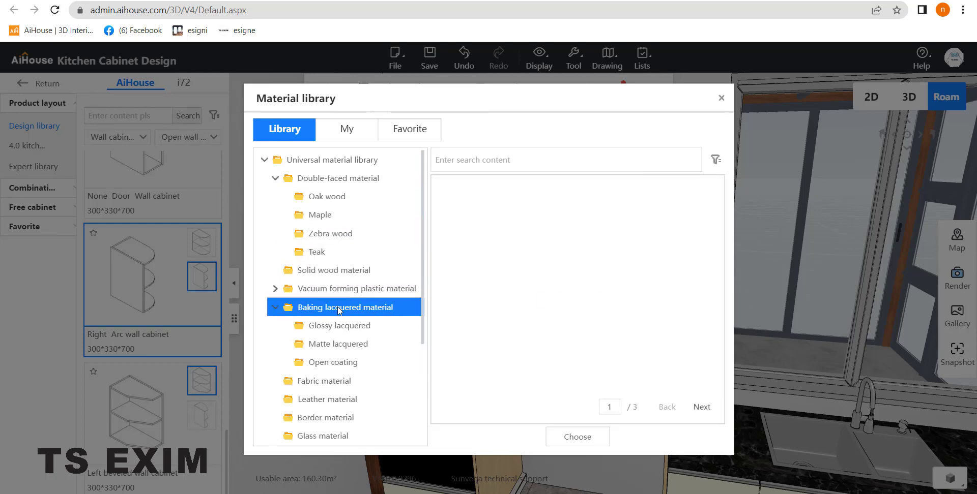
{"action": "left_click", "coordinate": [340, 345]}
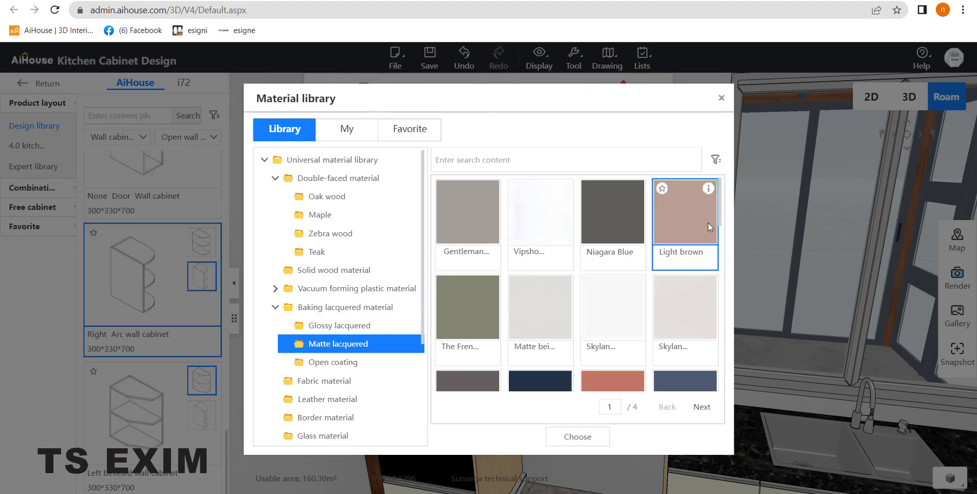
{"action": "scroll", "coordinate": [718, 227], "scroll_direction": "down", "scroll_amount": 1}
{"action": "double_click", "coordinate": [695, 281]}
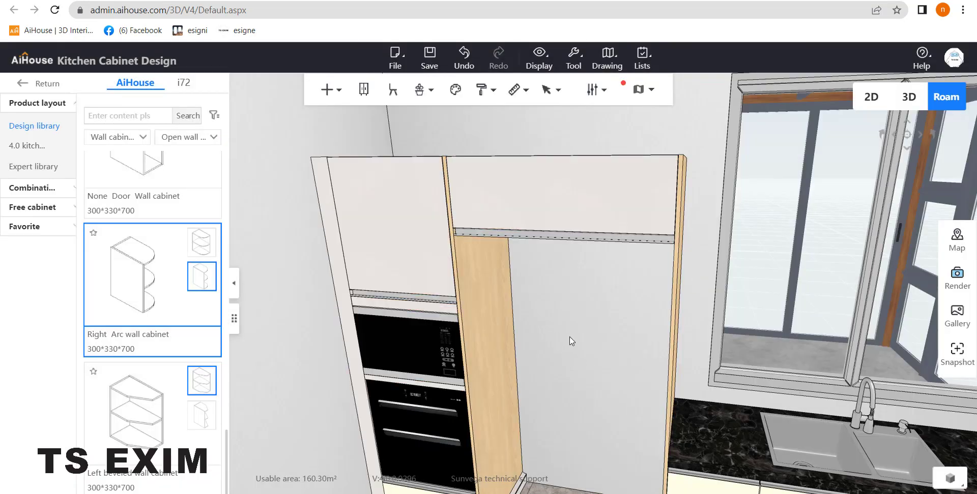
Try to copy the tall cabinet's upper door material onto the base cabinet doors with the Material painter, and exit the painter
{"action": "left_click_drag", "start_coordinate": [569, 337], "coordinate": [517, 433]}
{"action": "scroll", "coordinate": [517, 432], "scroll_direction": "up", "scroll_amount": 3}
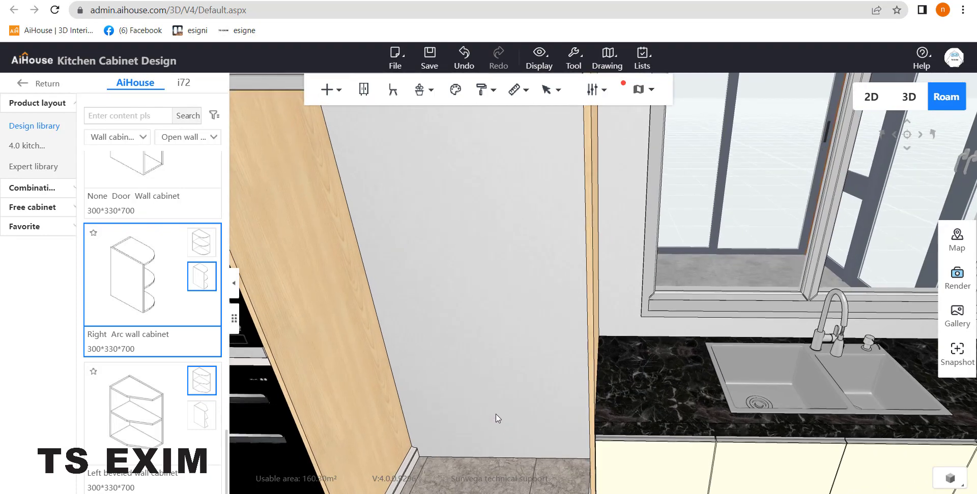
{"action": "scroll", "coordinate": [505, 362], "scroll_direction": "down", "scroll_amount": 6}
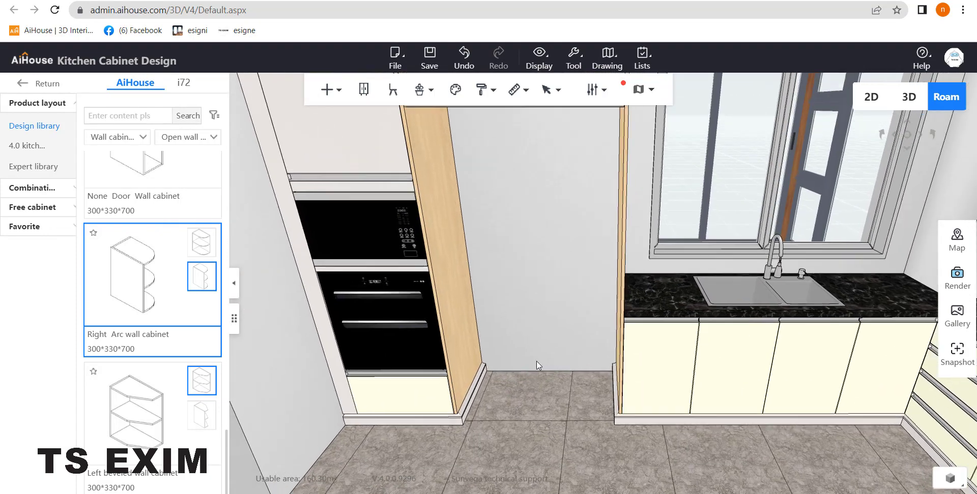
{"action": "left_click_drag", "start_coordinate": [537, 361], "coordinate": [603, 359]}
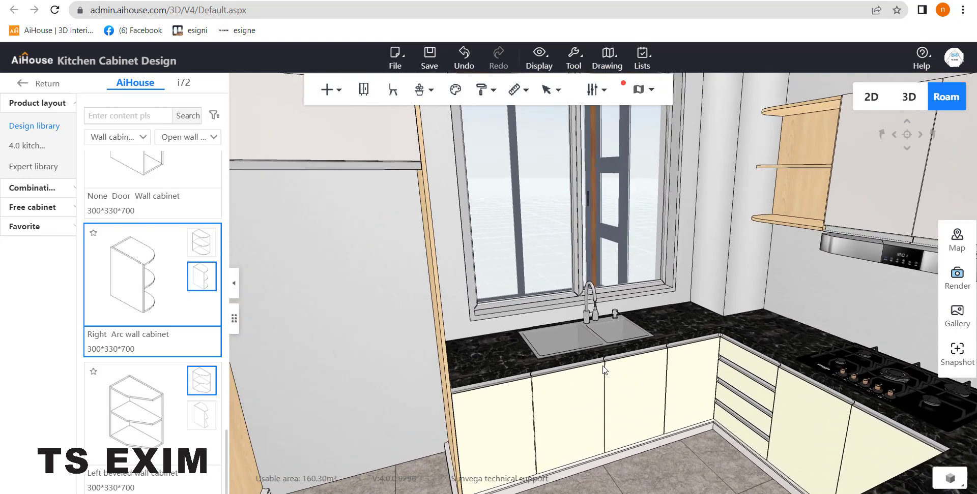
{"action": "left_click", "coordinate": [483, 95]}
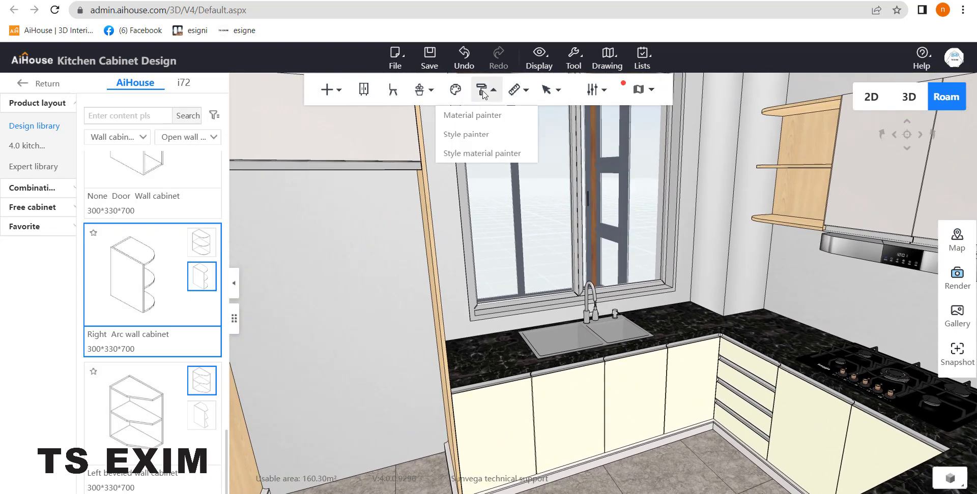
{"action": "left_click", "coordinate": [491, 115]}
{"action": "left_click", "coordinate": [328, 138]}
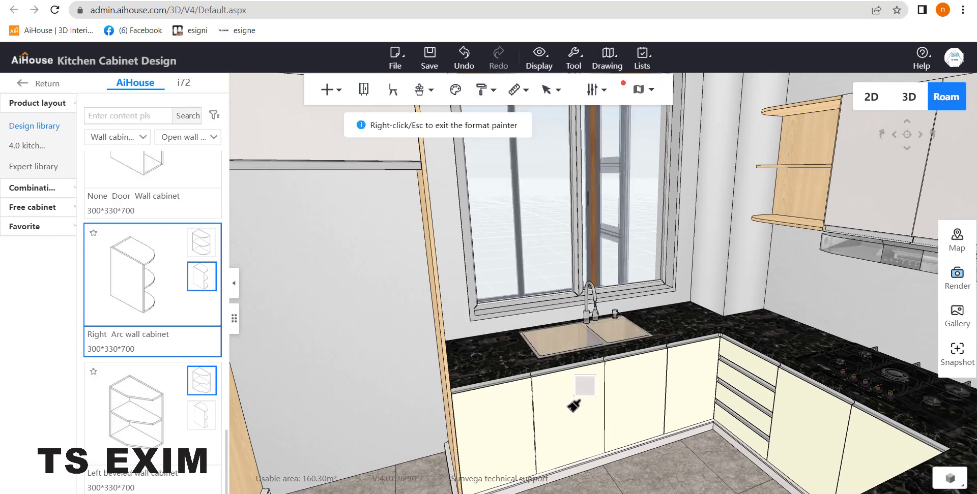
{"action": "left_click_drag", "start_coordinate": [577, 360], "coordinate": [642, 363]}
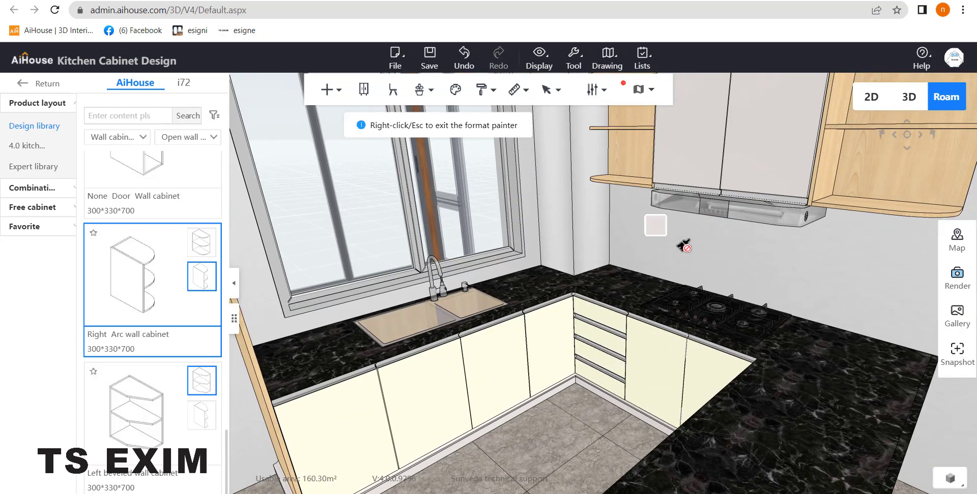
{"action": "left_click_drag", "start_coordinate": [713, 246], "coordinate": [664, 264]}
{"action": "right_click", "coordinate": [624, 269]}
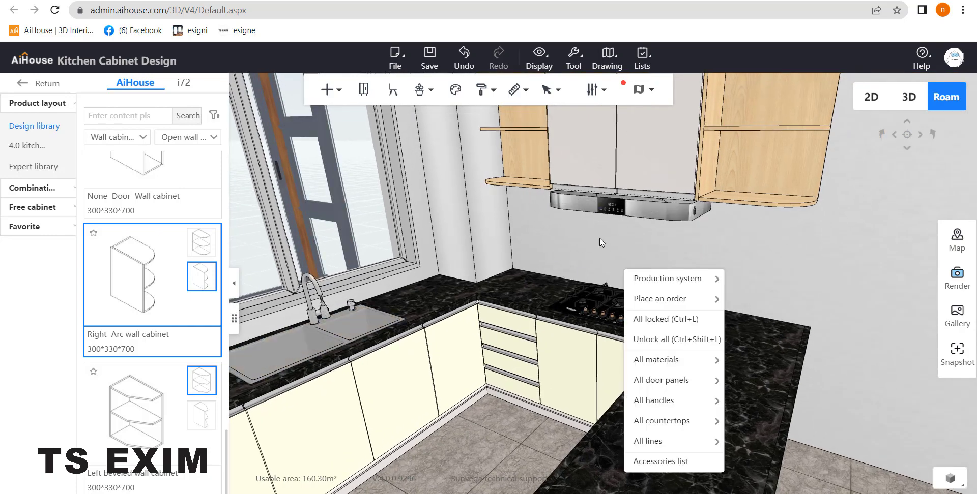
Delete the right-hand base door below the cooktop, undo the deletion, and deselect the door
{"action": "left_click_drag", "start_coordinate": [559, 248], "coordinate": [584, 256]}
{"action": "left_click_drag", "start_coordinate": [661, 263], "coordinate": [615, 316]}
{"action": "left_click", "coordinate": [602, 316]}
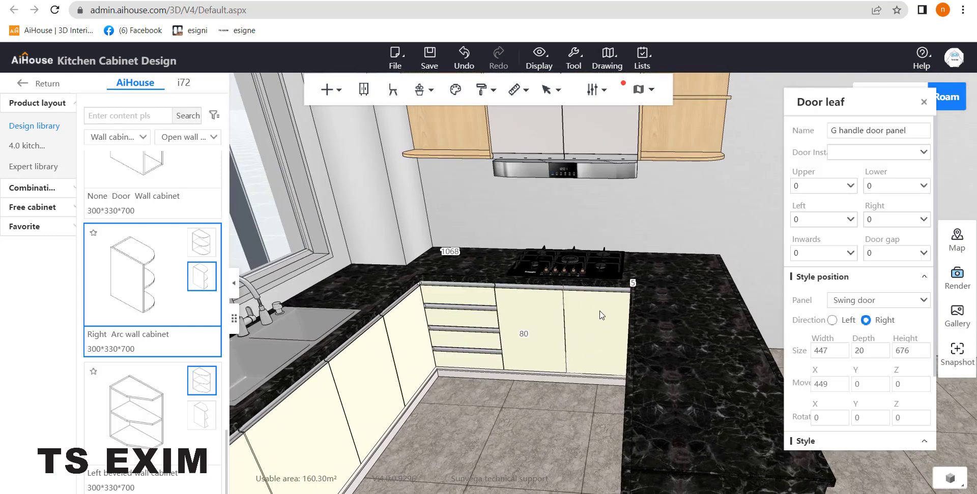
{"action": "scroll", "coordinate": [848, 327], "scroll_direction": "down", "scroll_amount": 2}
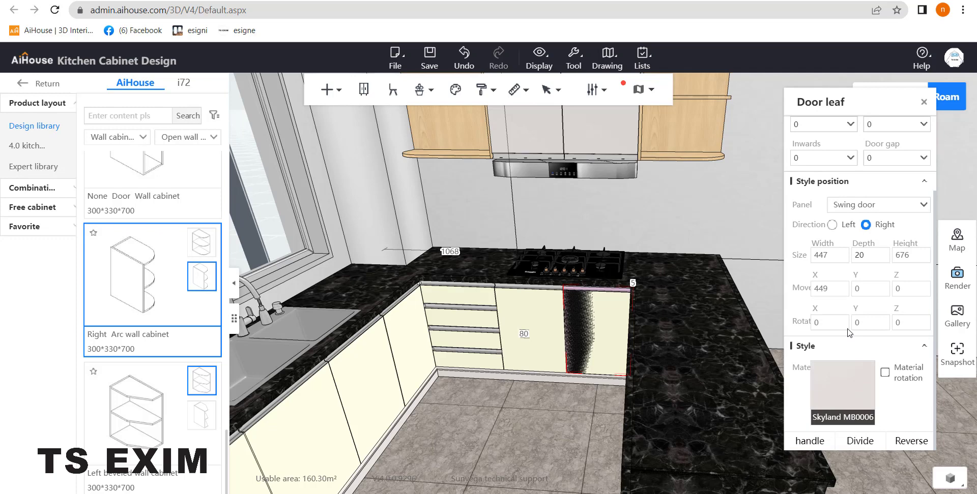
{"action": "key", "text": "Escape"}
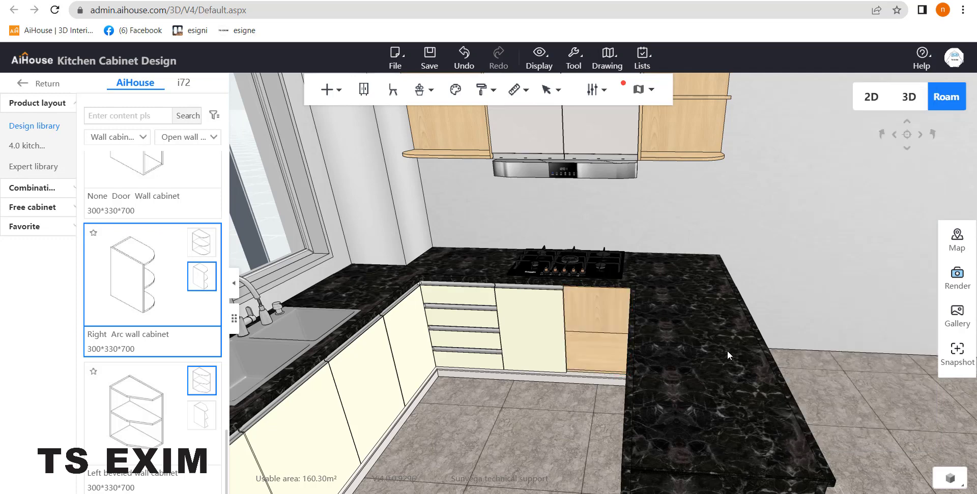
{"action": "key", "text": "ctrl+z"}
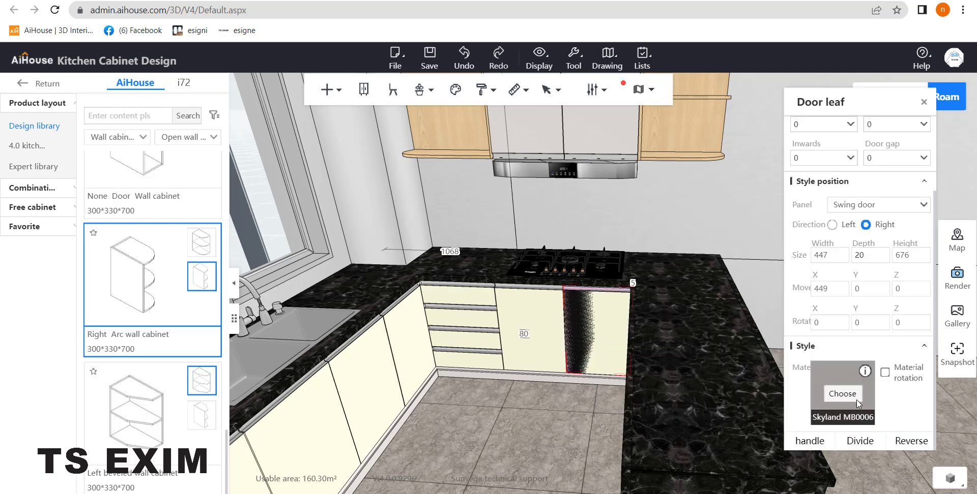
{"action": "left_click", "coordinate": [554, 443]}
Check which material is assigned to the right-hand base door below the cooktop
{"action": "left_click_drag", "start_coordinate": [553, 446], "coordinate": [767, 376]}
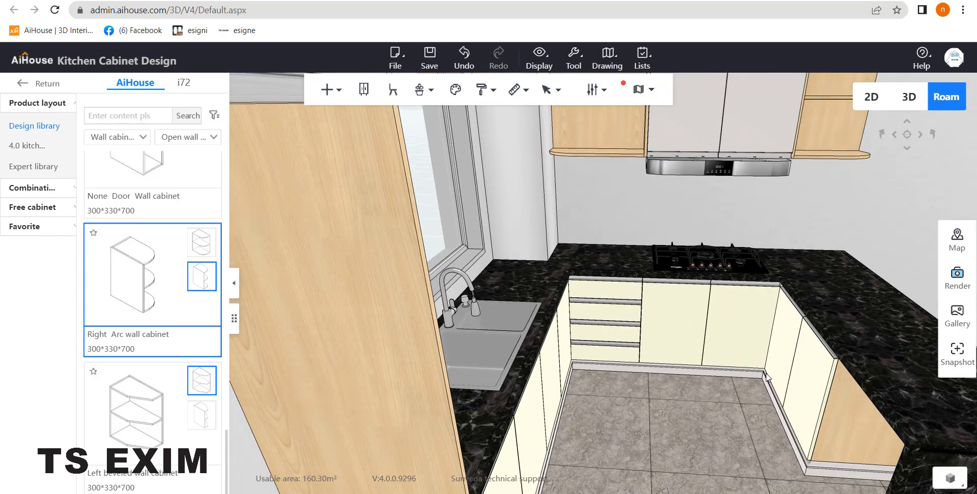
{"action": "left_click_drag", "start_coordinate": [739, 425], "coordinate": [702, 335]}
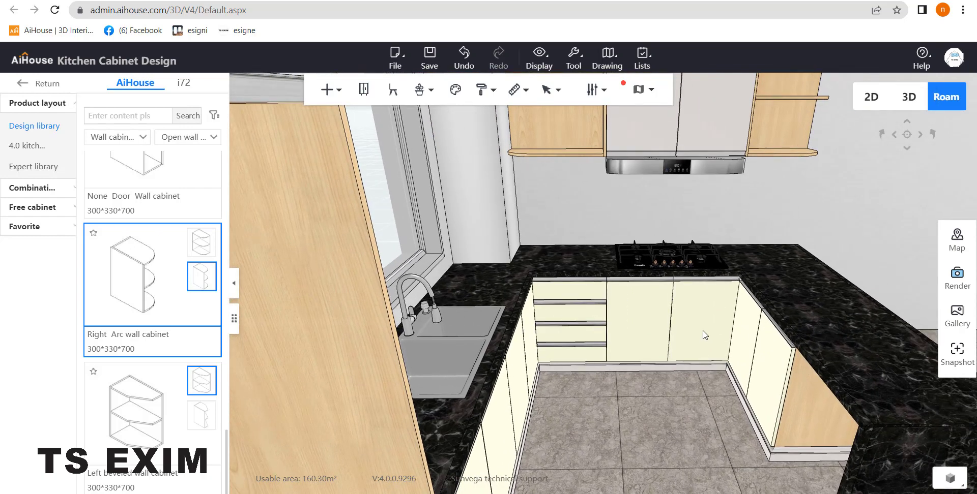
{"action": "left_click", "coordinate": [705, 335]}
{"action": "mouse_move", "coordinate": [830, 391]}
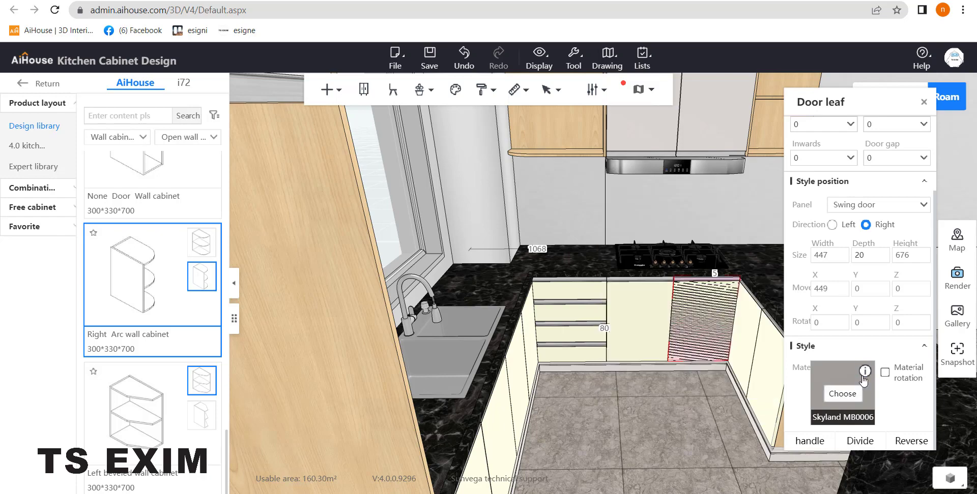
{"action": "mouse_move", "coordinate": [867, 374]}
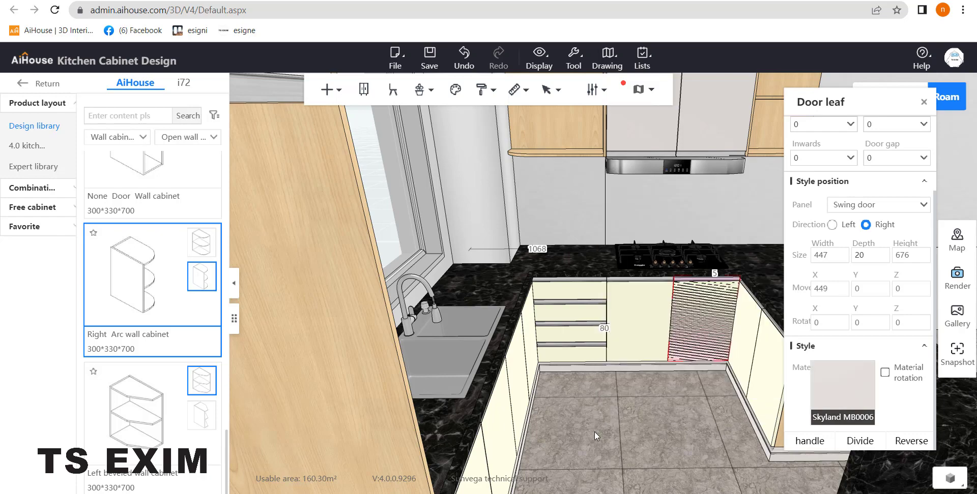
Try to spread the selected cooktop base door's material to other base doors with the Material painter, and exit it
{"action": "left_click_drag", "start_coordinate": [639, 428], "coordinate": [534, 412]}
{"action": "left_click", "coordinate": [478, 97]}
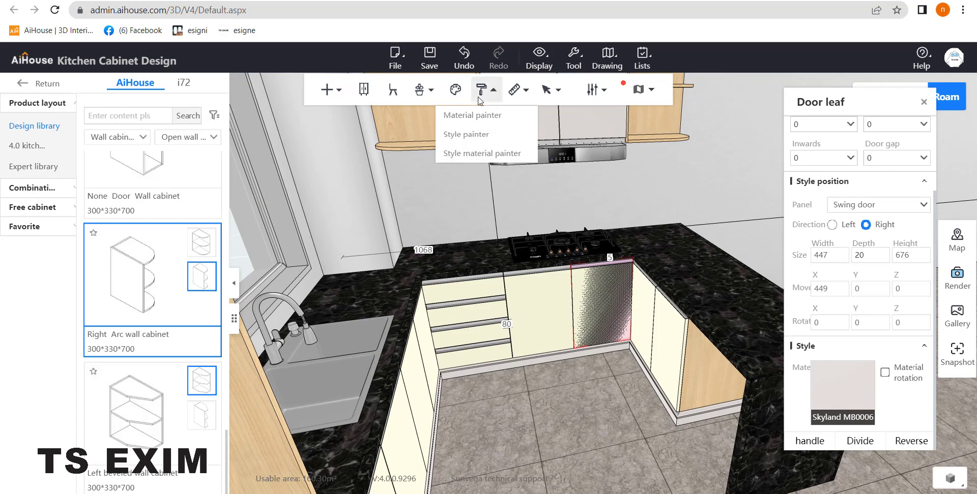
{"action": "left_click", "coordinate": [485, 115]}
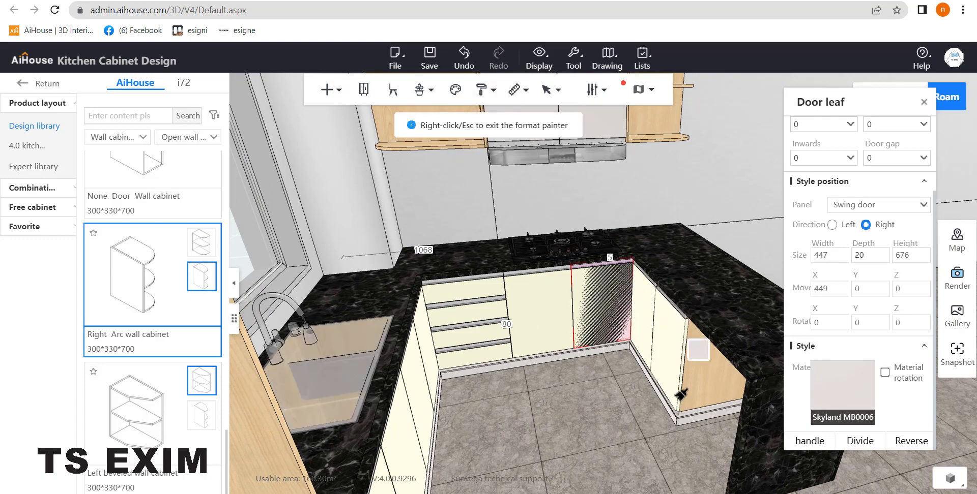
{"action": "right_click", "coordinate": [631, 347]}
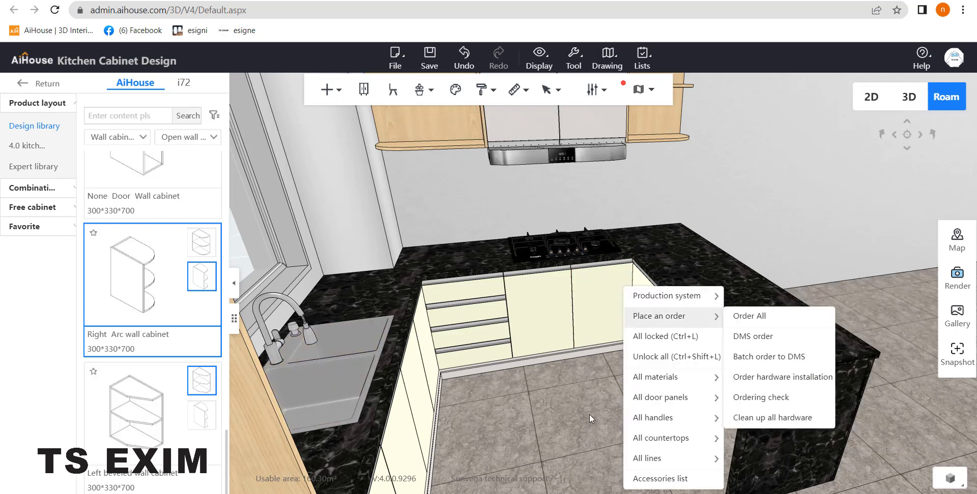
{"action": "left_click", "coordinate": [579, 429]}
{"action": "left_click_drag", "start_coordinate": [578, 429], "coordinate": [567, 425]}
Check the material assigned to the peninsula base cabinet's inner door and close its properties
{"action": "left_click", "coordinate": [635, 324]}
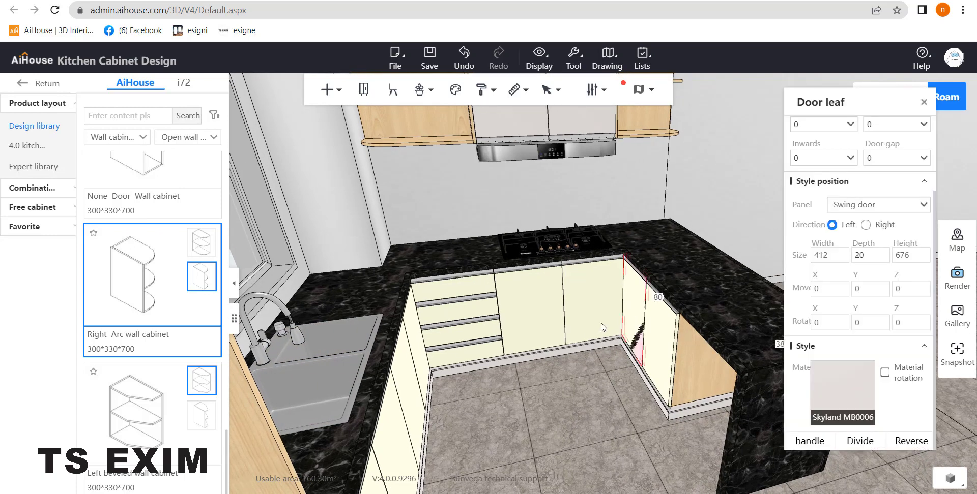
{"action": "mouse_move", "coordinate": [865, 372]}
{"action": "left_click", "coordinate": [924, 101]}
Change the carcass material of all cabinets to Matt gray CM0058 from the Matte lacquered group
{"action": "scroll", "coordinate": [742, 218], "scroll_direction": "down", "scroll_amount": 3}
{"action": "left_click_drag", "start_coordinate": [602, 335], "coordinate": [519, 289]}
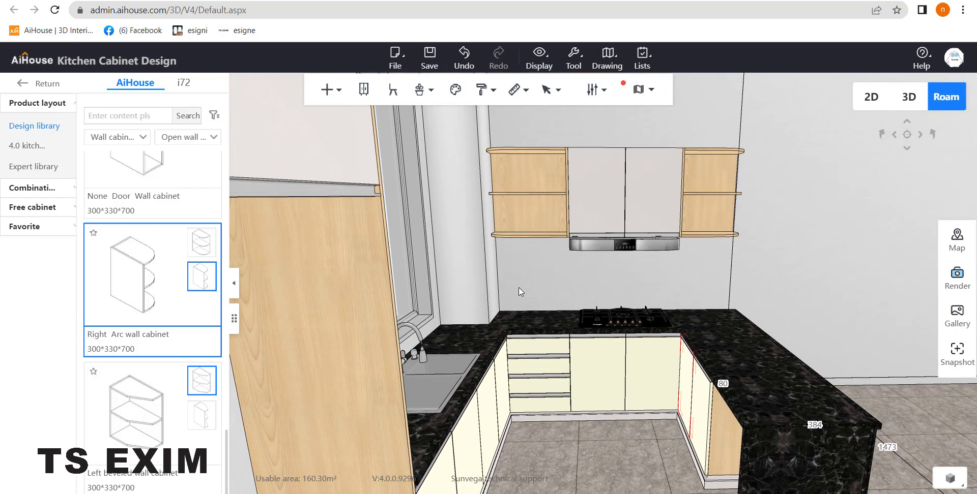
{"action": "right_click", "coordinate": [519, 291]}
{"action": "mouse_move", "coordinate": [555, 386]}
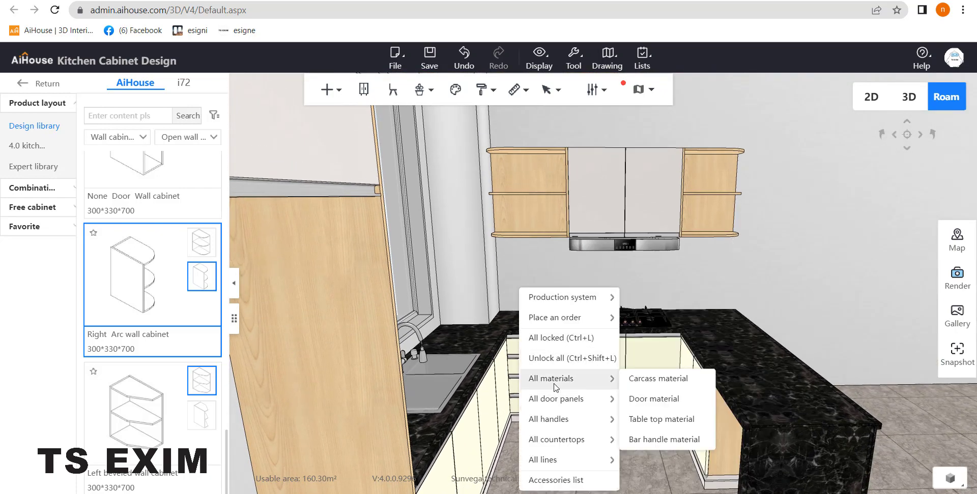
{"action": "left_click", "coordinate": [665, 383]}
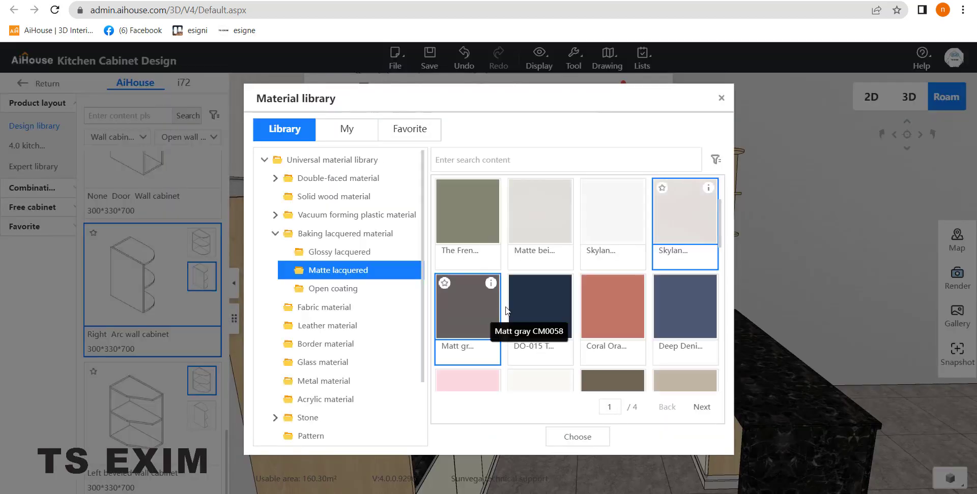
{"action": "left_click", "coordinate": [460, 309]}
{"action": "double_click", "coordinate": [460, 313]}
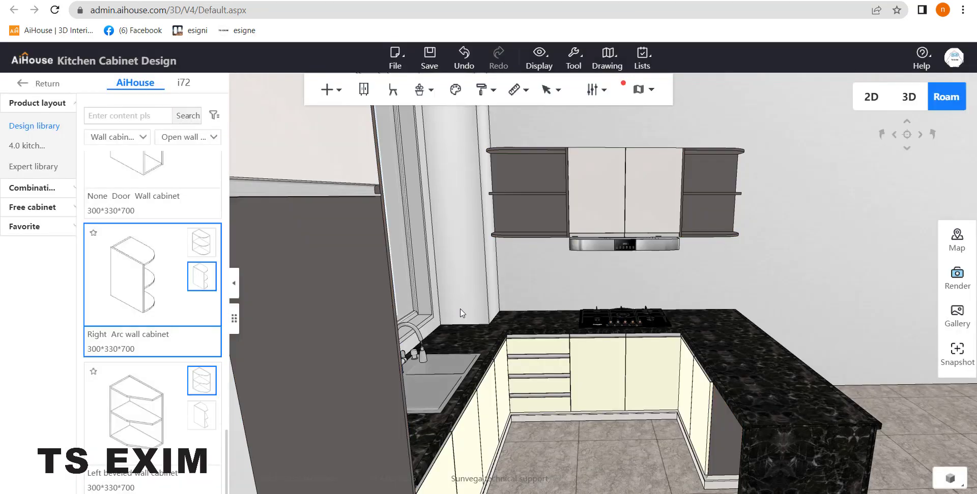
Examine the kitchen's carcass and door colours from several viewpoints around the sink, hood and peninsula
{"action": "left_click_drag", "start_coordinate": [787, 293], "coordinate": [765, 302]}
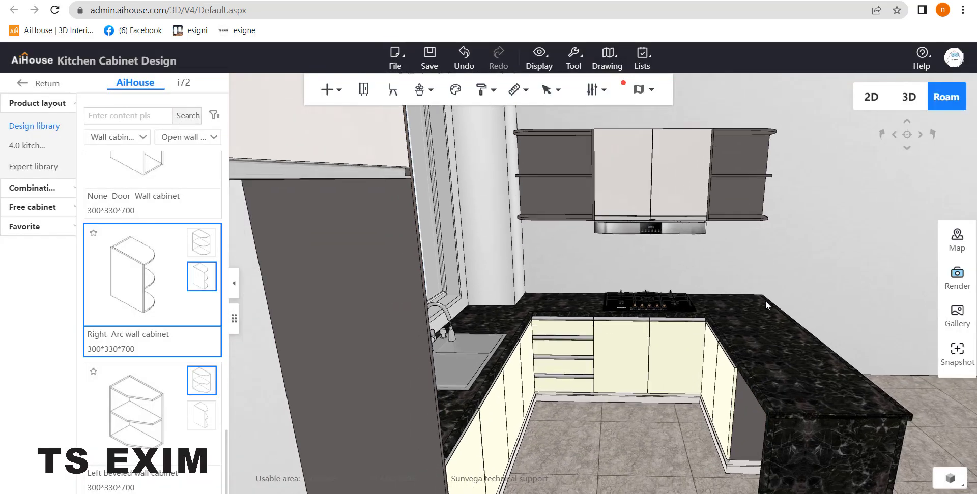
{"action": "scroll", "coordinate": [693, 413], "scroll_direction": "up", "scroll_amount": 3}
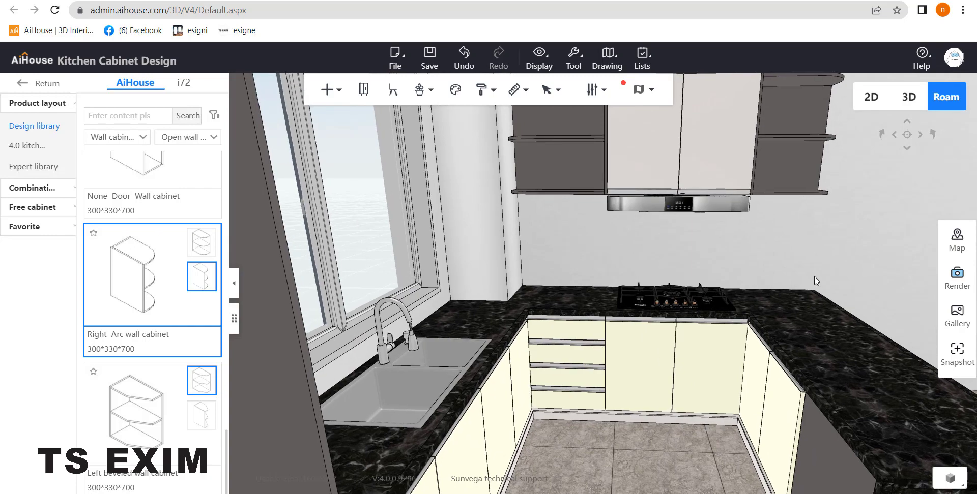
{"action": "left_click_drag", "start_coordinate": [807, 269], "coordinate": [795, 254]}
{"action": "scroll", "coordinate": [803, 255], "scroll_direction": "down", "scroll_amount": 3}
{"action": "left_click_drag", "start_coordinate": [685, 260], "coordinate": [774, 260]}
{"action": "scroll", "coordinate": [773, 267], "scroll_direction": "down", "scroll_amount": 4}
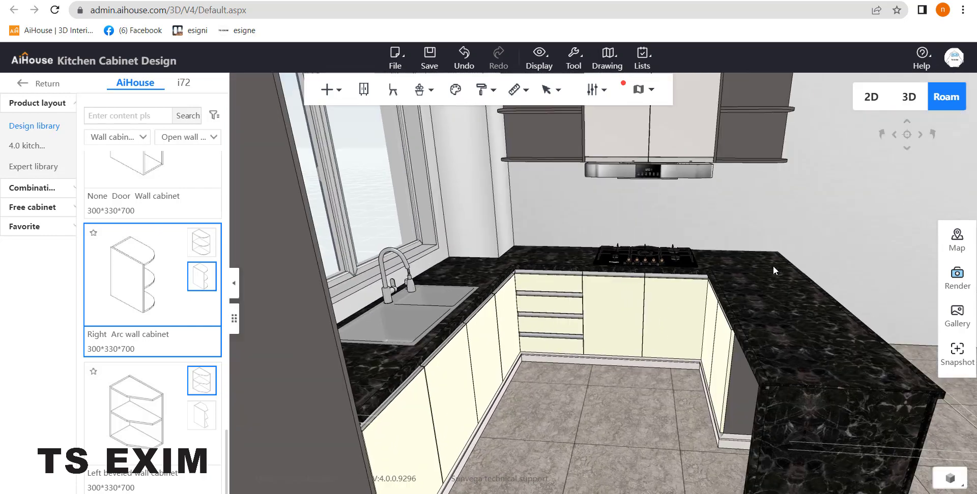
{"action": "scroll", "coordinate": [652, 377], "scroll_direction": "down", "scroll_amount": 3}
{"action": "scroll", "coordinate": [653, 393], "scroll_direction": "up", "scroll_amount": 2}
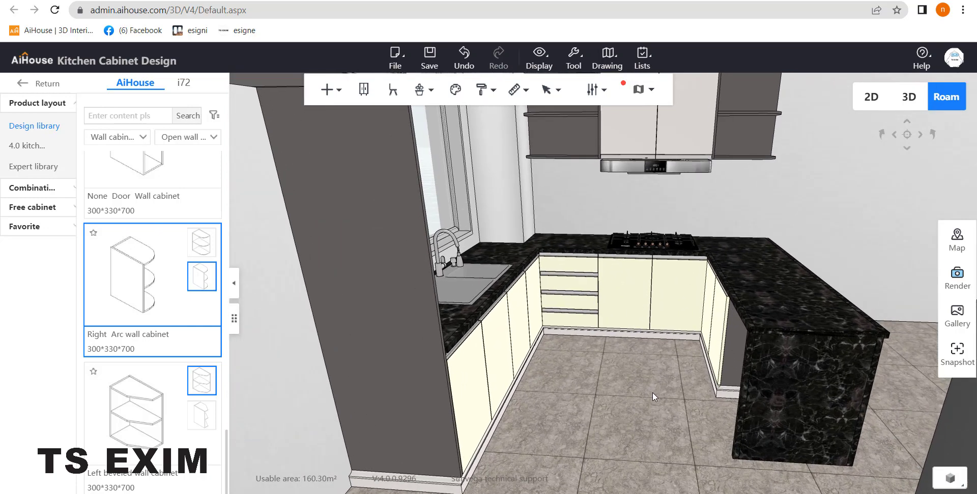
{"action": "left_click_drag", "start_coordinate": [652, 391], "coordinate": [658, 338]}
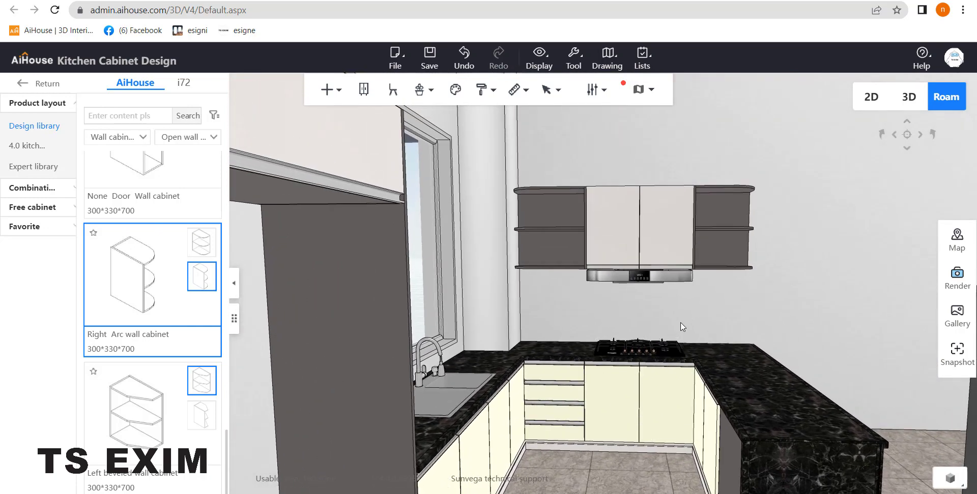
{"action": "left_click_drag", "start_coordinate": [680, 324], "coordinate": [687, 327]}
Add smart decorations in the Rural style to the connected kitchen and living room as a single space
{"action": "mouse_move", "coordinate": [424, 90]}
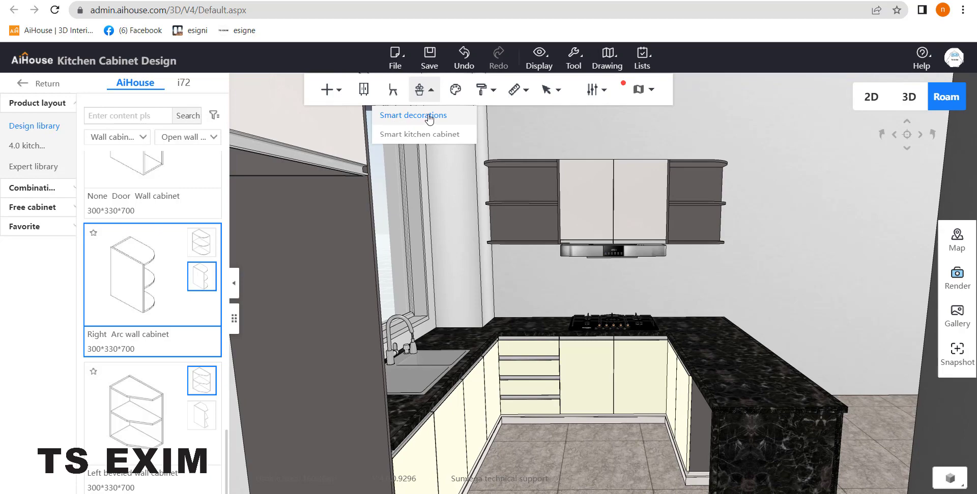
{"action": "left_click", "coordinate": [454, 117]}
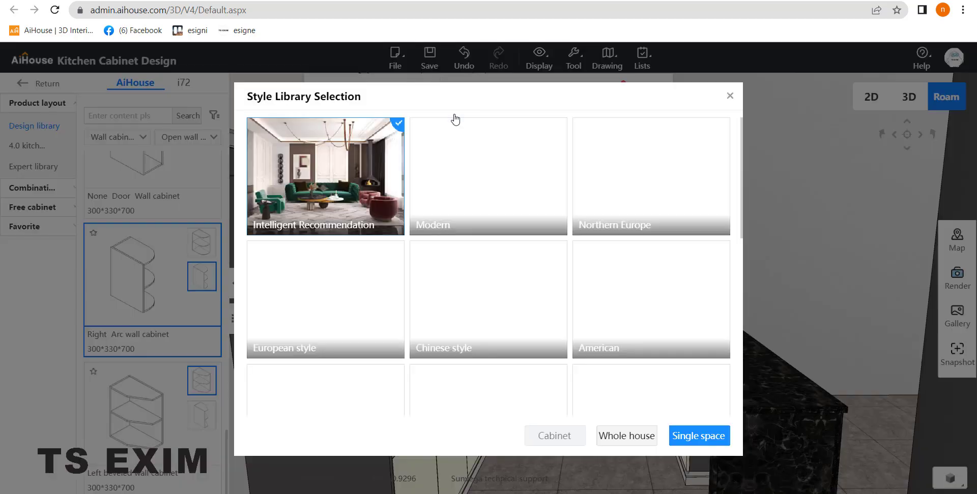
{"action": "scroll", "coordinate": [640, 281], "scroll_direction": "down", "scroll_amount": 3}
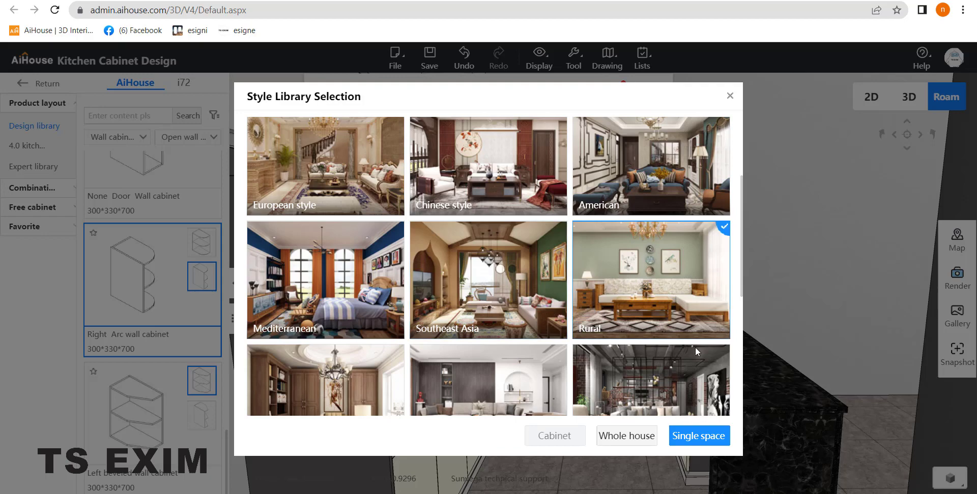
{"action": "left_click", "coordinate": [696, 444]}
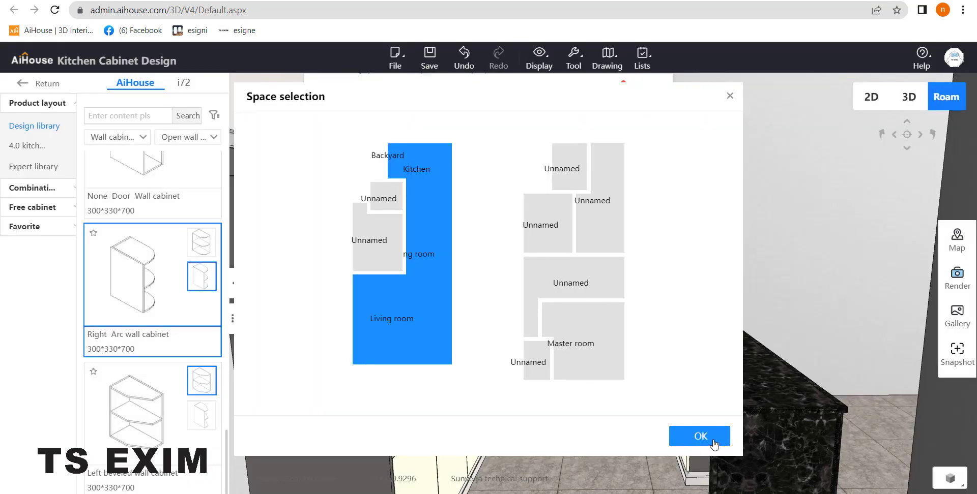
{"action": "left_click", "coordinate": [700, 437]}
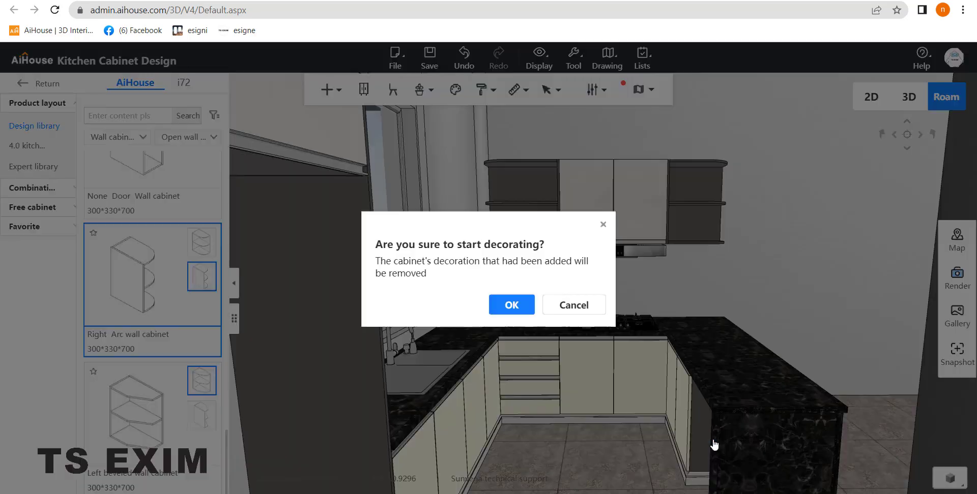
{"action": "left_click", "coordinate": [511, 306]}
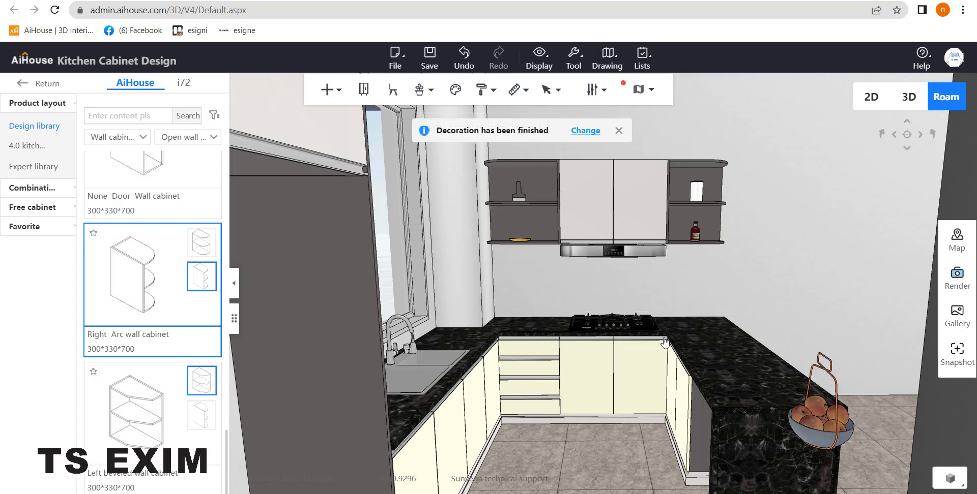
Change the generated smart decorations three times to get a different arrangement on the shelves and peninsula
{"action": "left_click_drag", "start_coordinate": [665, 343], "coordinate": [669, 352]}
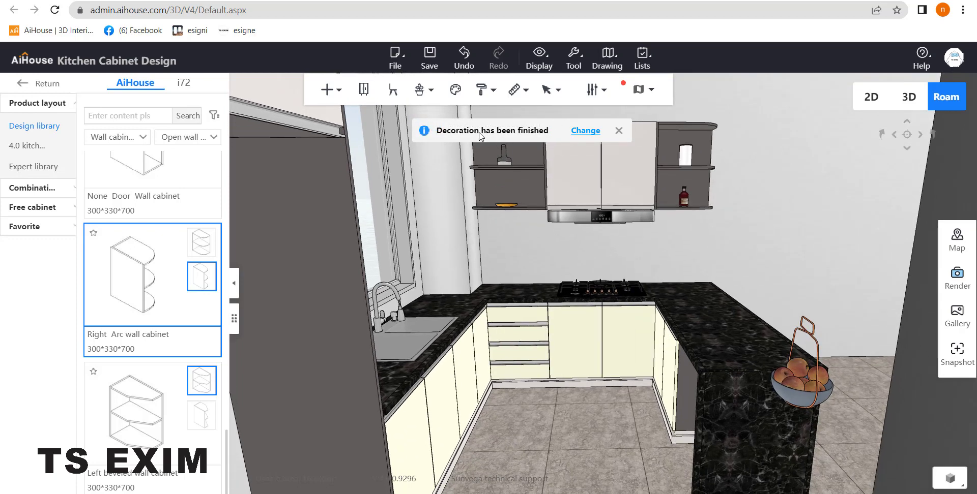
{"action": "left_click", "coordinate": [590, 132]}
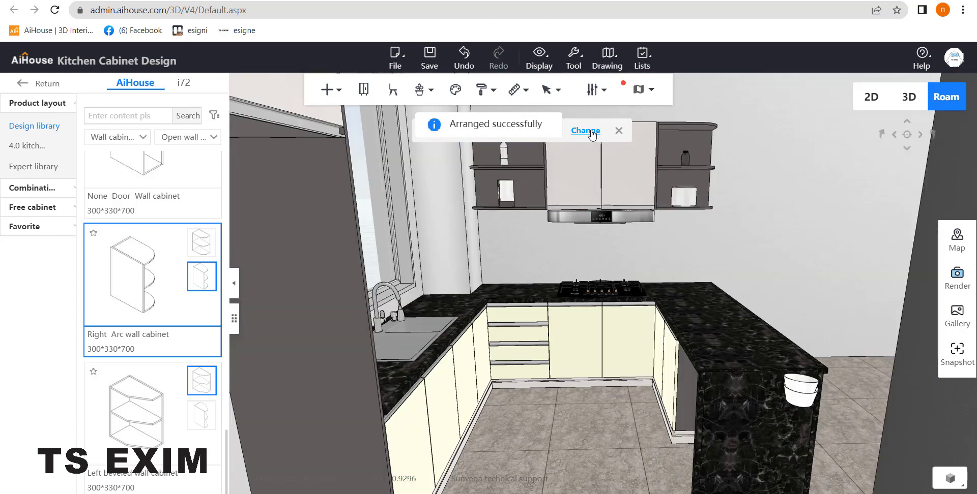
{"action": "left_click", "coordinate": [590, 131]}
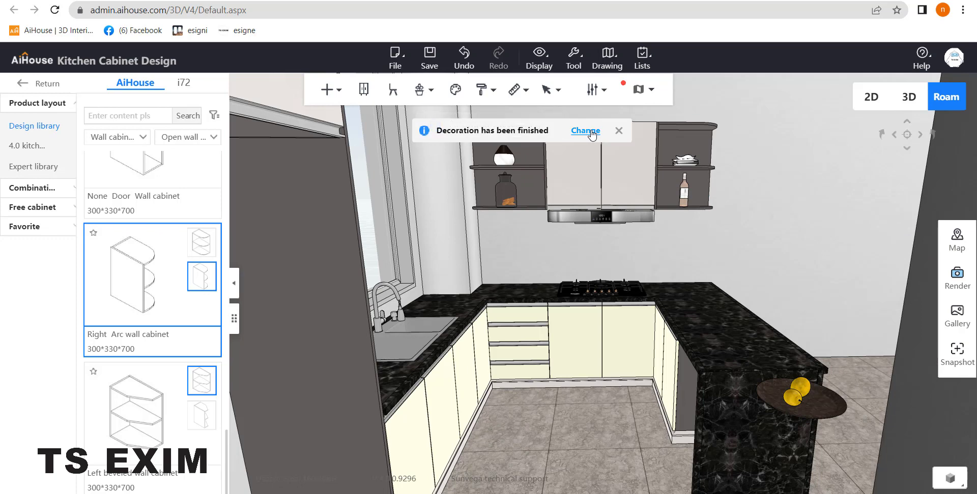
{"action": "left_click", "coordinate": [585, 130]}
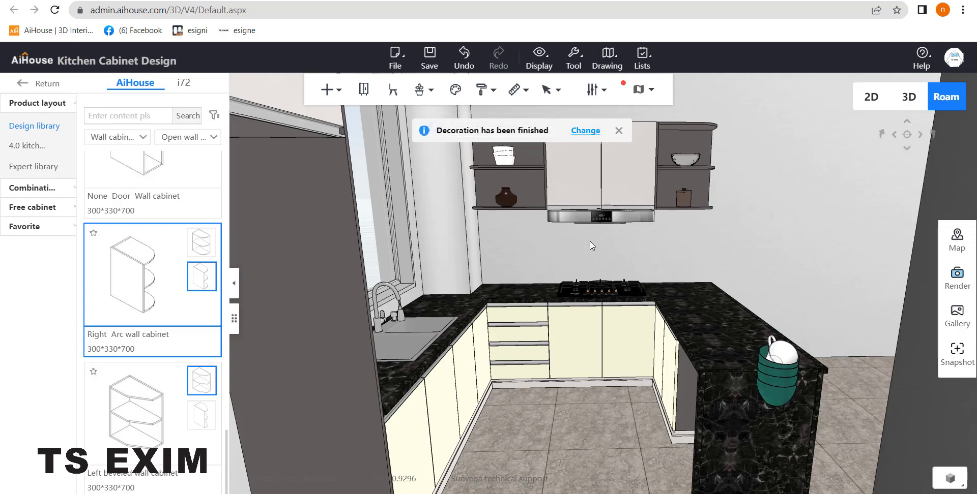
Move the green bowl stack from the peninsula's outer end to the countertop corner beside the cooktop
{"action": "left_click_drag", "start_coordinate": [570, 262], "coordinate": [612, 288]}
{"action": "left_click", "coordinate": [667, 318]}
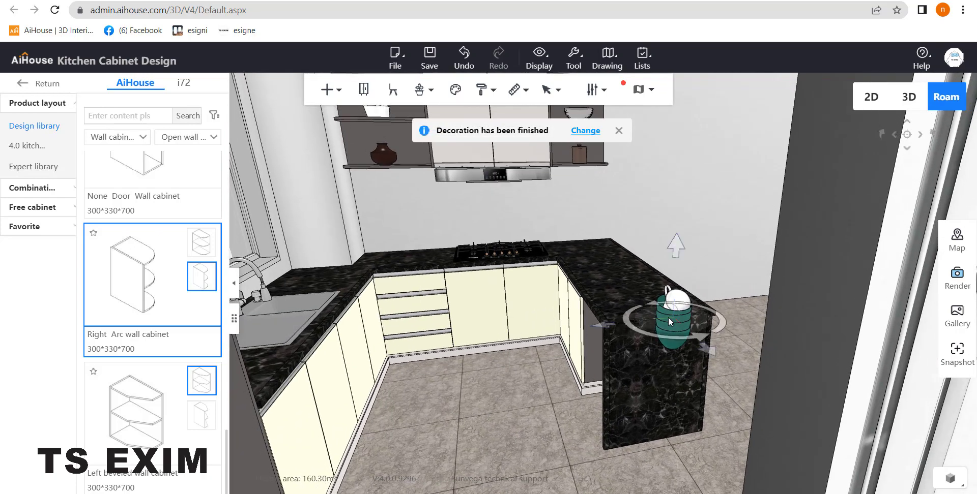
{"action": "left_click_drag", "start_coordinate": [674, 313], "coordinate": [607, 234]}
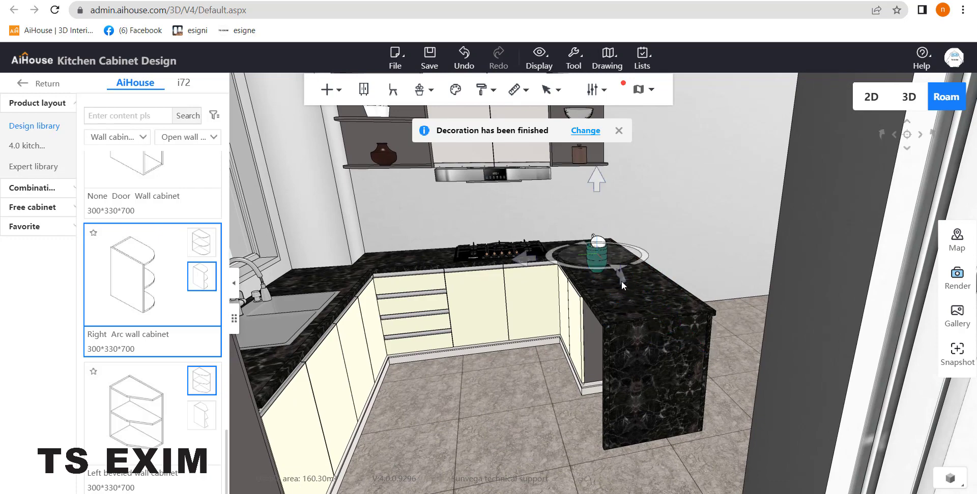
{"action": "left_click_drag", "start_coordinate": [607, 268], "coordinate": [512, 237]}
{"action": "left_click", "coordinate": [509, 236]}
{"action": "key", "text": "a"}
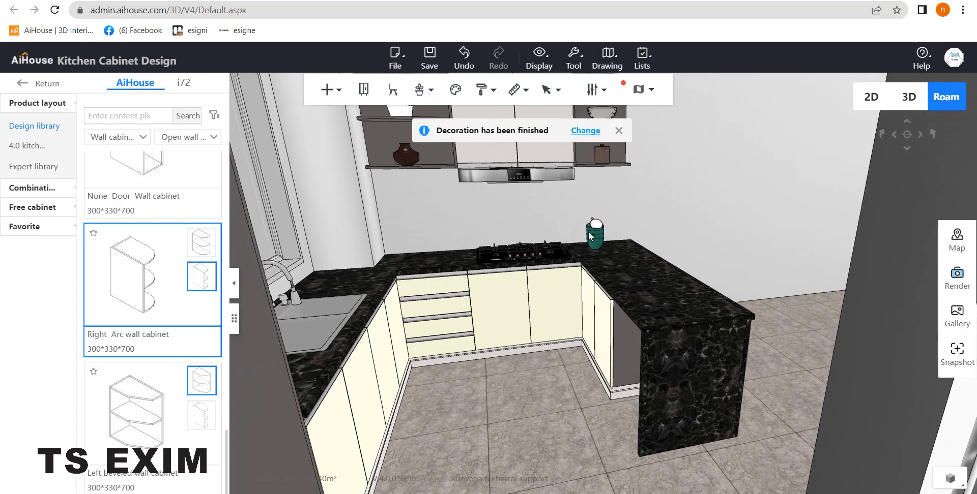
Nudge the brown vase on the open wall shelf and shift the bowl stack slightly away from the cooktop
{"action": "left_click", "coordinate": [604, 235]}
{"action": "left_click_drag", "start_coordinate": [493, 227], "coordinate": [447, 189]}
{"action": "left_click", "coordinate": [447, 187]}
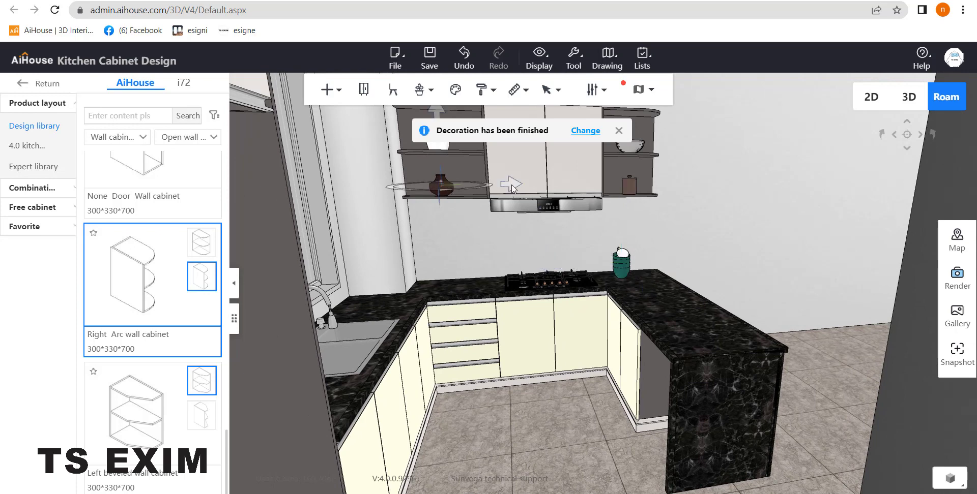
{"action": "mouse_move", "coordinate": [516, 188]}
{"action": "left_mouse_down"}
{"action": "mouse_move", "coordinate": [529, 189]}
{"action": "mouse_move", "coordinate": [510, 191]}
{"action": "left_mouse_up"}
{"action": "left_click", "coordinate": [618, 272]}
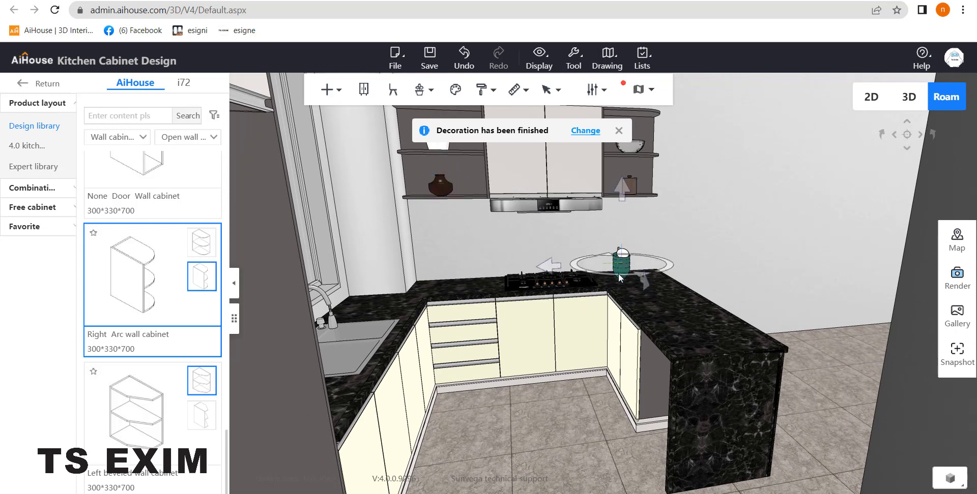
{"action": "left_click_drag", "start_coordinate": [553, 269], "coordinate": [567, 269]}
{"action": "left_click", "coordinate": [621, 133]}
{"action": "left_click", "coordinate": [786, 262]}
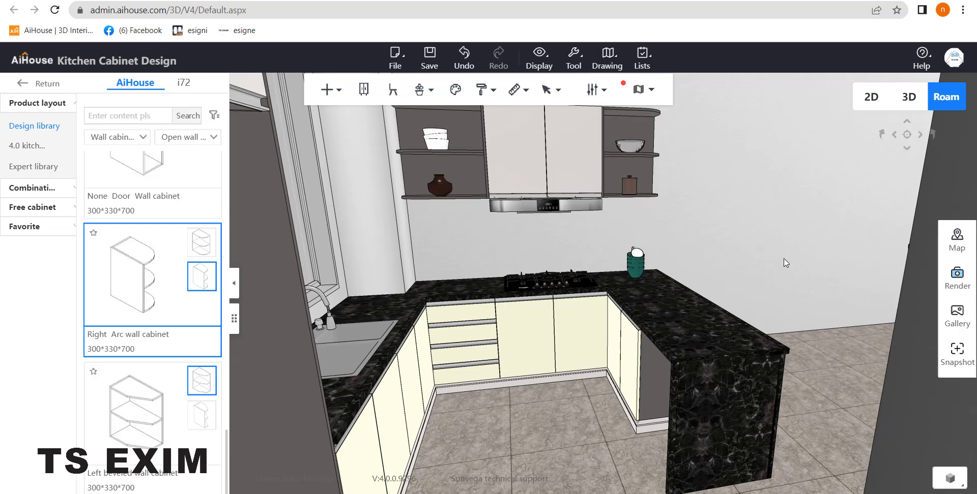
Place the 919*655*1812 refrigerator with a door display from the public Domestic appliances library into the tall cabinet's empty niche
{"action": "left_click_drag", "start_coordinate": [704, 306], "coordinate": [661, 366]}
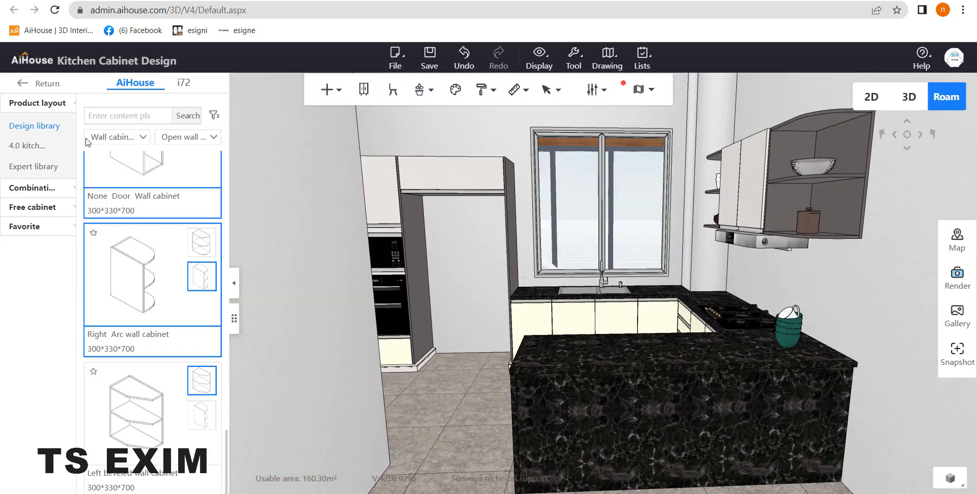
{"action": "left_click", "coordinate": [49, 90]}
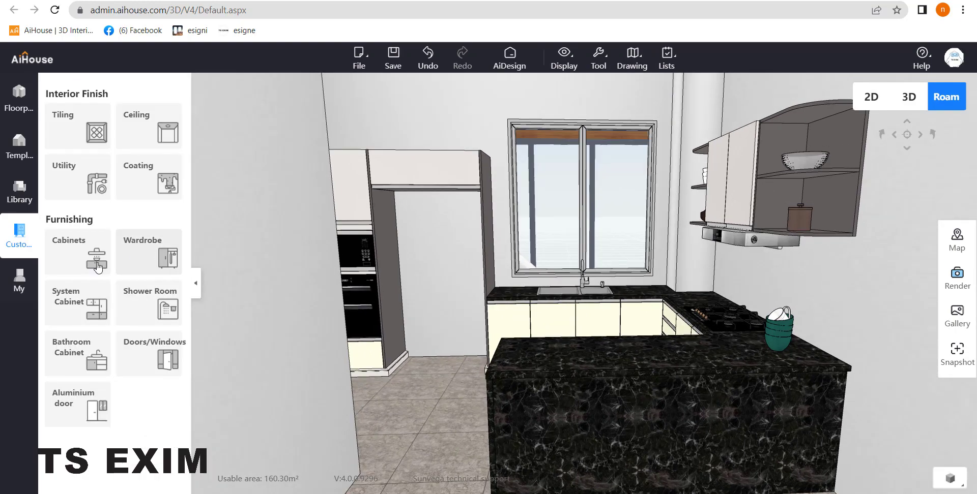
{"action": "left_click", "coordinate": [14, 202]}
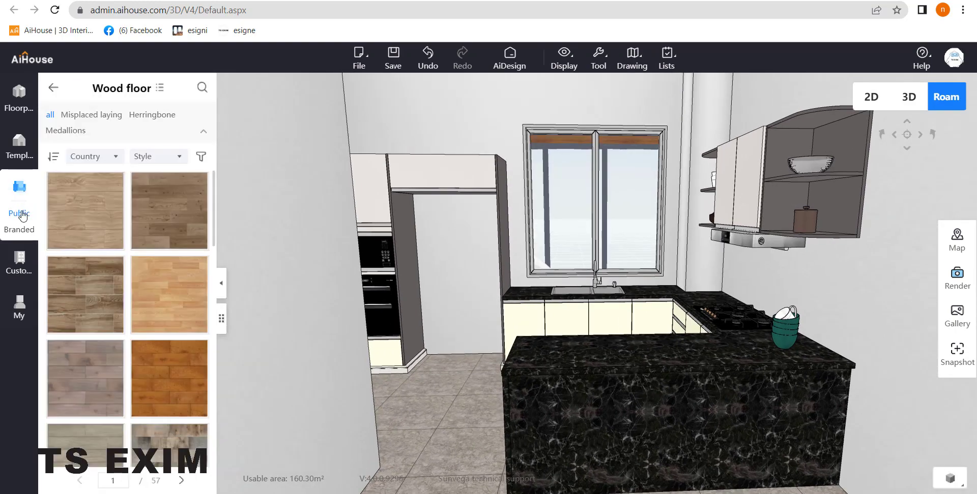
{"action": "left_click", "coordinate": [55, 88]}
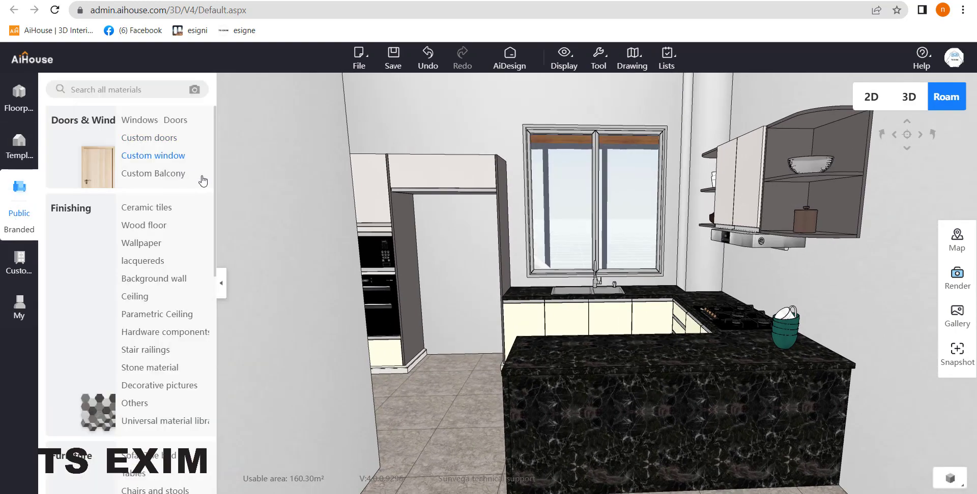
{"action": "scroll", "coordinate": [197, 306], "scroll_direction": "down", "scroll_amount": 7}
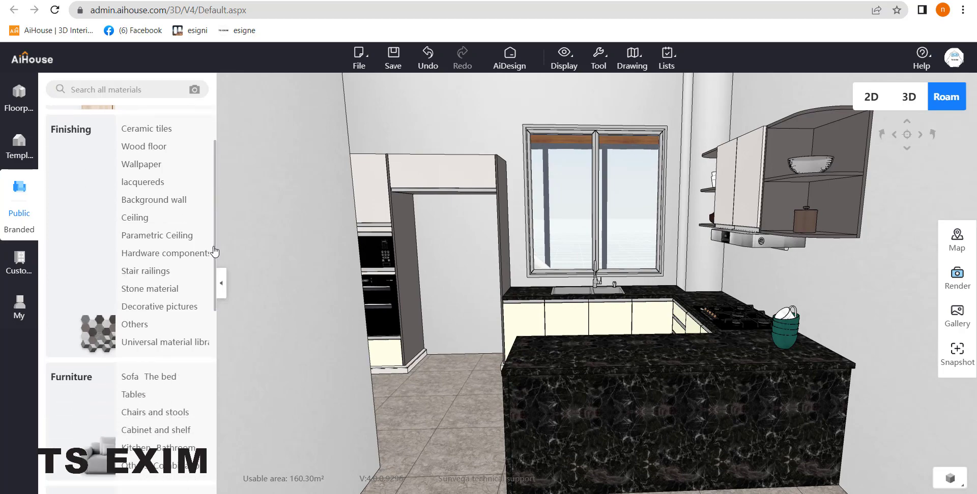
{"action": "scroll", "coordinate": [192, 351], "scroll_direction": "down", "scroll_amount": 3}
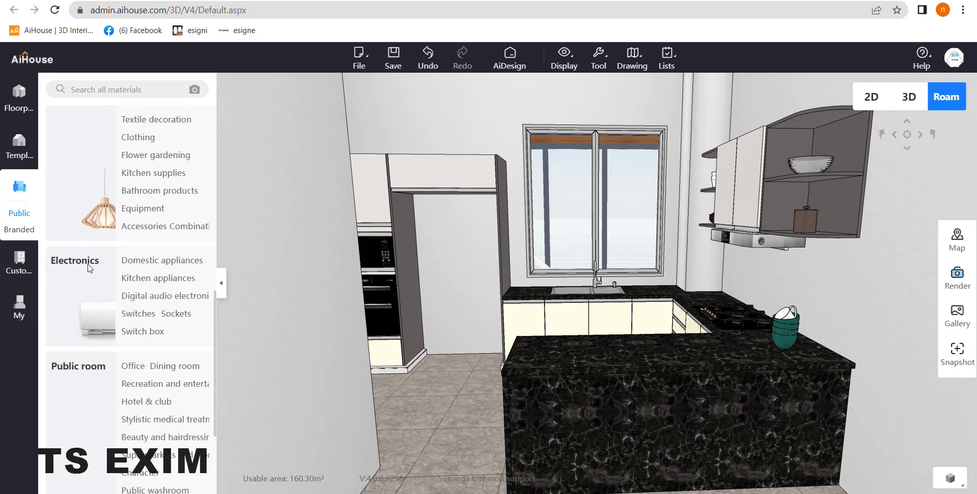
{"action": "left_click", "coordinate": [177, 261]}
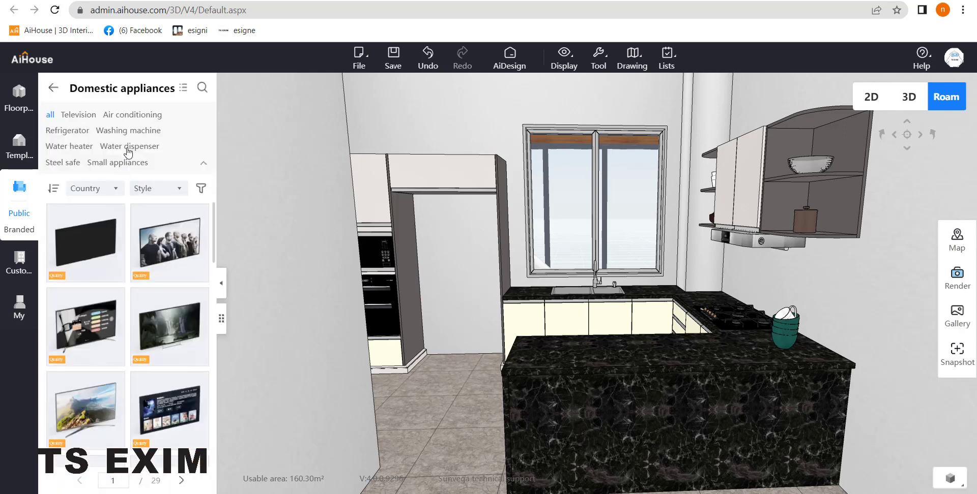
{"action": "left_click", "coordinate": [59, 133]}
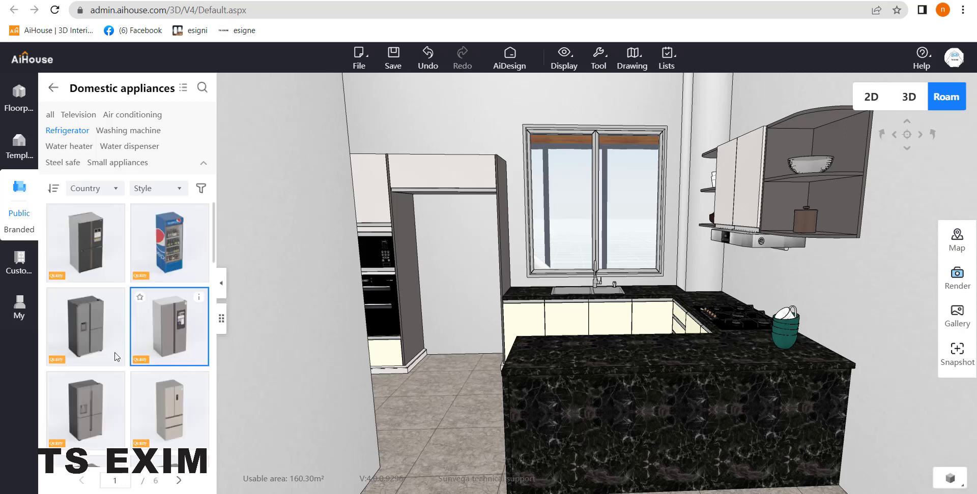
{"action": "left_click_drag", "start_coordinate": [75, 328], "coordinate": [461, 344]}
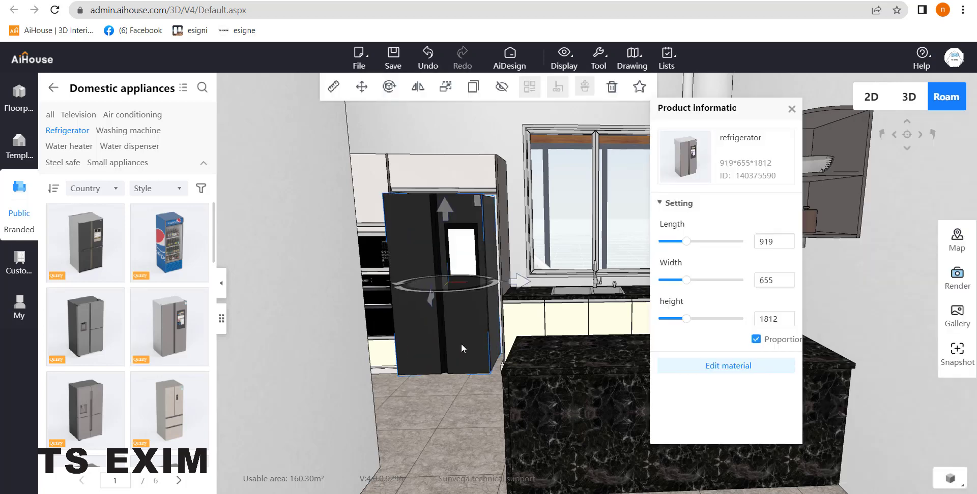
Shift the refrigerator sideways to fit it between the side panels of the tall cabinet niche
{"action": "left_click_drag", "start_coordinate": [525, 287], "coordinate": [530, 290]}
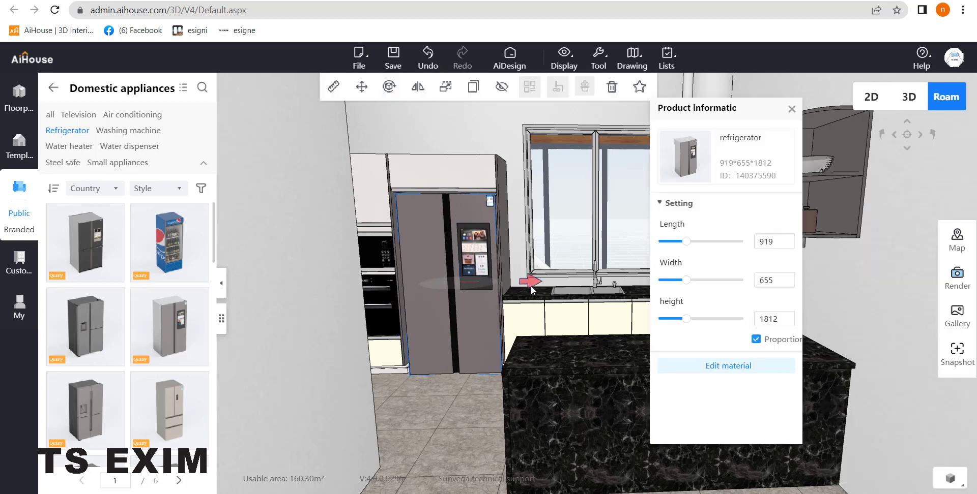
{"action": "left_click_drag", "start_coordinate": [528, 287], "coordinate": [529, 292]}
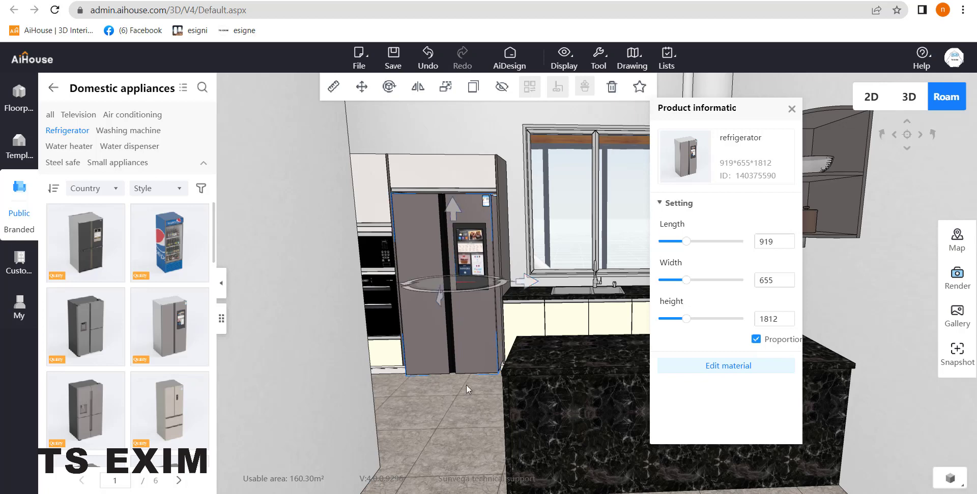
{"action": "left_click", "coordinate": [469, 461]}
{"action": "key", "text": "w"}
{"action": "key", "text": "a"}
{"action": "left_click", "coordinate": [462, 328]}
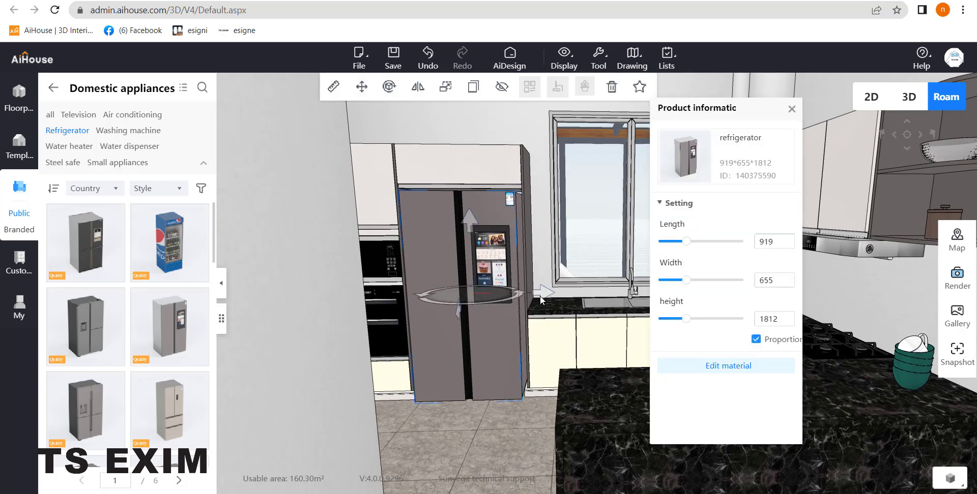
{"action": "left_click_drag", "start_coordinate": [541, 294], "coordinate": [543, 295]}
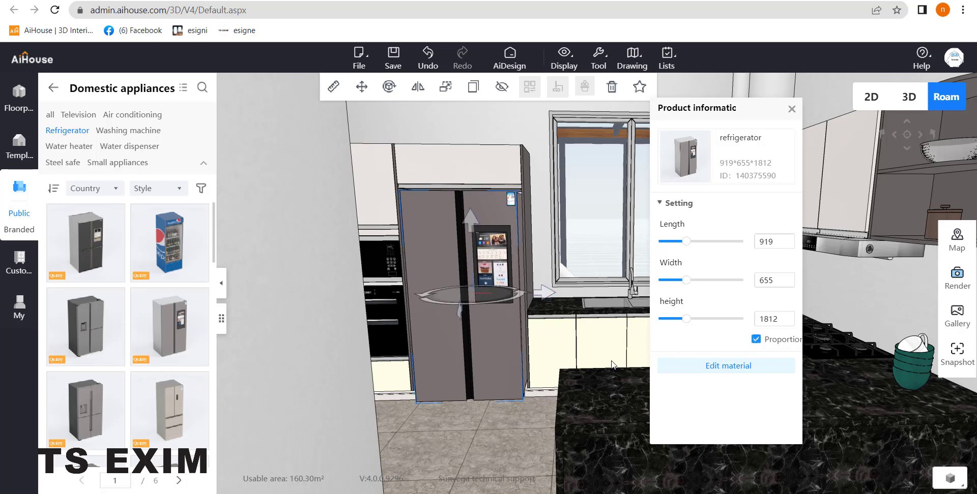
Turn off proportional scaling for the refrigerator and reduce its width to 444 so it sits deeper in the niche
{"action": "left_click", "coordinate": [756, 340]}
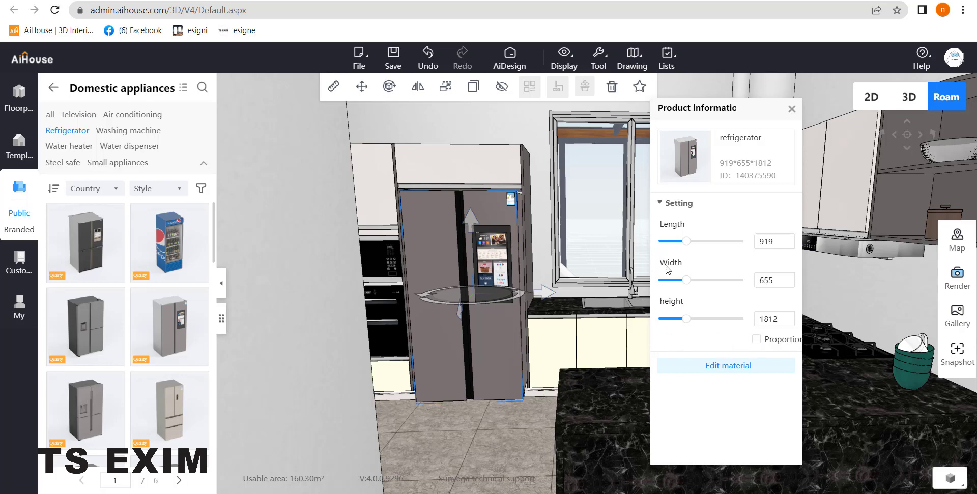
{"action": "left_click_drag", "start_coordinate": [686, 285], "coordinate": [677, 286]}
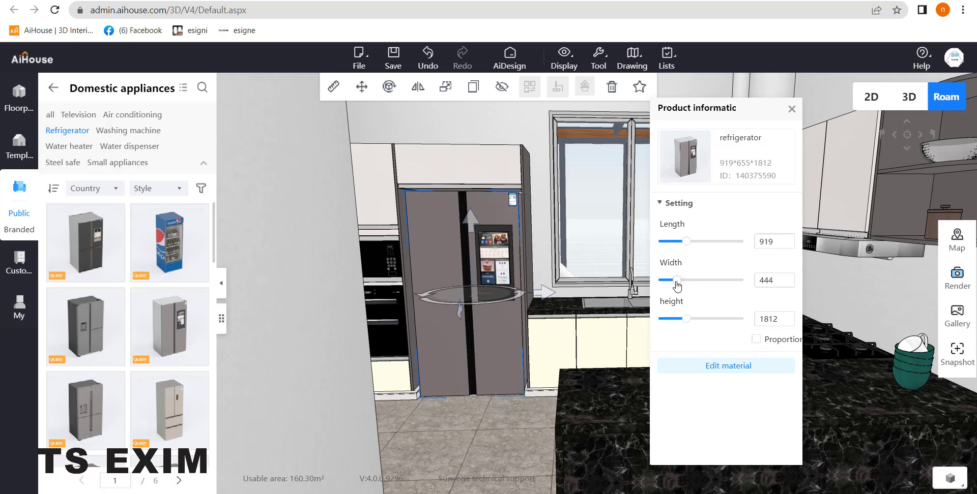
{"action": "left_click", "coordinate": [522, 413]}
{"action": "scroll", "coordinate": [496, 396], "scroll_direction": "down", "scroll_amount": 3}
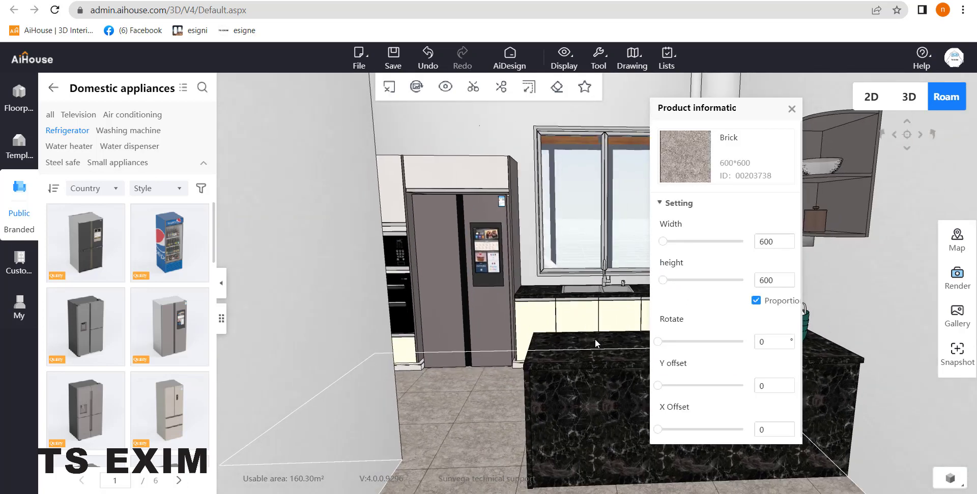
Increase the refrigerator's width slightly and return to the public library's category list
{"action": "left_click", "coordinate": [494, 346]}
{"action": "left_click_drag", "start_coordinate": [677, 286], "coordinate": [680, 286]}
{"action": "left_click", "coordinate": [520, 398]}
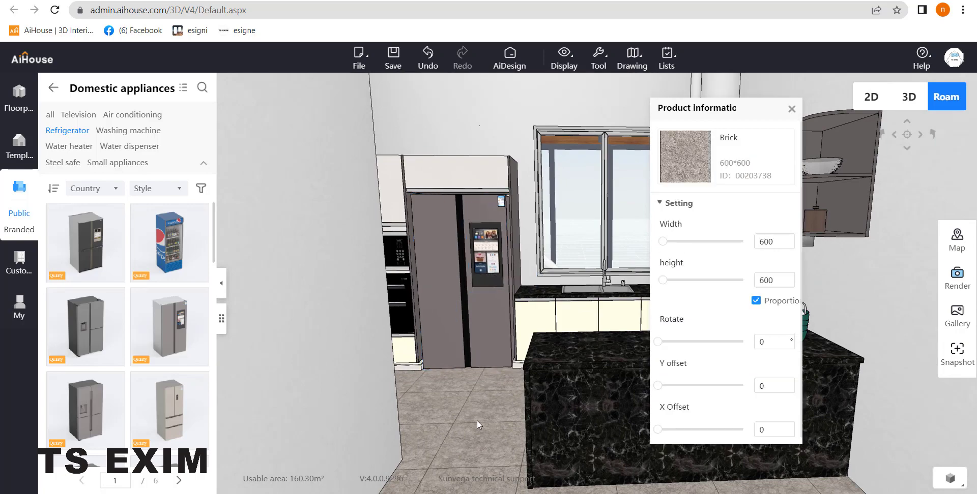
{"action": "scroll", "coordinate": [473, 418], "scroll_direction": "down", "scroll_amount": 2}
{"action": "left_click", "coordinate": [791, 109]}
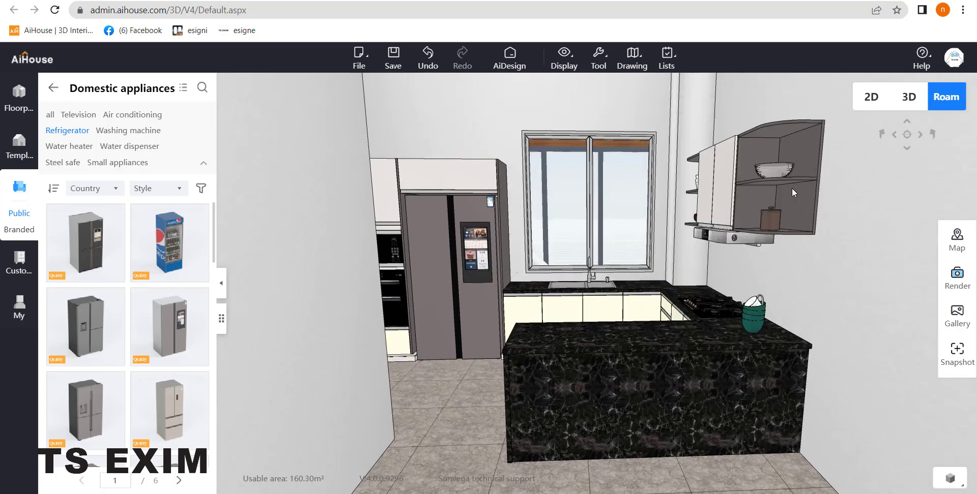
{"action": "left_click", "coordinate": [53, 88]}
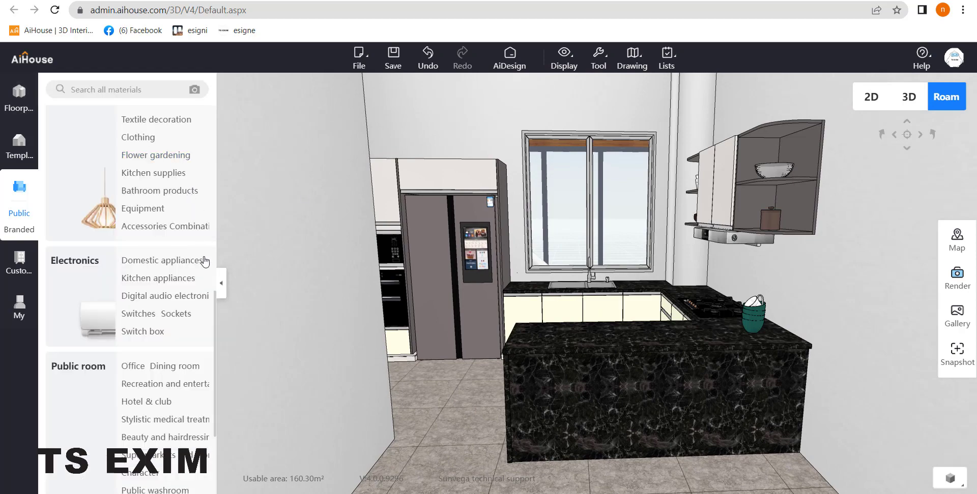
Place the Modern cloth bar chair from the public library's Barstool category in front of the kitchen island
{"action": "scroll", "coordinate": [214, 295], "scroll_direction": "down", "scroll_amount": 3}
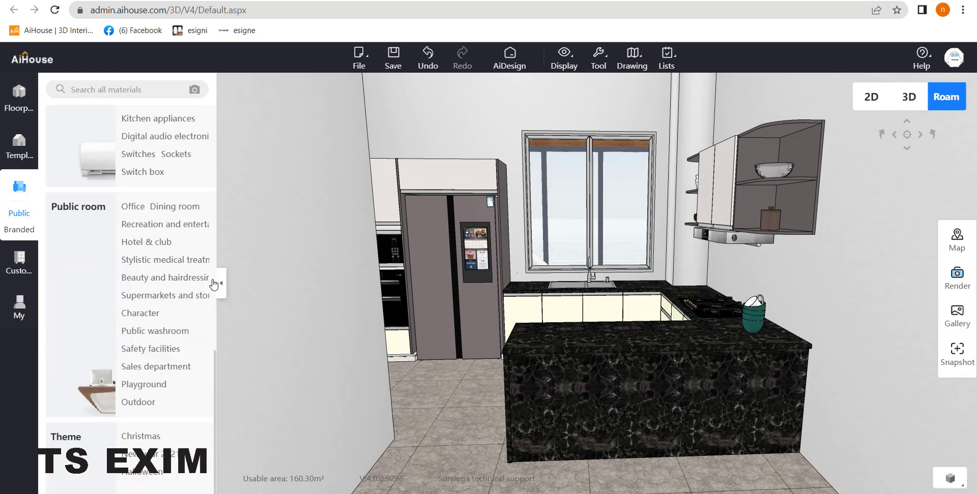
{"action": "scroll", "coordinate": [181, 288], "scroll_direction": "up", "scroll_amount": 7}
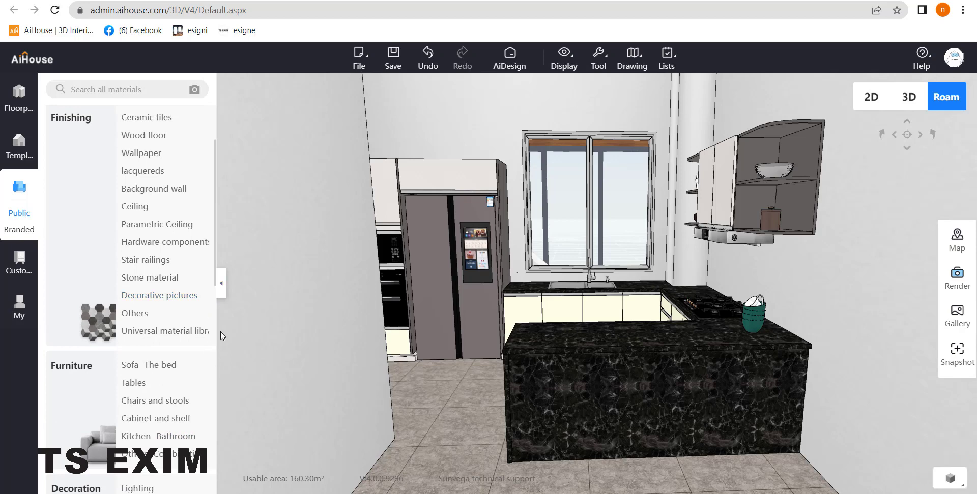
{"action": "left_click", "coordinate": [146, 405]}
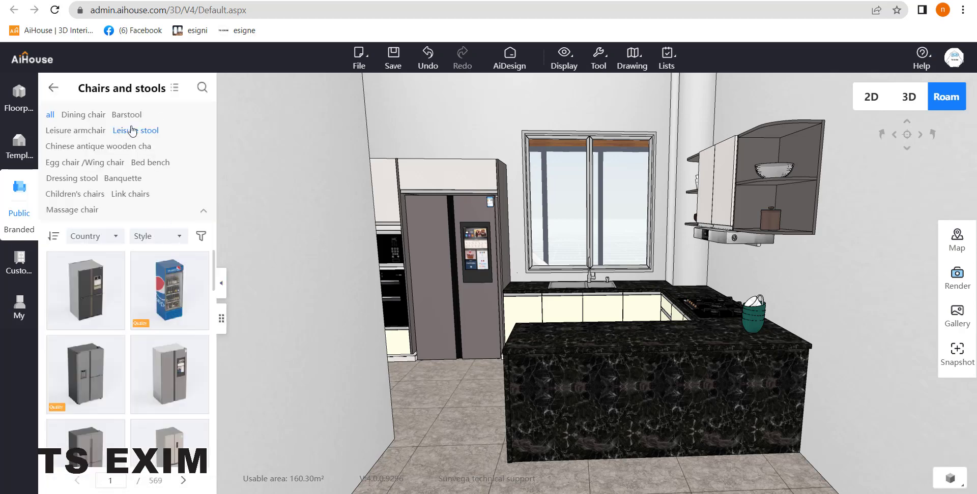
{"action": "left_click", "coordinate": [128, 117]}
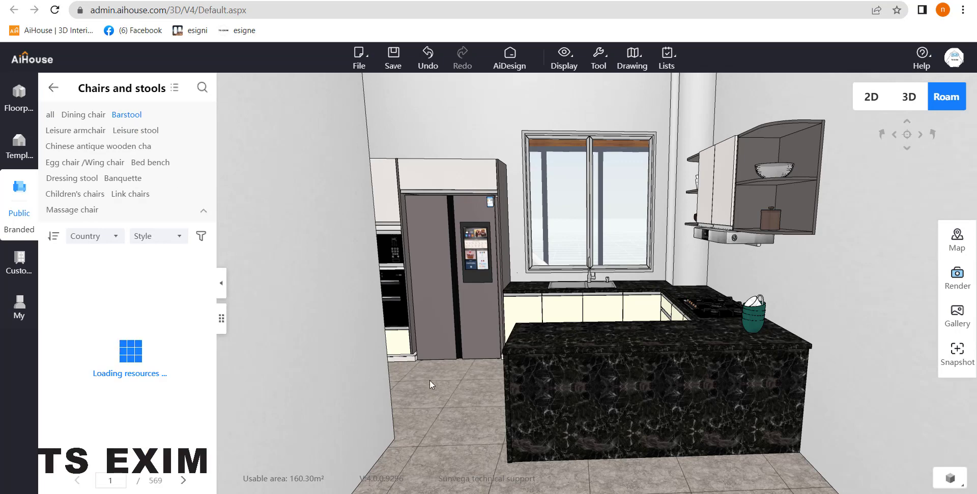
{"action": "left_click_drag", "start_coordinate": [429, 380], "coordinate": [425, 398]}
{"action": "scroll", "coordinate": [184, 404], "scroll_direction": "down", "scroll_amount": 5}
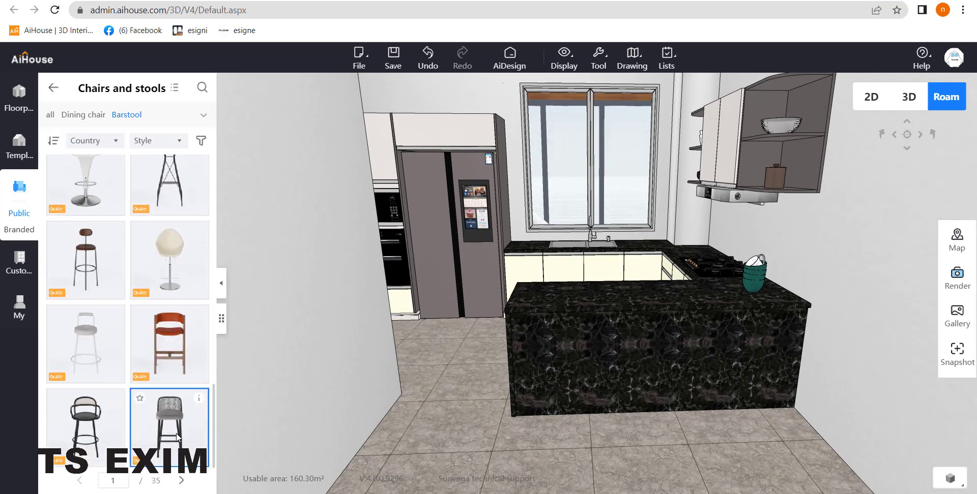
{"action": "left_click_drag", "start_coordinate": [167, 420], "coordinate": [540, 417]}
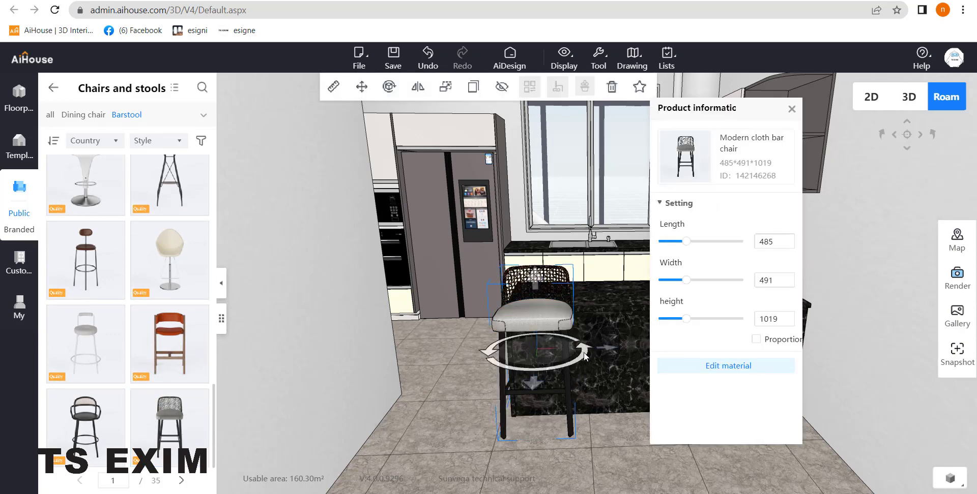
Rotate the bar chair so its seat faces the island and pull it back from the counter
{"action": "left_click_drag", "start_coordinate": [584, 353], "coordinate": [491, 349]}
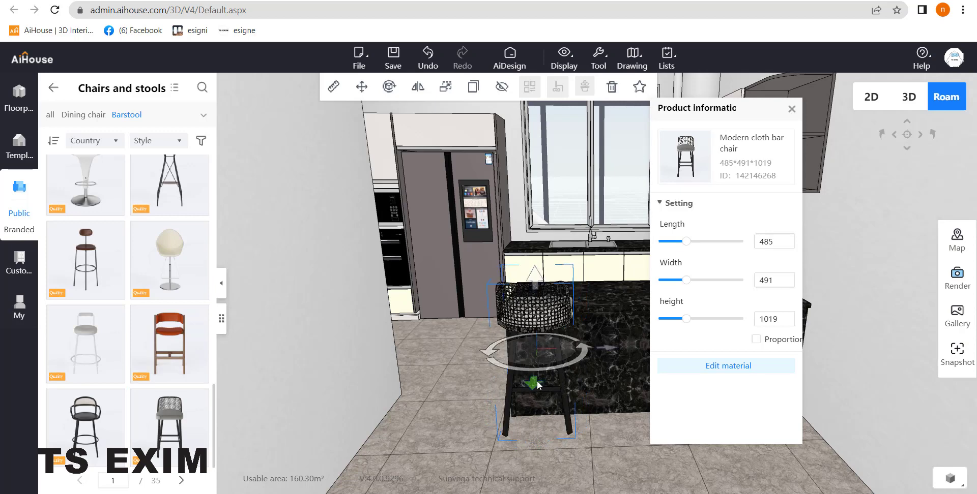
{"action": "left_click_drag", "start_coordinate": [533, 414], "coordinate": [535, 438]}
{"action": "left_click_drag", "start_coordinate": [600, 386], "coordinate": [621, 420]}
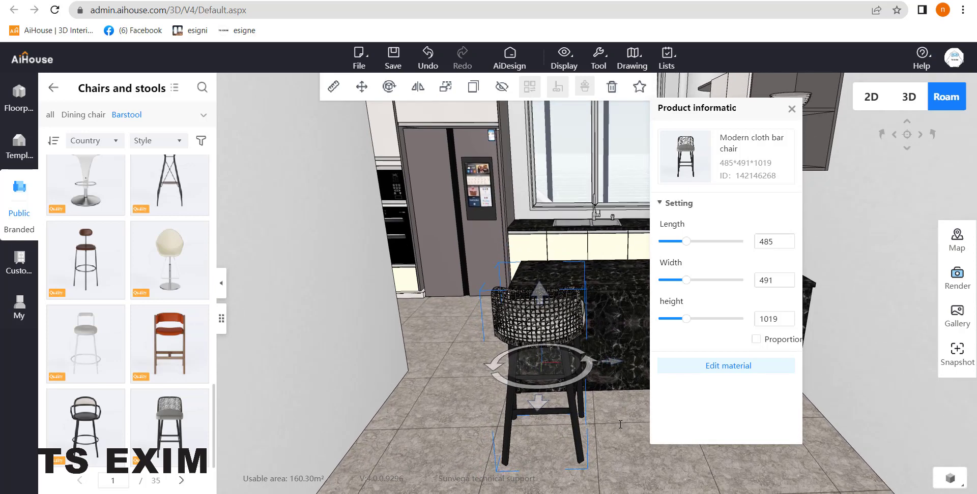
Try to scale the bar chair down and adjust its length, and undo the size changes
{"action": "mouse_move", "coordinate": [588, 471]}
{"action": "mouse_move", "coordinate": [588, 474]}
{"action": "left_mouse_down"}
{"action": "mouse_move", "coordinate": [565, 463]}
{"action": "mouse_move", "coordinate": [579, 467]}
{"action": "left_mouse_up"}
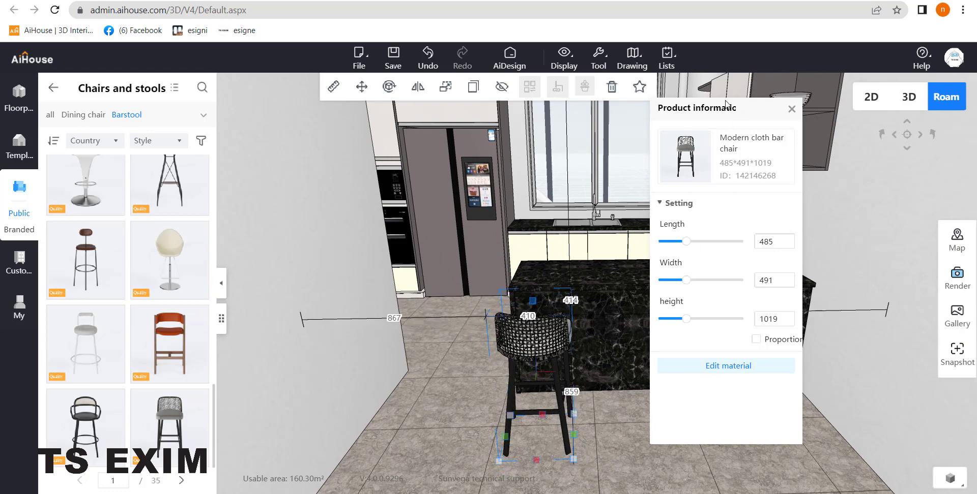
{"action": "mouse_move", "coordinate": [683, 246]}
{"action": "left_mouse_down"}
{"action": "mouse_move", "coordinate": [693, 246]}
{"action": "mouse_move", "coordinate": [681, 247]}
{"action": "left_mouse_up"}
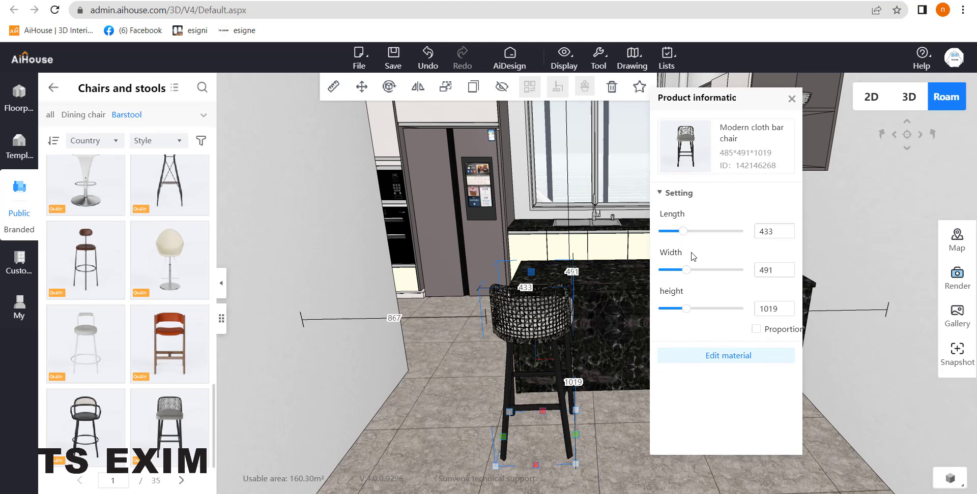
{"action": "key", "text": "ctrl+z"}
{"action": "key", "text": "ctrl+z"}
{"action": "key", "text": "ctrl+z"}
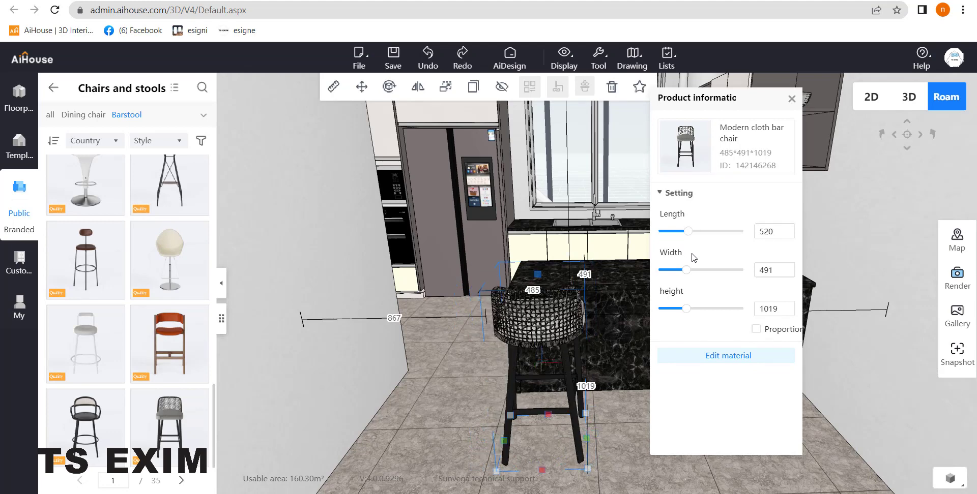
{"action": "key", "text": "ctrl+z"}
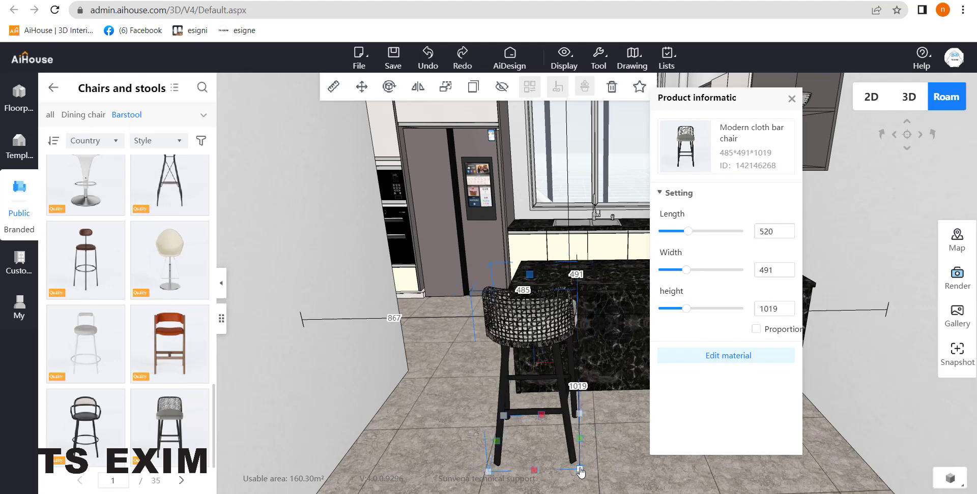
Scale the bar chair down to 419*423*878 and shift it sideways in front of the island's end nearest the refrigerator
{"action": "left_click_drag", "start_coordinate": [580, 472], "coordinate": [568, 460]}
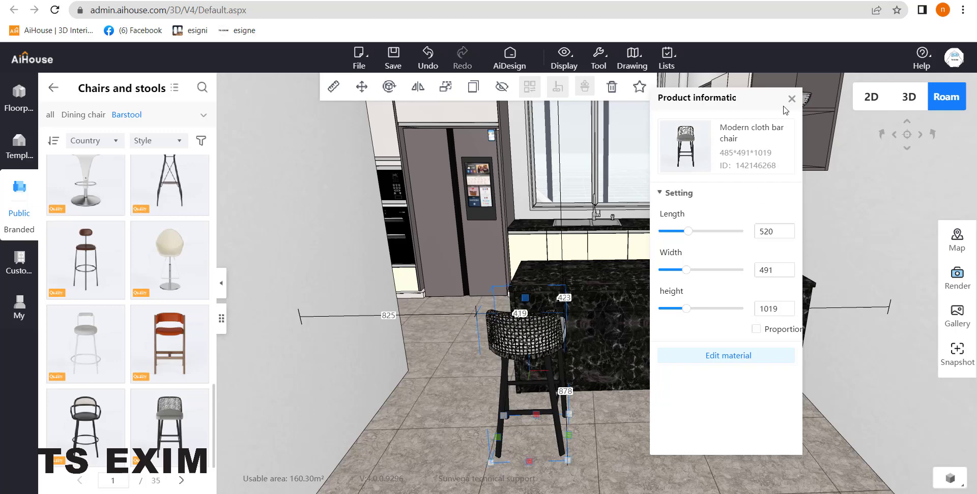
{"action": "left_click", "coordinate": [791, 99]}
{"action": "left_click", "coordinate": [525, 352]}
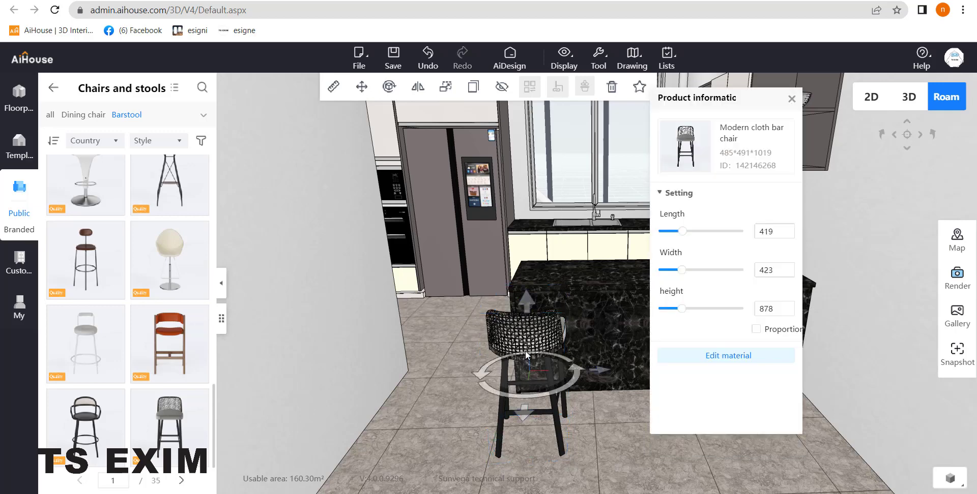
{"action": "mouse_move", "coordinate": [618, 373]}
{"action": "left_mouse_down"}
{"action": "mouse_move", "coordinate": [640, 377]}
{"action": "mouse_move", "coordinate": [631, 379]}
{"action": "left_mouse_up"}
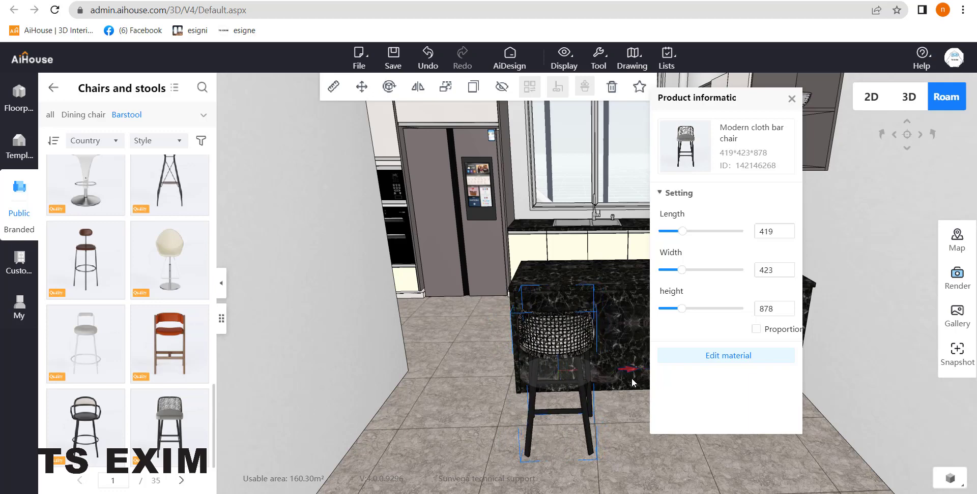
Duplicate the bar chair and move the copy along the island to leave a gap between the two chairs
{"action": "left_click", "coordinate": [471, 88]}
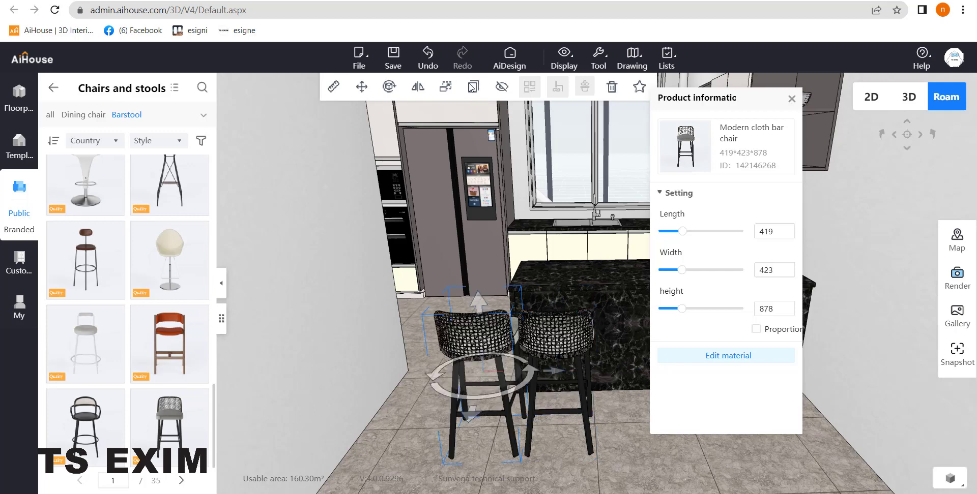
{"action": "left_click", "coordinate": [791, 100]}
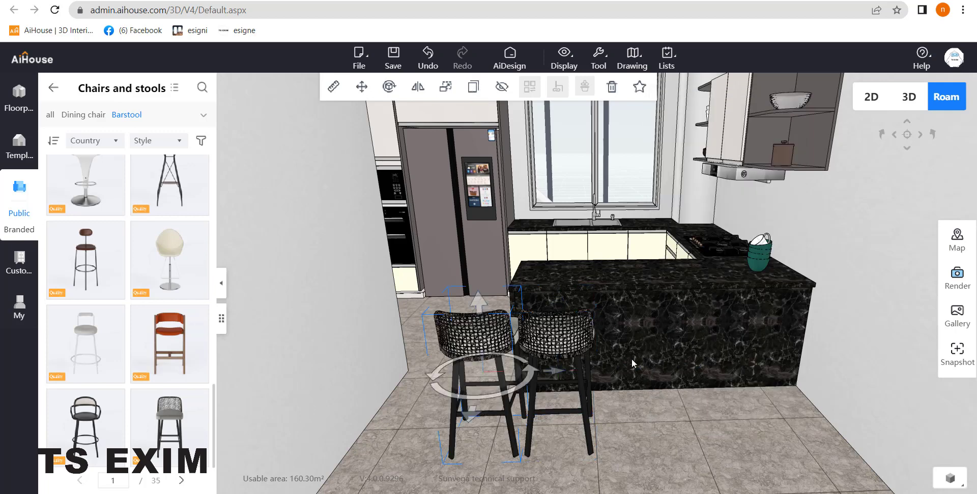
{"action": "left_click_drag", "start_coordinate": [560, 371], "coordinate": [755, 383]}
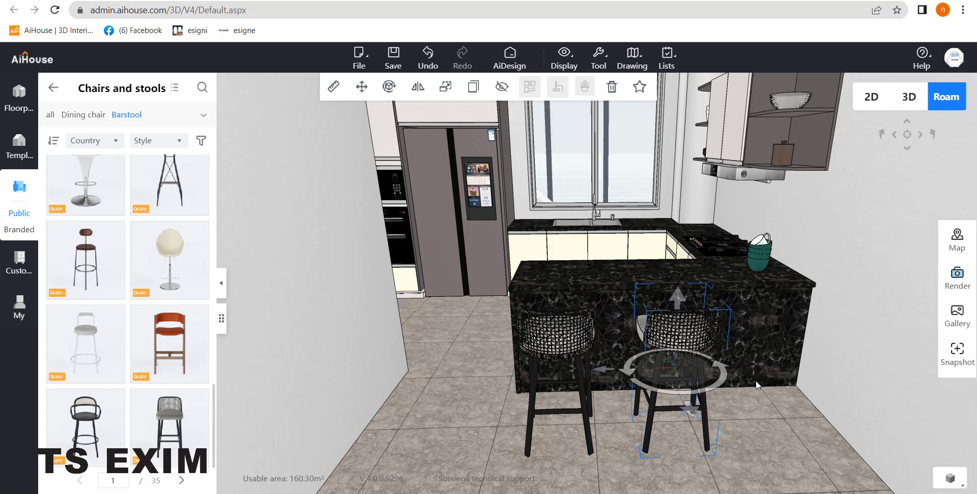
Add a third copy of the bar chair and move it to the island's end farthest from the refrigerator
{"action": "key", "text": "ctrl+v"}
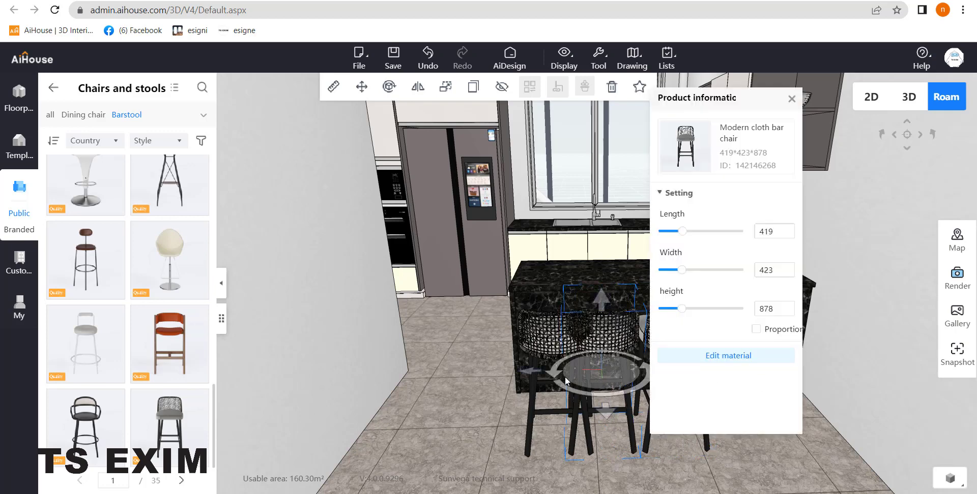
{"action": "left_click_drag", "start_coordinate": [530, 375], "coordinate": [690, 383]}
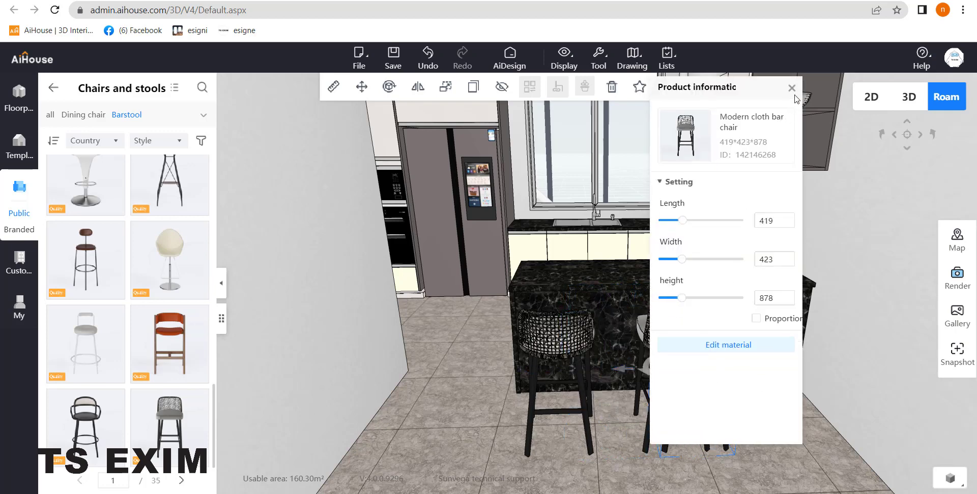
{"action": "left_click", "coordinate": [792, 99]}
{"action": "key", "text": "ctrl+v"}
{"action": "left_click_drag", "start_coordinate": [630, 378], "coordinate": [717, 380]}
Examine the row of bar chairs along the island and the surrounding kitchen from several viewpoints
{"action": "left_click", "coordinate": [730, 437]}
{"action": "scroll", "coordinate": [727, 429], "scroll_direction": "down", "scroll_amount": 2}
{"action": "scroll", "coordinate": [728, 431], "scroll_direction": "down", "scroll_amount": 1}
{"action": "left_click", "coordinate": [731, 433]}
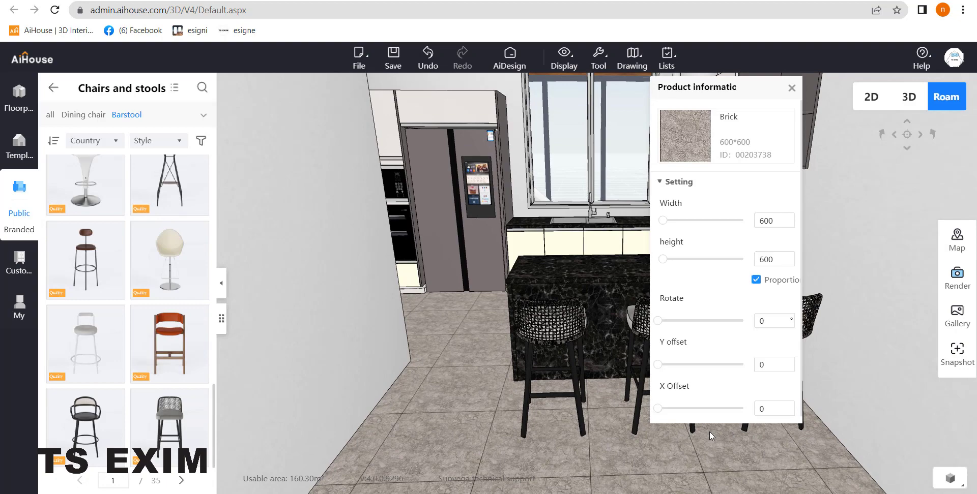
{"action": "left_click_drag", "start_coordinate": [679, 453], "coordinate": [665, 452]}
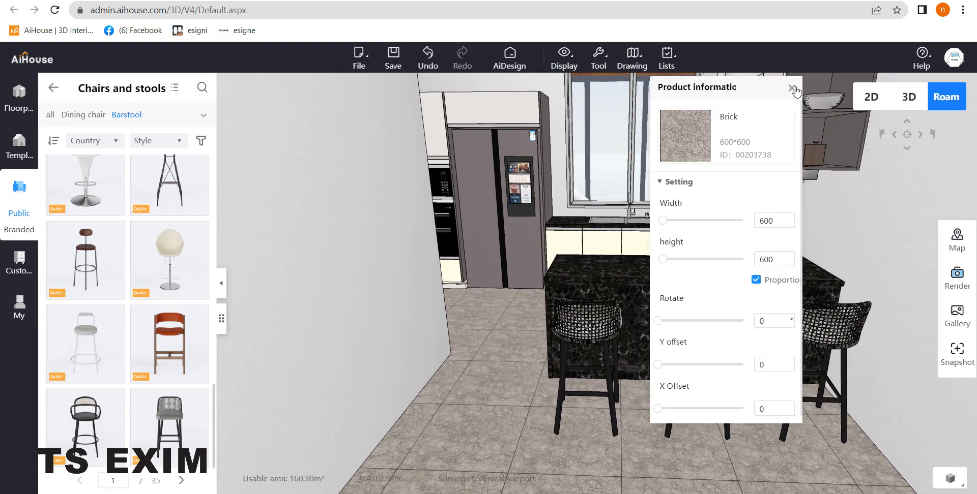
{"action": "left_click", "coordinate": [792, 88]}
{"action": "scroll", "coordinate": [689, 237], "scroll_direction": "up", "scroll_amount": 3}
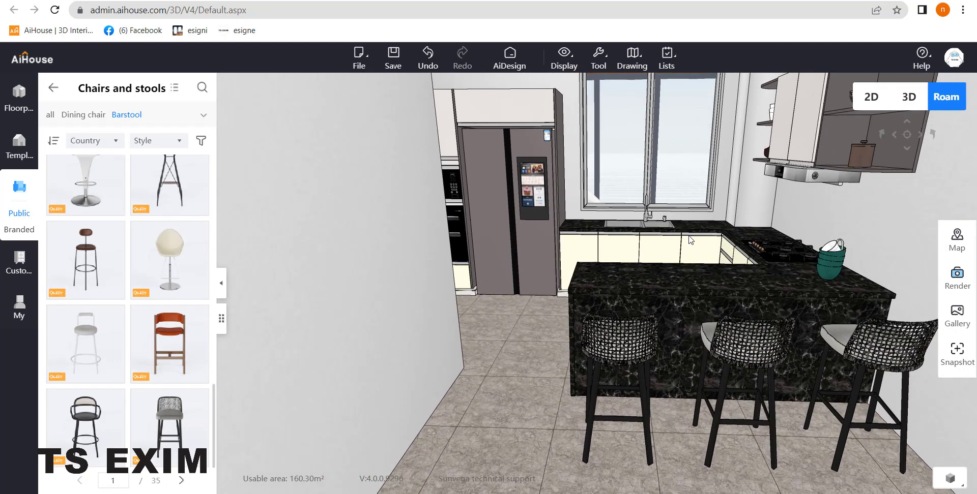
{"action": "left_click_drag", "start_coordinate": [664, 253], "coordinate": [710, 250]}
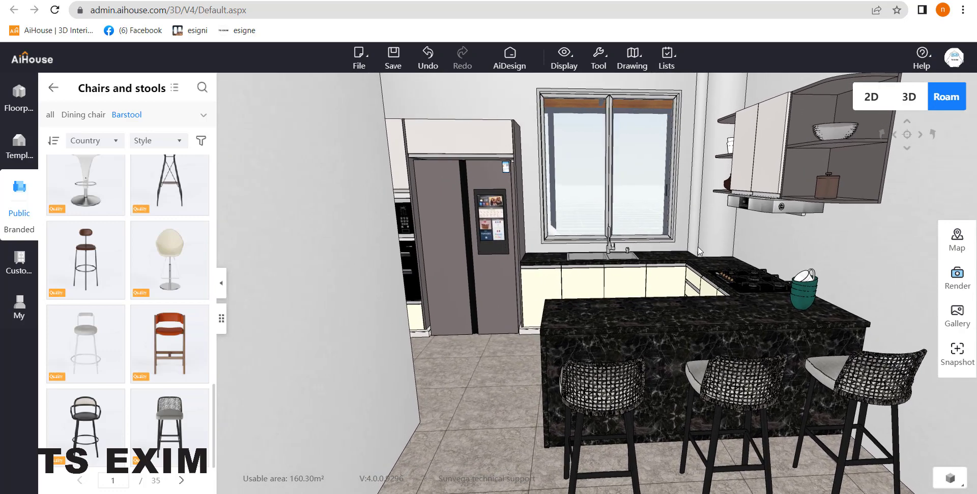